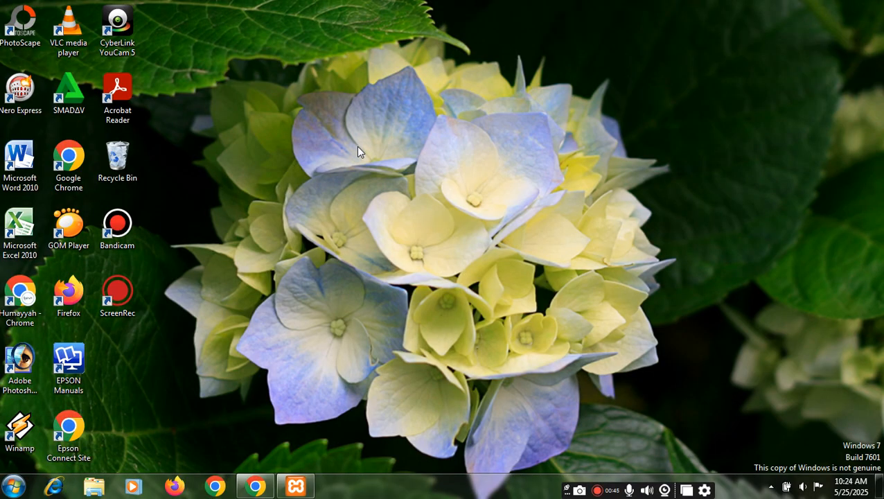
# Start the Apache and MySQL modules in the XAMPP Control Panel and minimize its window
pyautogui.click(297, 487)
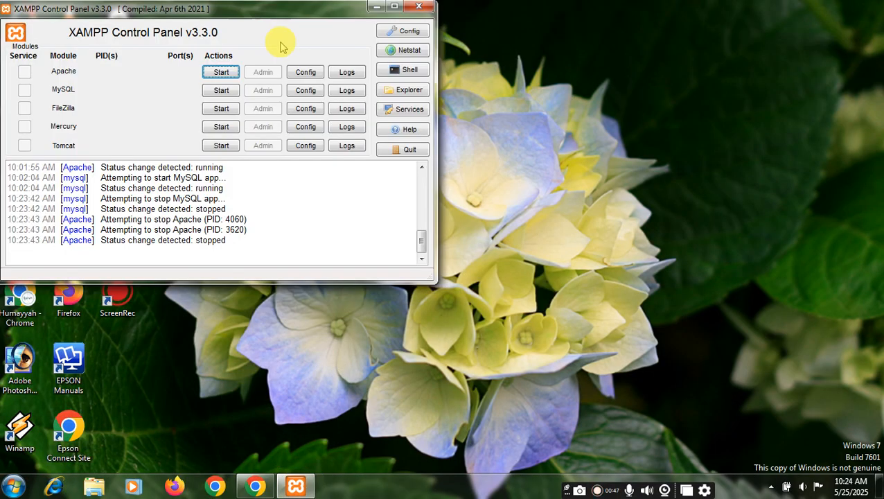
pyautogui.click(221, 72)
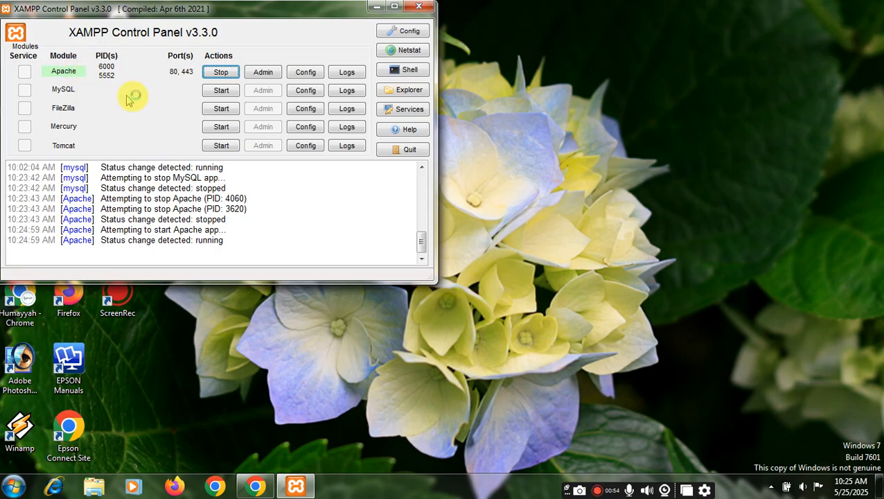
pyautogui.click(221, 90)
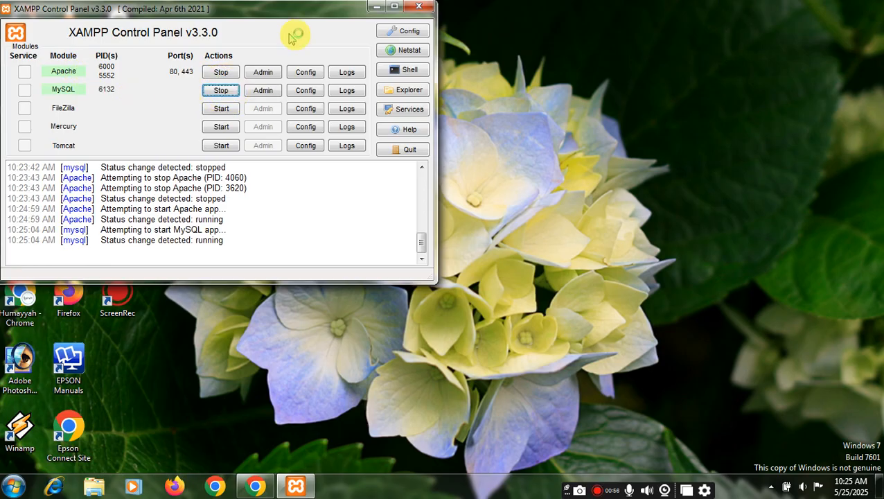
pyautogui.click(374, 8)
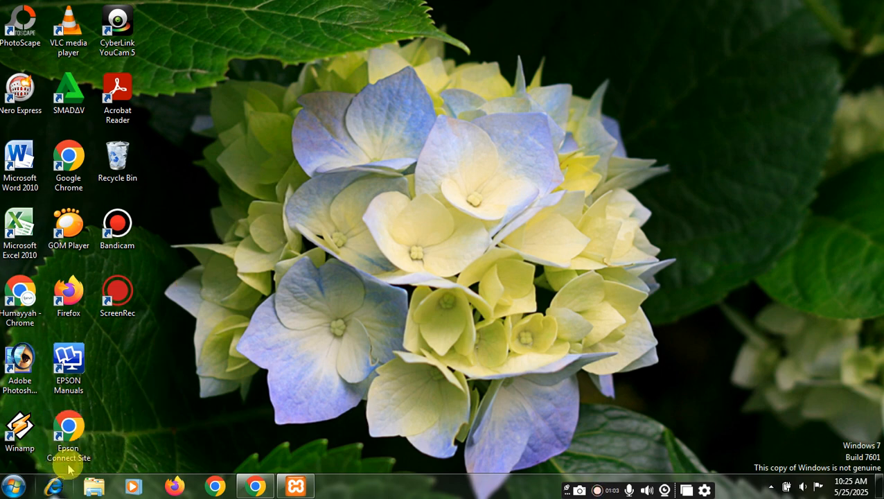
# Open a Command Prompt window with cmd and make it ready for input
pyautogui.press('super+r')
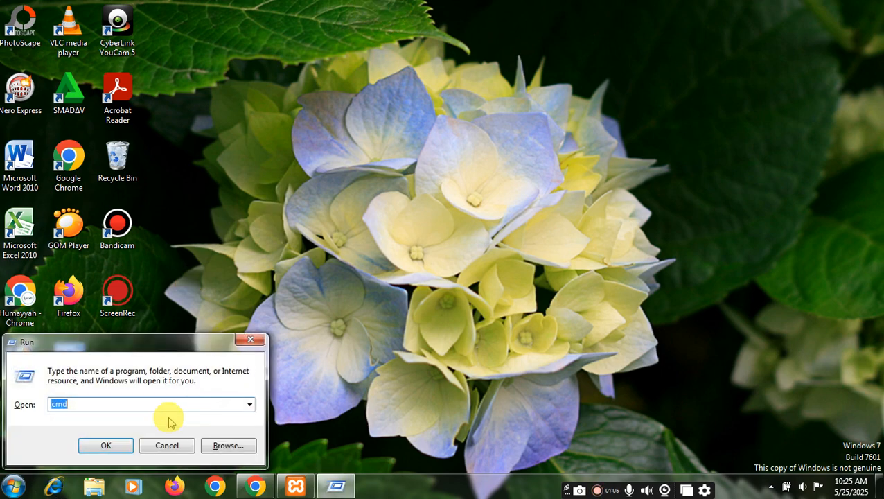
pyautogui.click(111, 445)
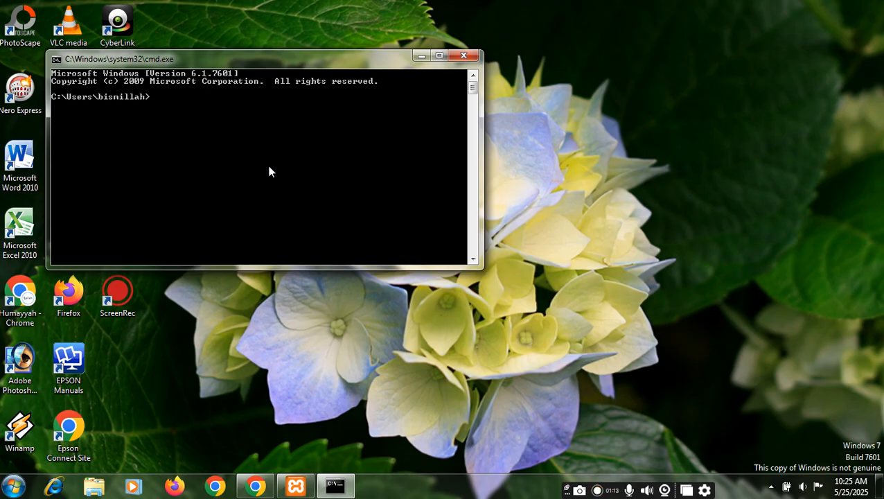
pyautogui.click(200, 134)
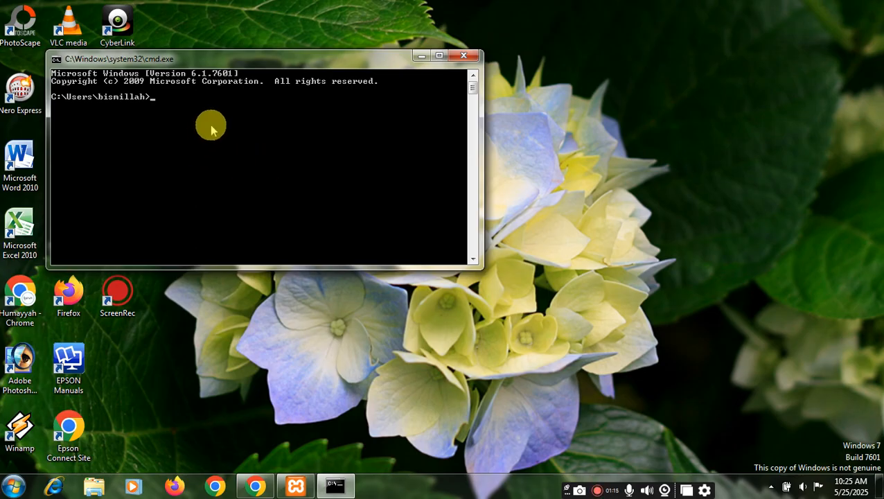
# Go up to the C:\ root with cd.. and change the working directory to xampp\mysql\bin
pyautogui.write('cd..')
pyautogui.press('Return')
pyautogui.write('cd.')
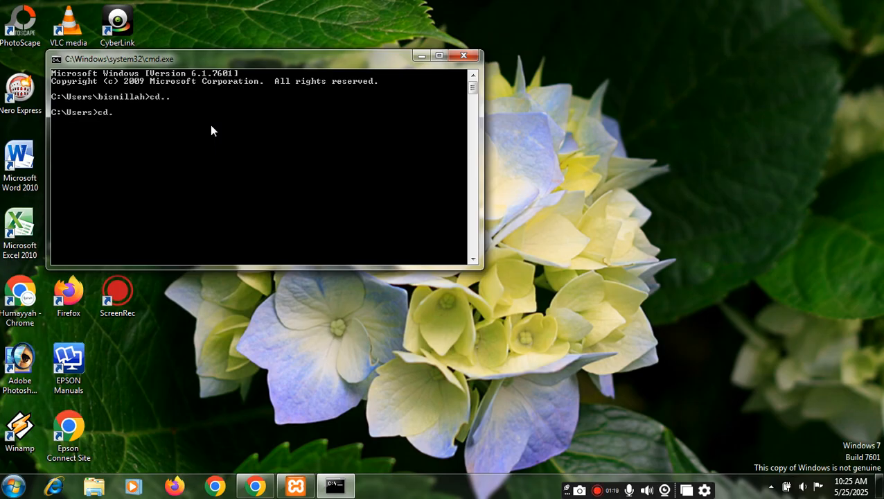
pyautogui.write('.')
pyautogui.press('Return')
pyautogui.write('cdxa')
pyautogui.press('BackSpace')
pyautogui.press('BackSpace')
pyautogui.write('xampp\\')
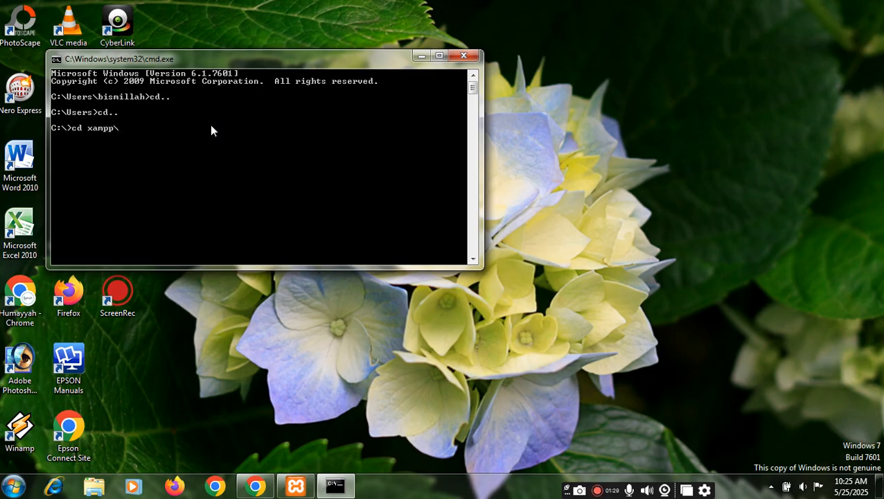
pyautogui.write('mysql\\bin')
pyautogui.press('Return')
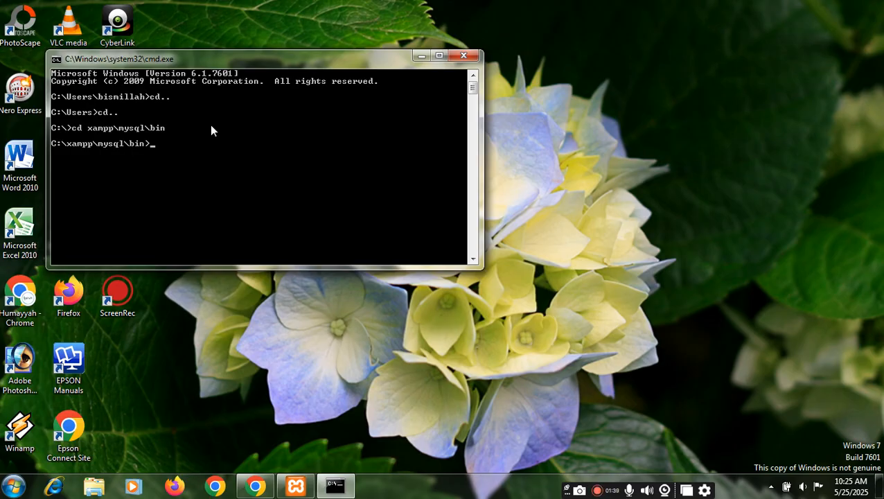
# Log in to the MySQL monitor with "Mysql -u root" and list the server's databases with "show databases;"
pyautogui.write('Mysql -u root')
pyautogui.press('Return')
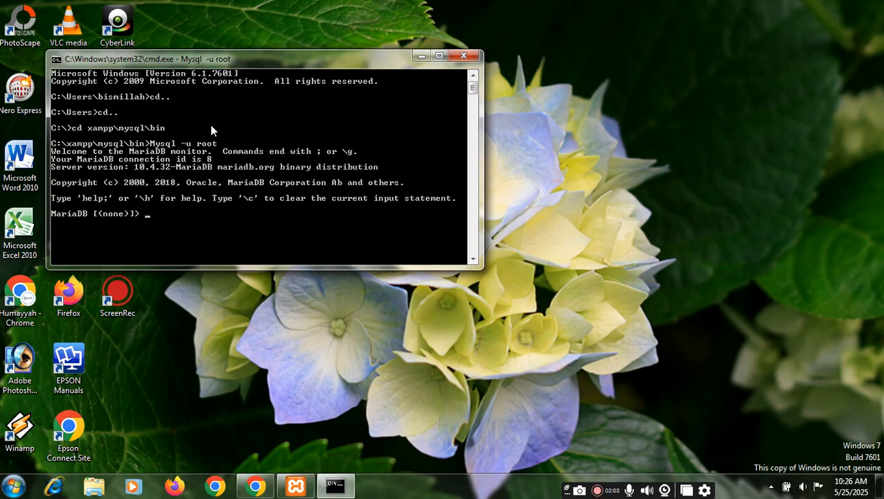
pyautogui.write('show databases;')
pyautogui.press('Return')
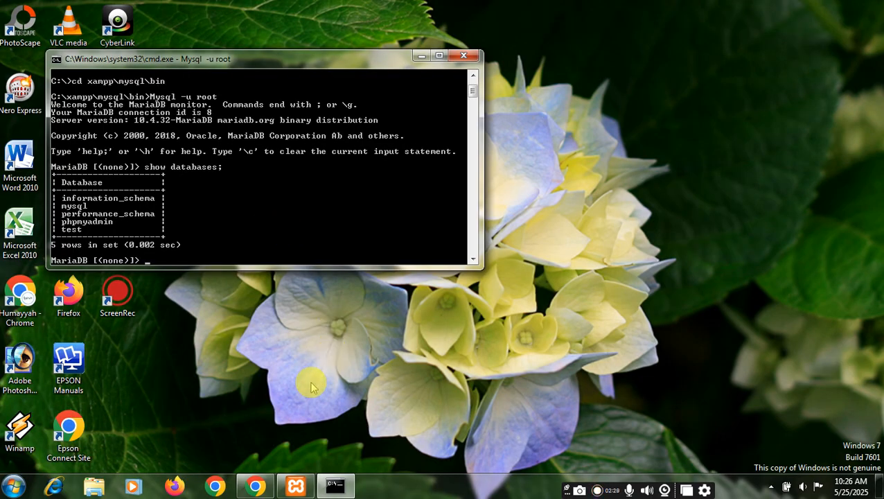
pyautogui.click(257, 488)
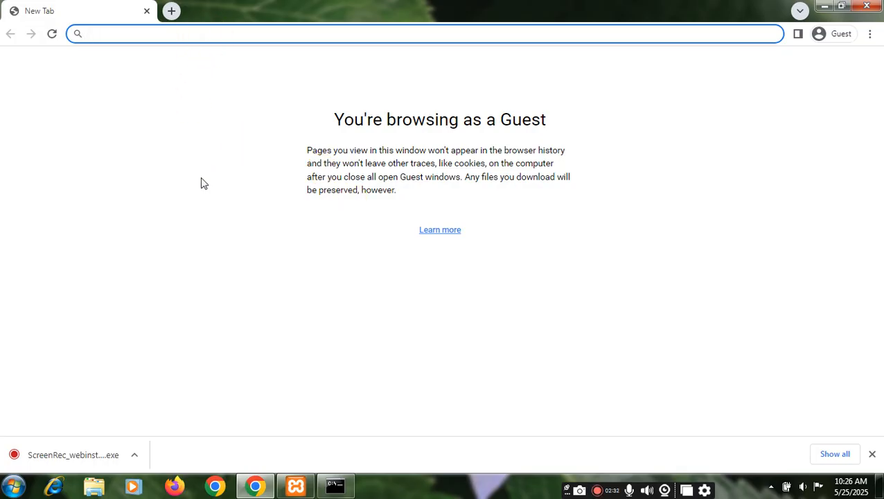
pyautogui.write('http')
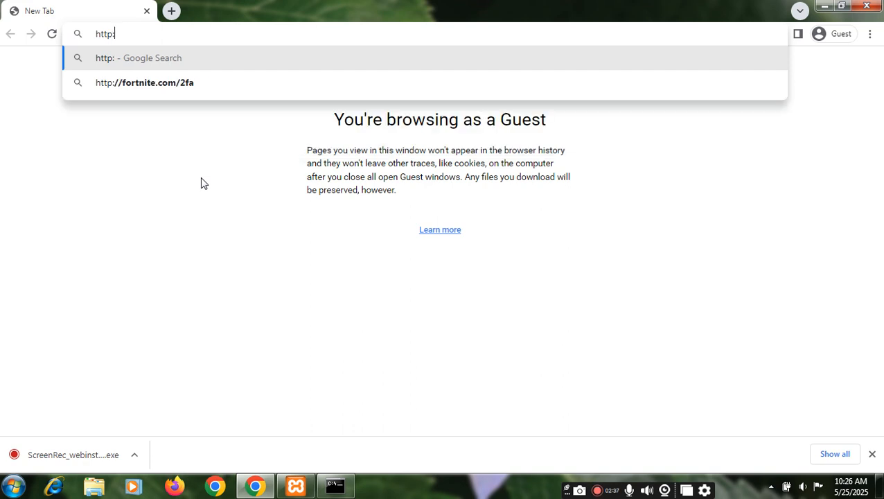
pyautogui.write('://local')
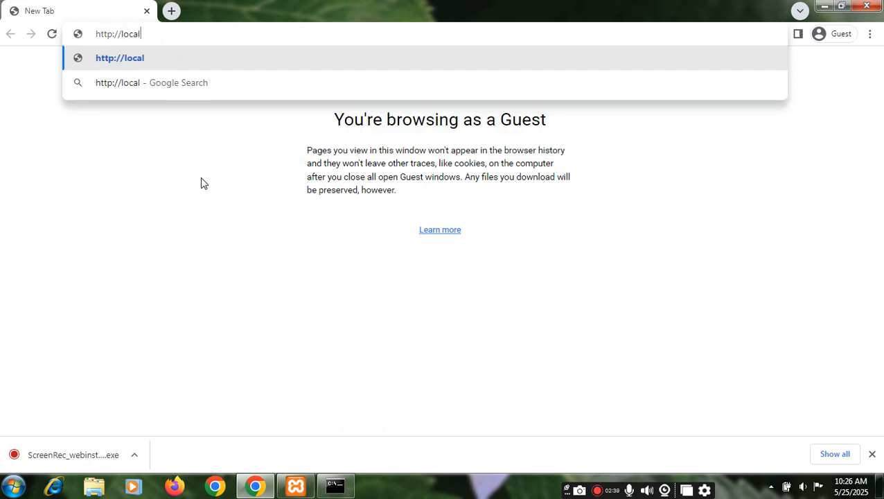
pyautogui.write('hs')
pyautogui.press('BackSpace')
pyautogui.press('BackSpace')
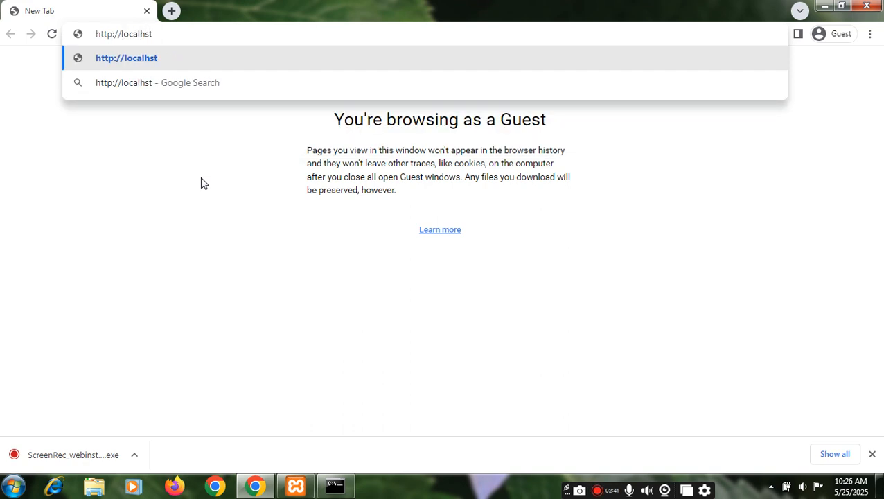
pyautogui.write('ho')
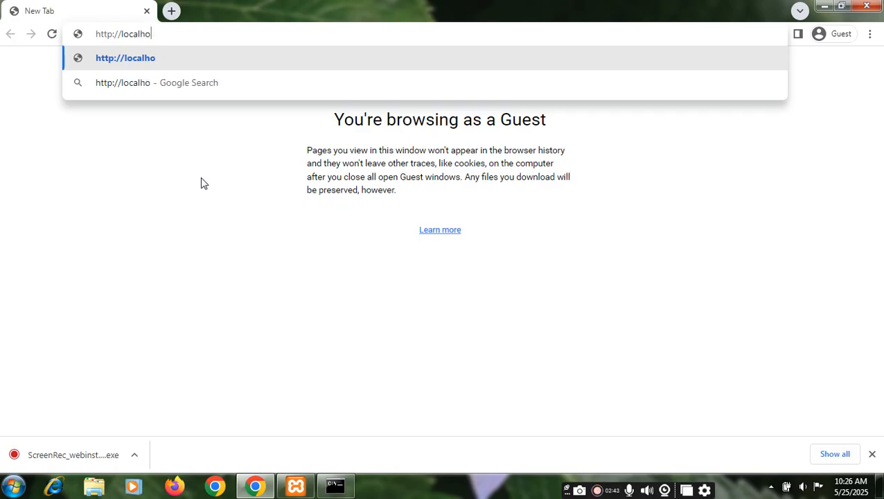
pyautogui.write('st/')
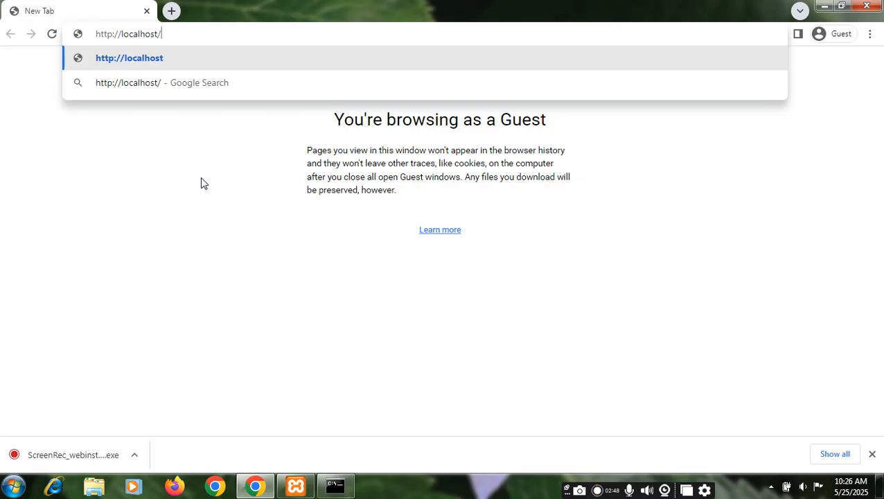
pyautogui.write('phpmy')
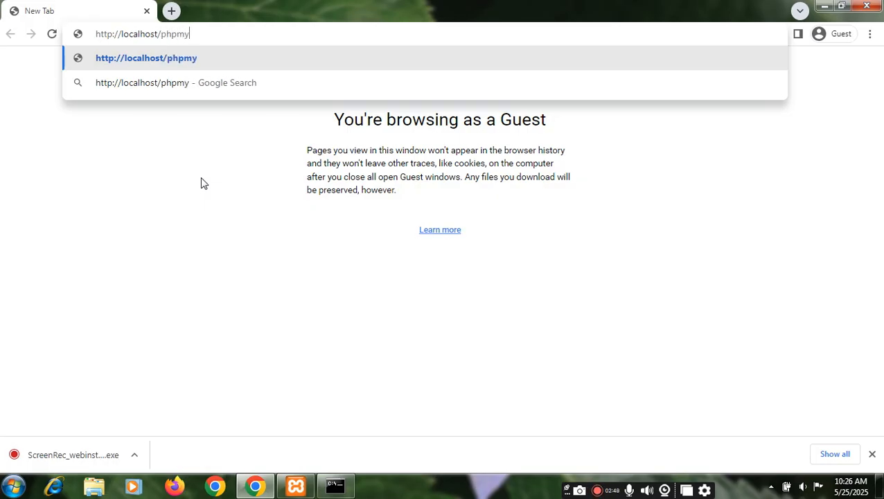
pyautogui.write('admin/')
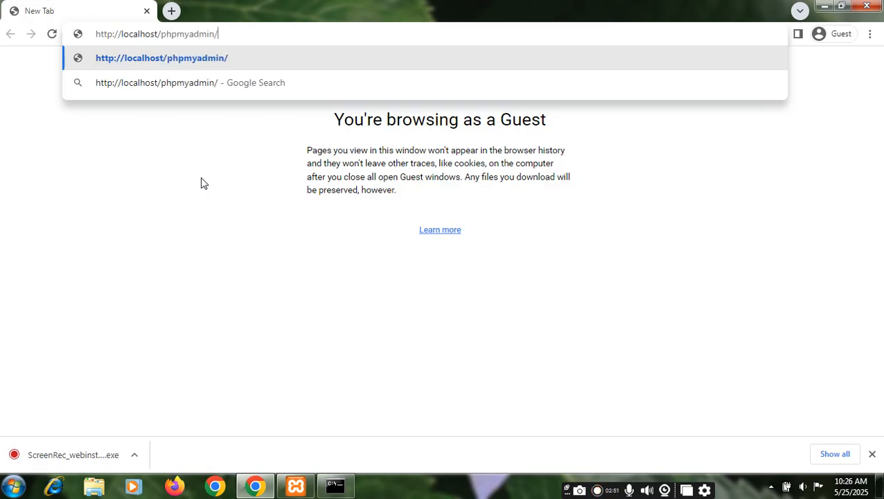
pyautogui.press('Return')
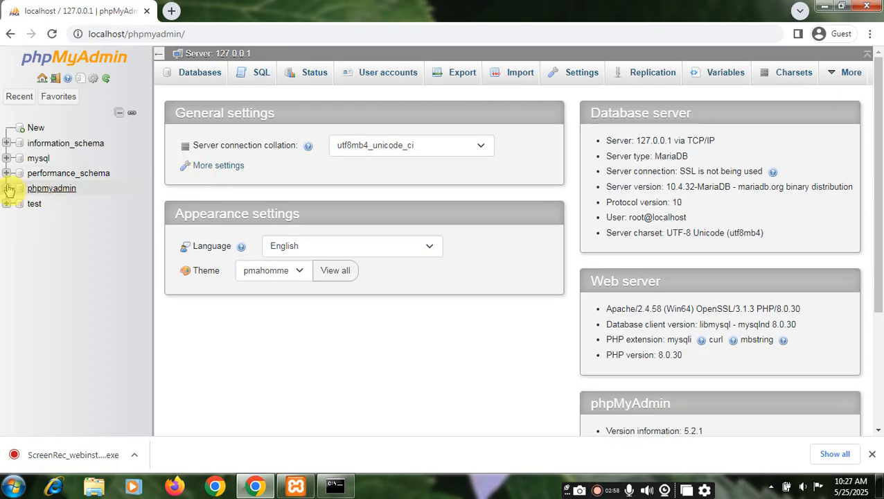
# Switch back to the Command Prompt, placed clear of phpMyAdmin's database tree, create a database named rumahsakit and list all databases
pyautogui.click(323, 487)
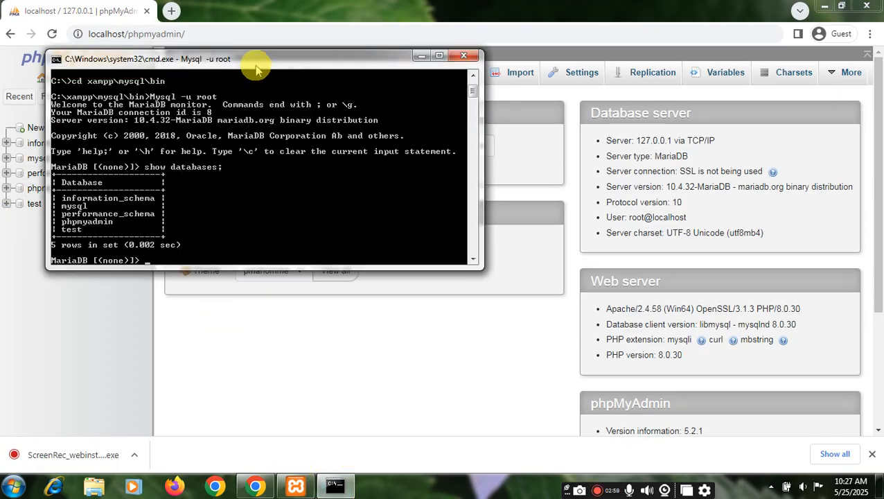
pyautogui.moveTo(255, 62); pyautogui.dragTo(361, 50)
pyautogui.click(283, 326)
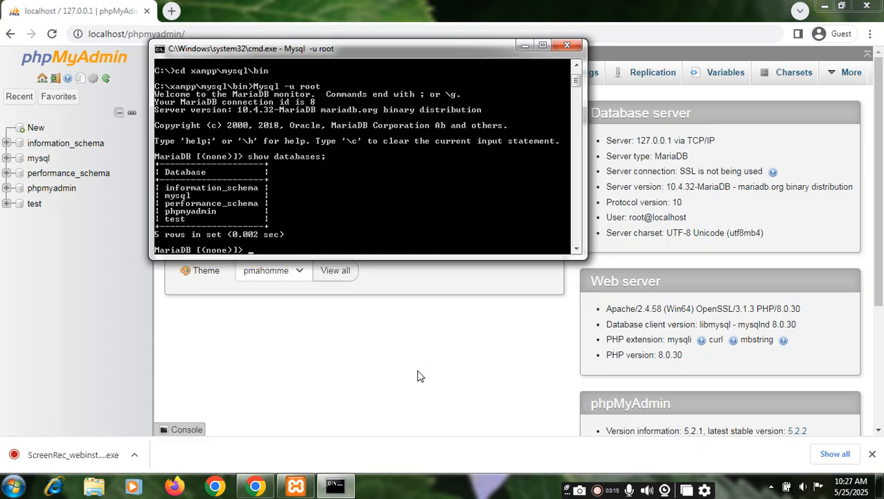
pyautogui.write('create database')
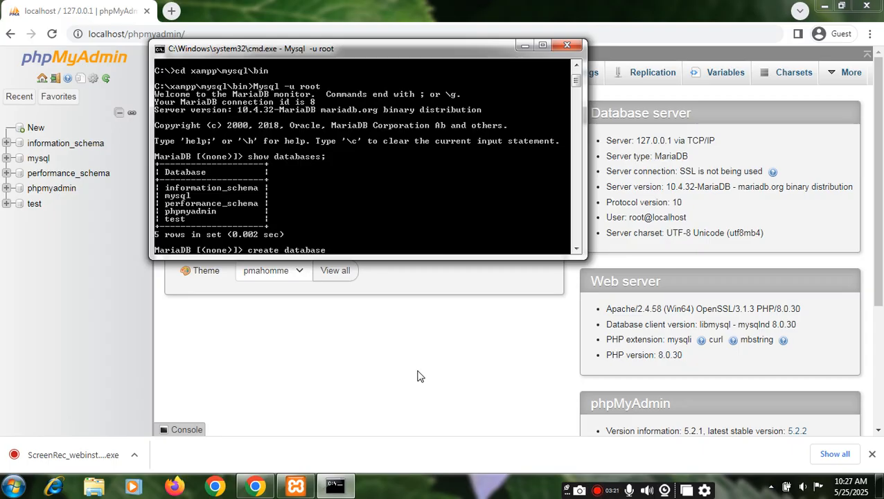
pyautogui.write(' rumahsakit;')
pyautogui.press('Return')
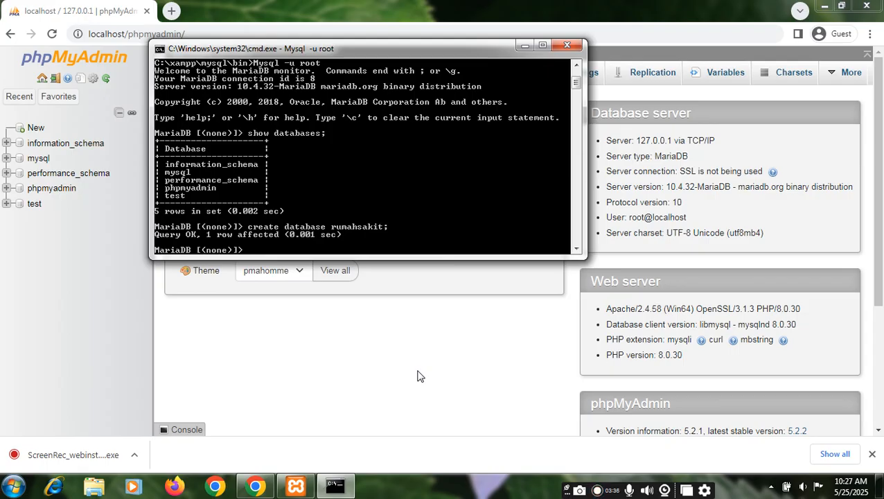
pyautogui.press('Up')
pyautogui.press('Up')
pyautogui.press('Return')
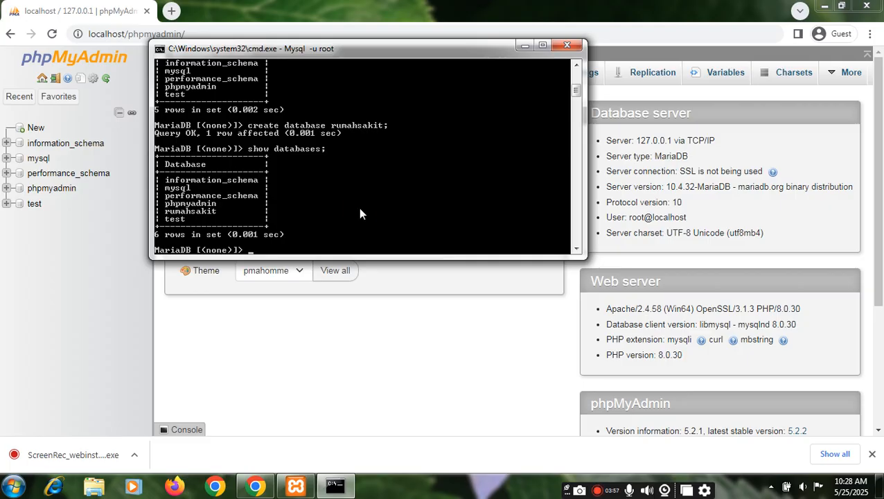
# Drop the rumahsakit database with "drop database rumahsakit;" and list the remaining databases
pyautogui.write('drop')
pyautogui.write('database rumahsak')
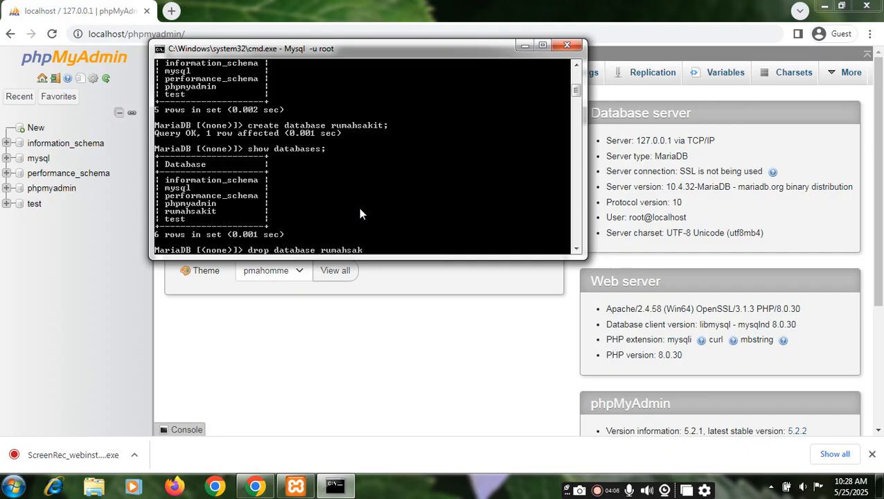
pyautogui.write('it;')
pyautogui.press('Return')
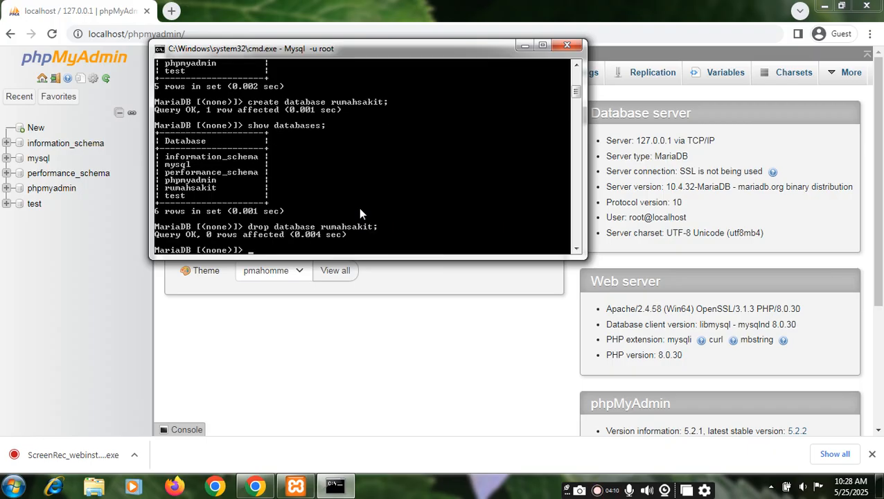
pyautogui.press('Up')
pyautogui.press('Up')
pyautogui.press('Return')
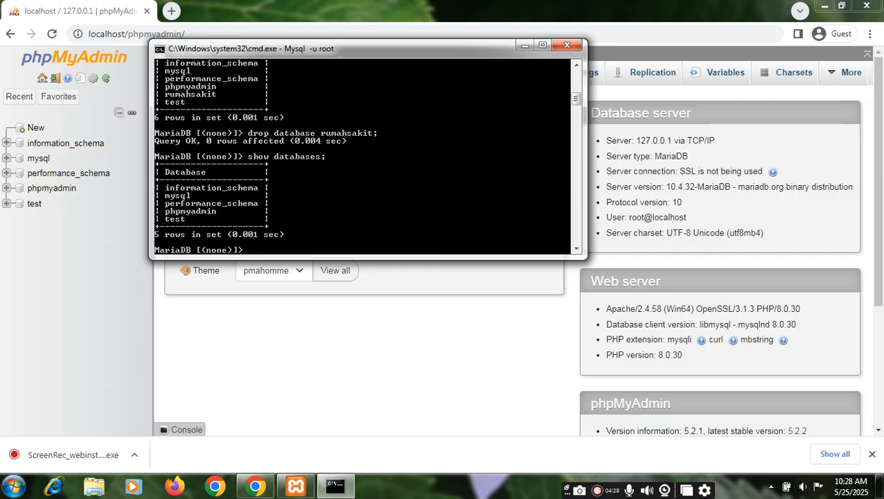
# Switch to phpMyAdmin in Chrome, create a database named rumahsakit, and return to the server's database overview
pyautogui.click(339, 360)
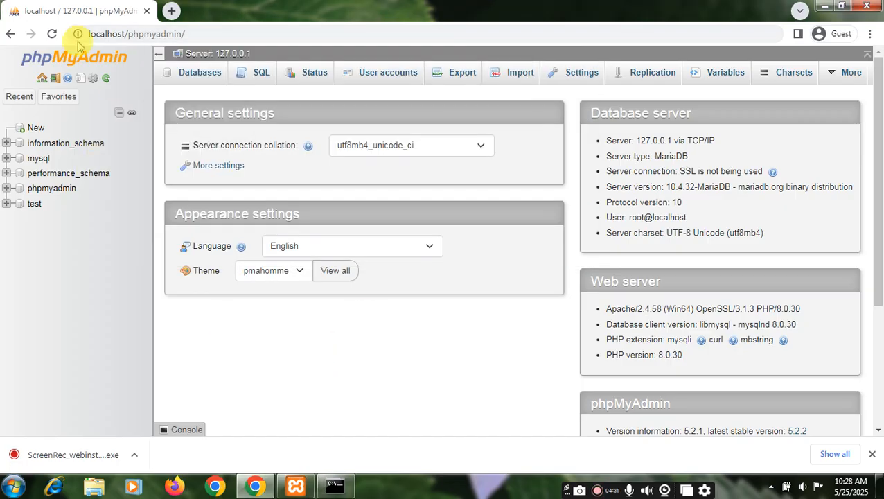
pyautogui.click(203, 76)
pyautogui.click(201, 77)
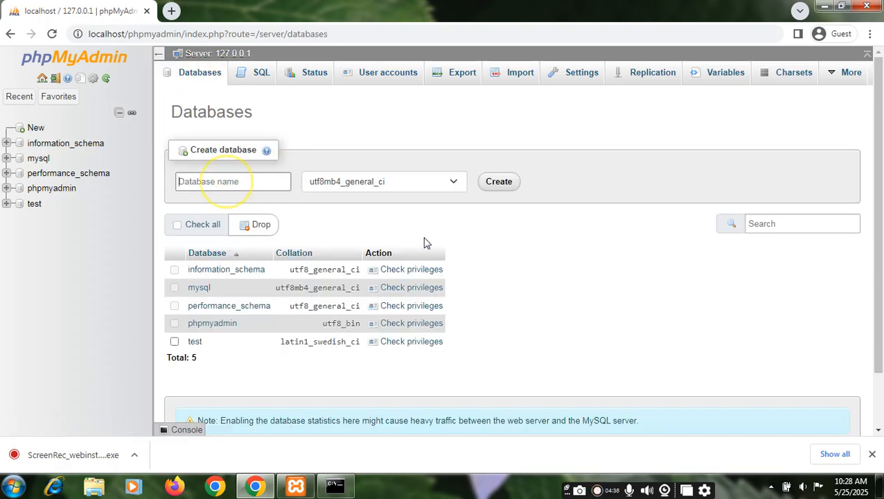
pyautogui.write('rumahsaki')
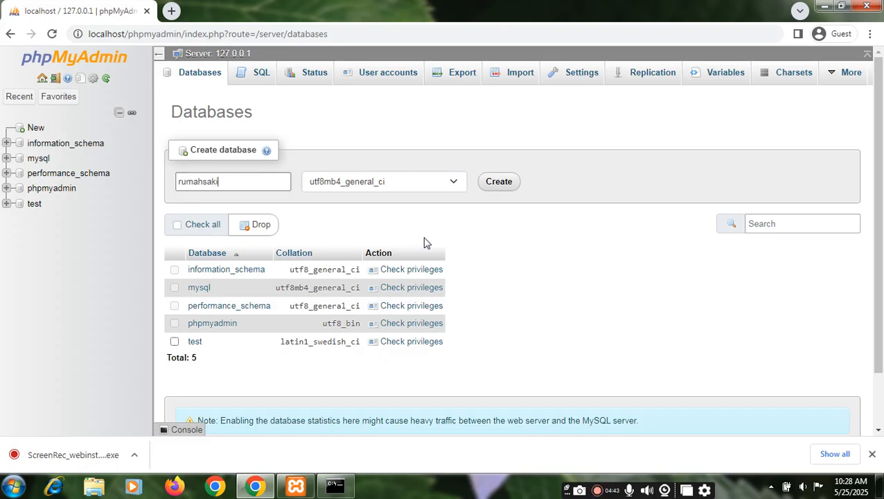
pyautogui.write('t')
pyautogui.click(508, 184)
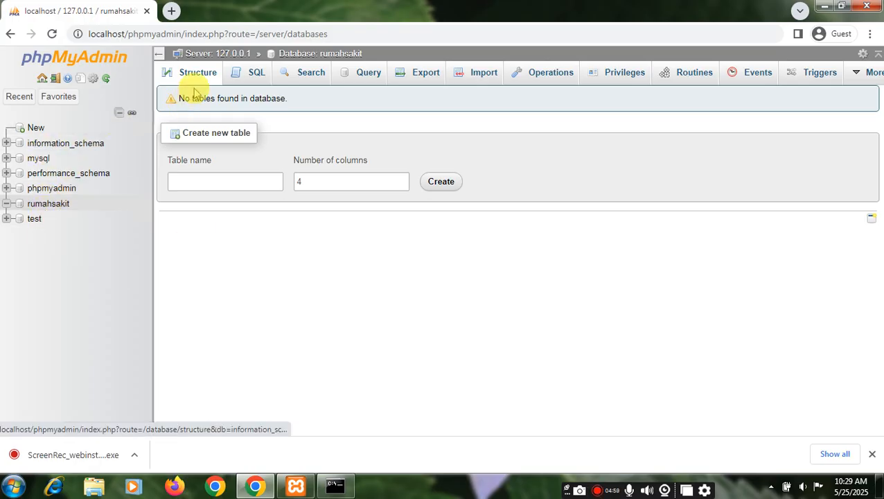
pyautogui.click(204, 55)
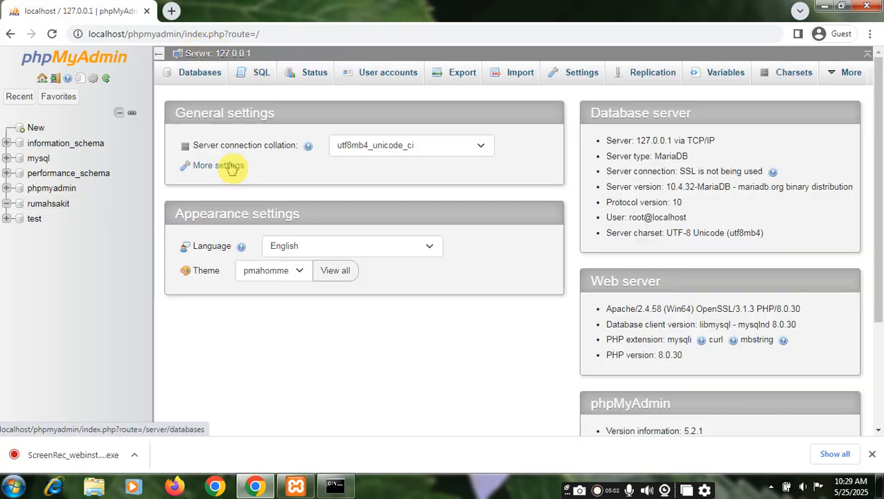
pyautogui.click(202, 78)
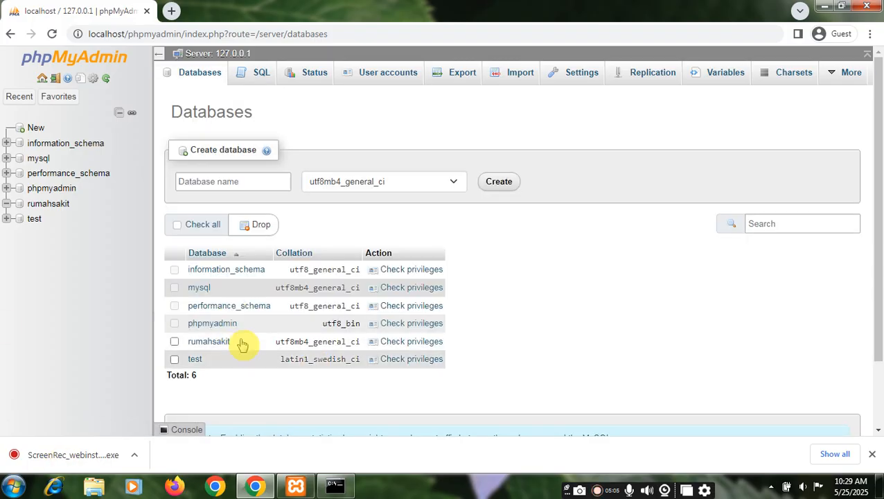
# Drop the rumahsakit database from the server's database list and confirm the deletion
pyautogui.click(216, 346)
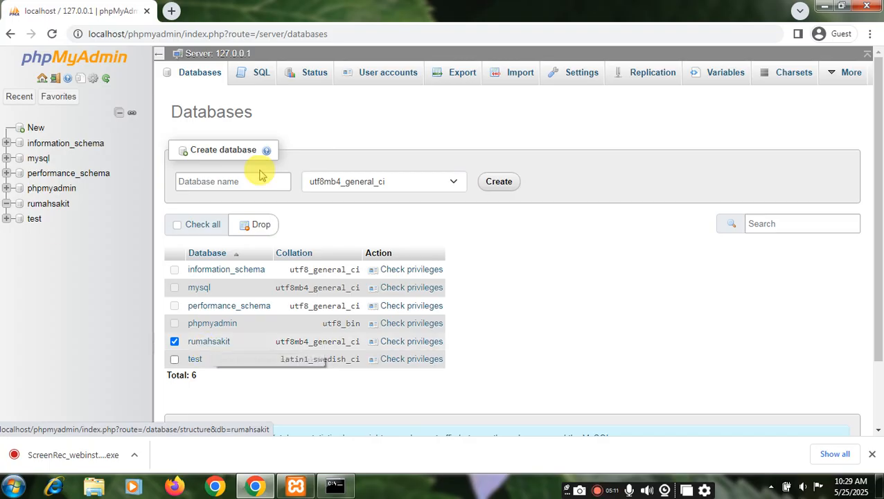
pyautogui.click(261, 226)
pyautogui.click(575, 149)
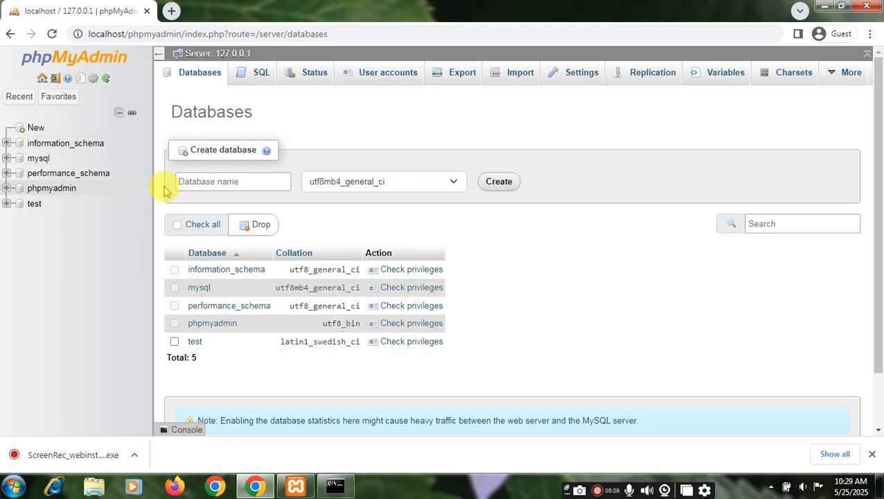
# Create a database named rumahsakit with the utf8mb4_general_ci collation
pyautogui.click(210, 181)
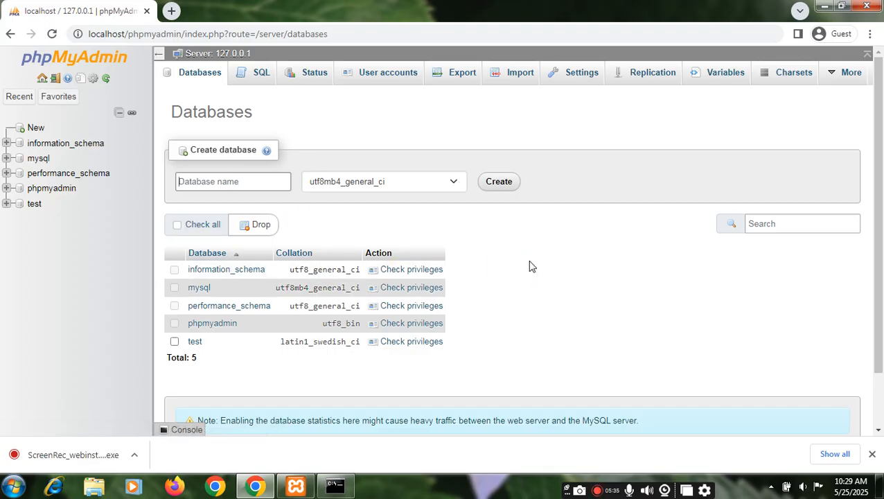
pyautogui.write('rumahsakit')
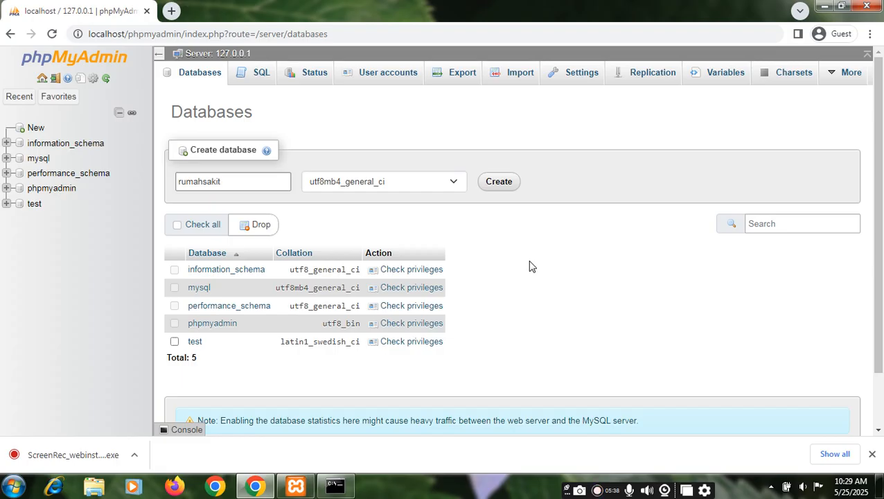
pyautogui.click(504, 183)
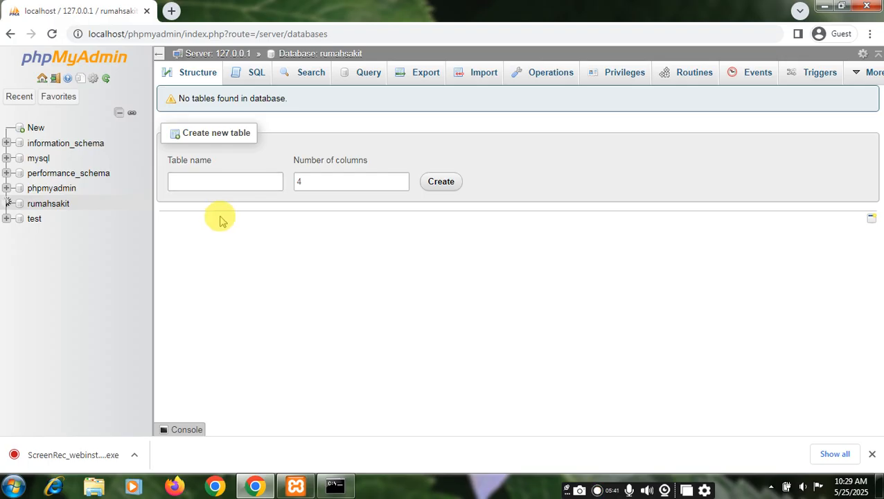
# Start a new table named pasien with 4 columns in the rumahsakit database
pyautogui.click(216, 182)
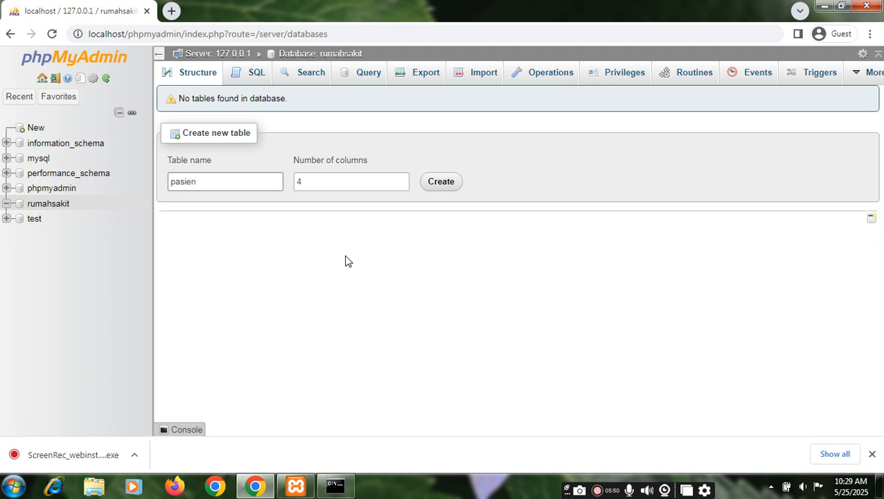
pyautogui.click(316, 179)
pyautogui.click(447, 184)
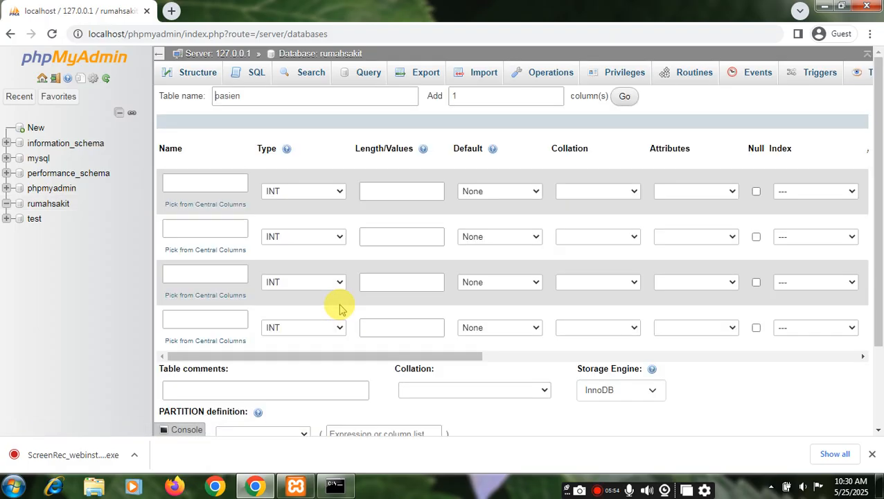
# Define the first column as id_pasien, INT with length 3, a PRIMARY index and auto-increment enabled
pyautogui.click(235, 184)
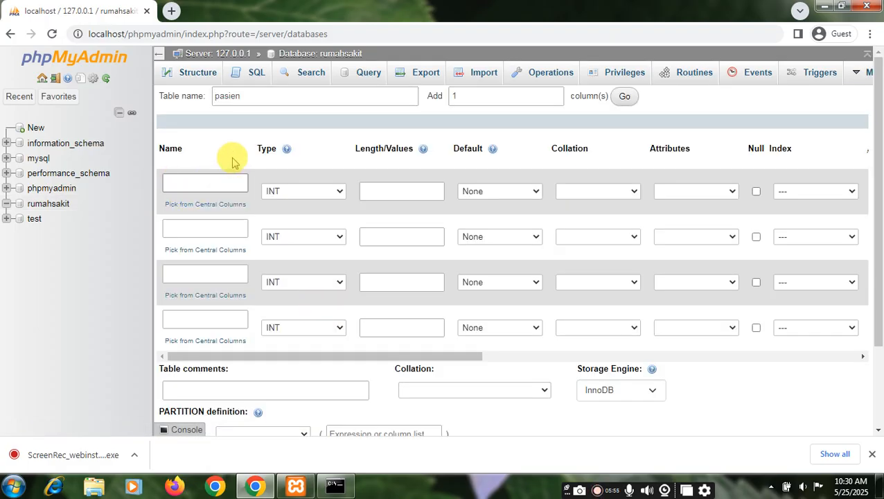
pyautogui.write('id_pasien')
pyautogui.click(402, 197)
pyautogui.write('3')
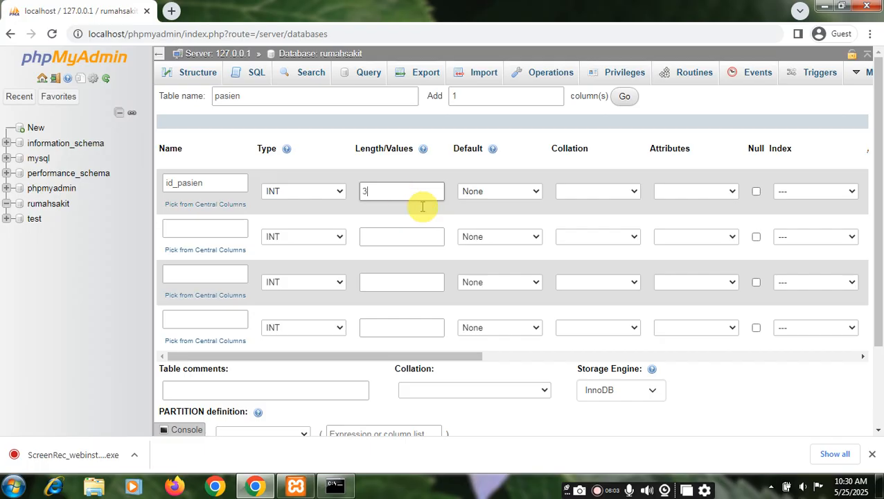
pyautogui.click(797, 196)
pyautogui.click(804, 214)
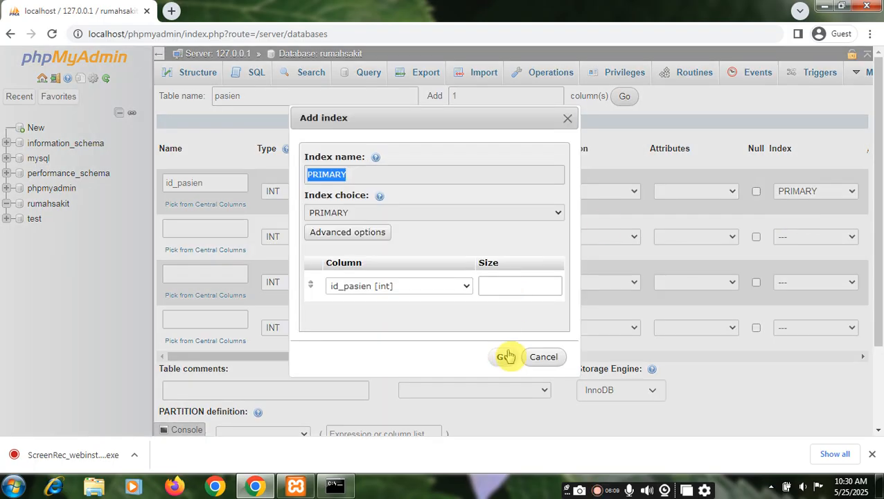
pyautogui.click(508, 357)
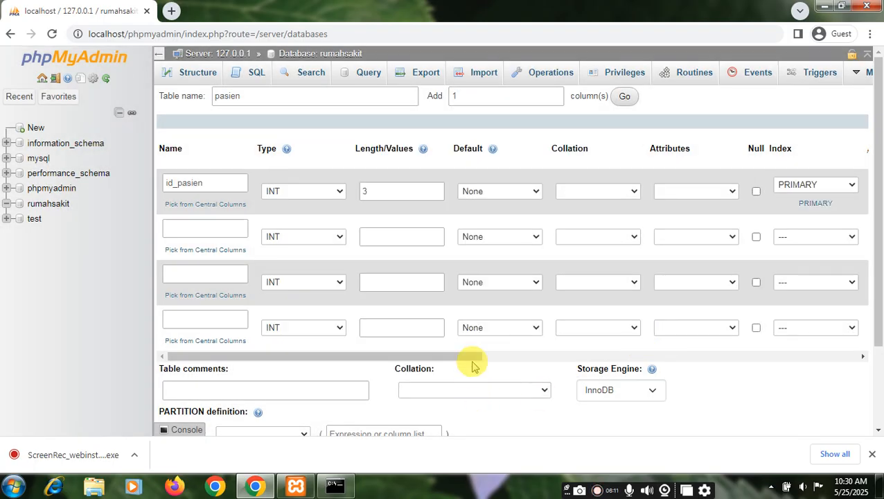
pyautogui.moveTo(474, 356); pyautogui.dragTo(494, 357)
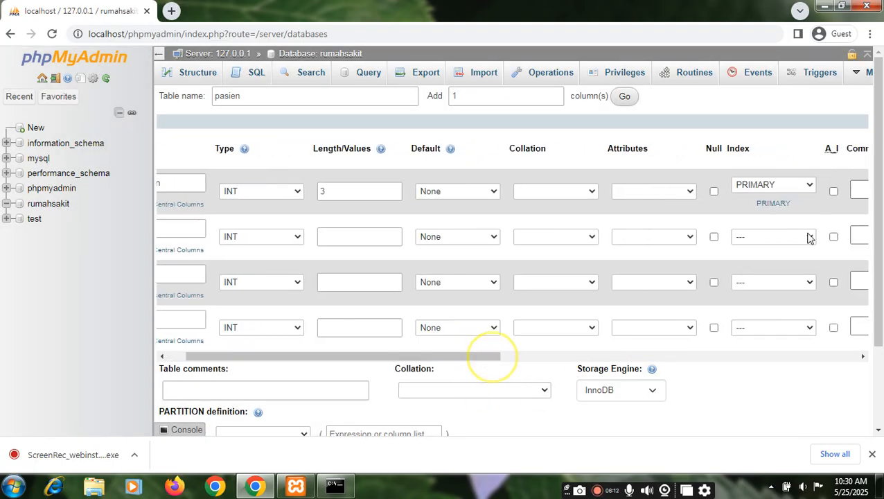
pyautogui.click(834, 191)
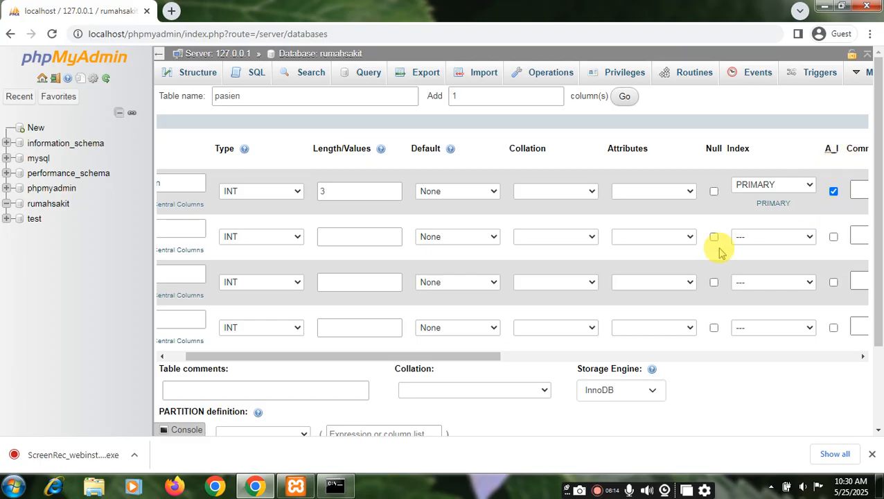
# Define the second column as nama_pasien, VARCHAR with length 30
pyautogui.moveTo(377, 358); pyautogui.dragTo(310, 355)
pyautogui.click(212, 231)
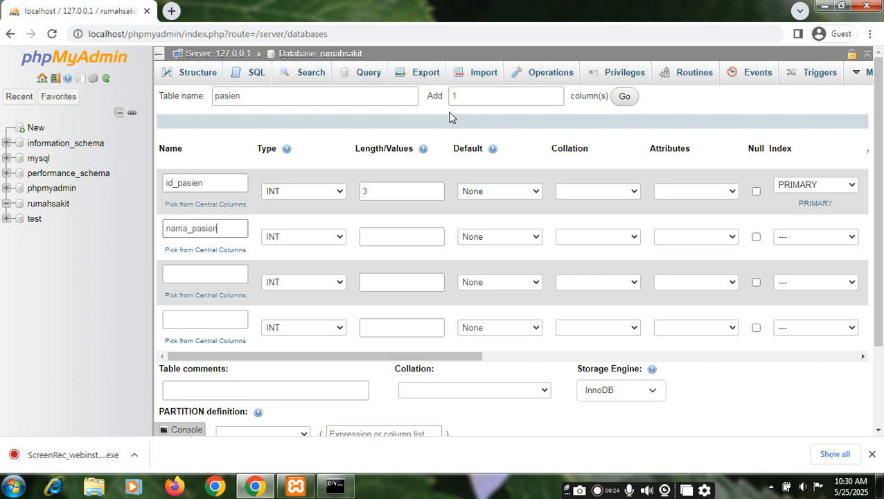
pyautogui.click(340, 236)
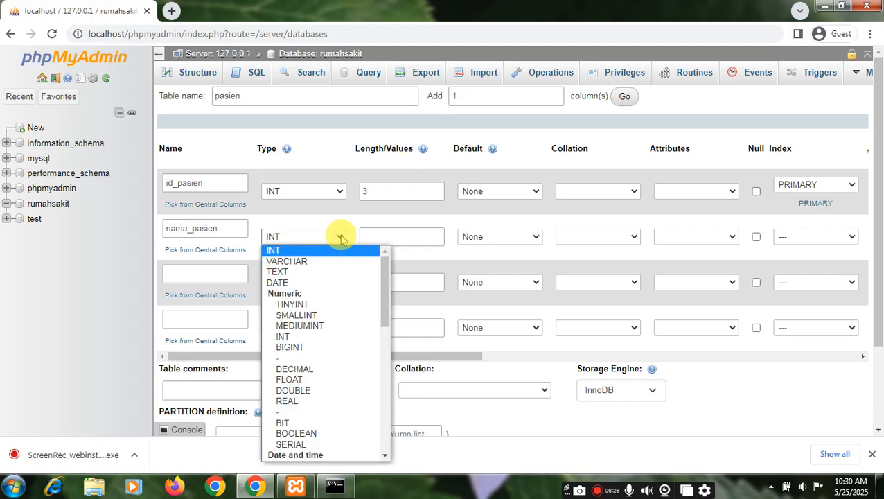
pyautogui.click(316, 261)
pyautogui.click(390, 239)
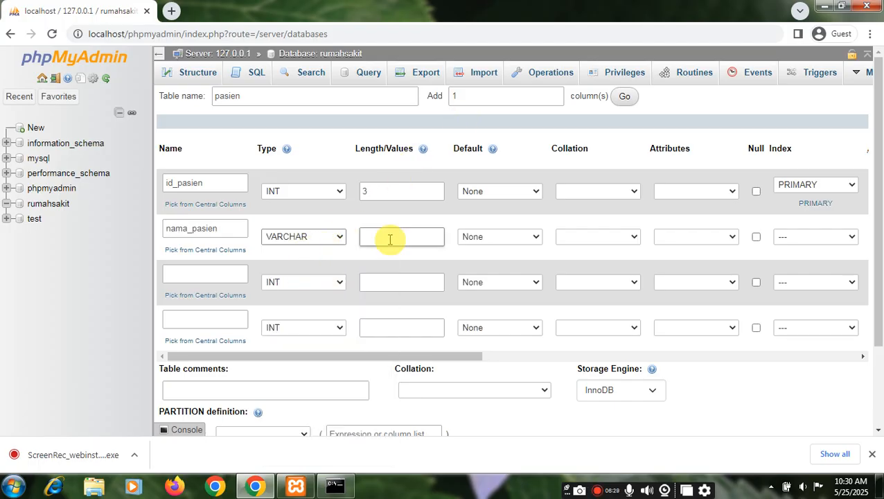
pyautogui.click(390, 239)
pyautogui.write('30')
# Define the third column as alamat_pasien, VARCHAR with length 100
pyautogui.click(192, 275)
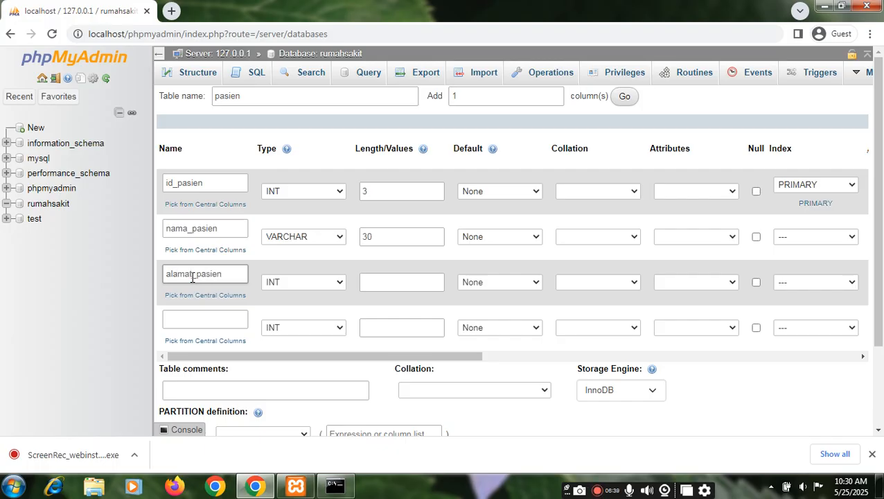
pyautogui.click(340, 282)
pyautogui.click(313, 78)
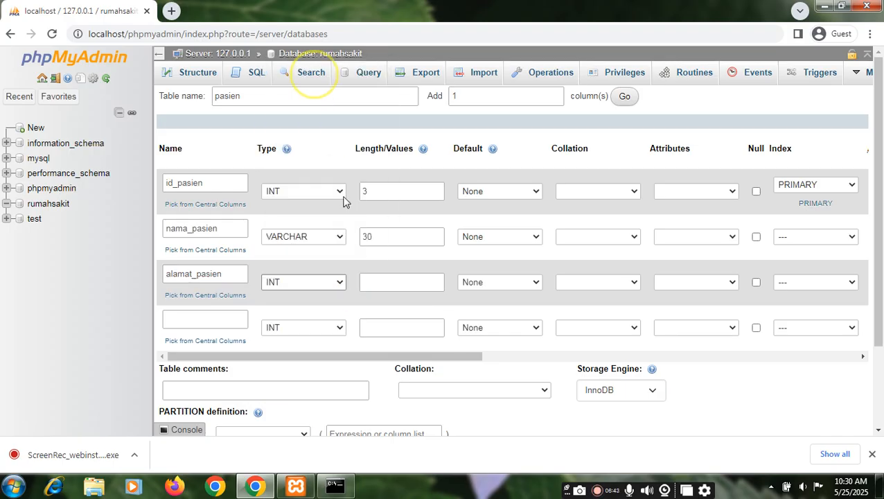
pyautogui.click(377, 286)
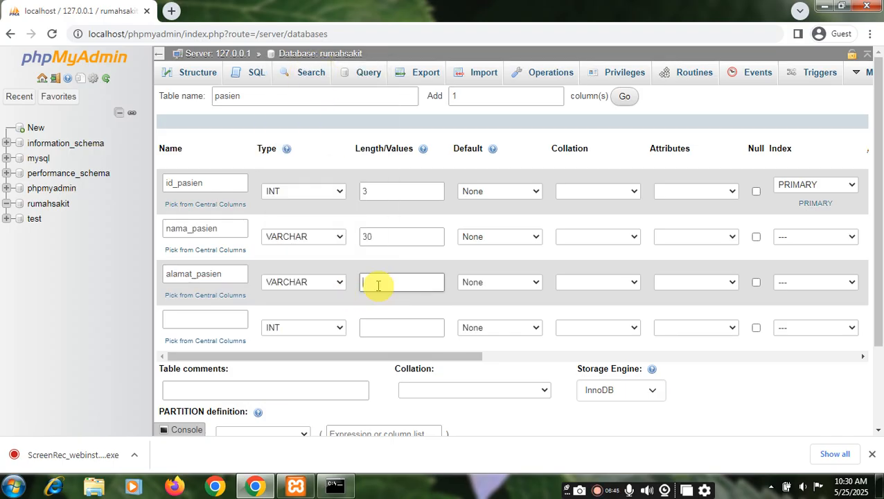
pyautogui.write('100')
# Define the fourth column as jenis_kelamin, VARCHAR with length 1, and save the pasien table
pyautogui.click(197, 322)
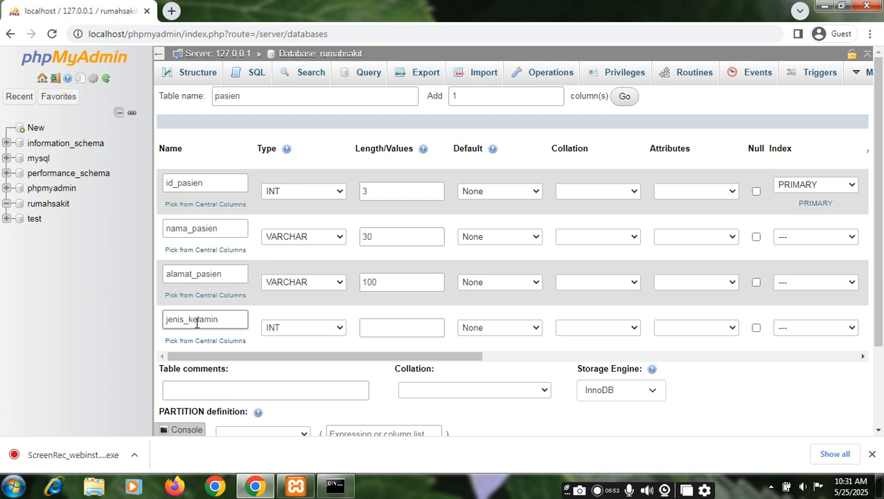
pyautogui.click(310, 330)
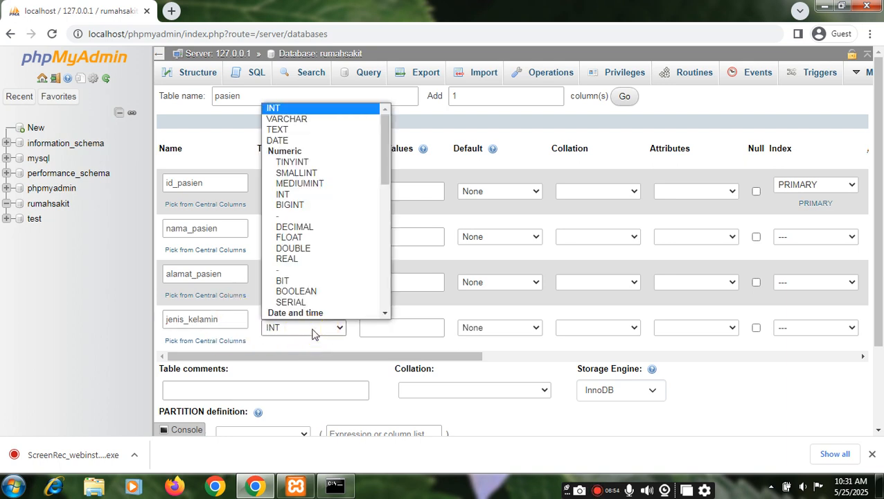
pyautogui.click(290, 119)
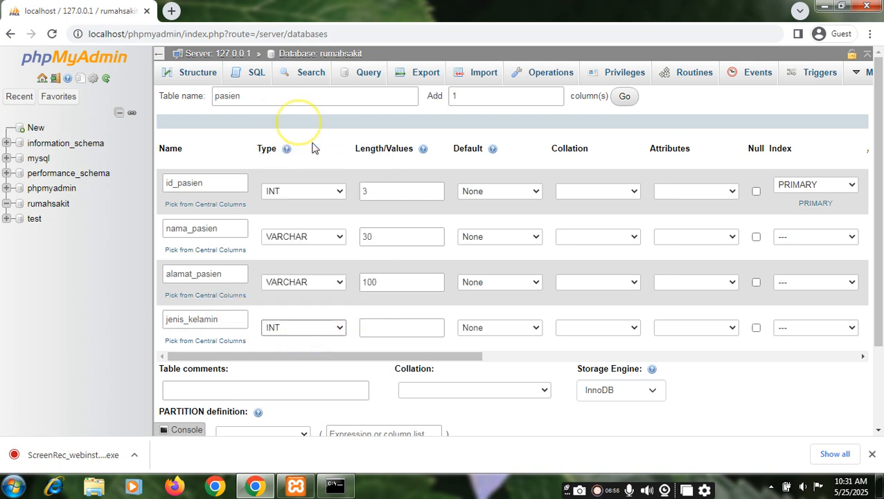
pyautogui.click(389, 321)
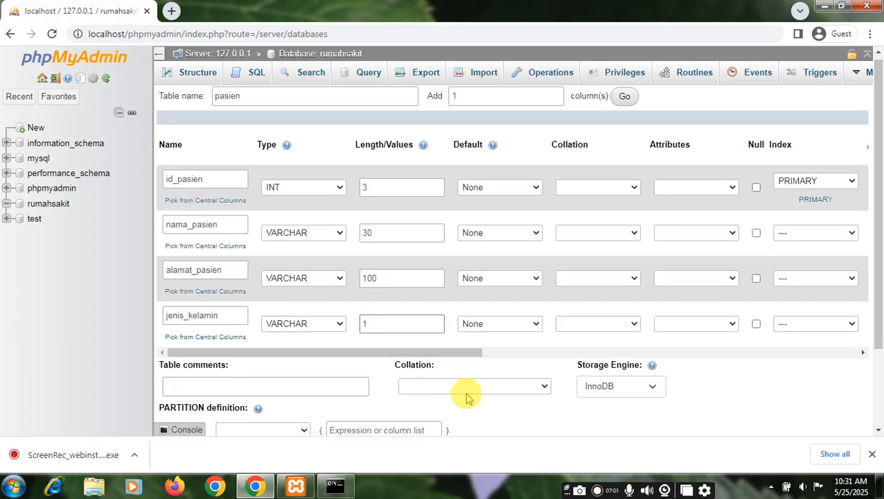
pyautogui.scroll(-3, 367, 399)
pyautogui.click(248, 386)
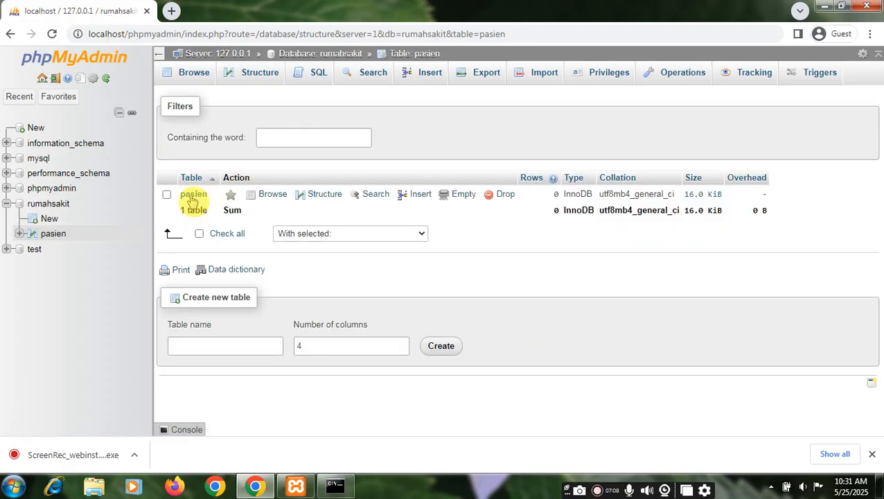
# Check the pasien table's structure, and start a new table named administrator with 3 columns in the rumahsakit database
pyautogui.click(193, 196)
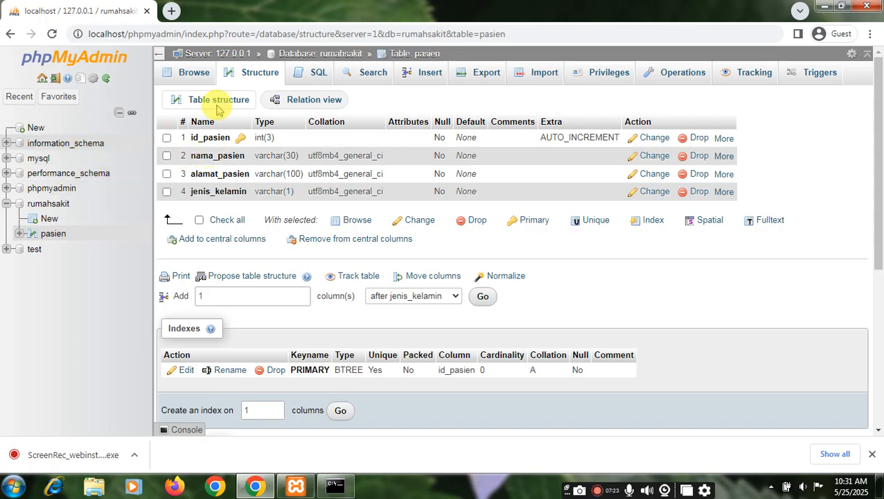
pyautogui.click(315, 54)
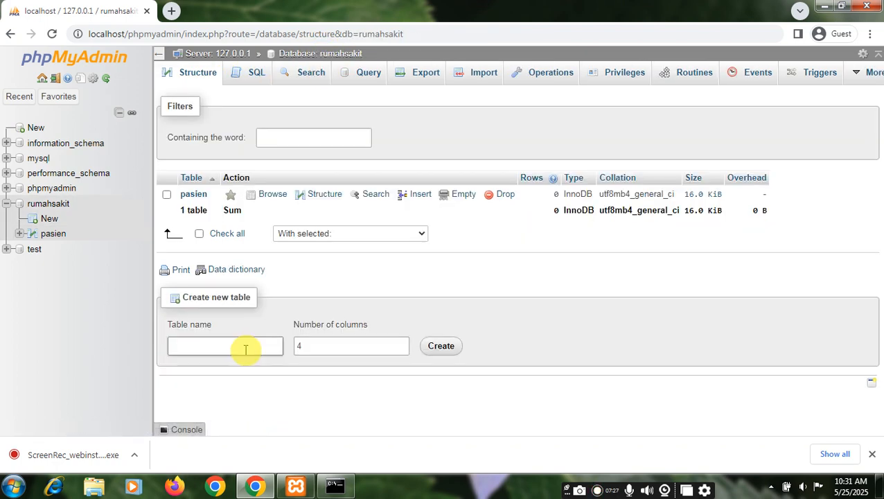
pyautogui.click(245, 346)
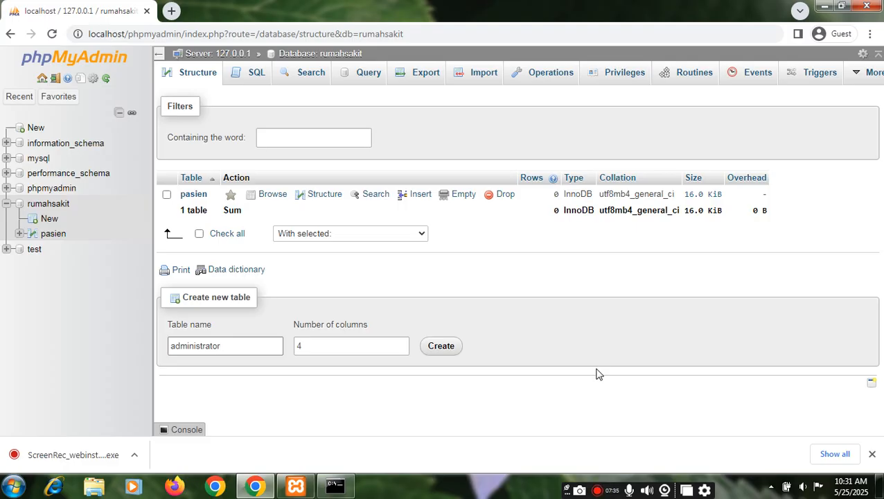
pyautogui.click(400, 349)
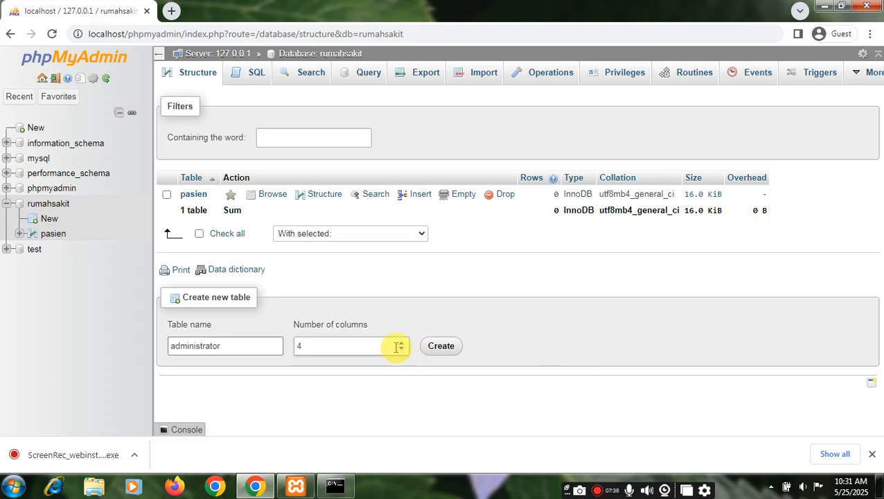
pyautogui.click(437, 354)
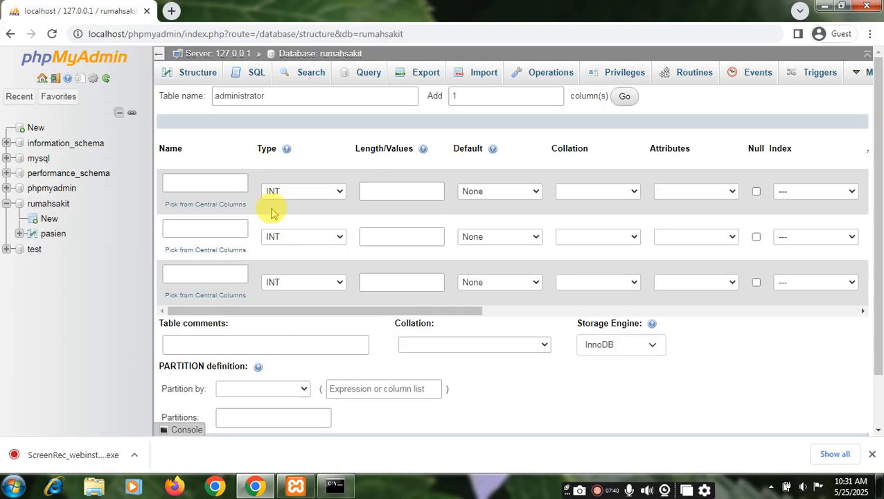
# Define the first column as id_admin, INT with length 3, as an auto-incrementing primary key
pyautogui.click(220, 180)
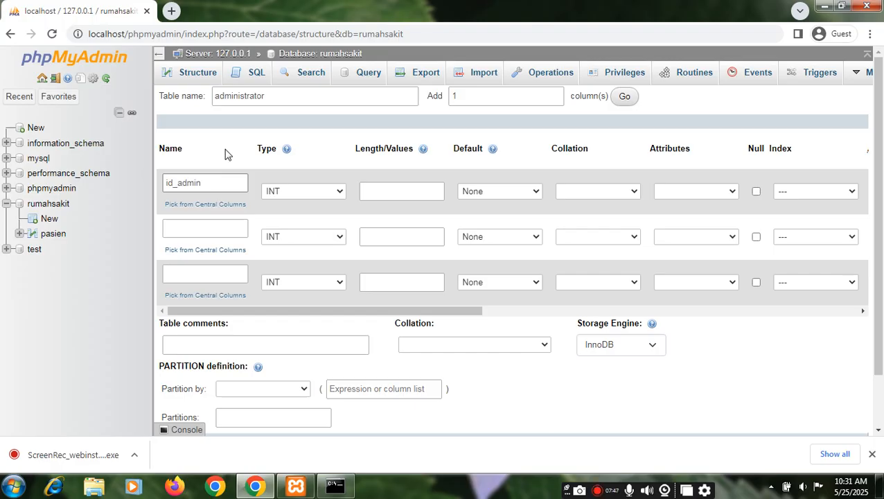
pyautogui.click(391, 191)
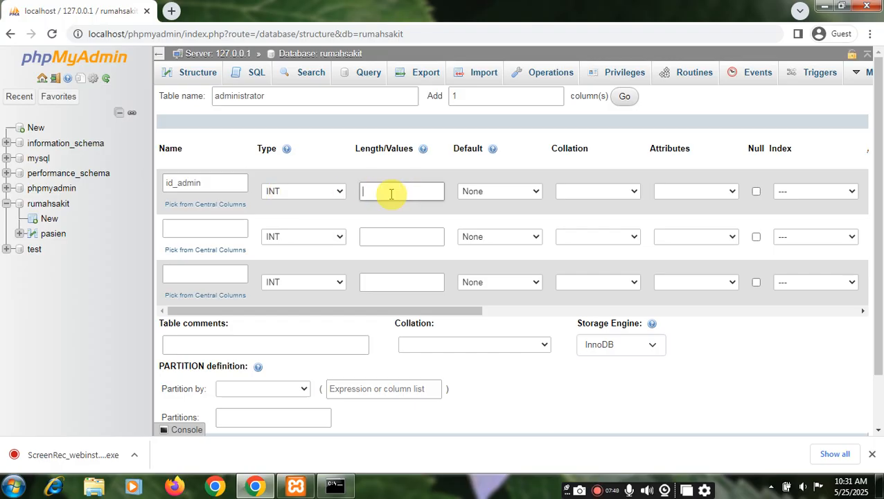
pyautogui.write('3')
pyautogui.click(838, 193)
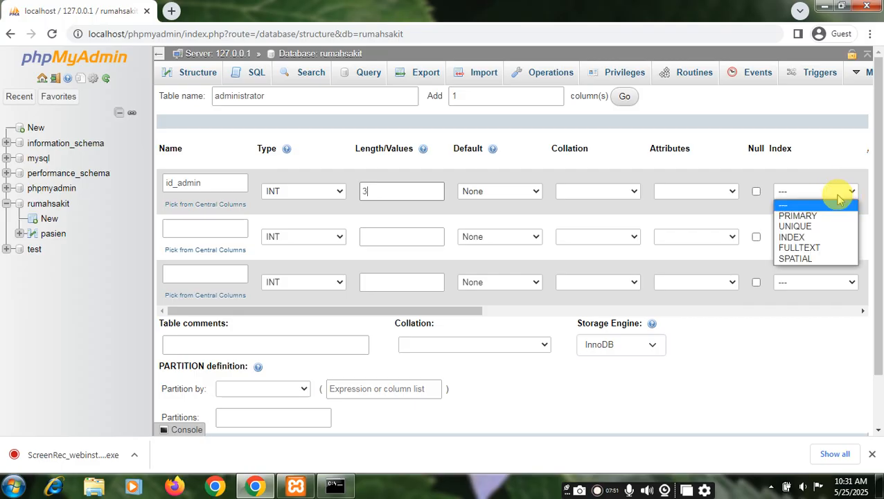
pyautogui.click(816, 219)
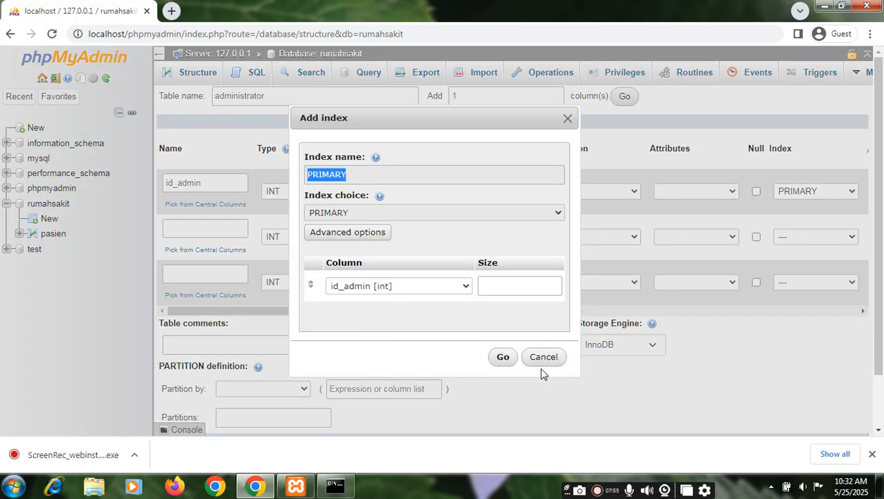
pyautogui.click(514, 360)
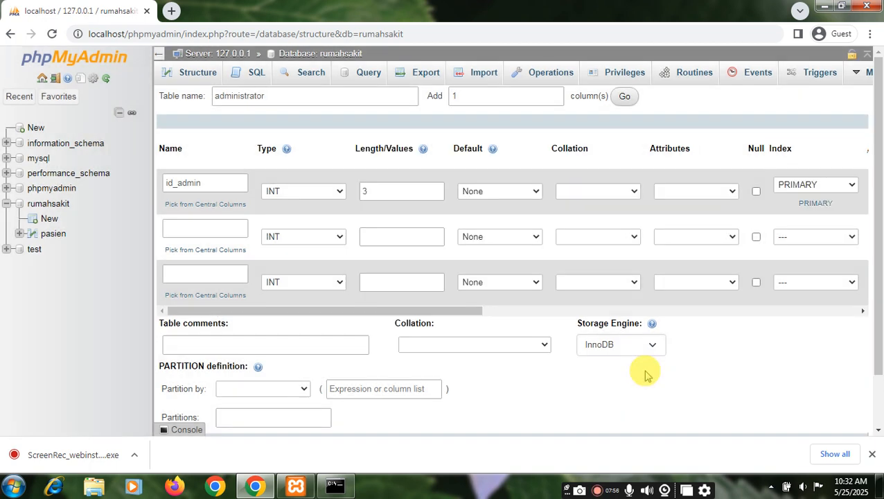
pyautogui.moveTo(342, 312); pyautogui.dragTo(369, 310)
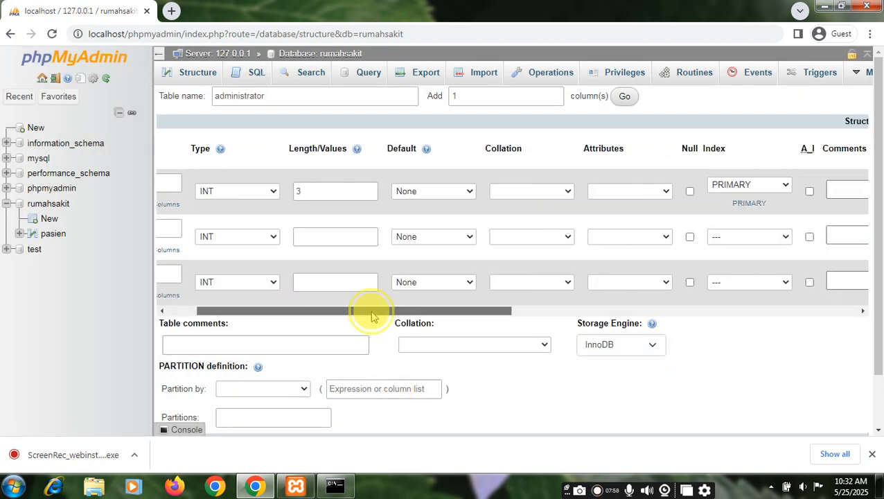
pyautogui.click(811, 191)
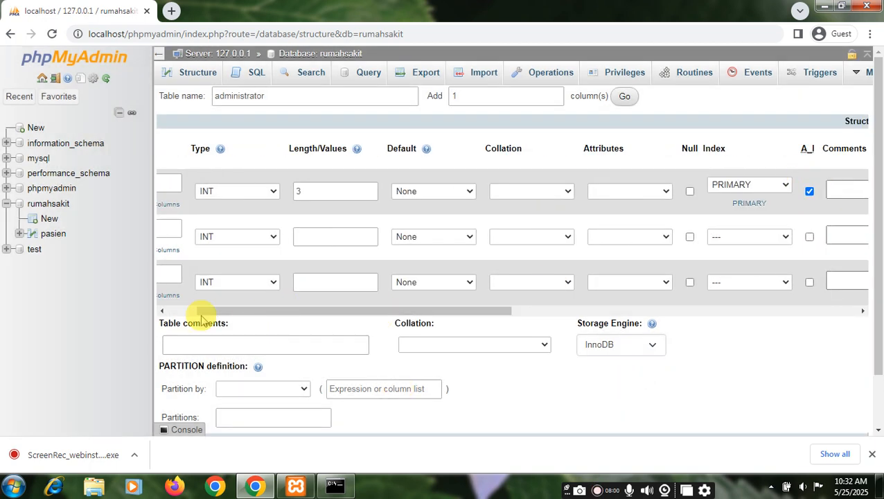
# Define the second column as nama_admin, VARCHAR with length 30
pyautogui.moveTo(198, 310); pyautogui.dragTo(167, 311)
pyautogui.click(197, 231)
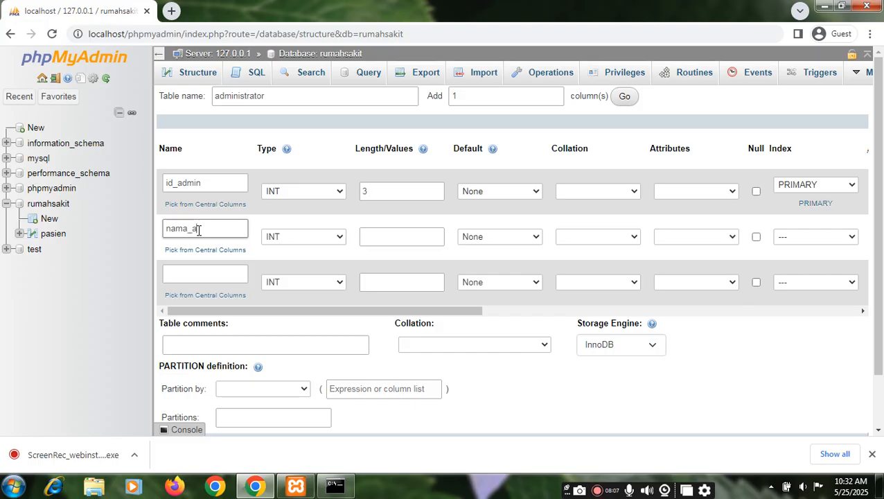
pyautogui.write('nama_admin')
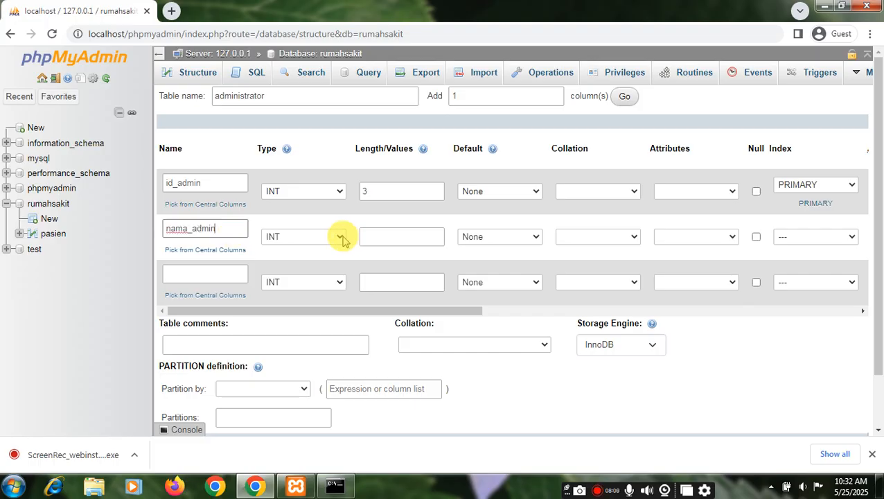
pyautogui.click(339, 236)
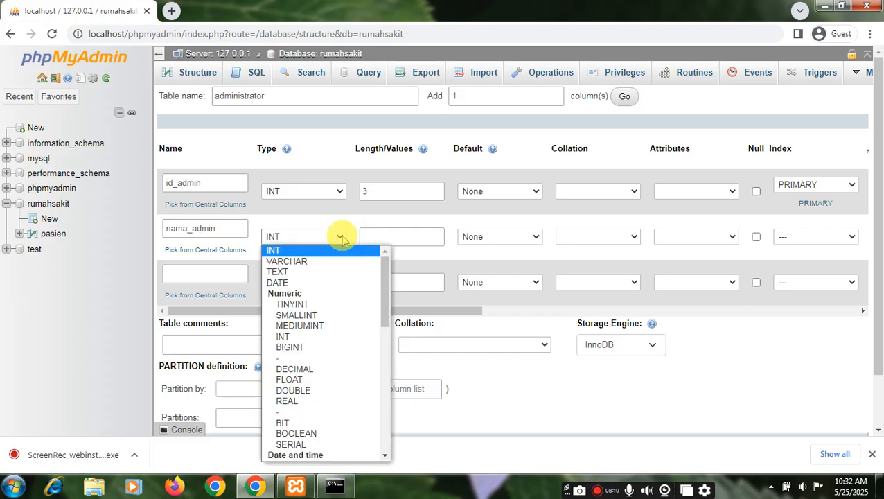
pyautogui.click(299, 261)
pyautogui.click(391, 237)
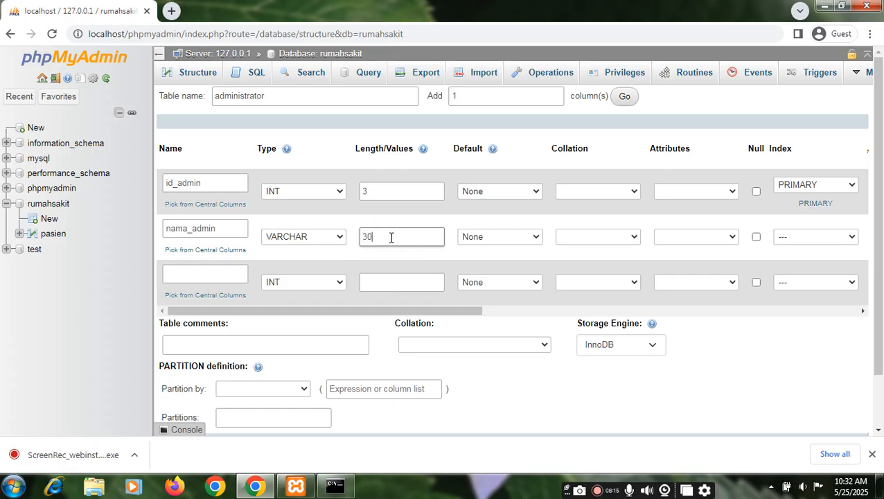
# Define the third column as waktu_jaga, VARCHAR with length 100, and save the administrator table
pyautogui.click(202, 273)
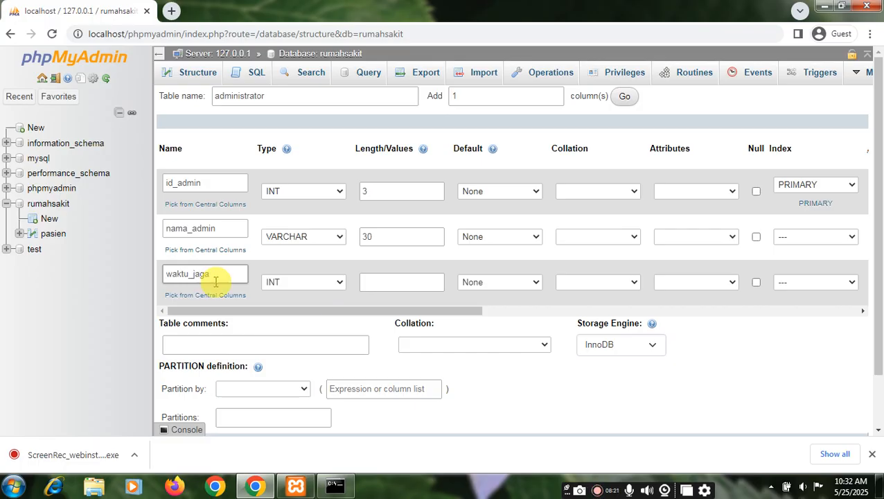
pyautogui.click(338, 284)
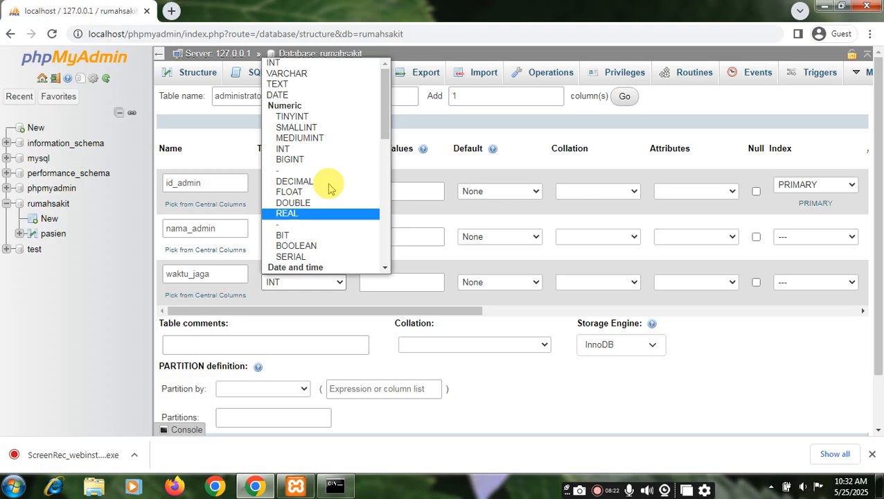
pyautogui.click(299, 73)
pyautogui.click(415, 276)
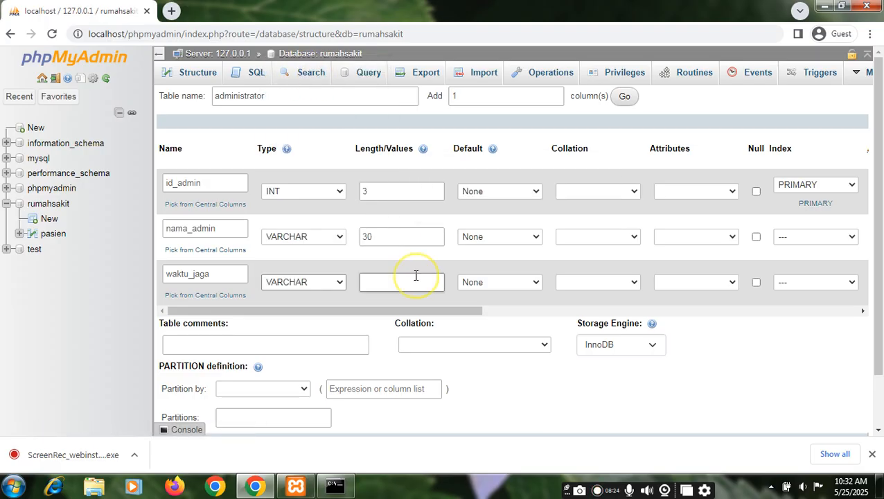
pyautogui.write('100')
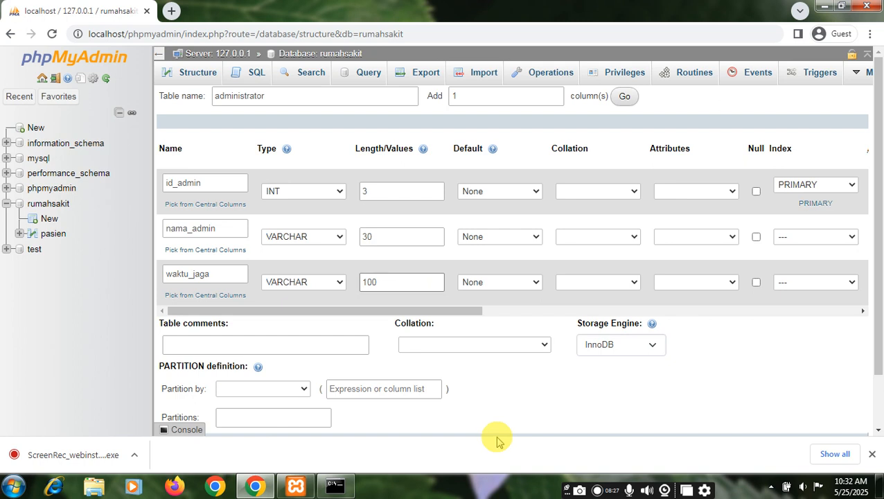
pyautogui.scroll(-1, 493, 438)
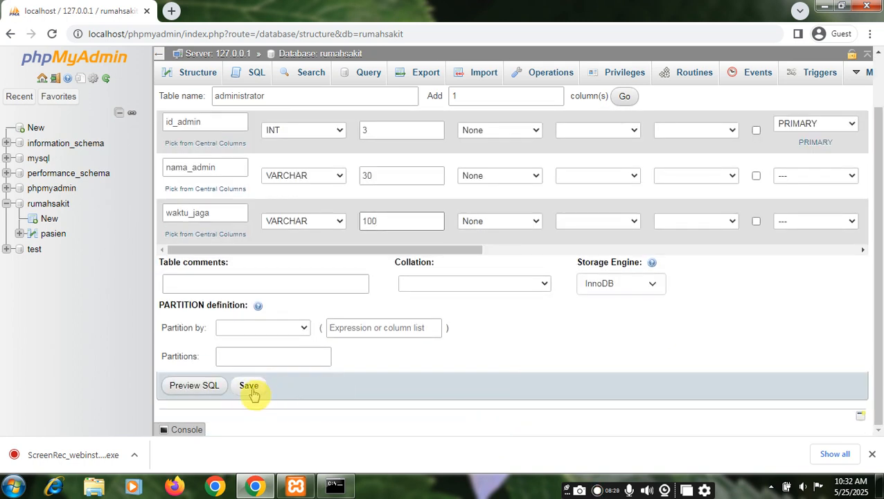
pyautogui.press('Return')
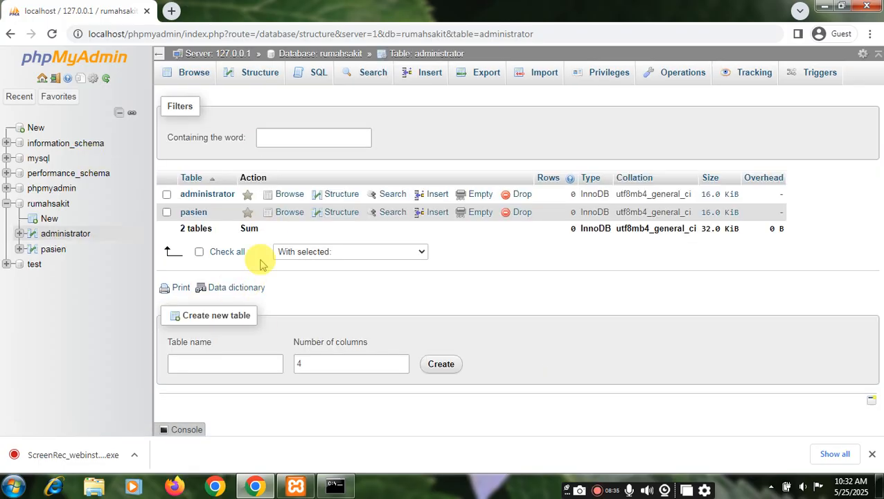
# Check the administrator table's structure, and start a new table named dokter with 4 columns in the rumahsakit database
pyautogui.click(221, 362)
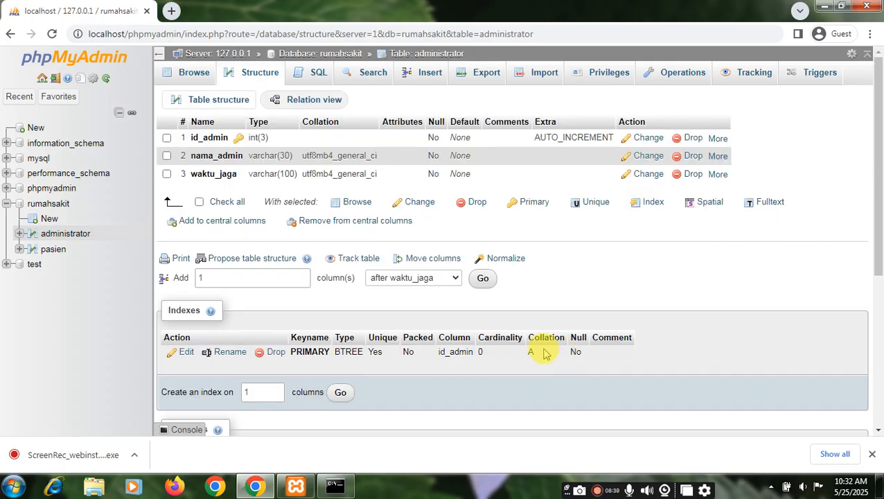
pyautogui.scroll(-4, 576, 355)
pyautogui.scroll(4, 575, 358)
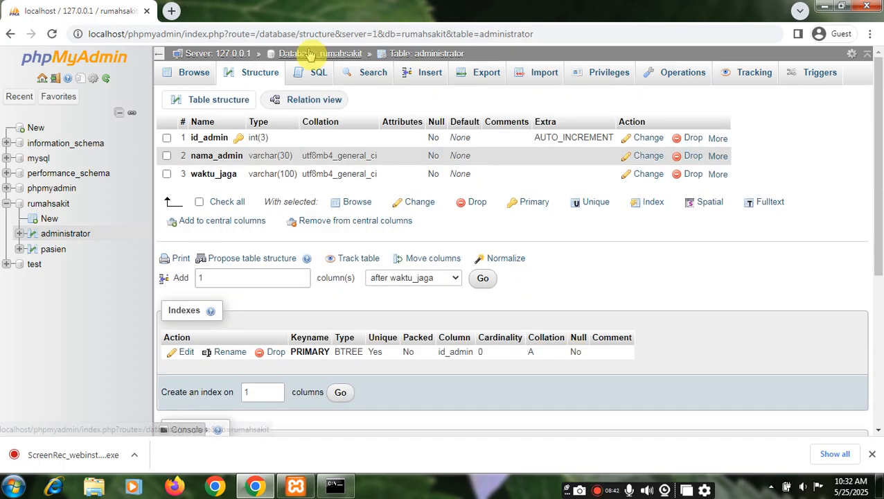
pyautogui.click(316, 53)
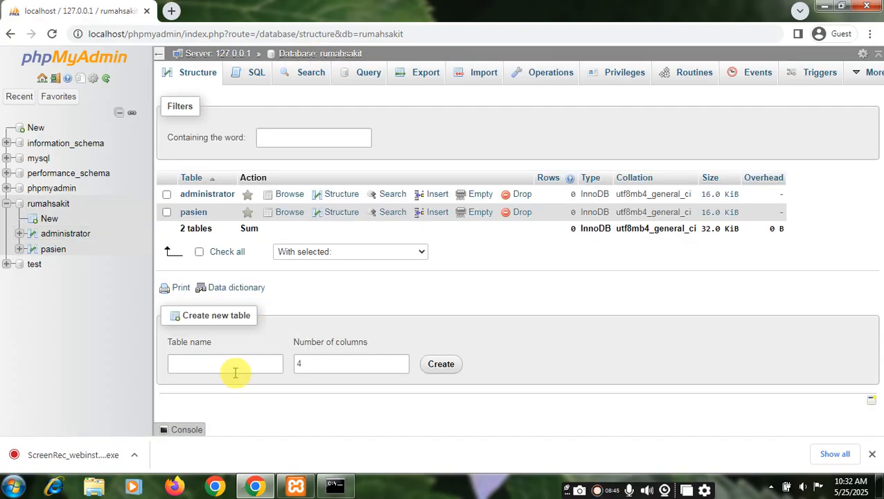
pyautogui.click(235, 364)
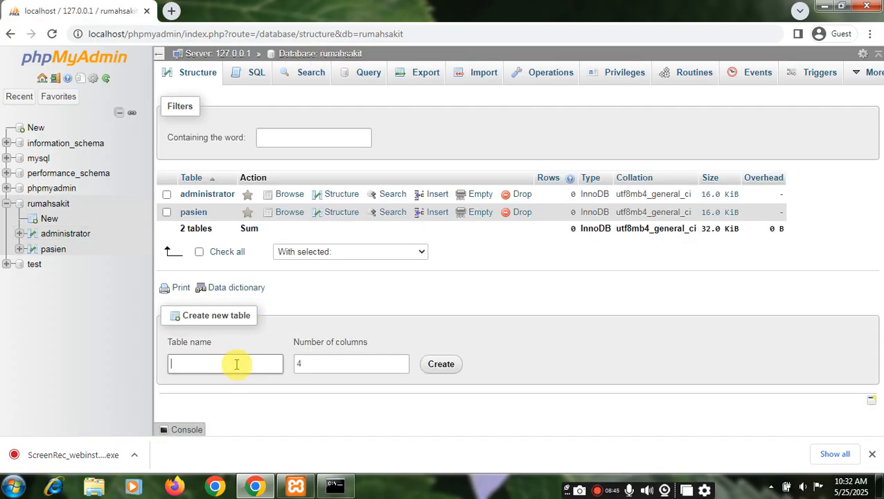
pyautogui.write('dokter')
pyautogui.click(443, 365)
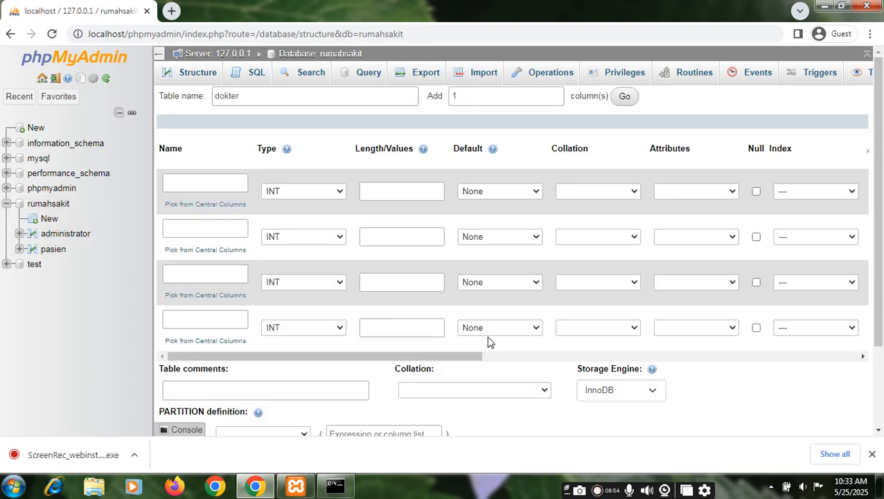
# Define the first column as id_dokter, INT with length 3, as an auto-incrementing primary key
pyautogui.click(185, 183)
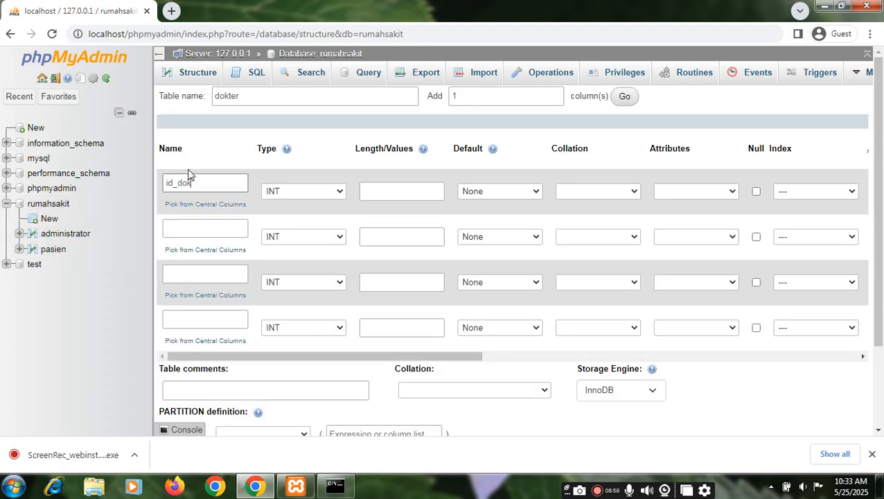
pyautogui.click(400, 236)
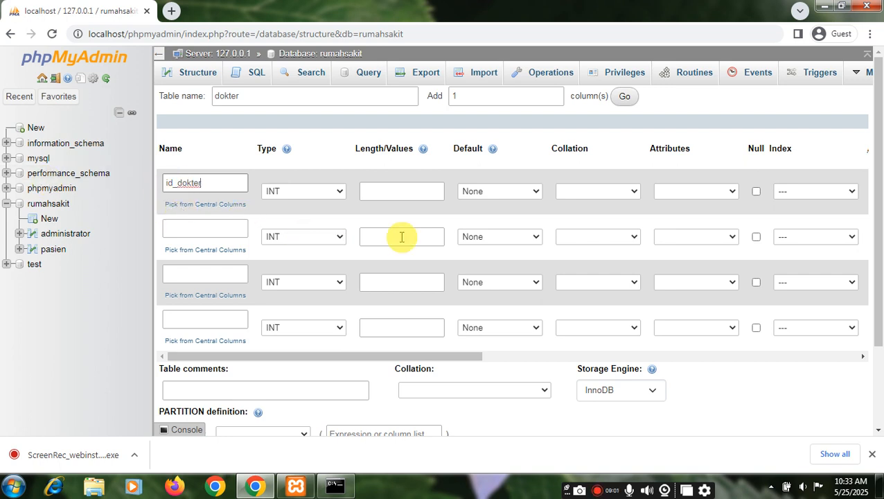
pyautogui.click(401, 195)
pyautogui.write('3')
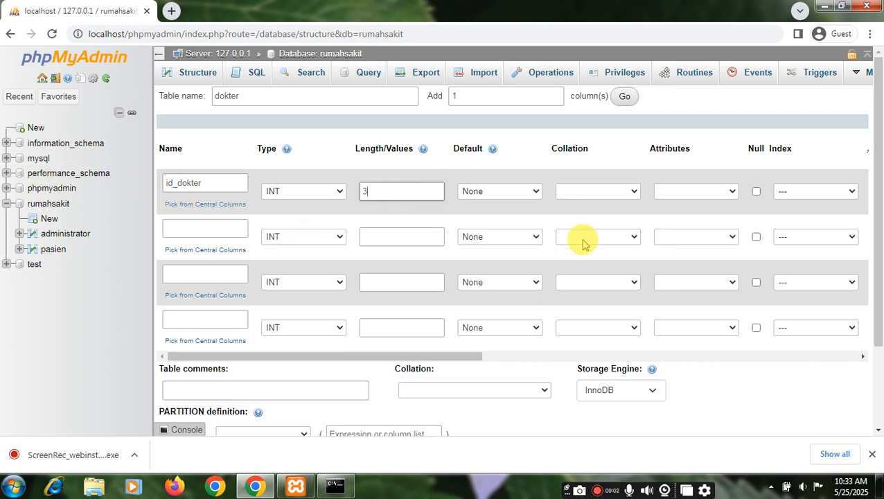
pyautogui.click(816, 194)
pyautogui.click(811, 216)
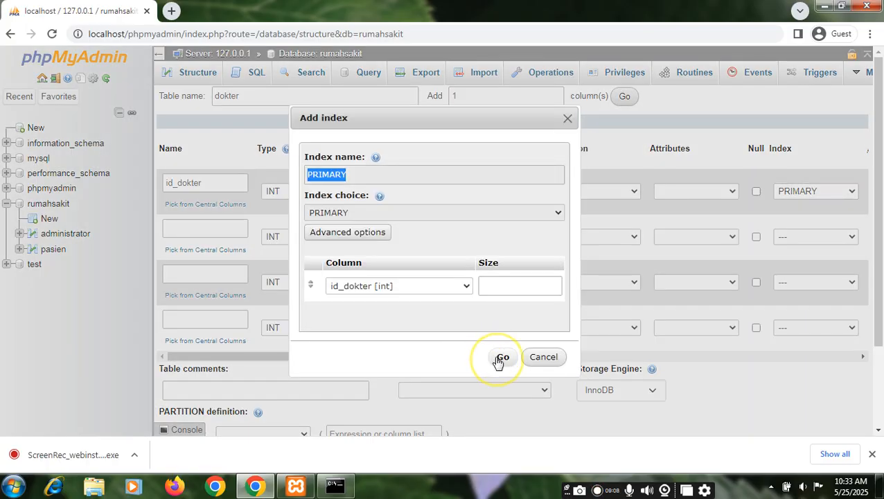
pyautogui.click(503, 357)
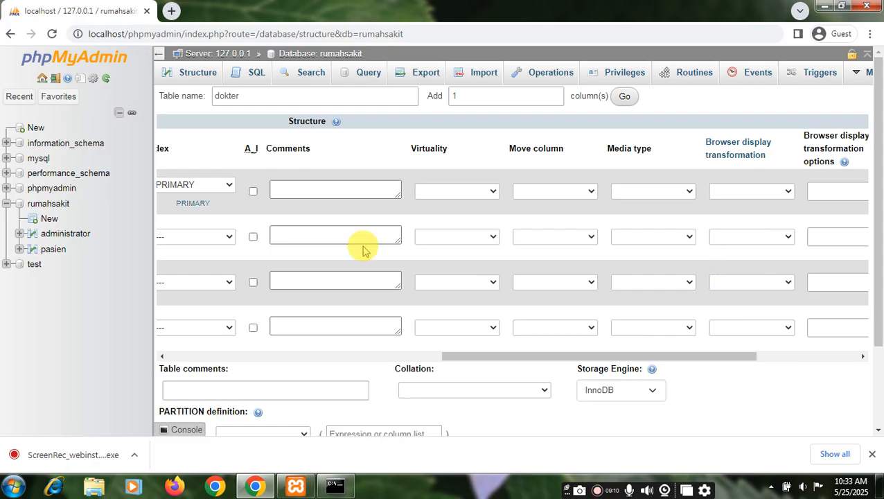
pyautogui.moveTo(445, 350); pyautogui.dragTo(406, 347)
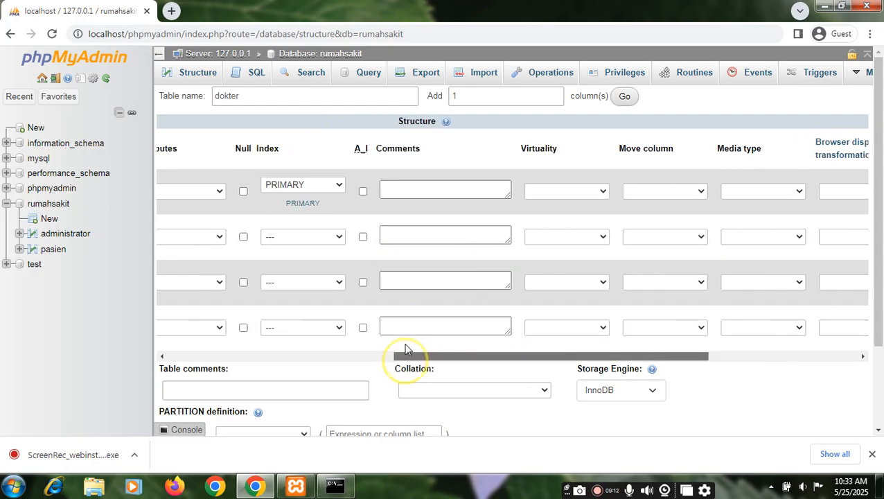
pyautogui.click(363, 191)
# Define the second column as nama_dokter, VARCHAR with length 30
pyautogui.click(255, 355)
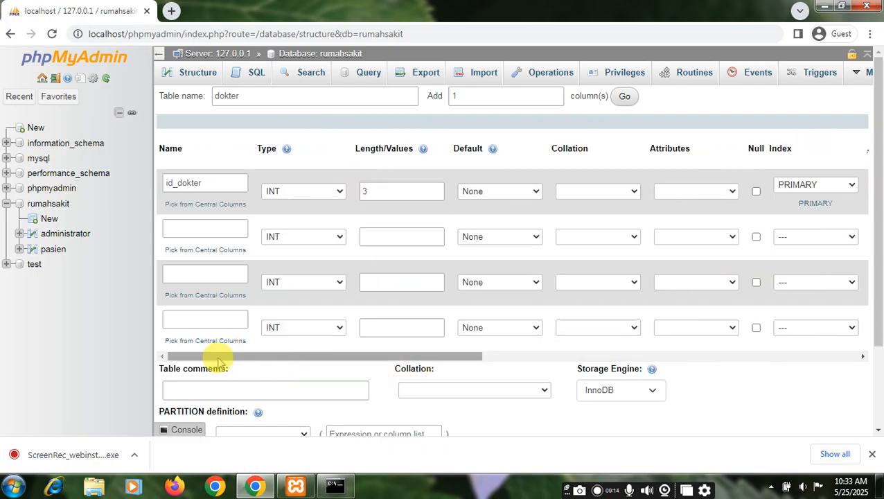
pyautogui.click(225, 227)
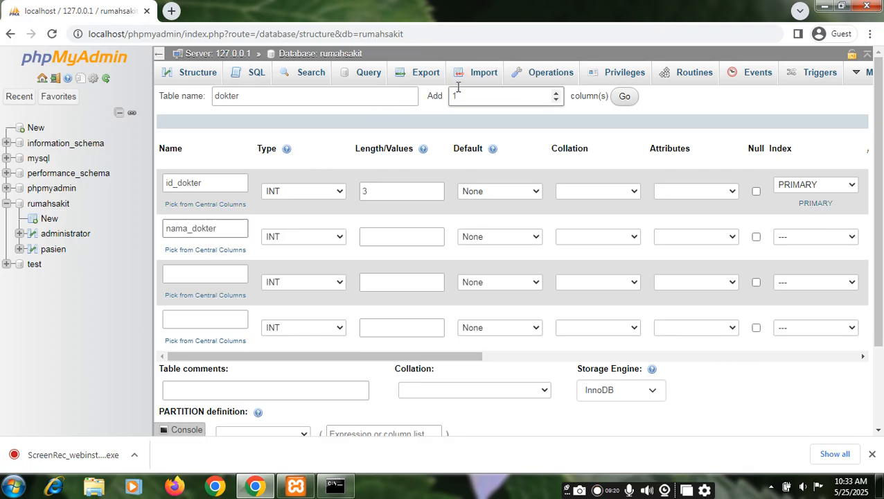
pyautogui.click(339, 236)
pyautogui.click(294, 259)
pyautogui.click(390, 241)
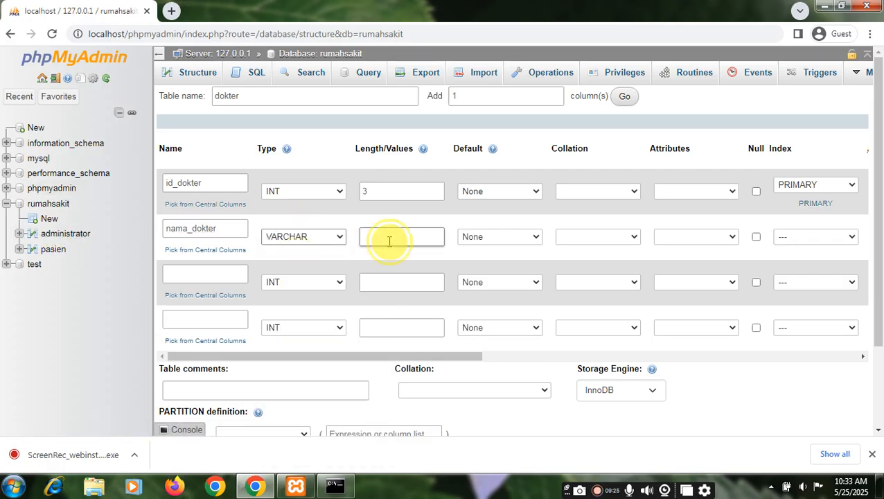
pyautogui.write('3')
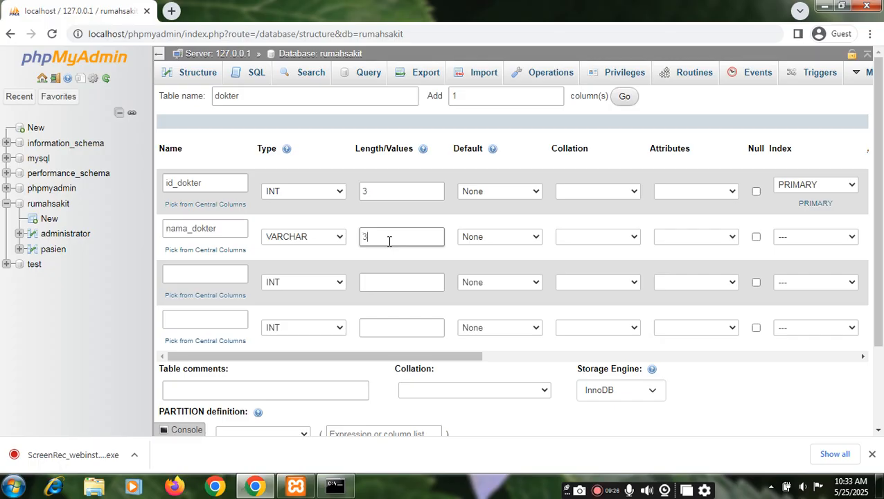
pyautogui.write('0')
# Define the third column of the dokter table as alamat_dokter, VARCHAR with length 100
pyautogui.click(182, 274)
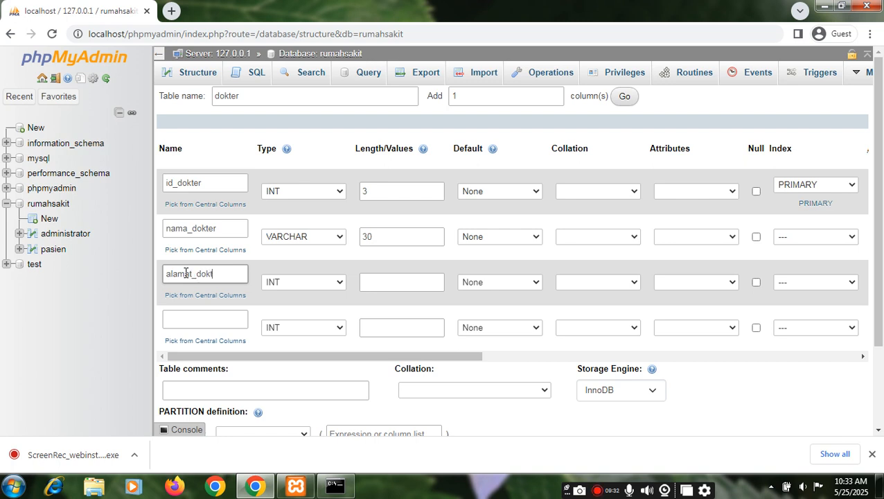
pyautogui.write('alamat_dokter')
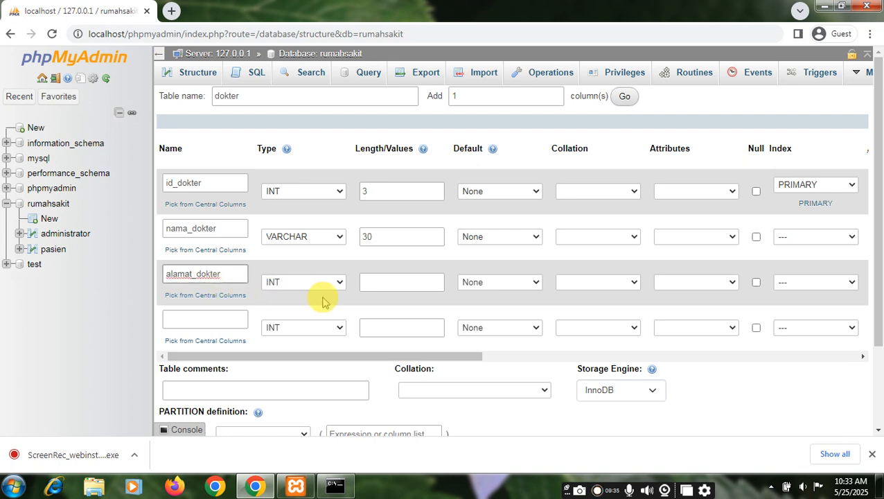
pyautogui.click(338, 282)
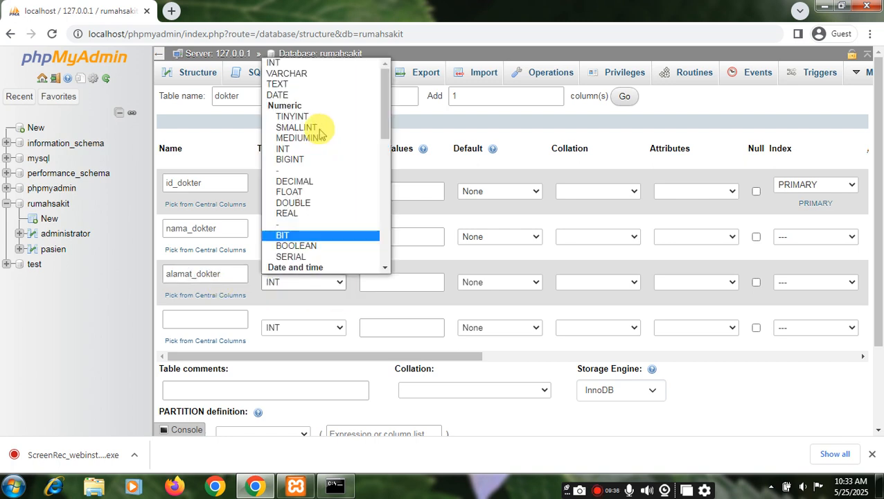
pyautogui.click(306, 74)
pyautogui.click(385, 281)
pyautogui.write('100')
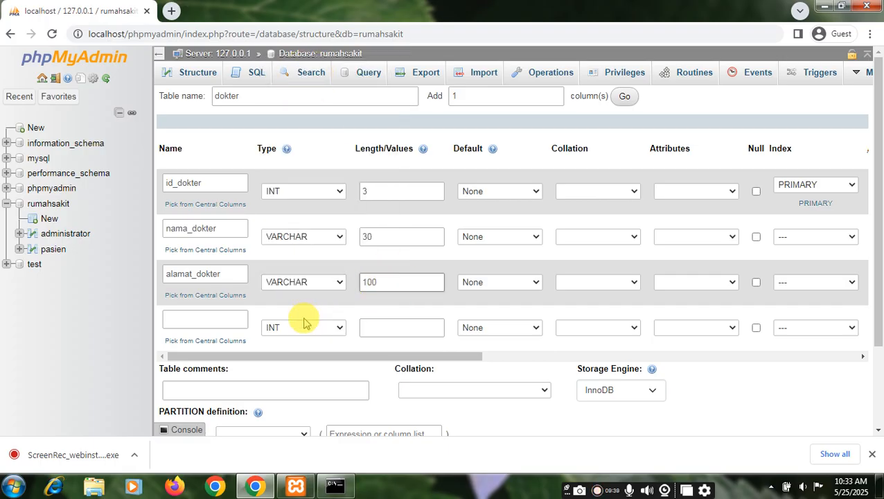
# Define the fourth column as tanggal_lahir with type DATE, and add 3 more columns to the dokter table
pyautogui.click(221, 318)
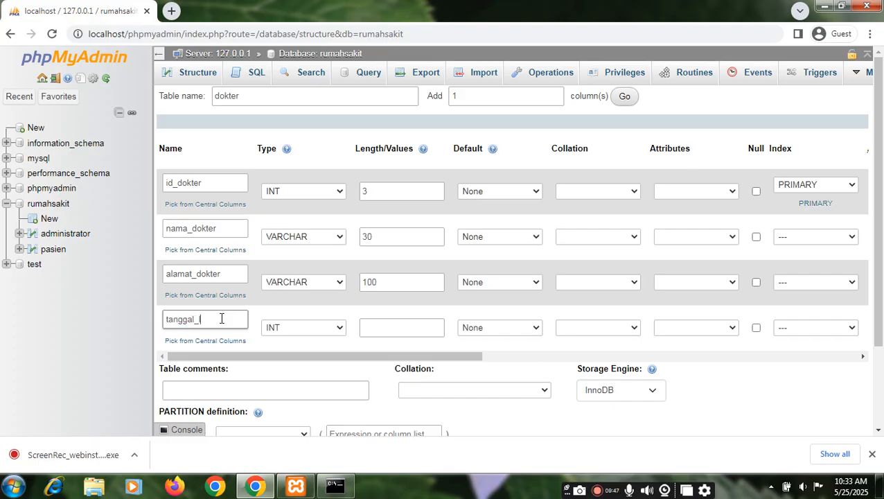
pyautogui.click(339, 328)
pyautogui.click(299, 149)
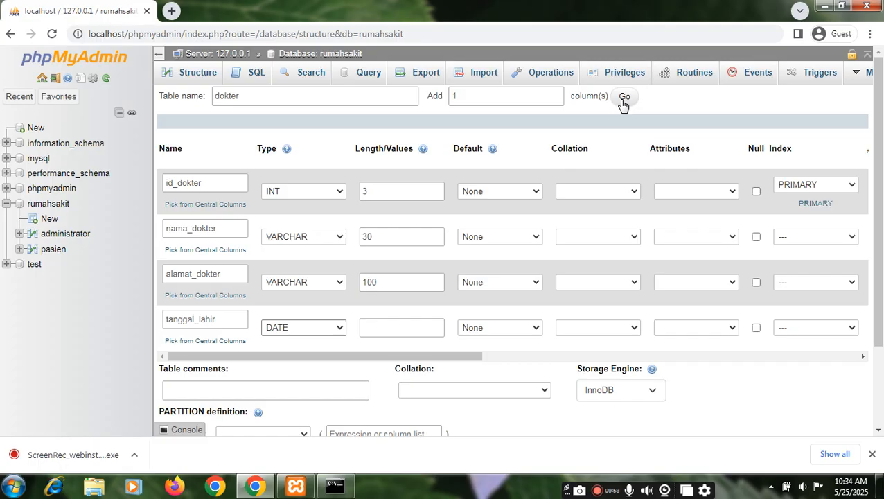
pyautogui.doubleClick(509, 99)
pyautogui.write('3')
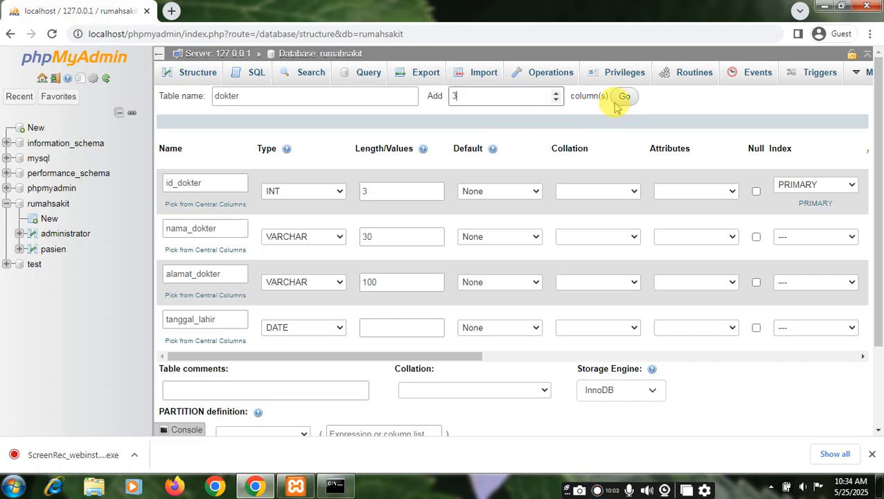
pyautogui.click(621, 97)
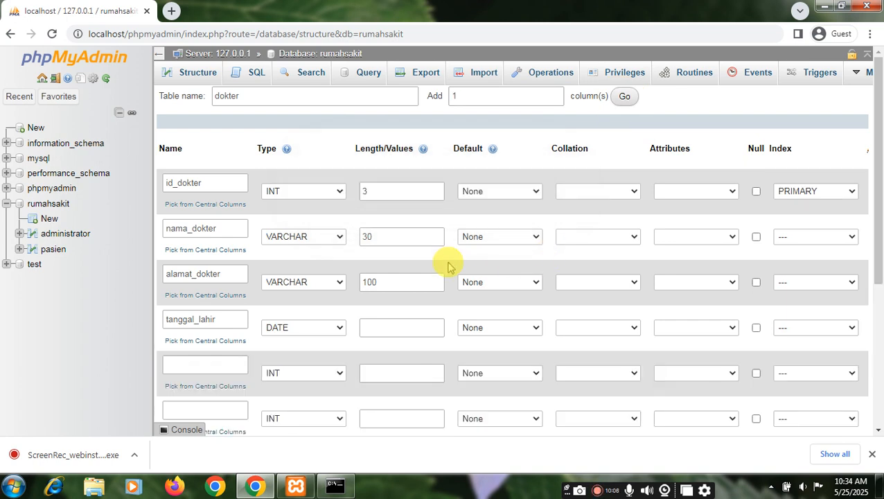
# Define the fifth column as no_hp, VARCHAR with length 15
pyautogui.scroll(-2, 358, 290)
pyautogui.click(210, 233)
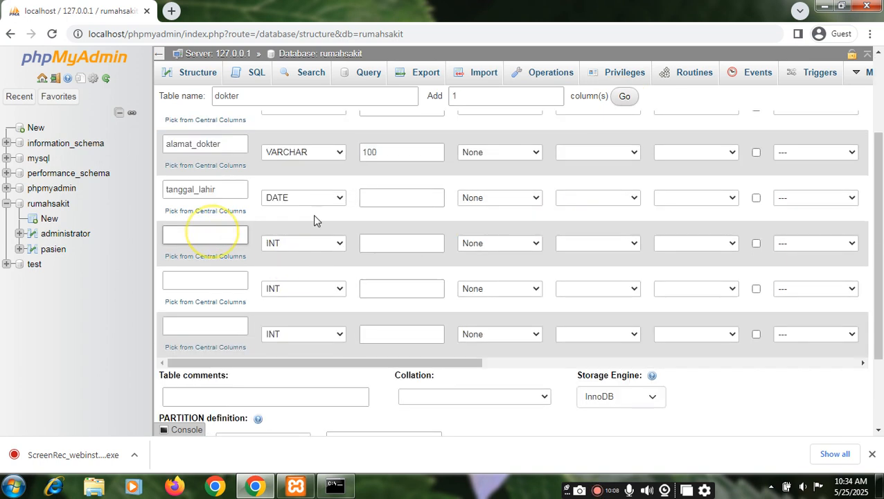
pyautogui.write('no_hp')
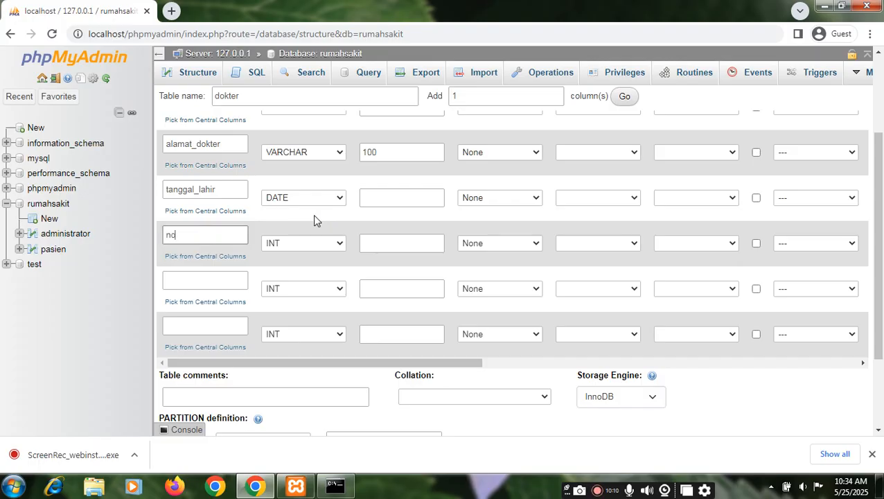
pyautogui.click(339, 247)
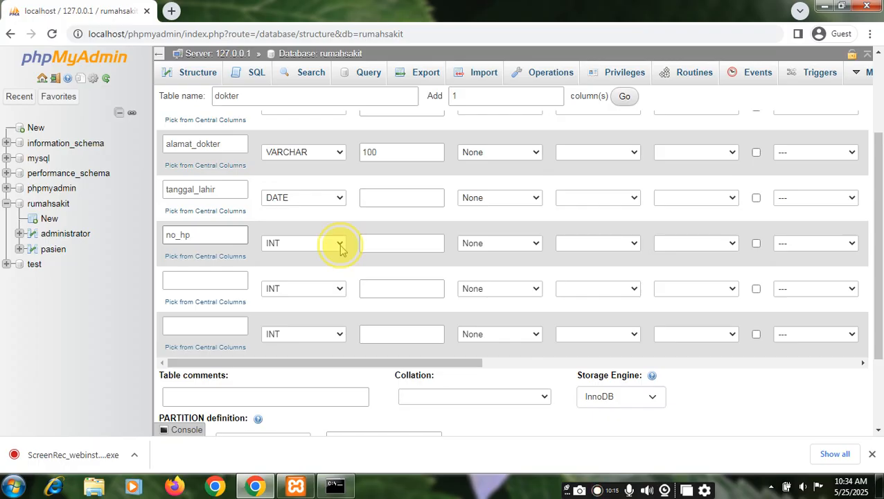
pyautogui.click(305, 266)
pyautogui.click(404, 245)
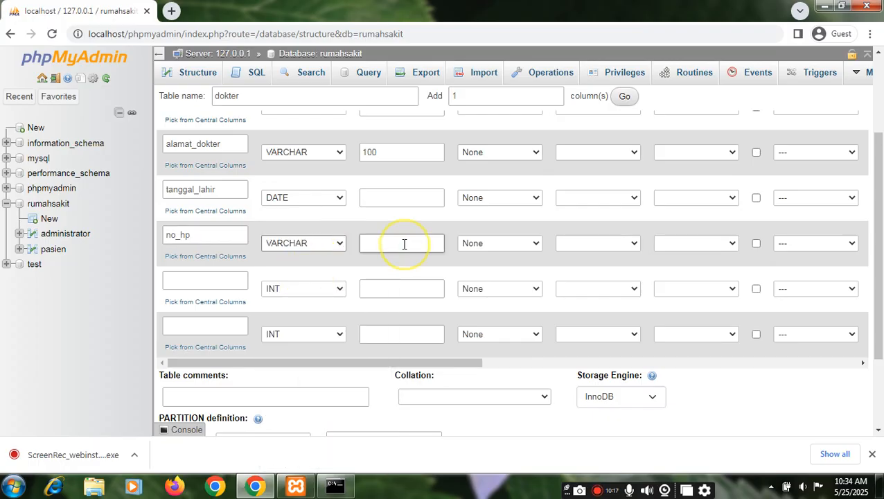
# Define the sixth column as spesialis, VARCHAR with length 15
pyautogui.click(219, 281)
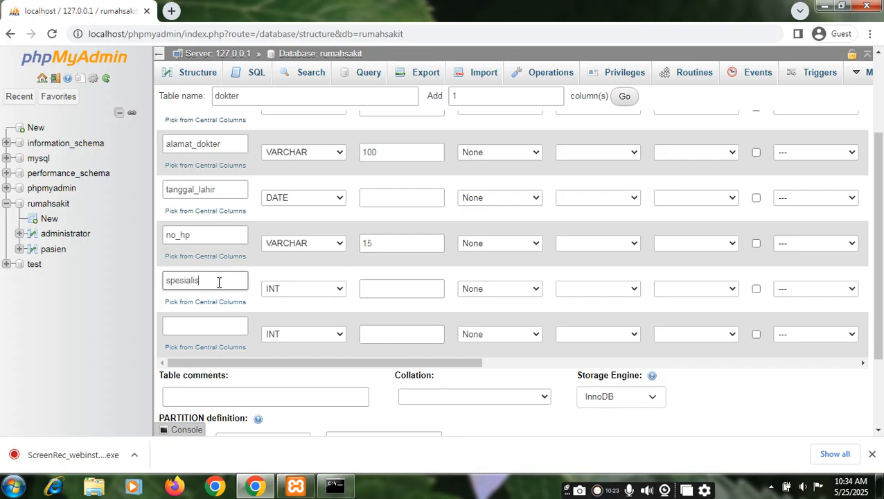
pyautogui.click(329, 289)
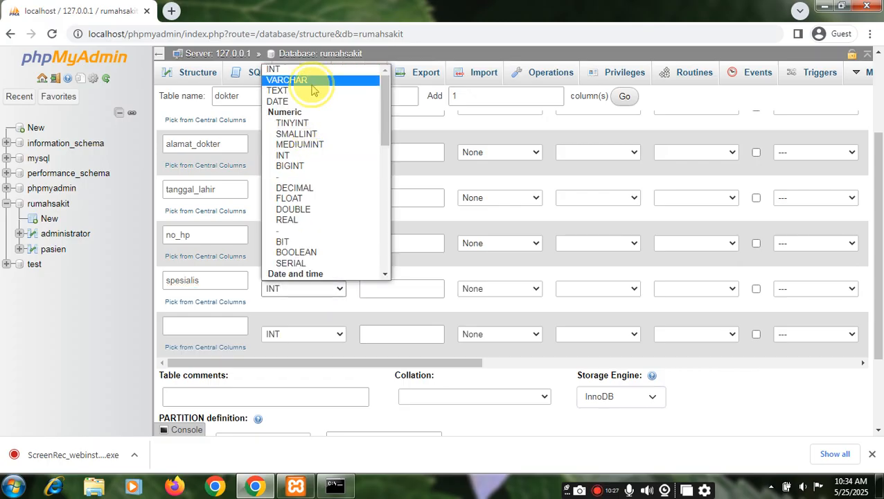
pyautogui.click(315, 80)
pyautogui.click(395, 285)
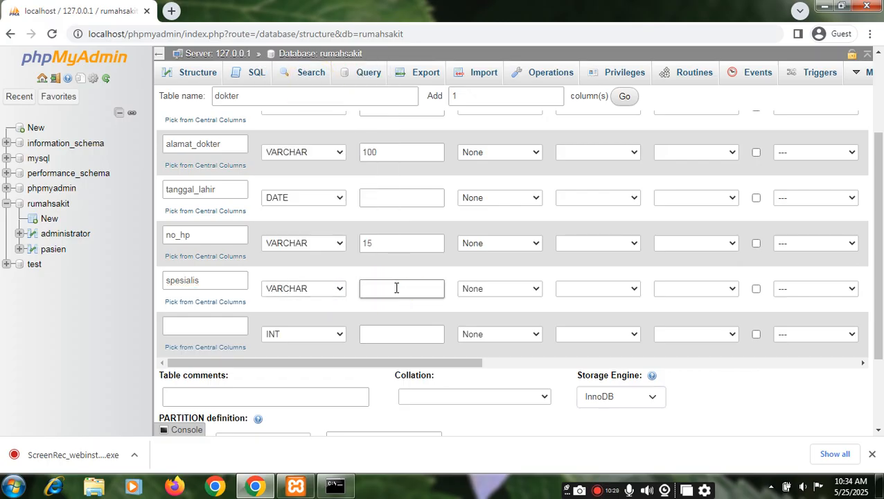
pyautogui.write('15')
# Define the seventh column as waktu_kerja, VARCHAR with length 100, and save the dokter table
pyautogui.click(213, 328)
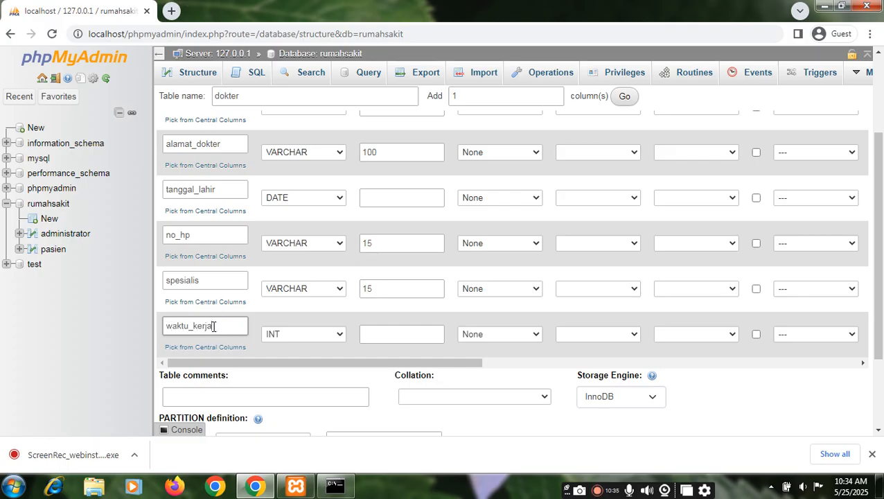
pyautogui.click(335, 334)
pyautogui.click(318, 129)
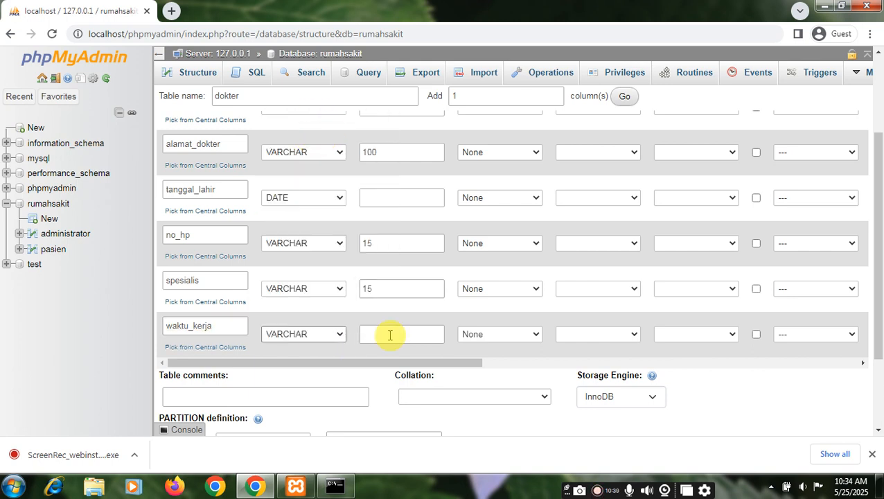
pyautogui.click(390, 334)
pyautogui.write('100')
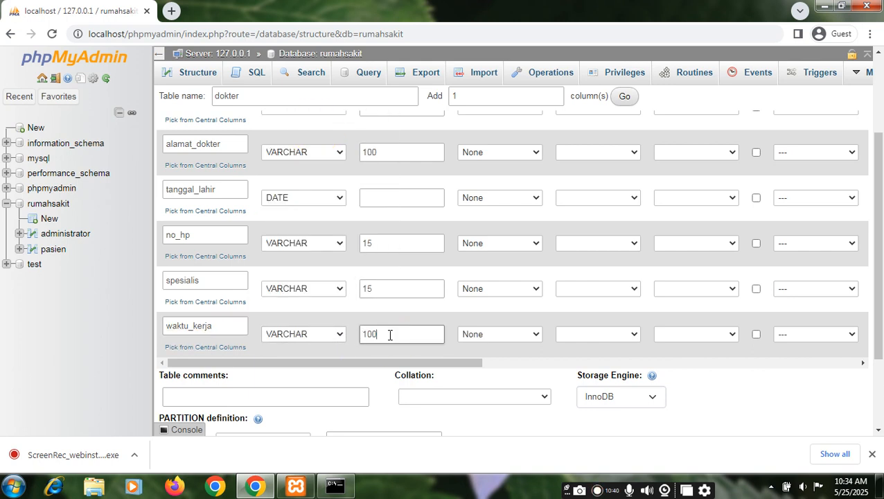
pyautogui.scroll(-2, 479, 371)
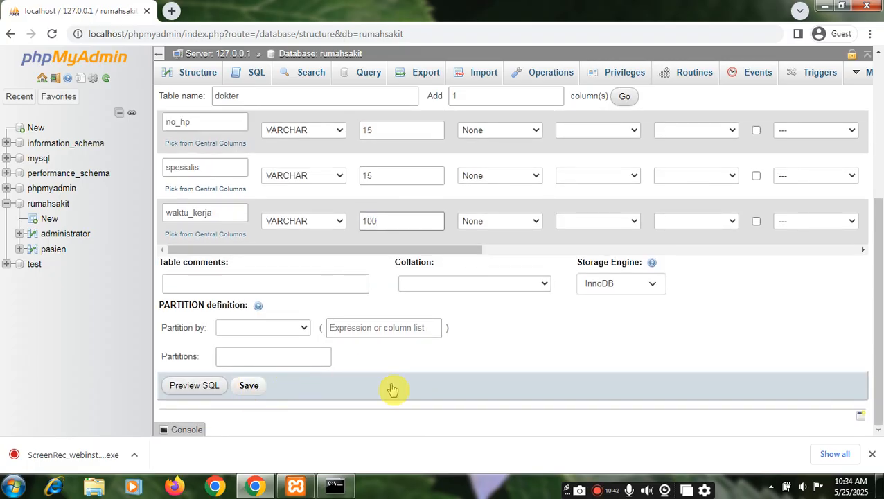
pyautogui.press('Return')
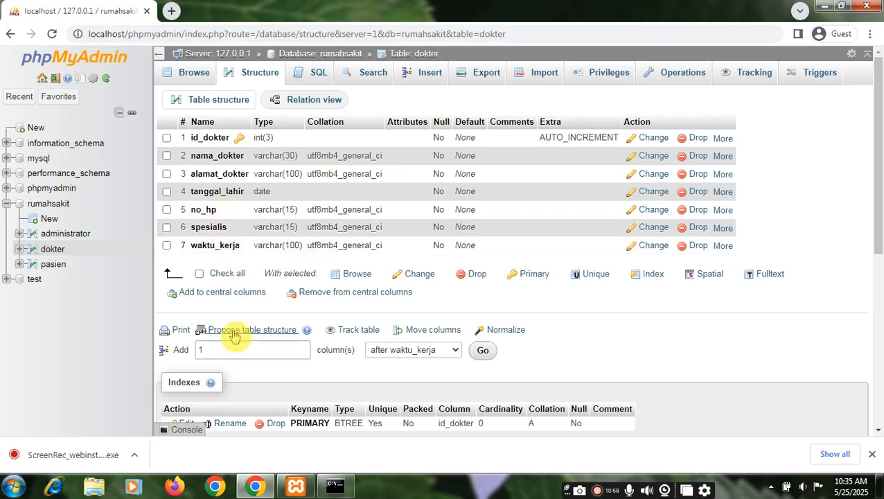
# Start a new table named dokter_admin with 3 columns in the rumahsakit database
pyautogui.click(318, 57)
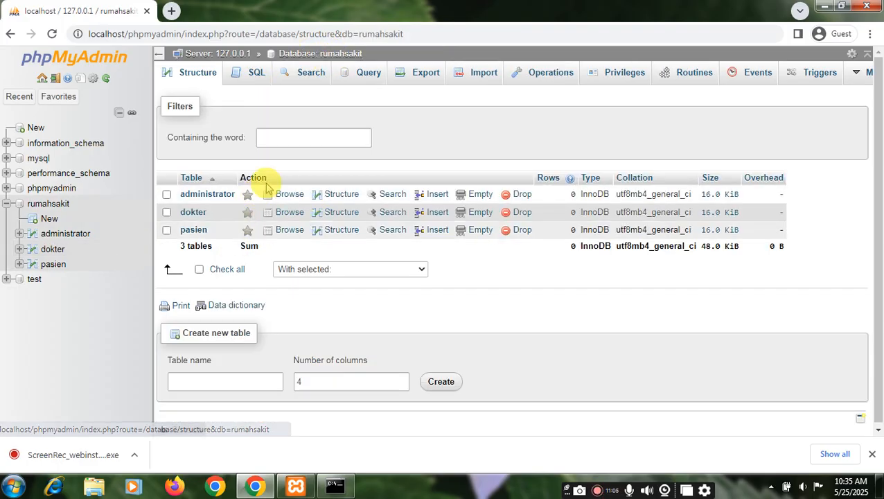
pyautogui.click(205, 381)
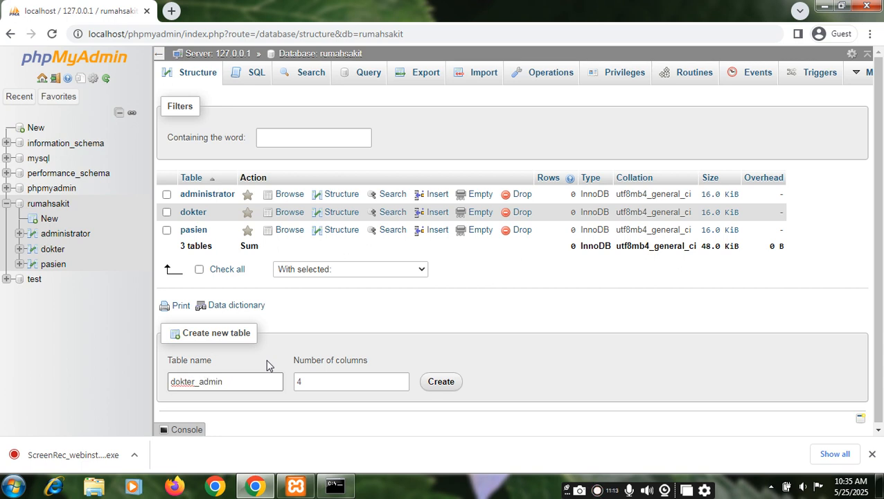
pyautogui.click(400, 389)
pyautogui.click(432, 382)
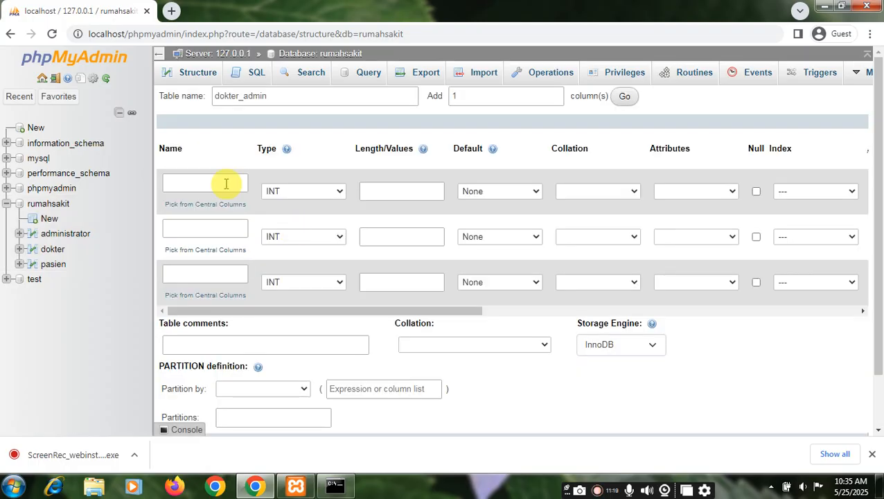
# Define the first column of dokter_admin as id_data, INT with length 3, as an auto-incrementing primary key
pyautogui.click(201, 182)
pyautogui.write('id_data')
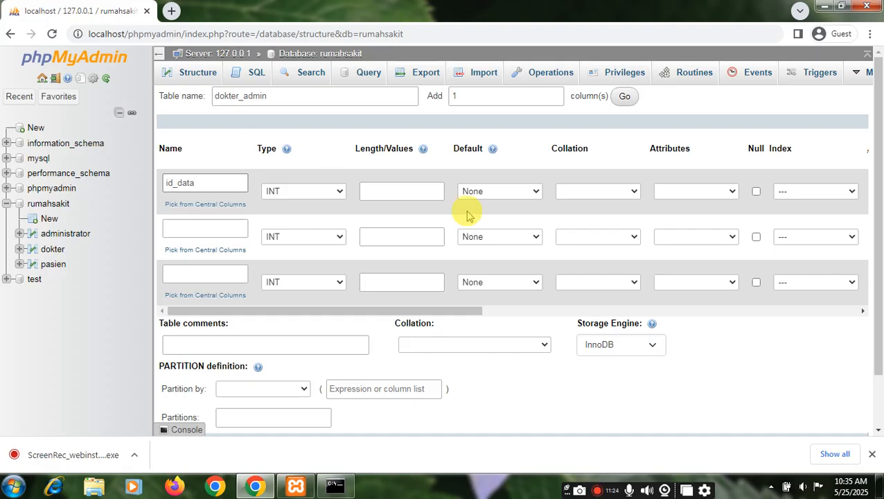
pyautogui.click(420, 193)
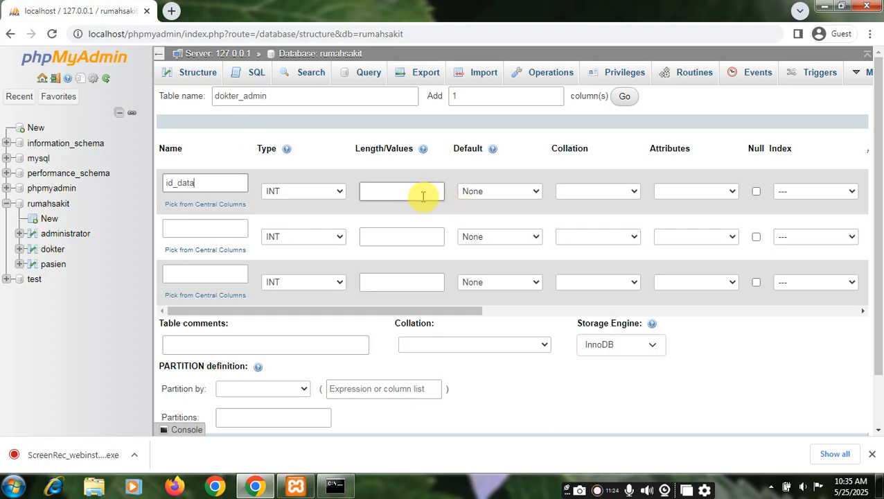
pyautogui.write('3')
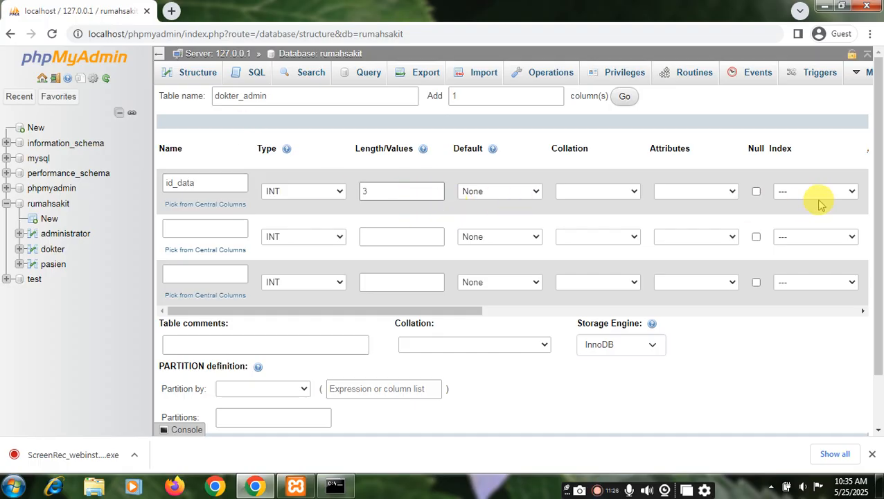
pyautogui.click(842, 192)
pyautogui.click(824, 217)
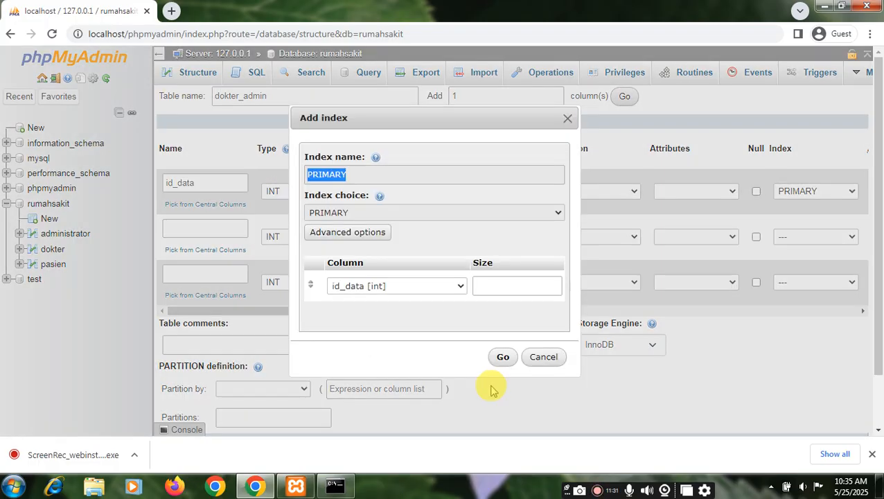
pyautogui.click(504, 359)
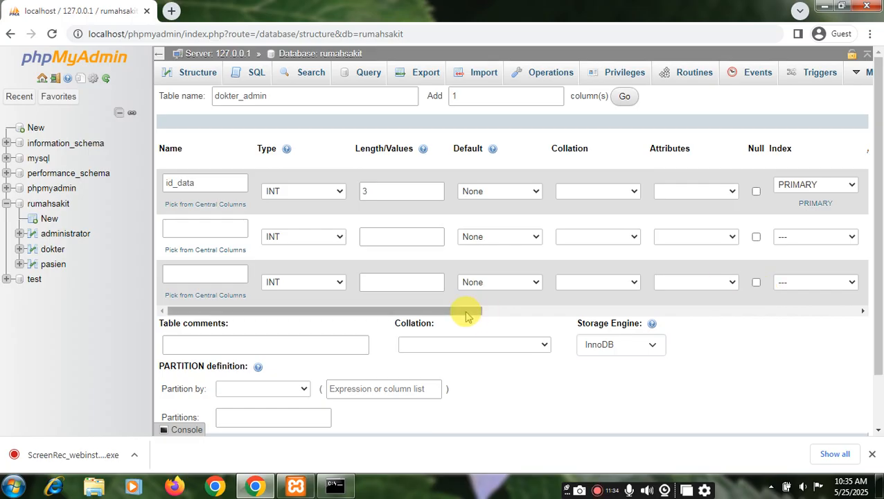
pyautogui.moveTo(466, 310); pyautogui.dragTo(529, 311)
pyautogui.click(735, 192)
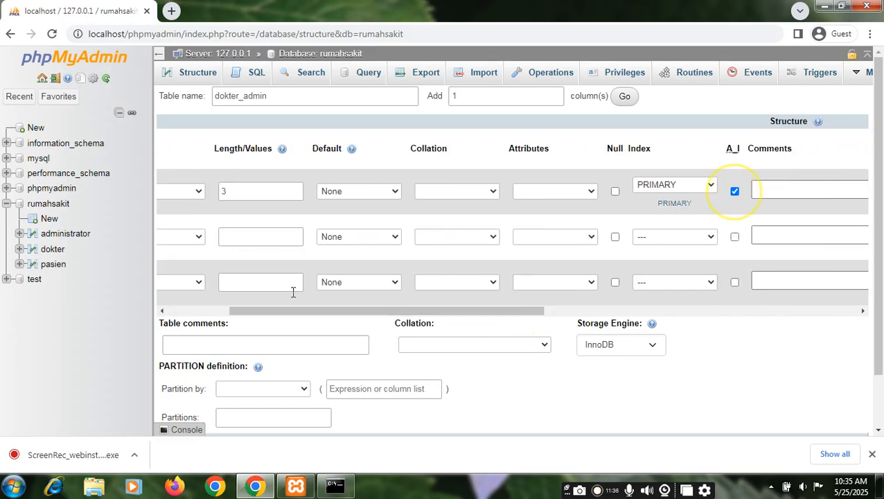
# Define the second column as id_dokter, INT with length 3
pyautogui.click(207, 310)
pyautogui.click(205, 229)
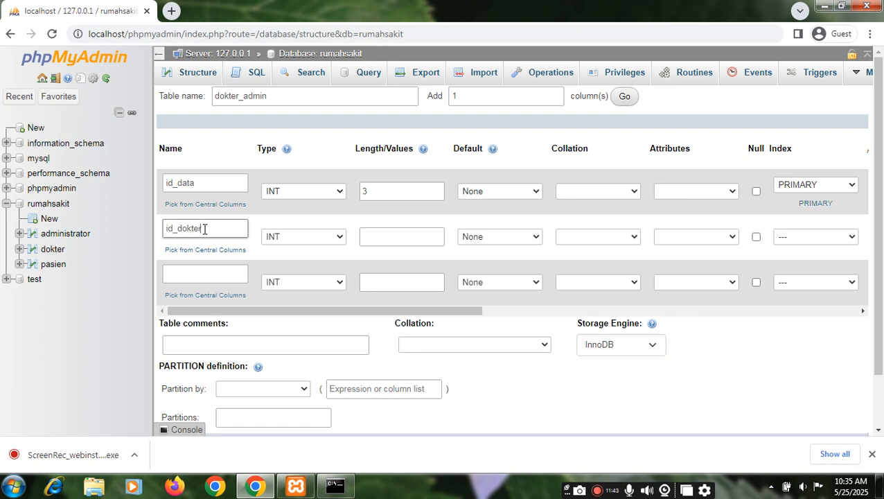
pyautogui.click(403, 238)
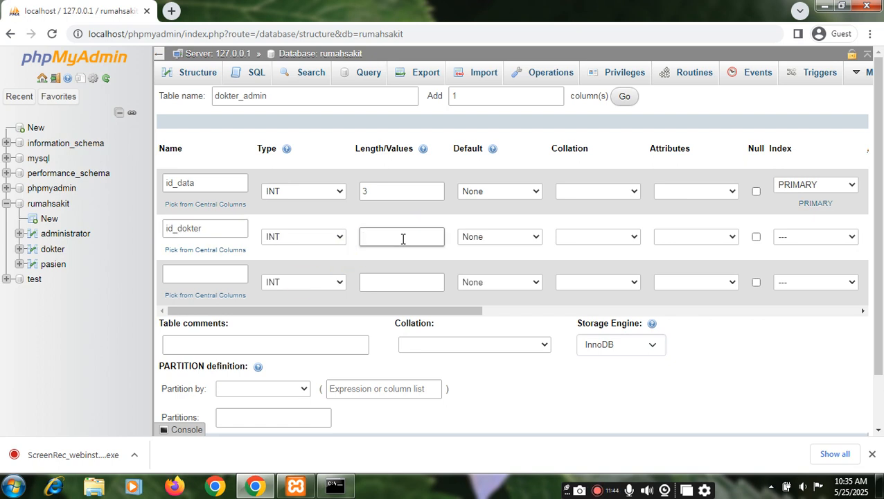
pyautogui.write('3')
# Define the third column as id_admin, INT with length 3, and save the dokter_admin table
pyautogui.click(244, 280)
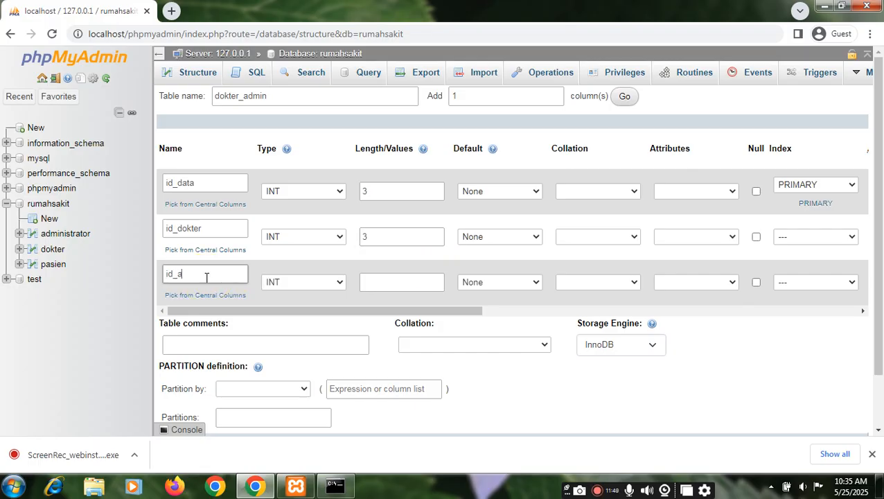
pyautogui.click(379, 282)
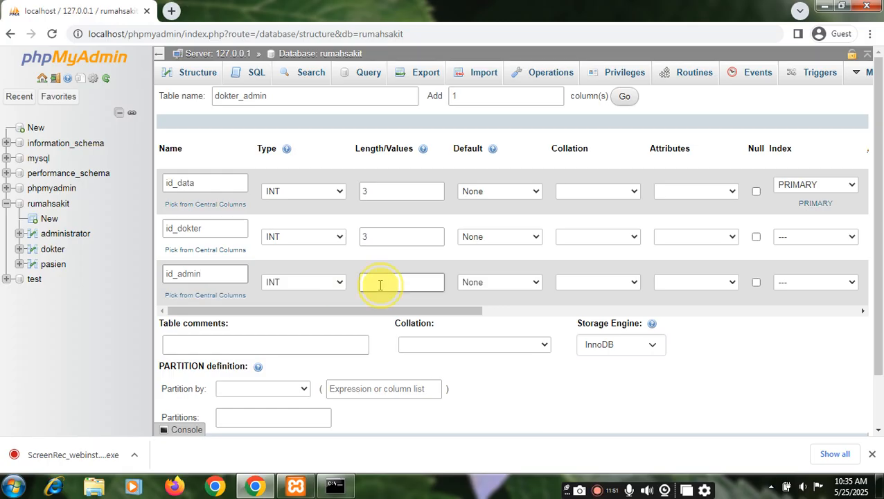
pyautogui.write('3')
pyautogui.scroll(-1, 447, 365)
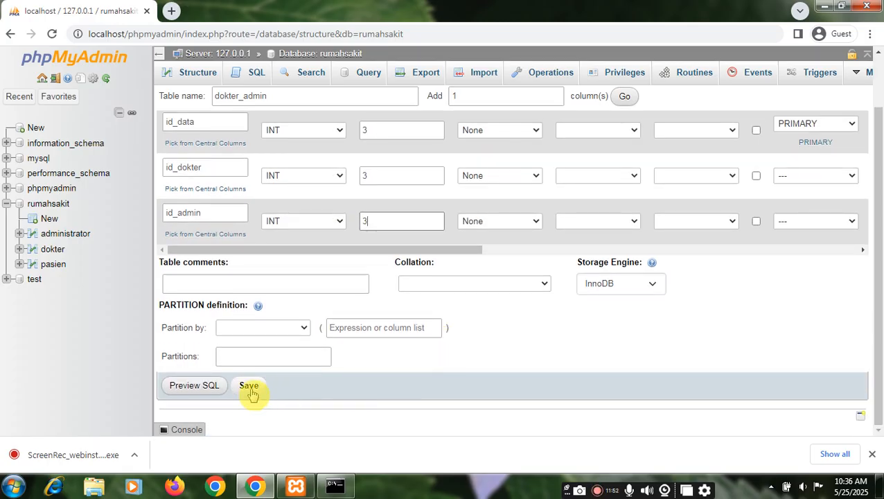
pyautogui.press('Return')
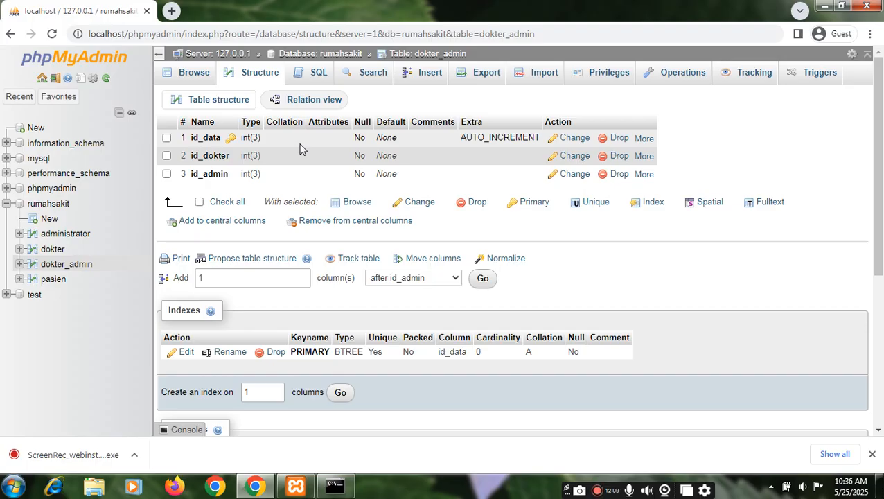
# Start a new table named pasien_dokter with 4 columns in the rumahsakit database
pyautogui.click(310, 56)
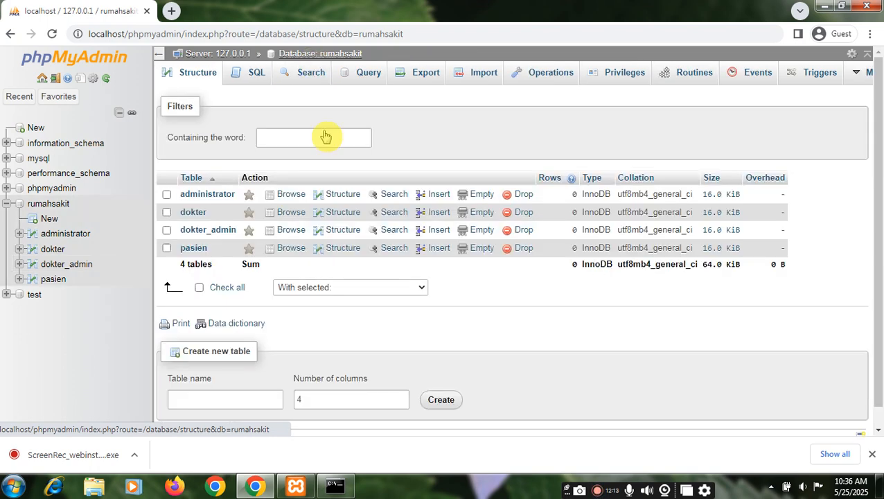
pyautogui.click(221, 402)
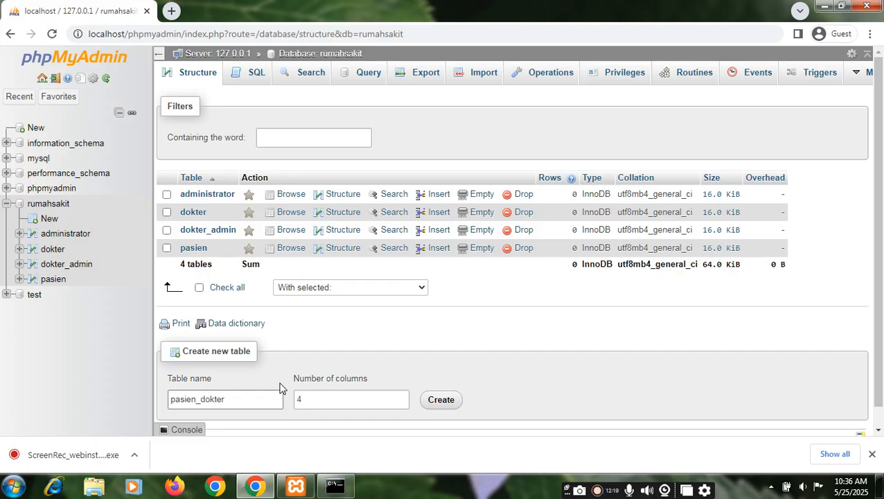
pyautogui.click(444, 401)
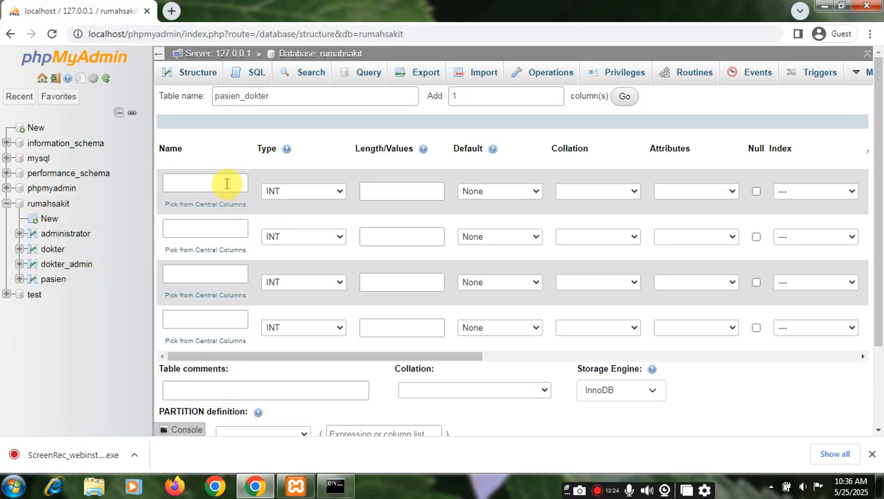
# Define the first column of pasien_dokter as id, INT with length 3, as an auto-incrementing primary key
pyautogui.click(225, 181)
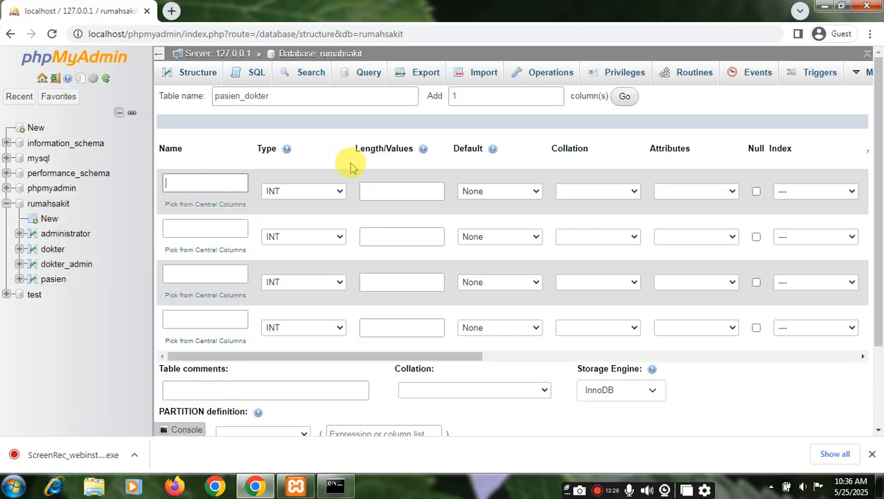
pyautogui.write('id')
pyautogui.click(409, 192)
pyautogui.write('3')
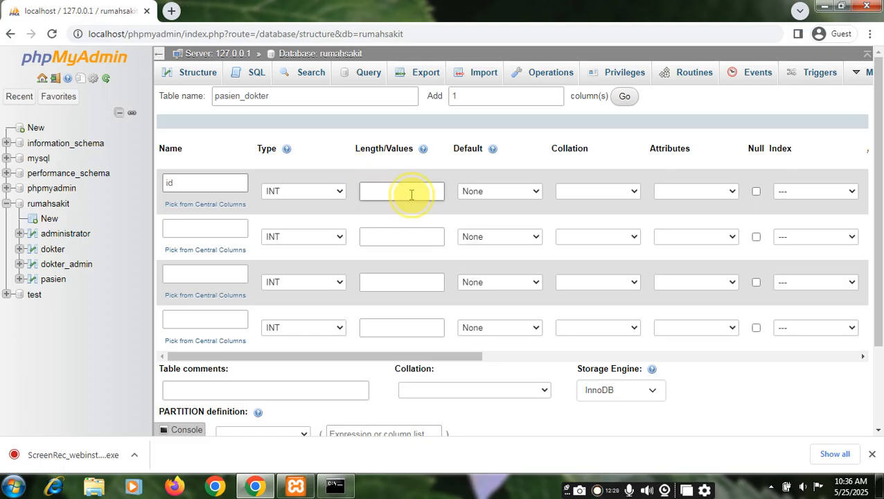
pyautogui.click(809, 192)
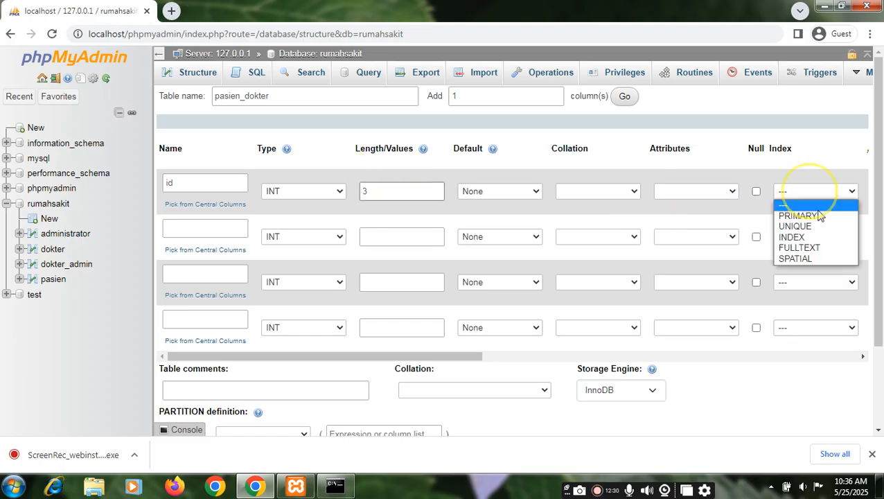
pyautogui.click(814, 199)
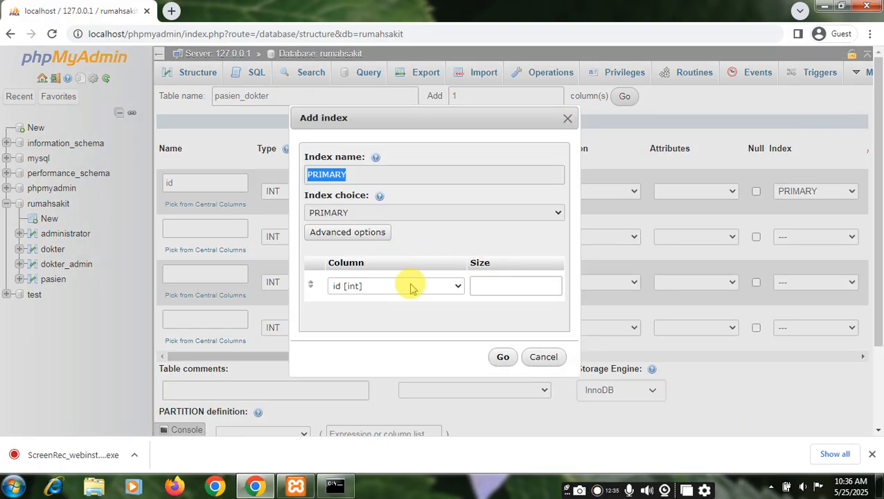
pyautogui.click(502, 357)
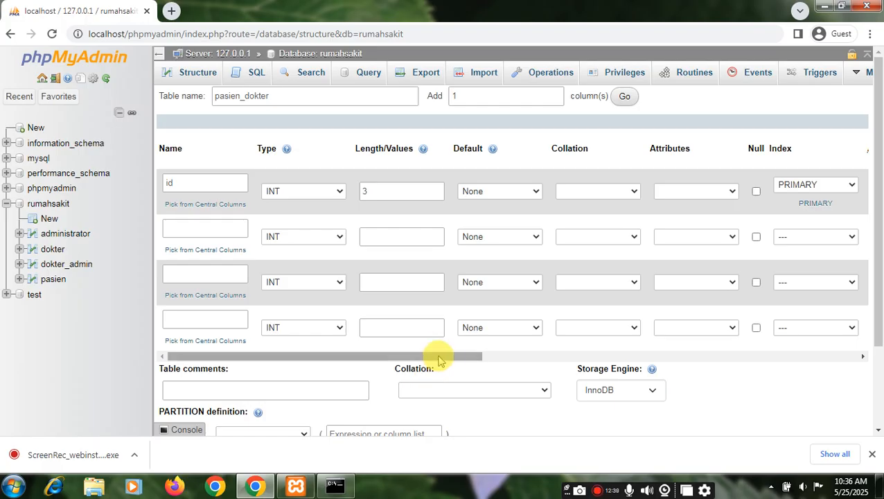
pyautogui.moveTo(438, 360); pyautogui.dragTo(503, 360)
pyautogui.click(725, 191)
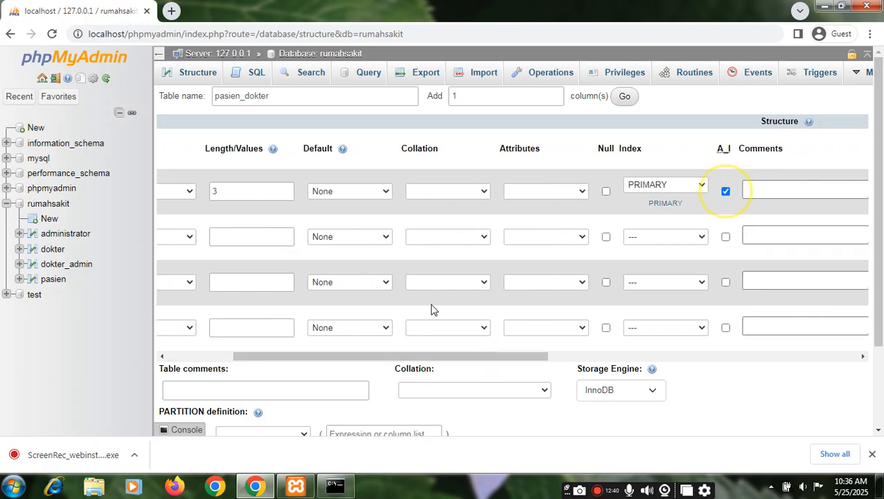
# Define the second column of pasien_dokter as id_dokter, INT with length 3
pyautogui.click(211, 355)
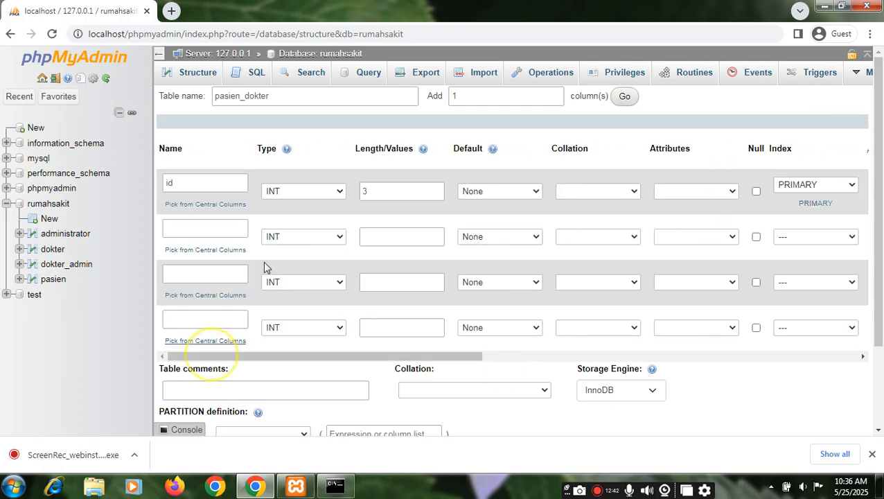
pyautogui.click(207, 230)
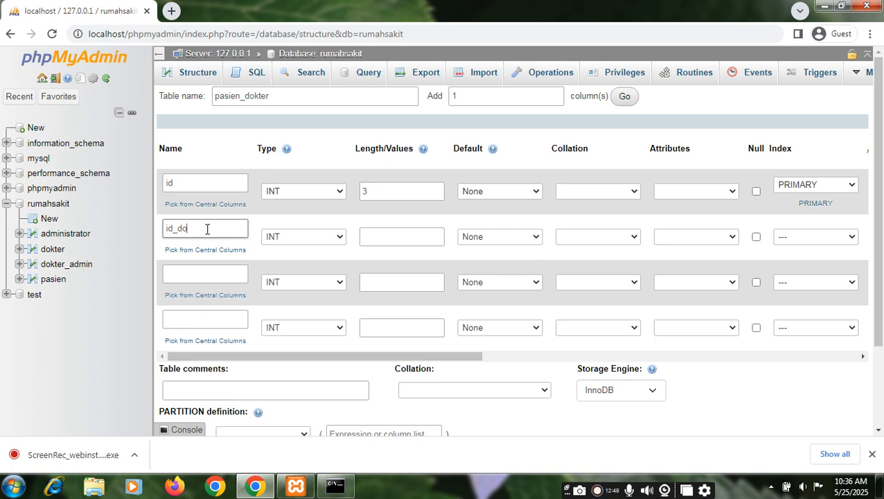
pyautogui.write('id_dokter')
pyautogui.click(413, 236)
pyautogui.write('3')
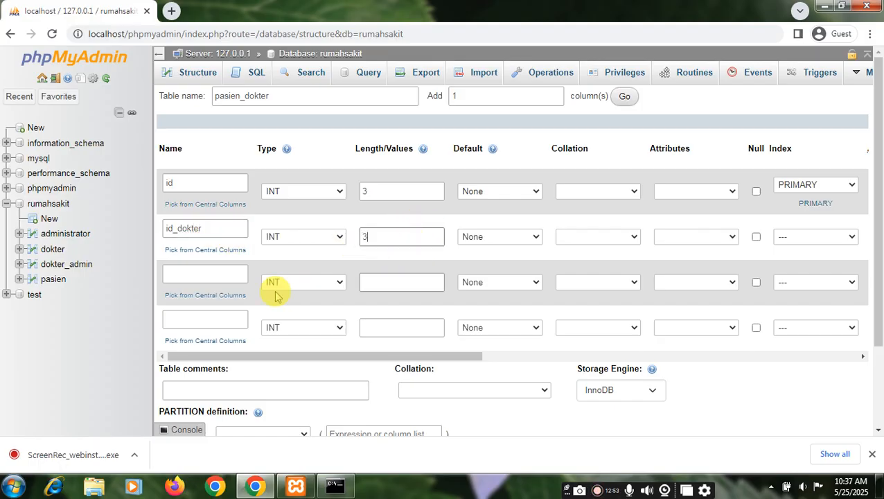
# Define the third column of pasien_dokter as id_pasien, INT with length 3
pyautogui.click(187, 276)
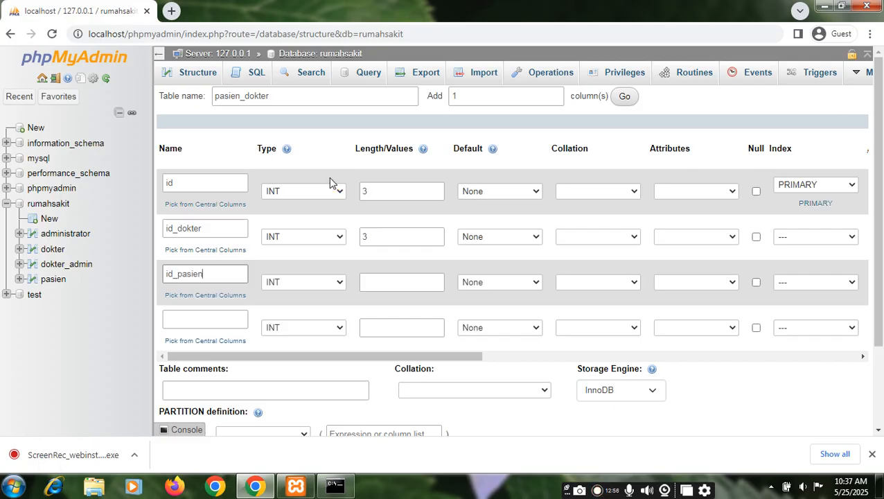
pyautogui.click(388, 285)
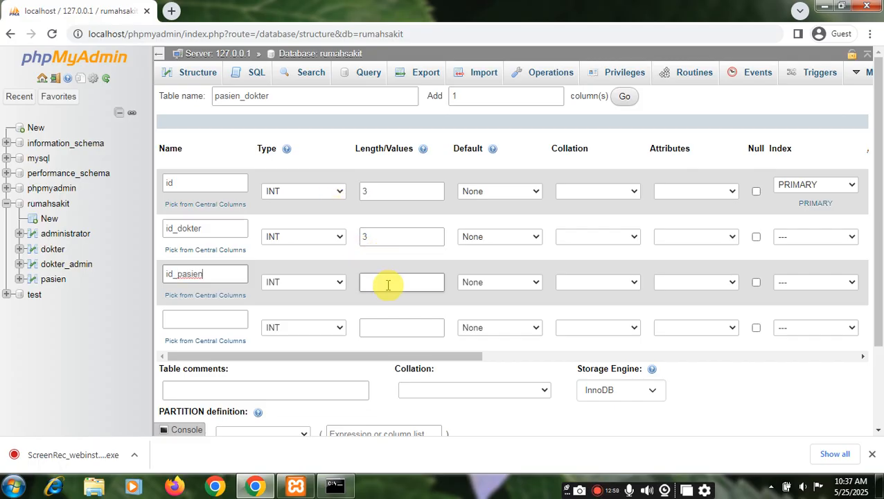
pyautogui.write('3')
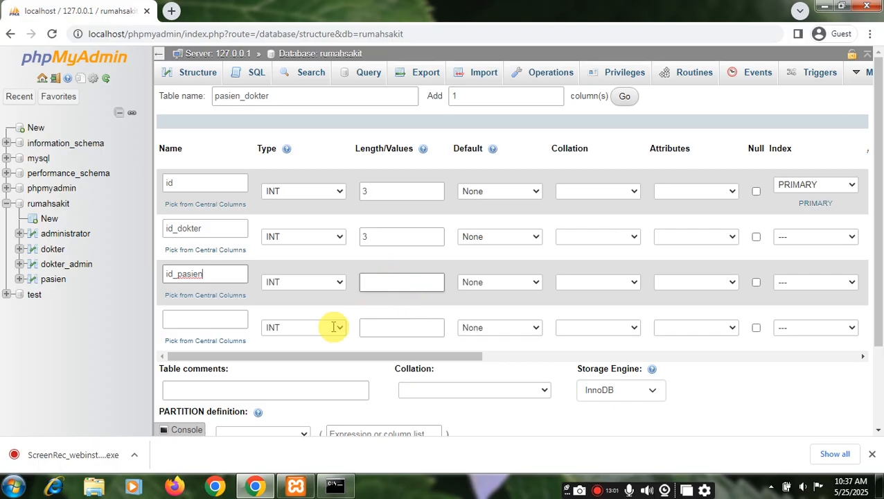
# Define the fourth column of pasien_dokter as waktu_periksa with the DATE type
pyautogui.click(218, 320)
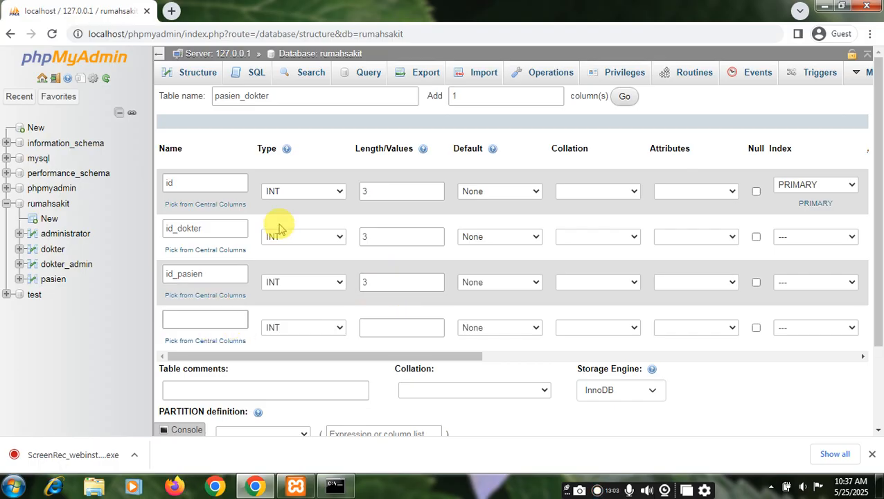
pyautogui.write('waktu_periksa')
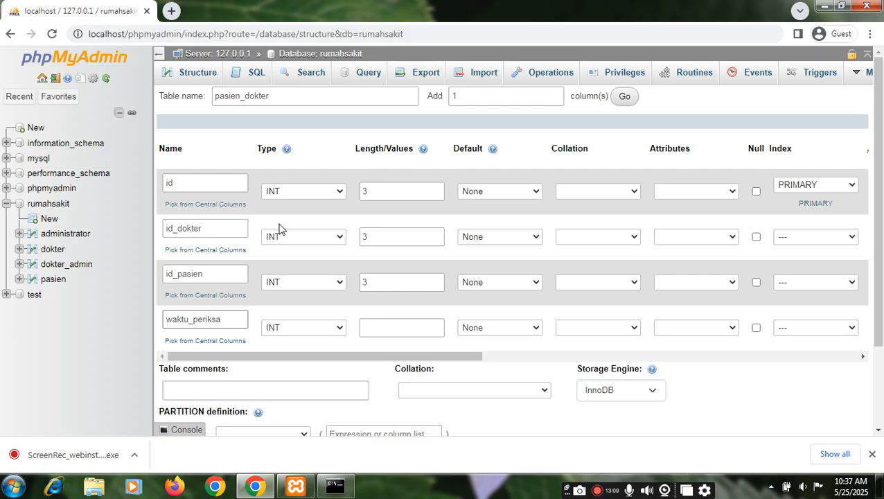
pyautogui.click(340, 331)
pyautogui.click(298, 140)
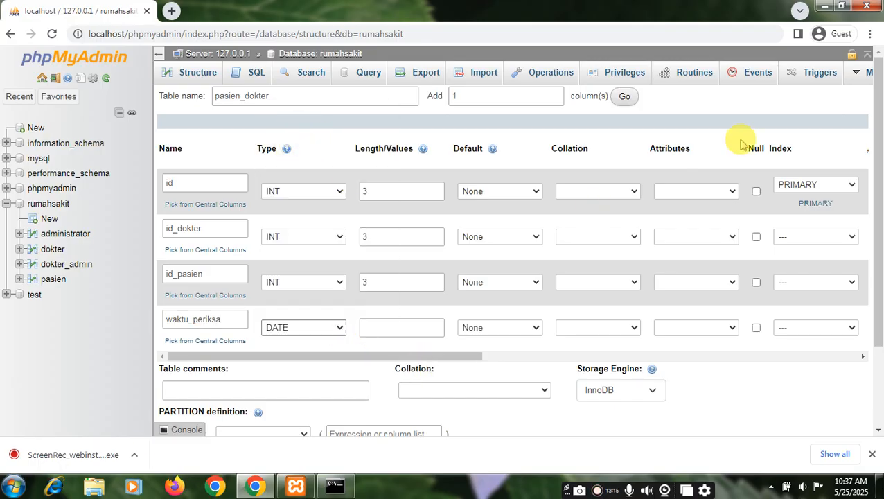
# Add a fifth column named resep, VARCHAR with length 100, and save the pasien_dokter table
pyautogui.click(625, 97)
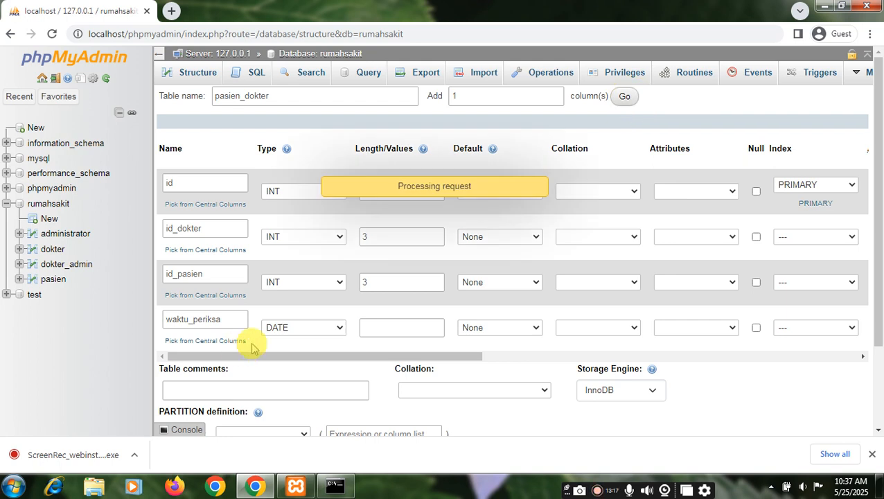
pyautogui.click(200, 367)
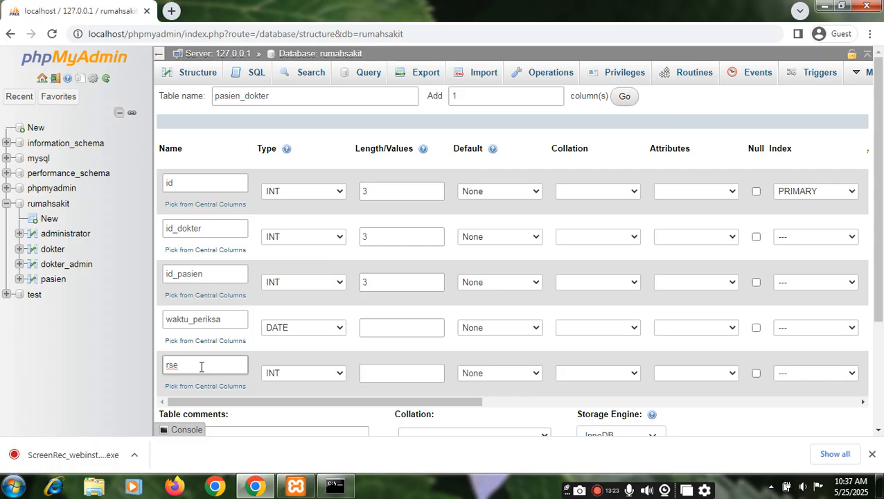
pyautogui.click(205, 368)
pyautogui.click(339, 372)
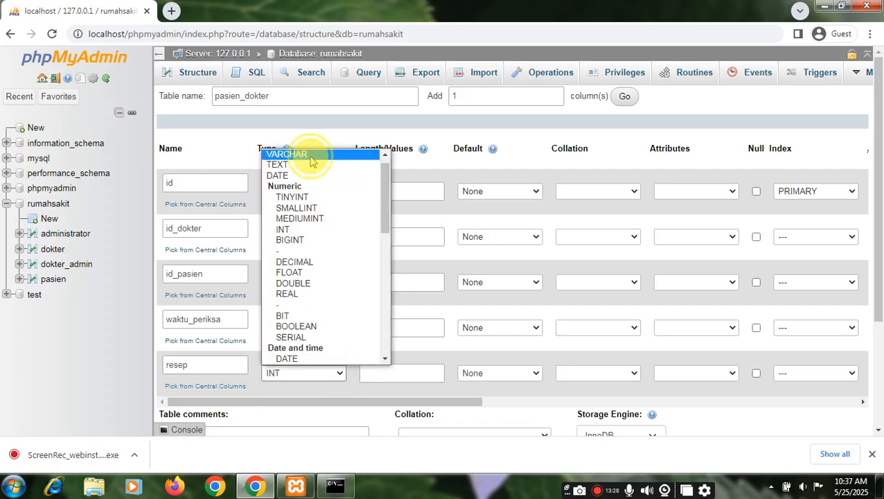
pyautogui.click(308, 155)
pyautogui.click(379, 374)
pyautogui.write('100')
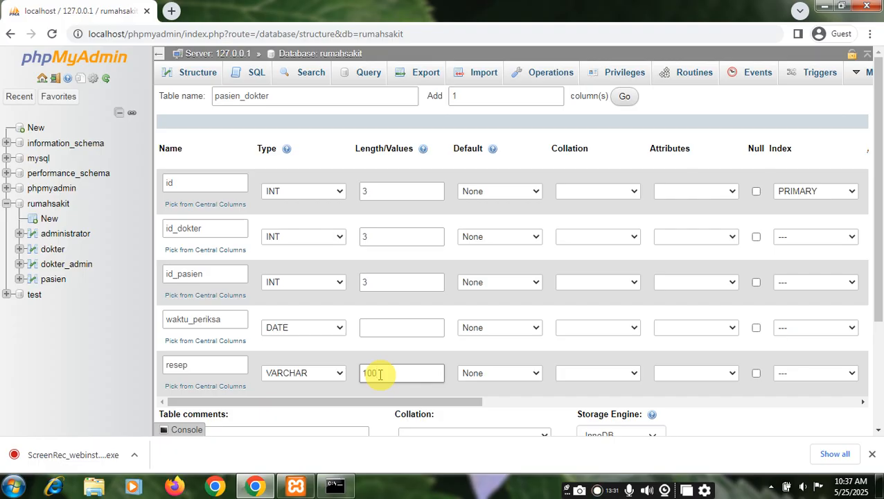
pyautogui.scroll(-3, 372, 378)
pyautogui.click(248, 386)
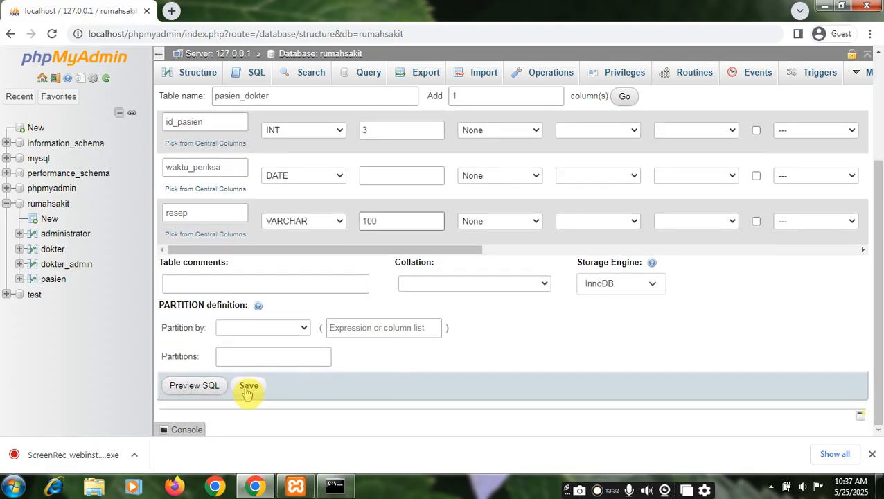
pyautogui.click(322, 392)
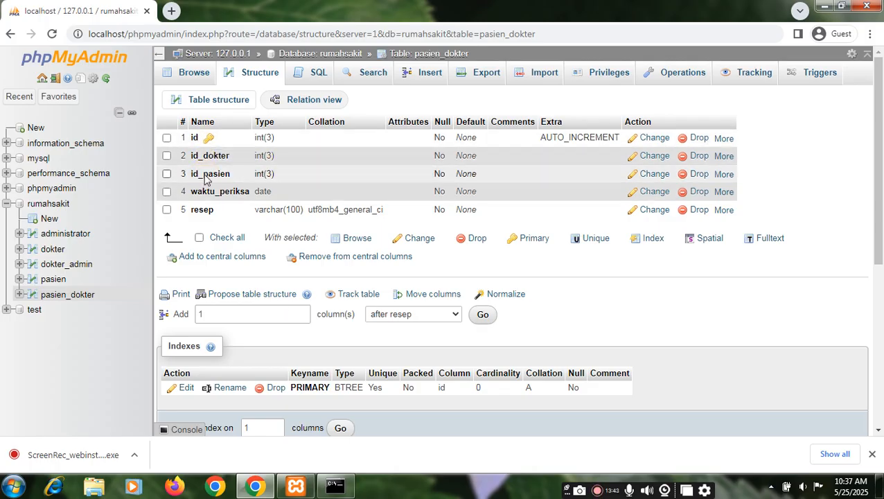
# Start a new table named daftar with 3 columns in the rumahsakit database
pyautogui.click(345, 58)
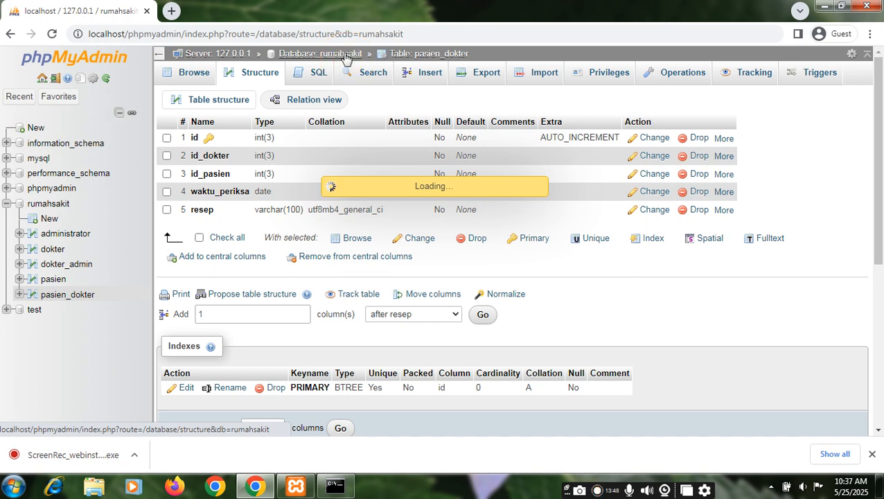
pyautogui.scroll(-1, 341, 349)
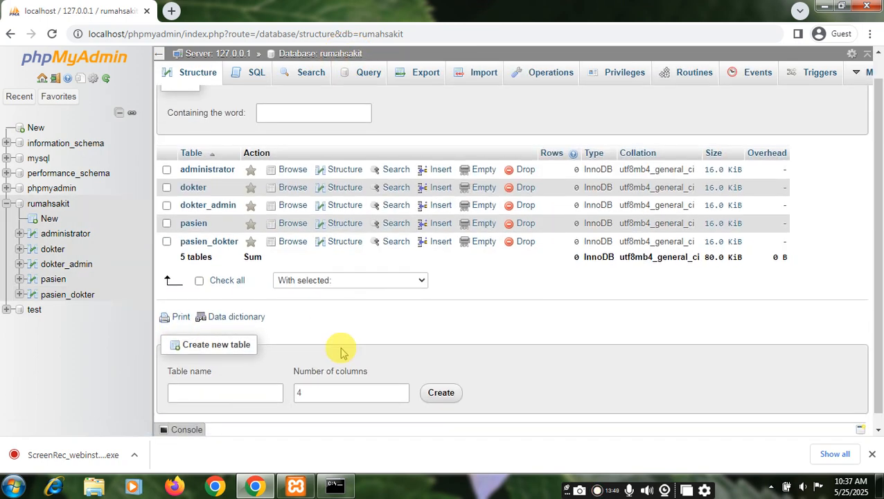
pyautogui.click(242, 379)
pyautogui.write('daftar')
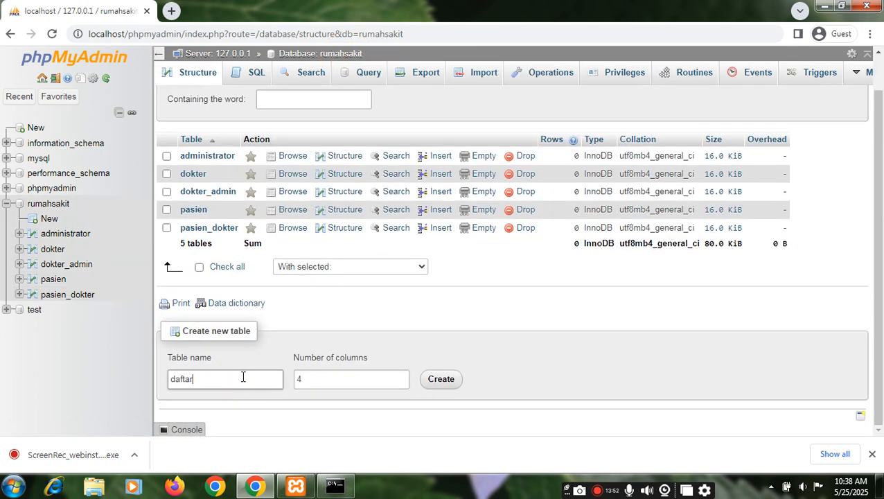
pyautogui.click(402, 383)
pyautogui.click(450, 382)
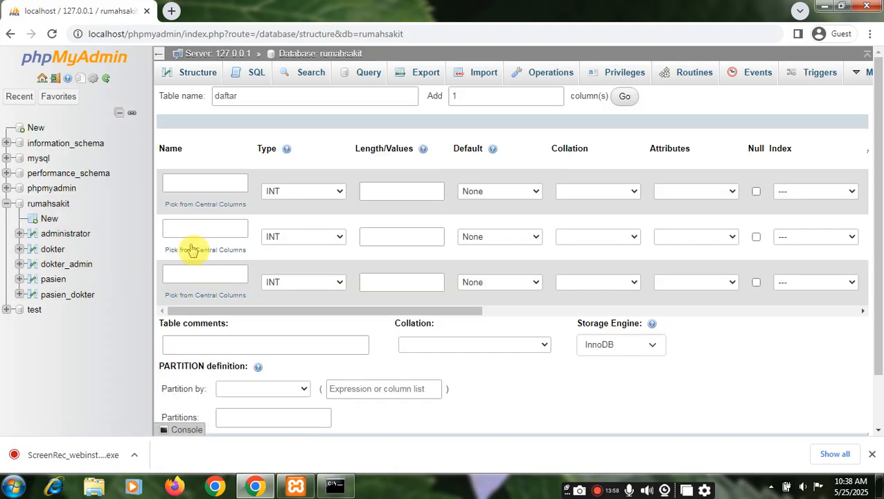
# Define the first column of daftar as id_daftar, INT with length 3, as an auto-incrementing primary key
pyautogui.click(183, 183)
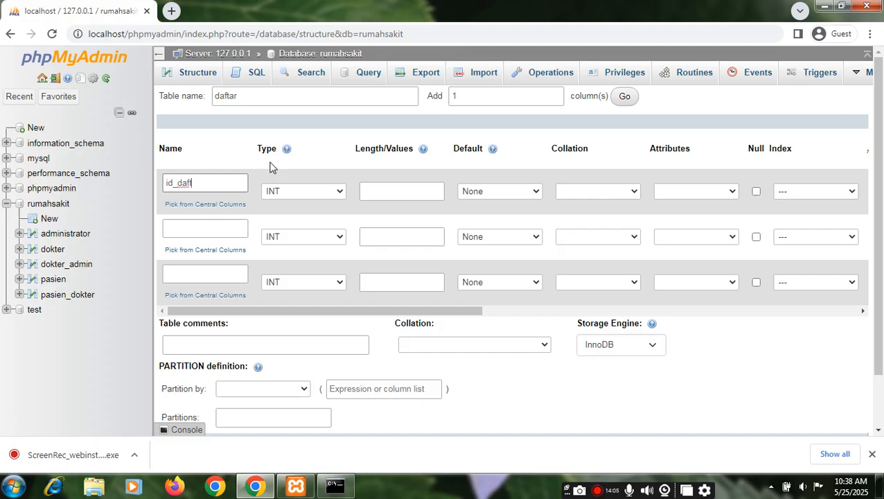
pyautogui.click(380, 191)
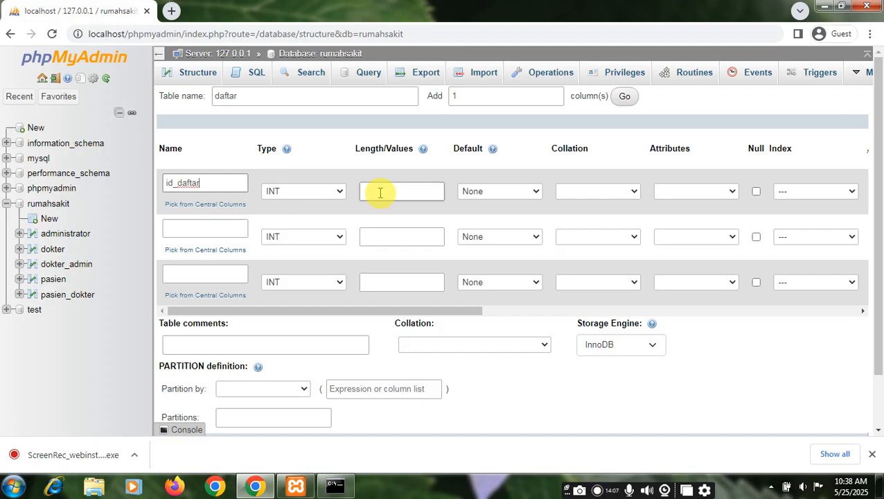
pyautogui.write('3')
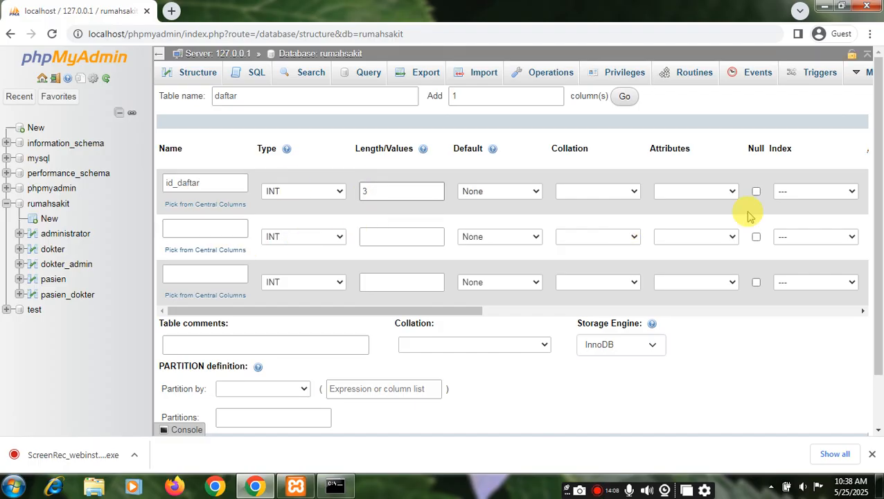
pyautogui.click(835, 194)
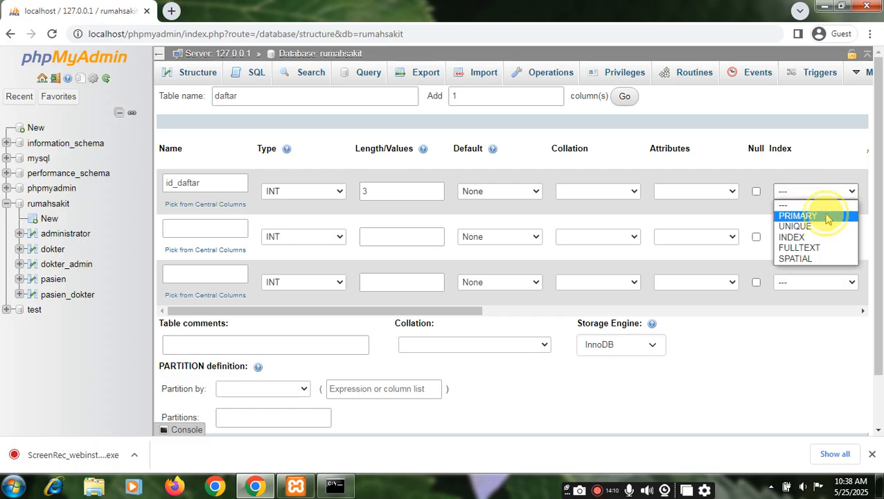
pyautogui.click(827, 216)
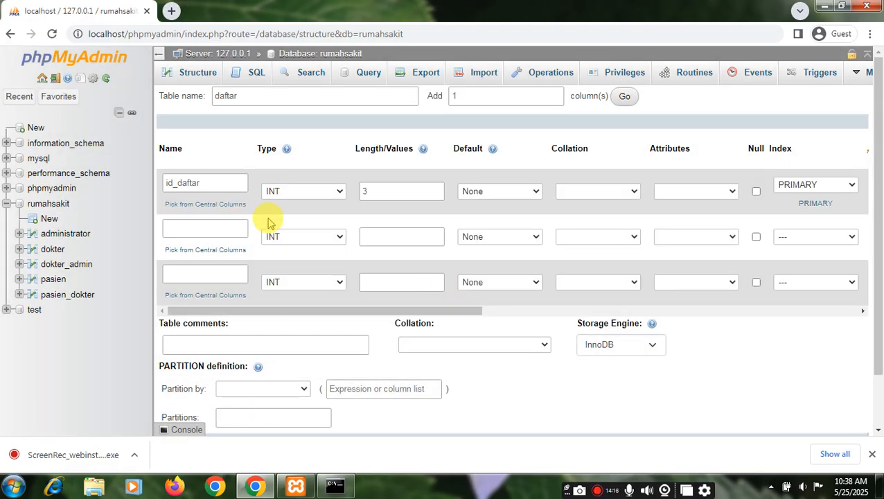
pyautogui.click(297, 342)
pyautogui.moveTo(348, 312); pyautogui.dragTo(411, 313)
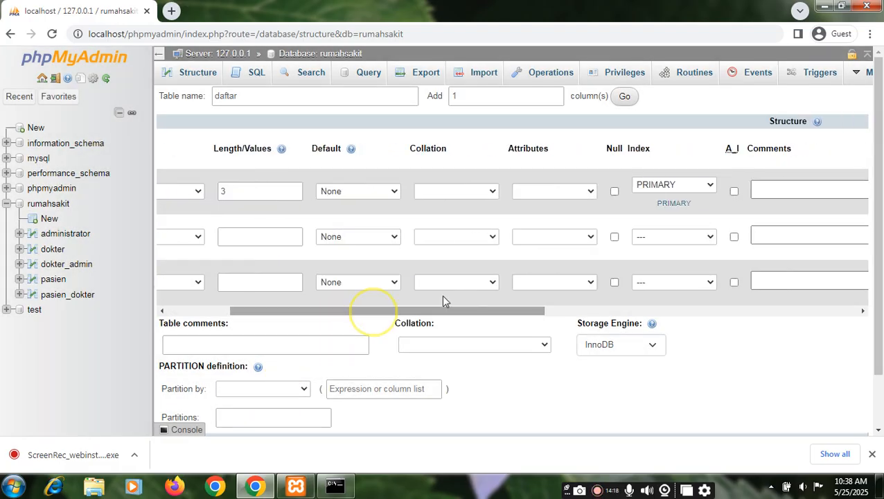
pyautogui.click(734, 191)
pyautogui.hscroll(-5, 249, 292)
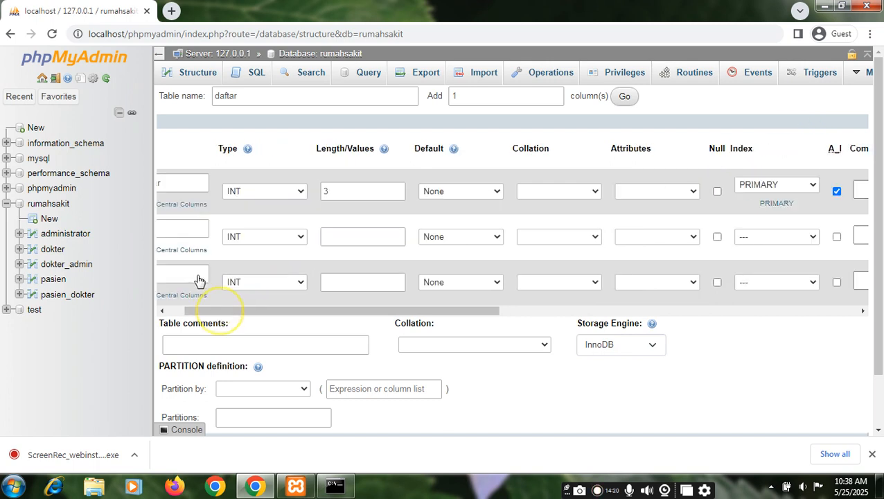
# Define the second column of daftar as id_pasien, INT with length 3
pyautogui.click(197, 228)
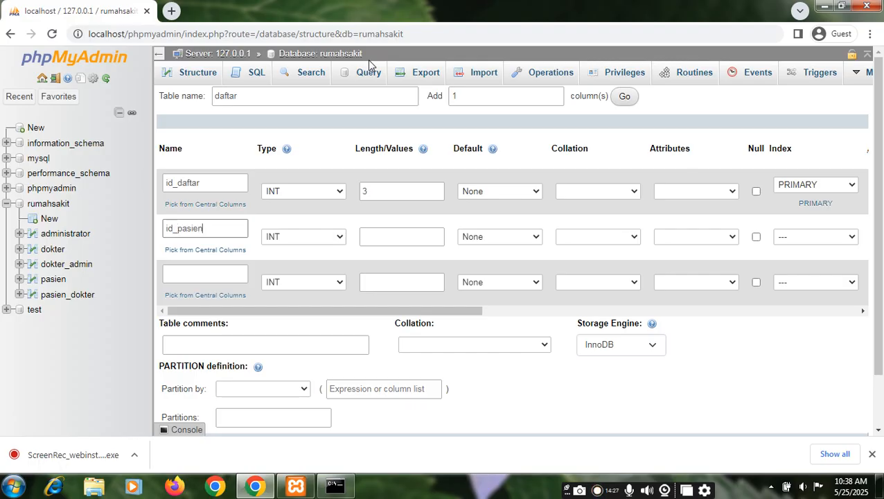
pyautogui.click(381, 234)
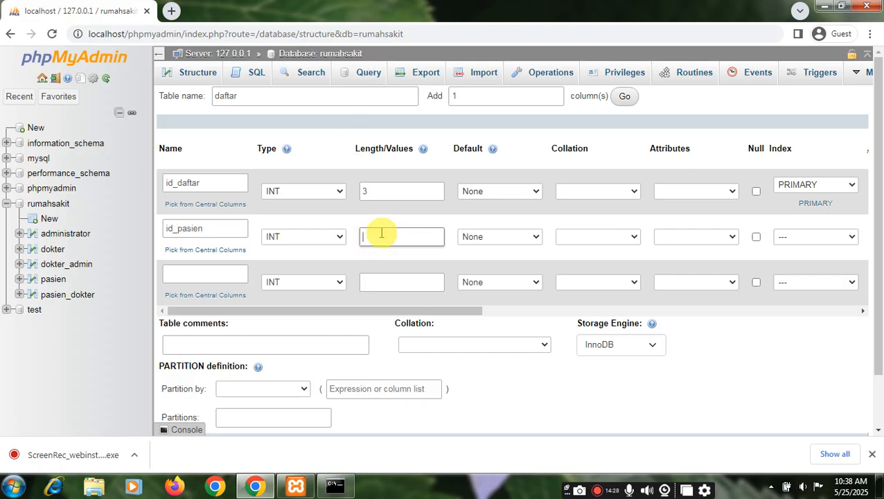
pyautogui.write('3')
# Define the third column as id_admin, INT with length 3, and save the daftar table
pyautogui.click(231, 273)
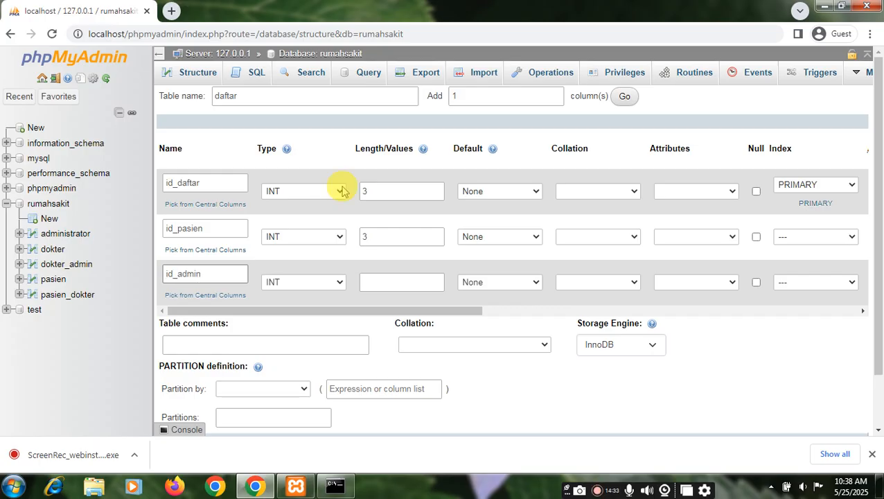
pyautogui.click(370, 284)
pyautogui.write('3')
pyautogui.scroll(-1, 457, 359)
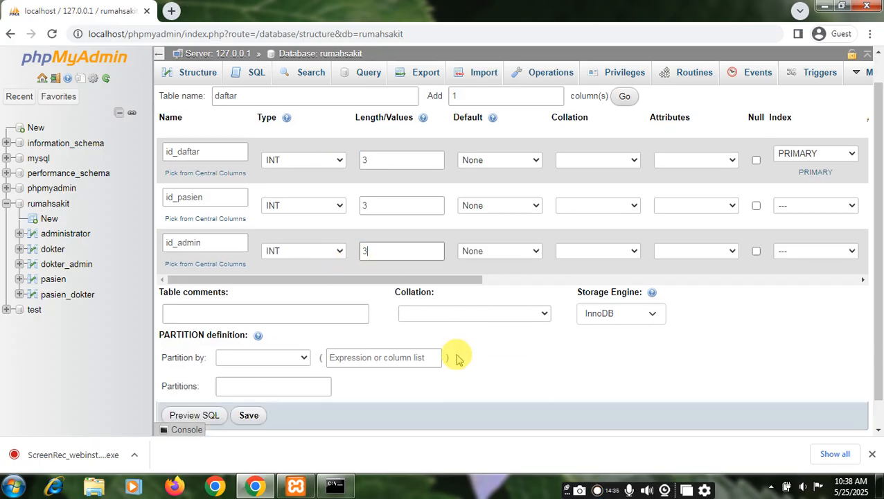
pyautogui.scroll(-1, 458, 359)
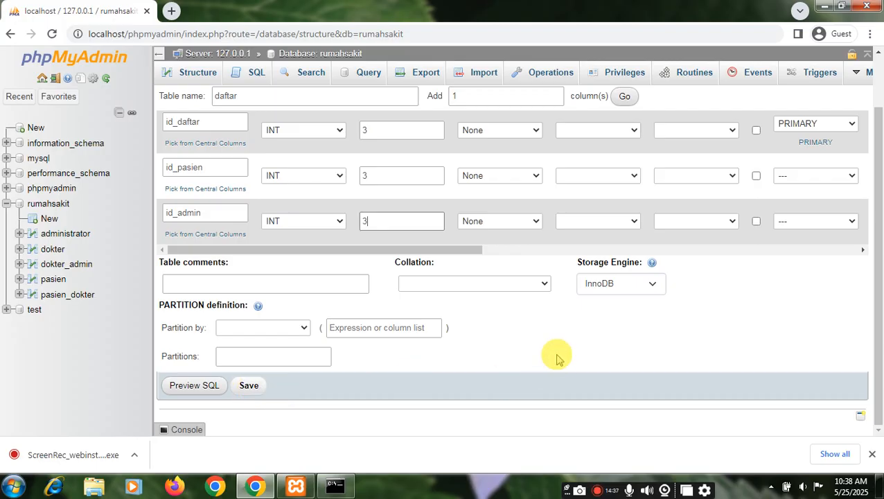
pyautogui.press('Return')
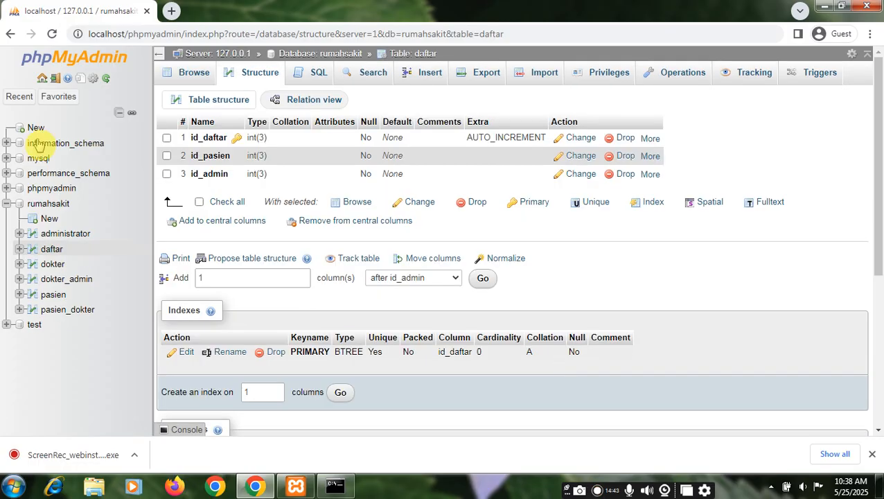
# Return to the rumahsakit table overview, then select rumahsakit in the MySQL command line and list its tables
pyautogui.click(327, 58)
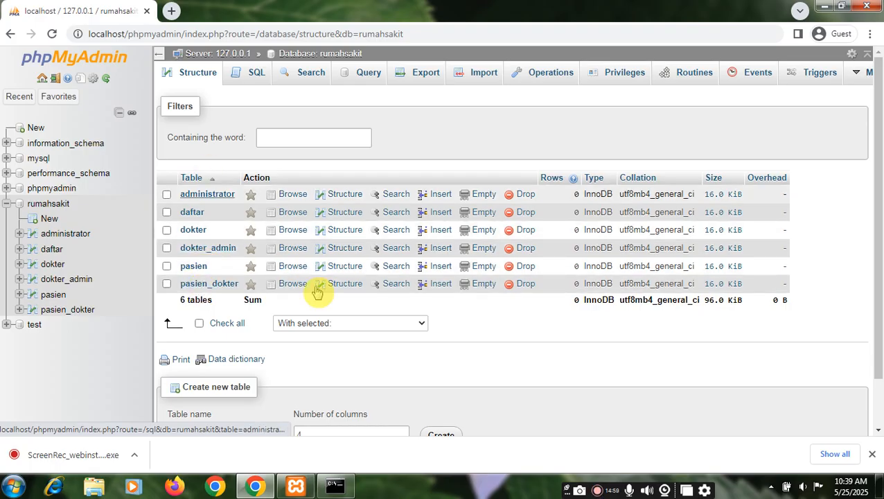
pyautogui.click(336, 486)
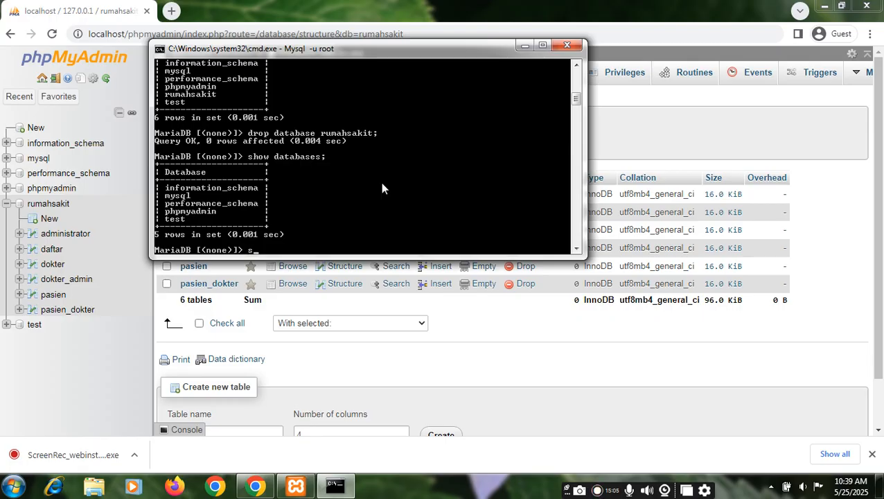
pyautogui.write('use rumahsakit;')
pyautogui.press('Return')
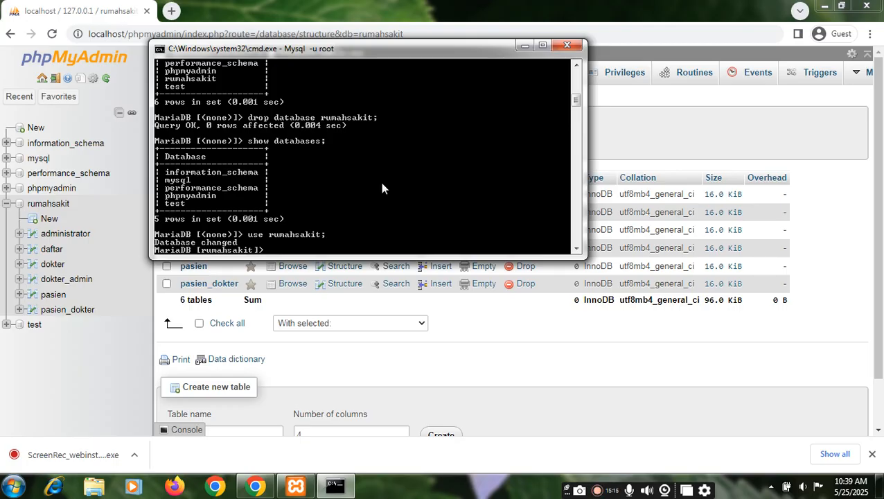
pyautogui.write('show tables;')
pyautogui.press('Return')
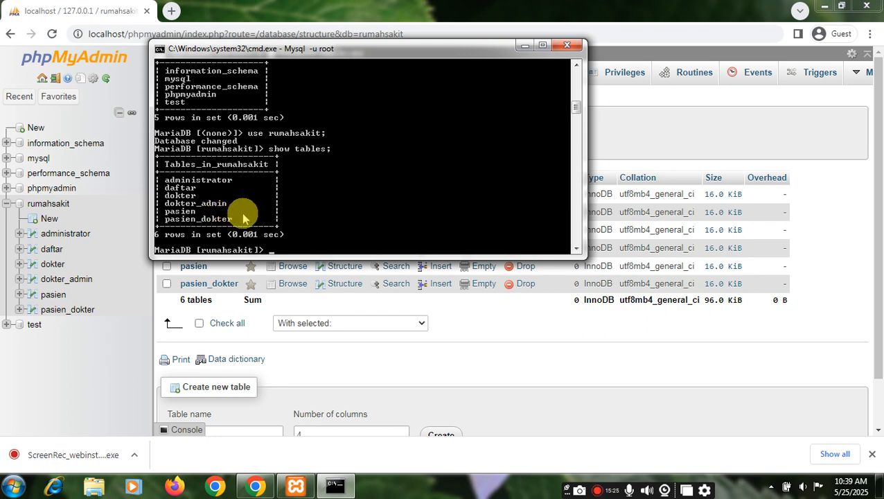
pyautogui.click(525, 45)
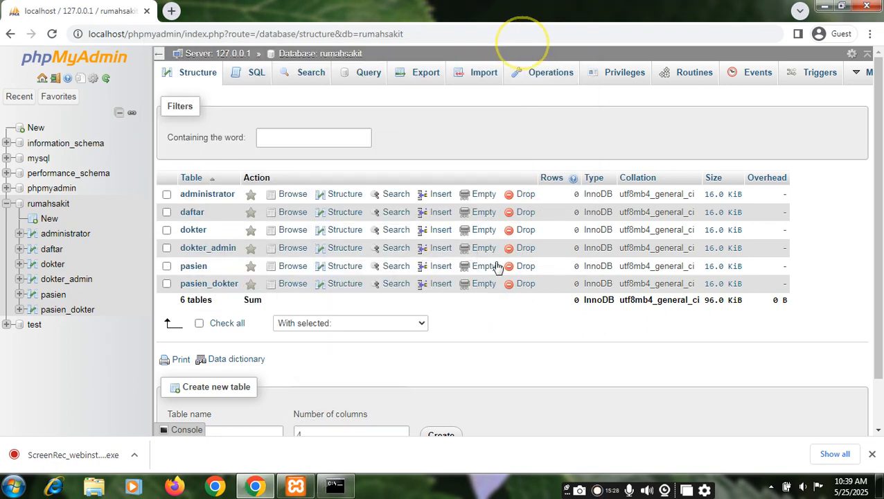
# Open the Designer view for the rumahsakit database
pyautogui.click(526, 289)
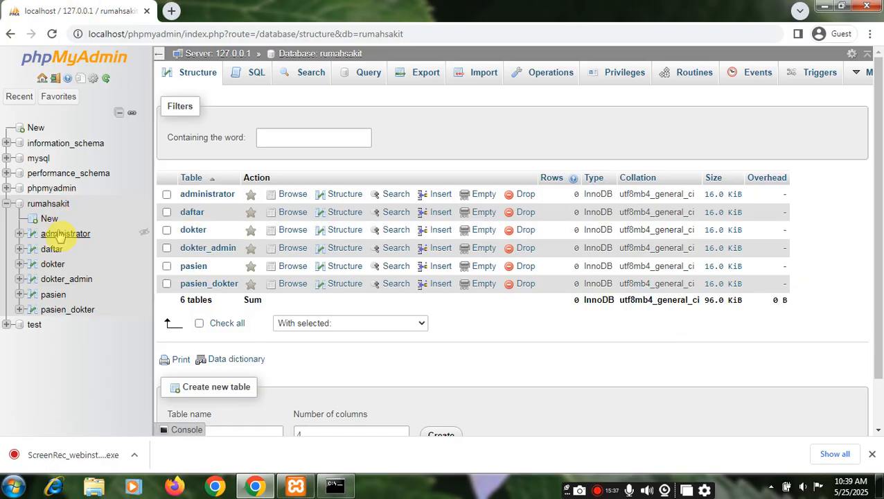
pyautogui.moveTo(861, 73)
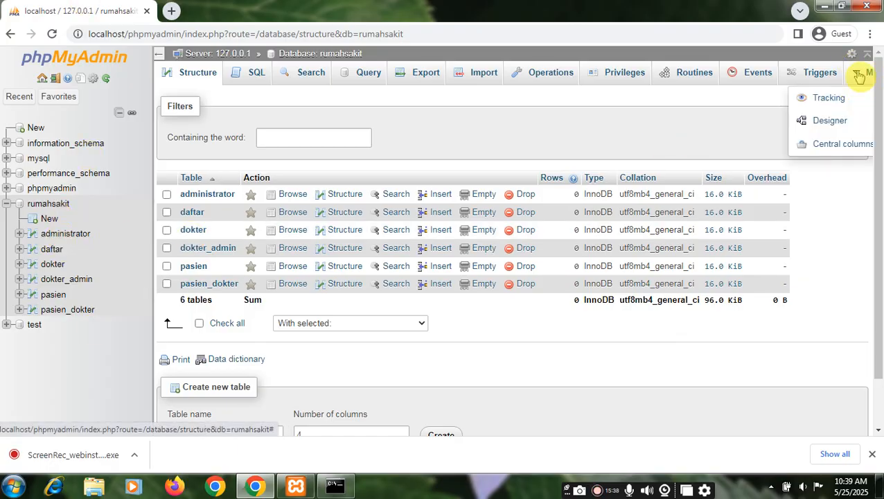
pyautogui.click(845, 124)
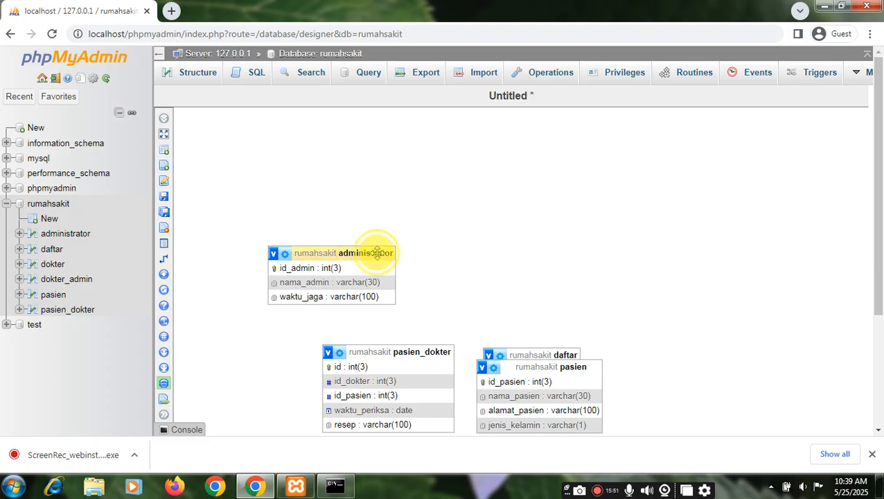
# Arrange administrator and daftar side by side in the diagram, with pasien_dokter below administrator and pasien below daftar
pyautogui.moveTo(364, 251); pyautogui.dragTo(562, 226)
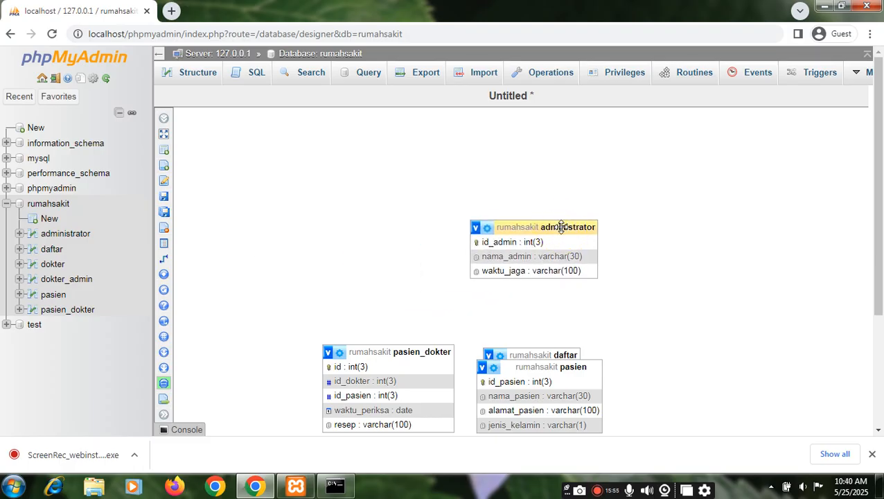
pyautogui.moveTo(552, 357); pyautogui.dragTo(713, 226)
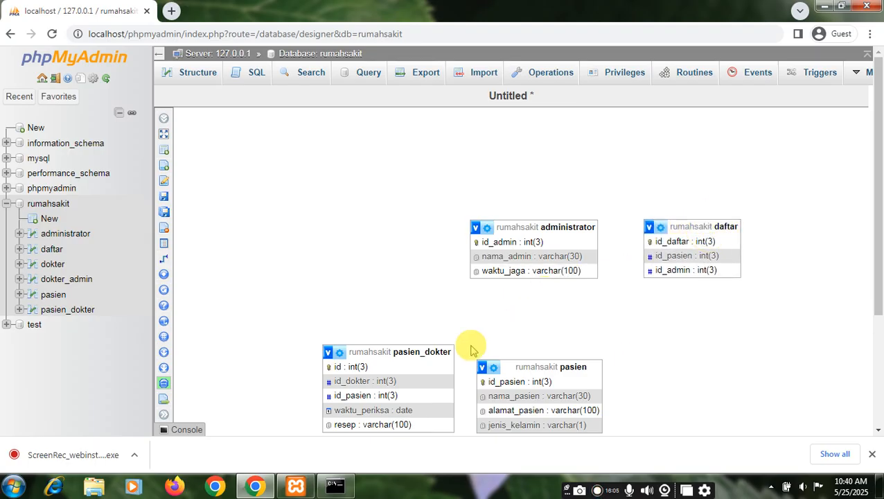
pyautogui.moveTo(516, 367); pyautogui.dragTo(699, 350)
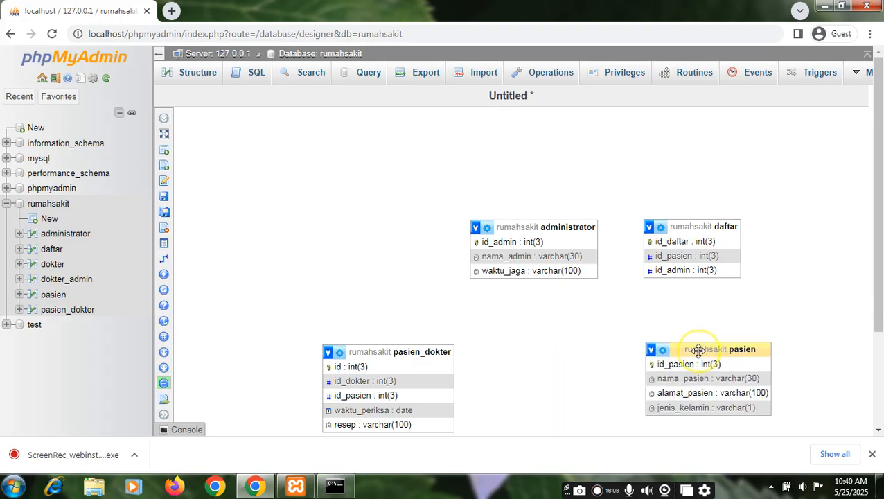
pyautogui.moveTo(398, 353); pyautogui.dragTo(546, 347)
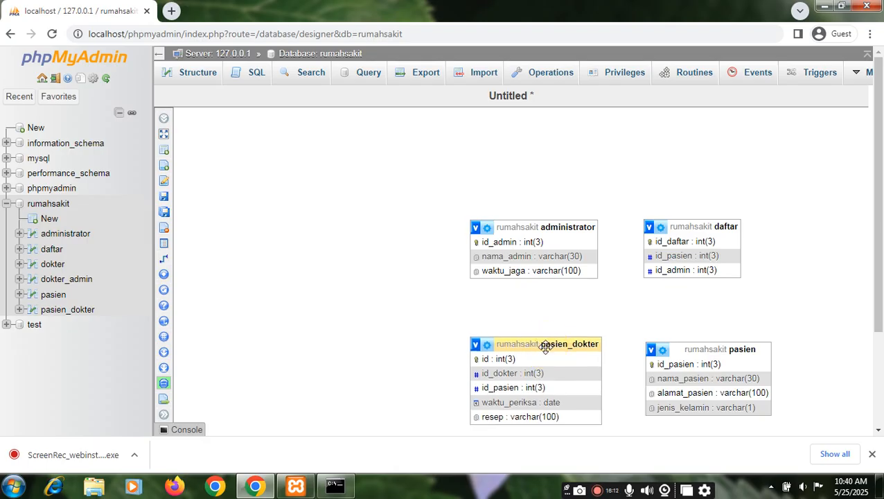
# Move the dokter_admin table away from dokter to the free space left of administrator
pyautogui.click(312, 312)
pyautogui.scroll(-3, 312, 312)
pyautogui.click(528, 305)
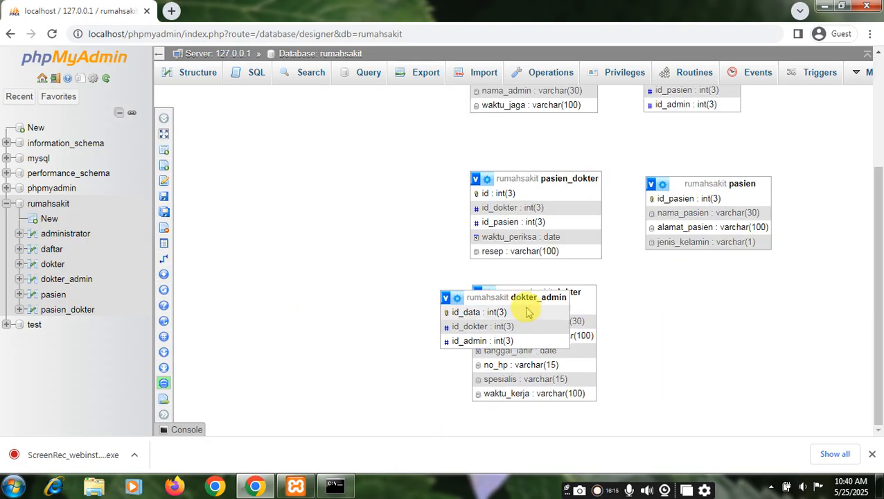
pyautogui.moveTo(528, 298); pyautogui.dragTo(493, 291)
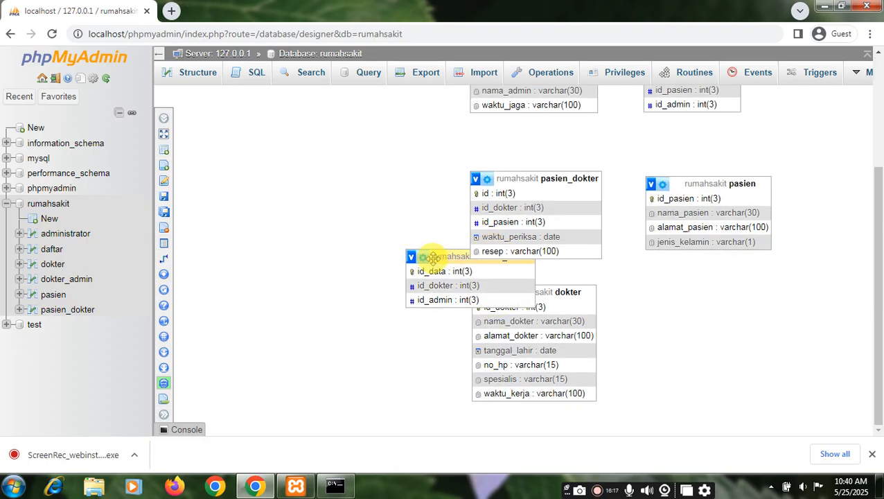
pyautogui.moveTo(433, 257); pyautogui.dragTo(402, 224)
pyautogui.moveTo(438, 288); pyautogui.dragTo(388, 232)
pyautogui.moveTo(420, 266); pyautogui.dragTo(380, 184)
pyautogui.scroll(2, 379, 178)
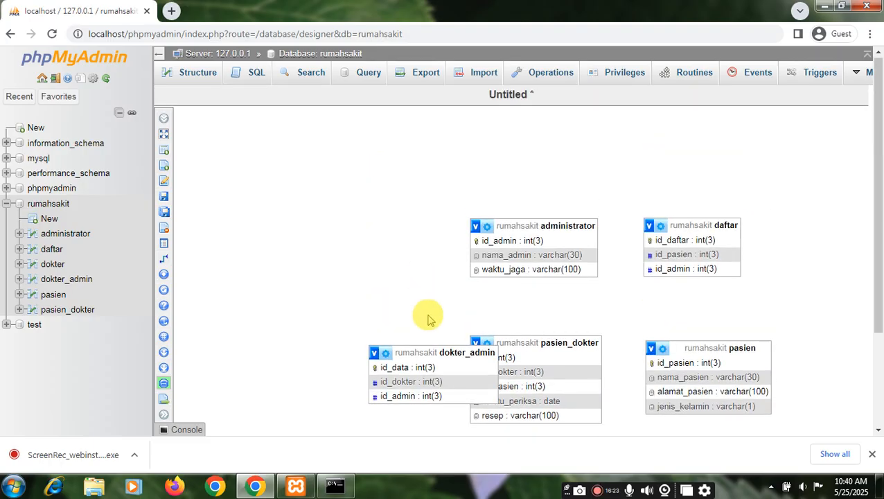
pyautogui.moveTo(419, 355); pyautogui.dragTo(325, 222)
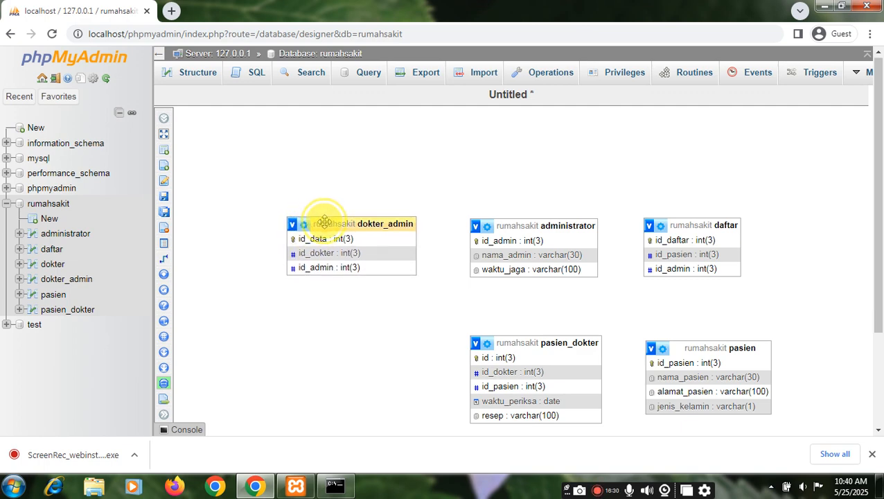
# Place the dokter table left of pasien_dokter and shift dokter_admin slightly down towards it
pyautogui.scroll(-3, 341, 310)
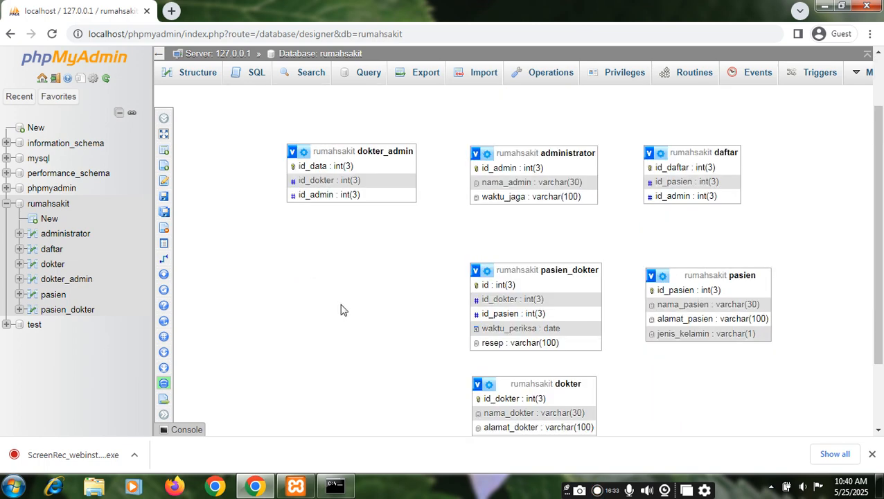
pyautogui.moveTo(531, 331); pyautogui.dragTo(351, 327)
pyautogui.scroll(-1, 351, 326)
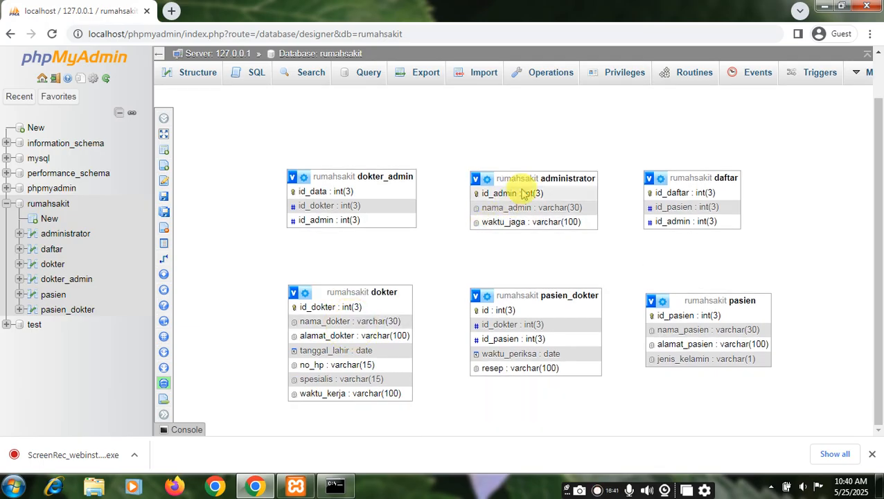
pyautogui.scroll(1, 387, 182)
pyautogui.moveTo(390, 207); pyautogui.dragTo(391, 233)
pyautogui.scroll(-1, 390, 233)
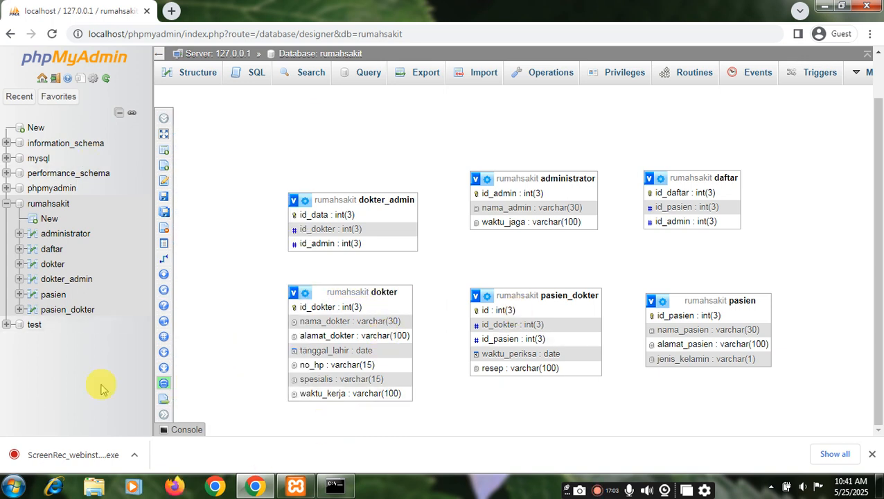
pyautogui.click(483, 352)
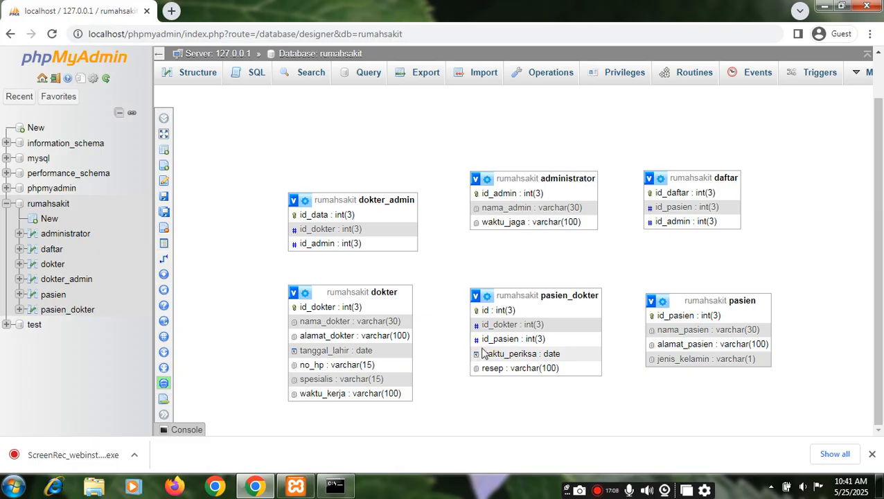
pyautogui.click(483, 353)
pyautogui.moveTo(413, 194); pyautogui.dragTo(362, 162)
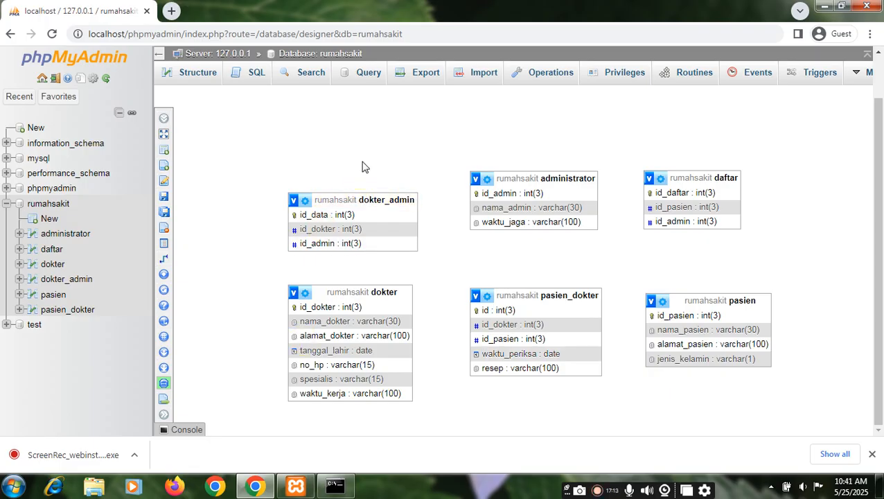
pyautogui.click(387, 152)
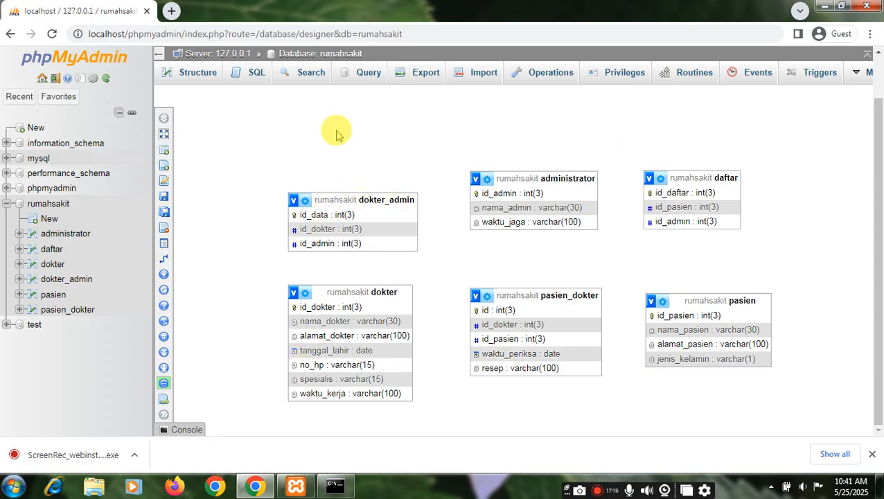
# Save the diagram page under the name ERD RS
pyautogui.click(185, 198)
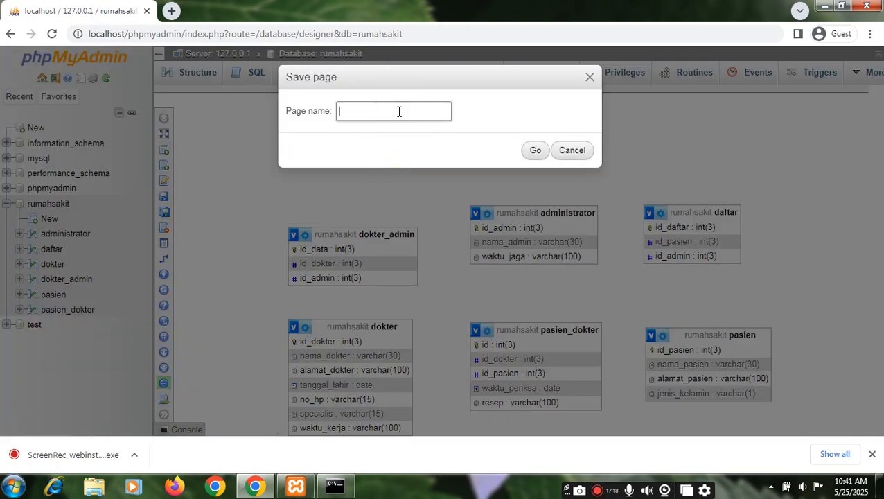
pyautogui.write('ERD RS')
pyautogui.click(536, 151)
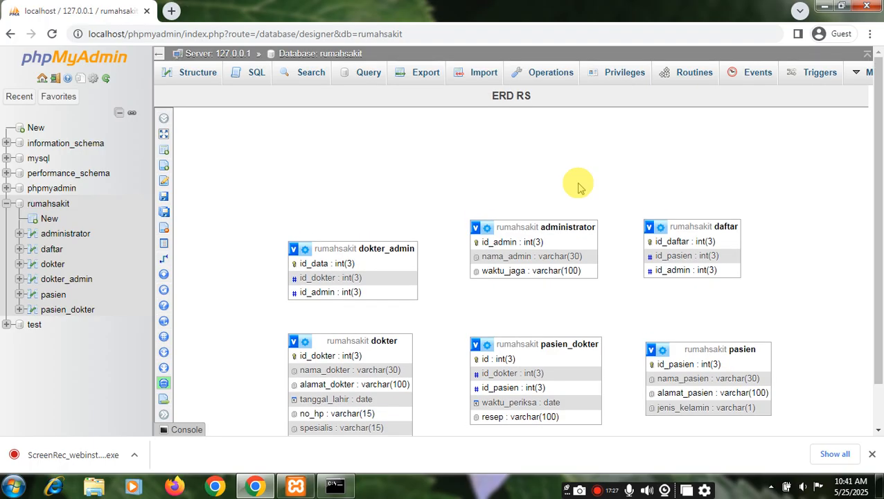
# Open the structure of the dokter_admin table and add an index on its id_dokter column
pyautogui.click(317, 55)
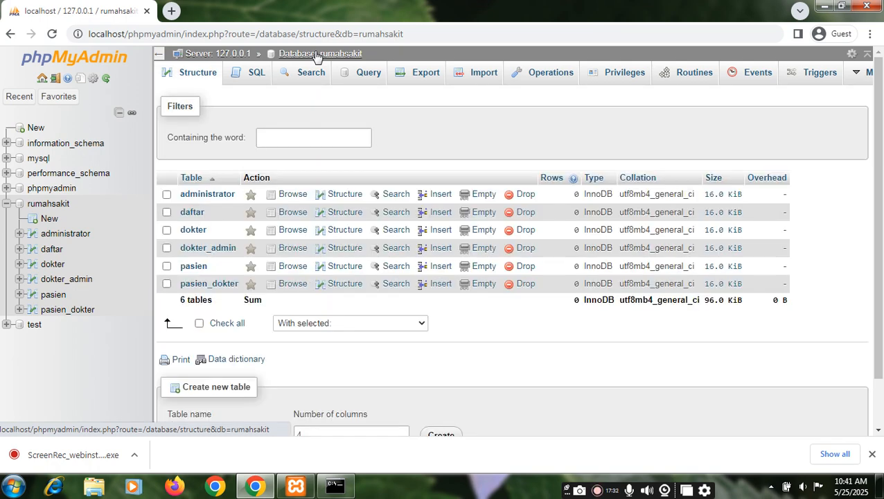
pyautogui.click(199, 254)
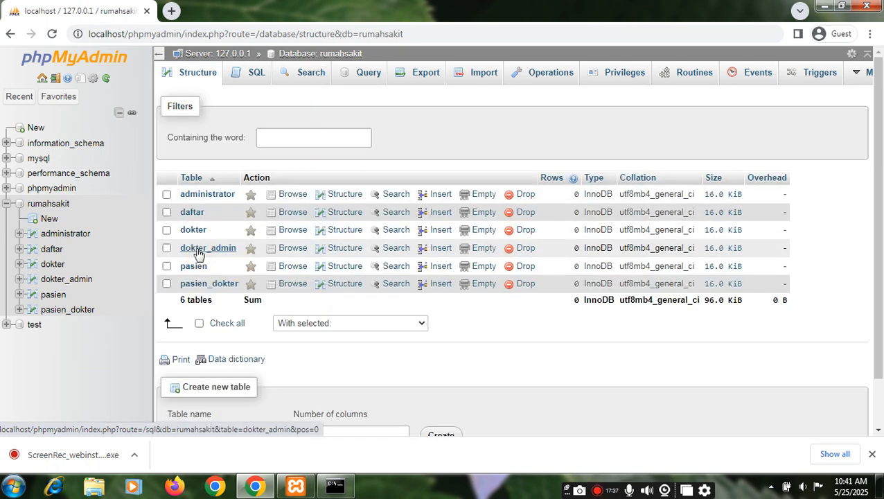
pyautogui.click(194, 252)
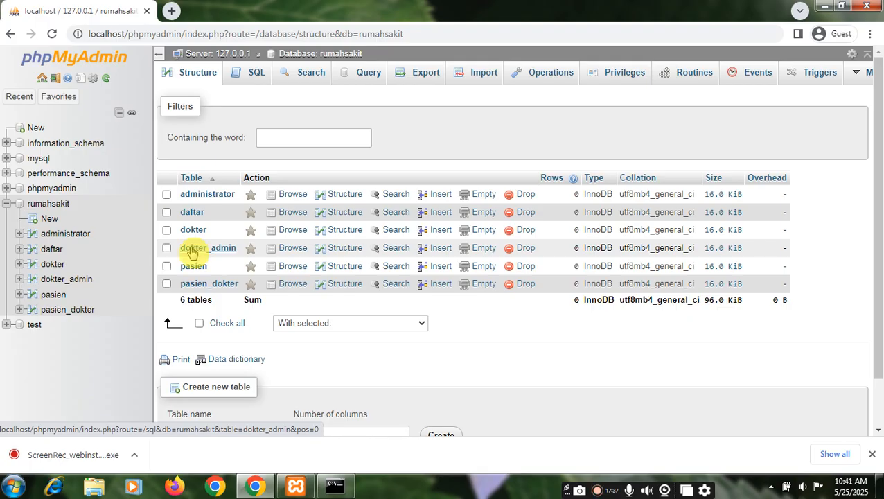
pyautogui.click(34, 281)
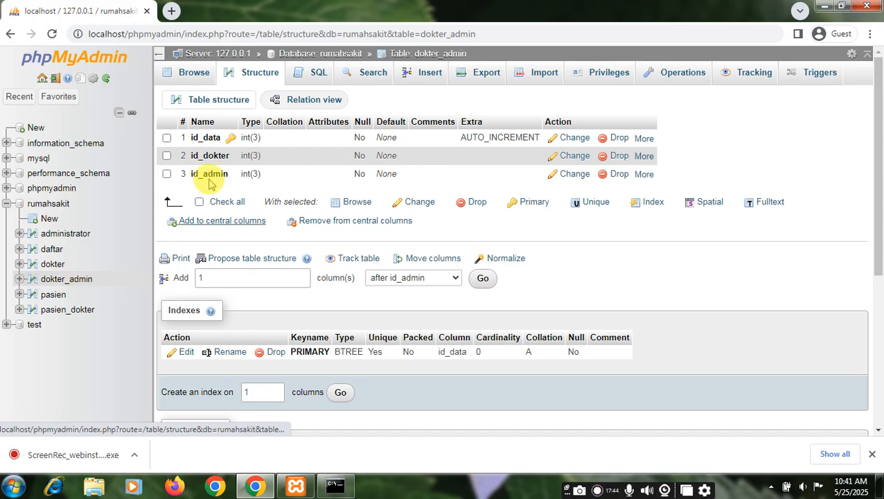
pyautogui.click(643, 157)
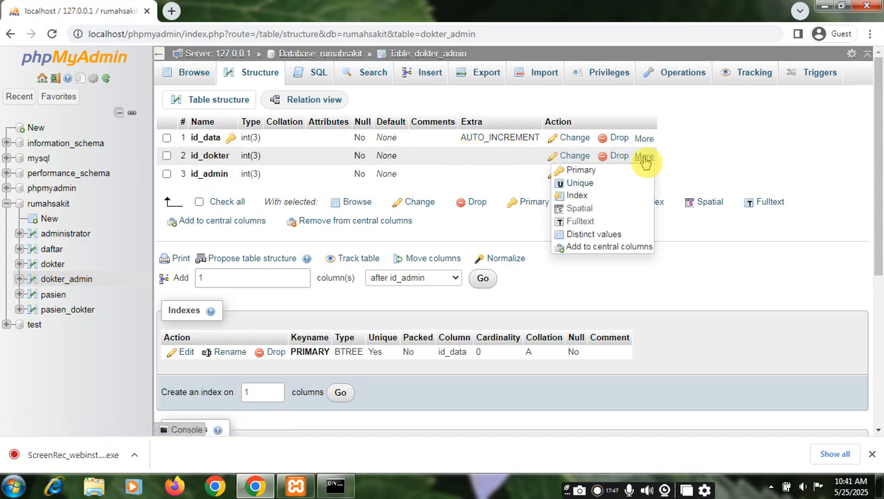
pyautogui.click(603, 199)
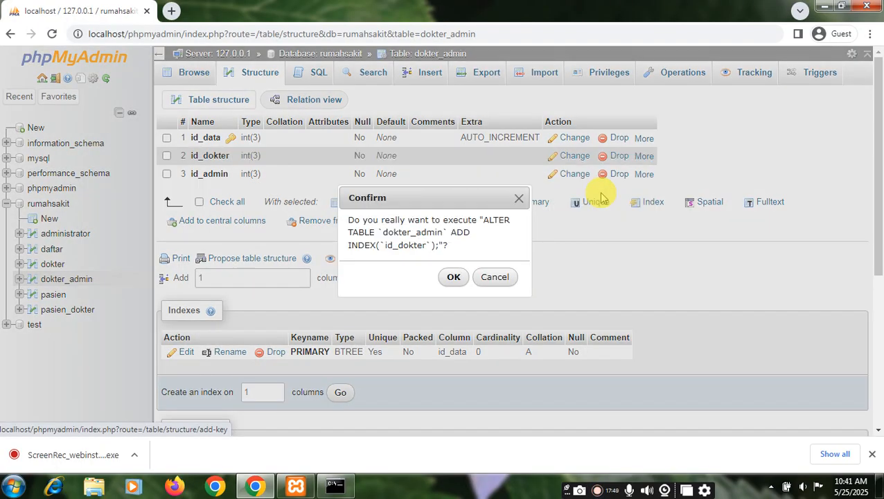
pyautogui.click(454, 277)
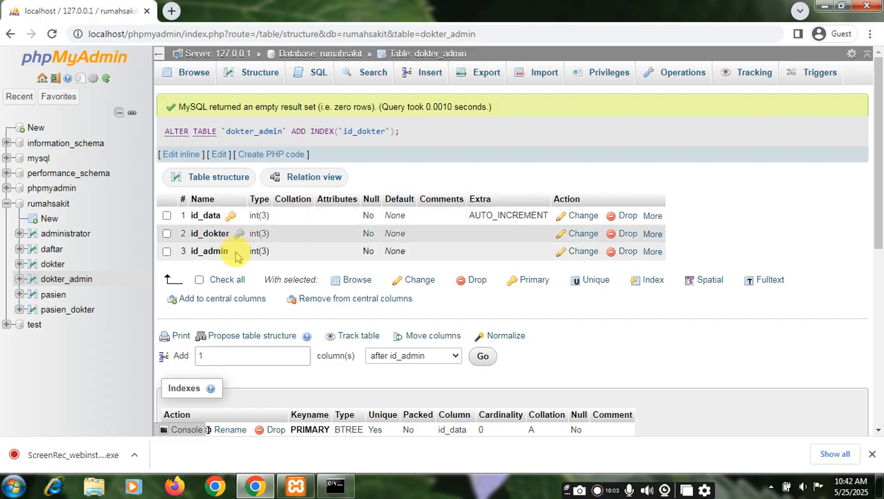
# Add an index on the id_admin column of the dokter_admin table
pyautogui.moveTo(654, 256)
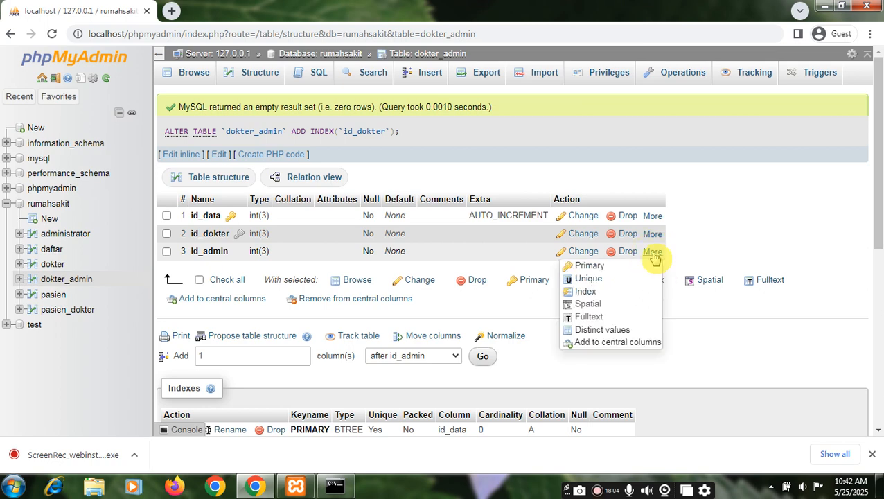
pyautogui.click(589, 294)
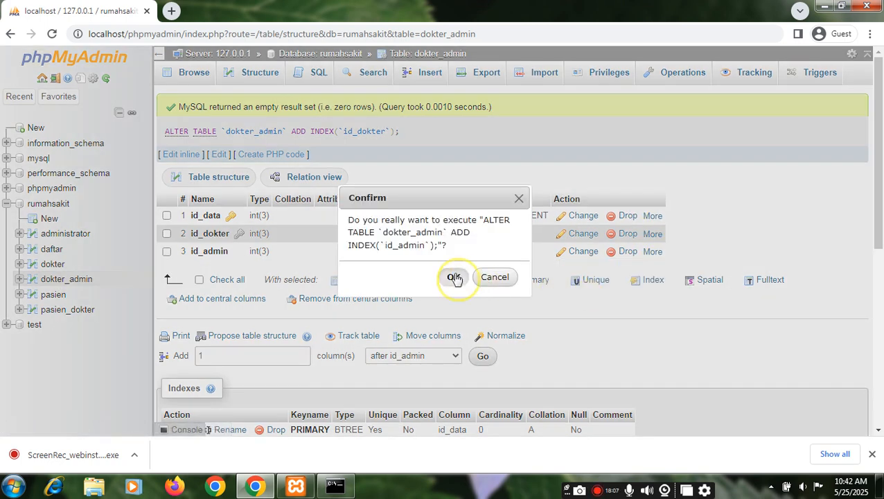
pyautogui.click(452, 276)
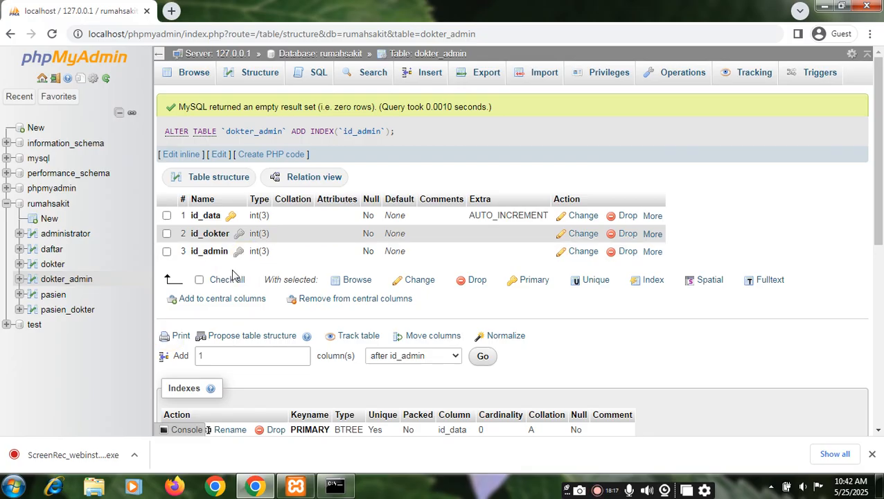
# Add an index on each of the id_pasien and id_admin columns of the daftar table
pyautogui.click(32, 254)
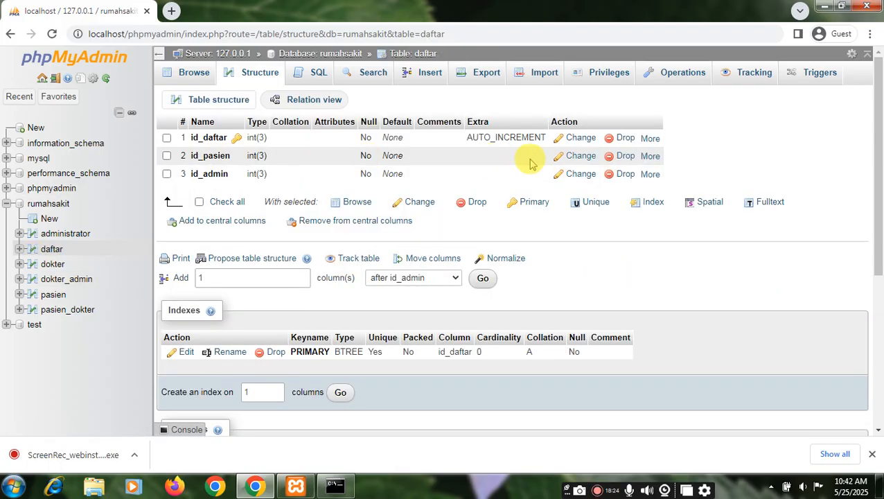
pyautogui.click(650, 156)
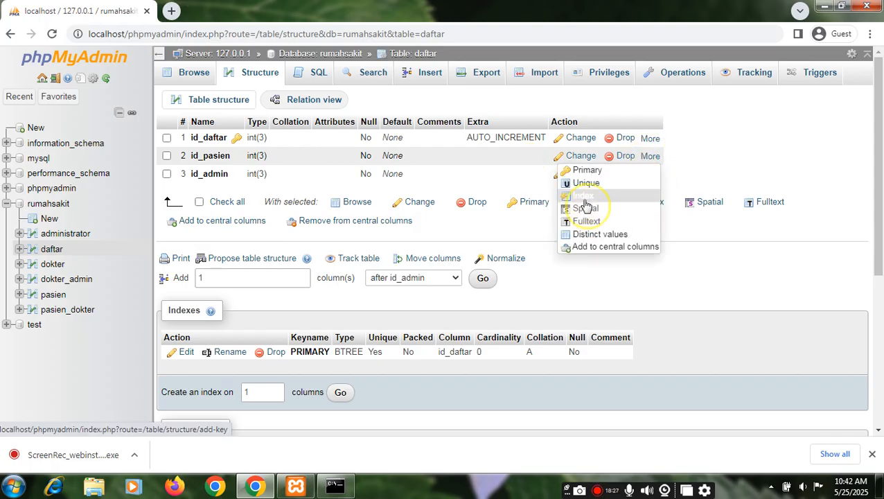
pyautogui.click(585, 196)
pyautogui.click(453, 276)
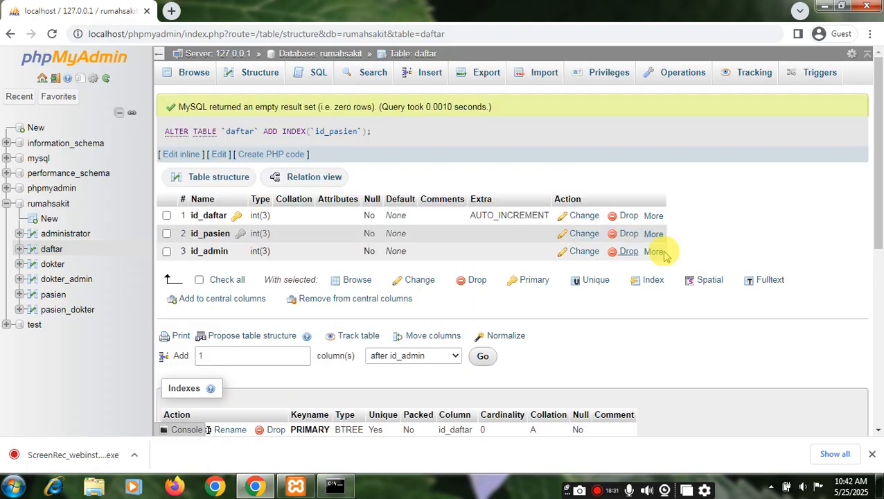
pyautogui.click(653, 253)
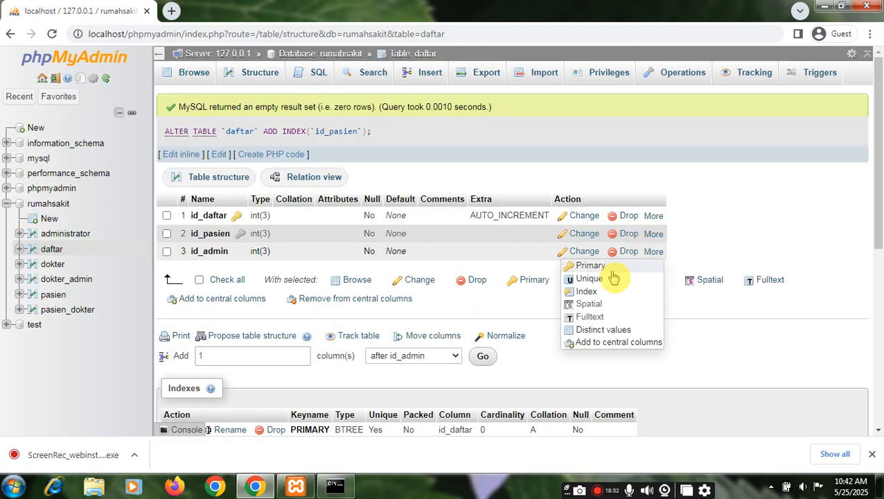
pyautogui.click(586, 290)
pyautogui.click(454, 277)
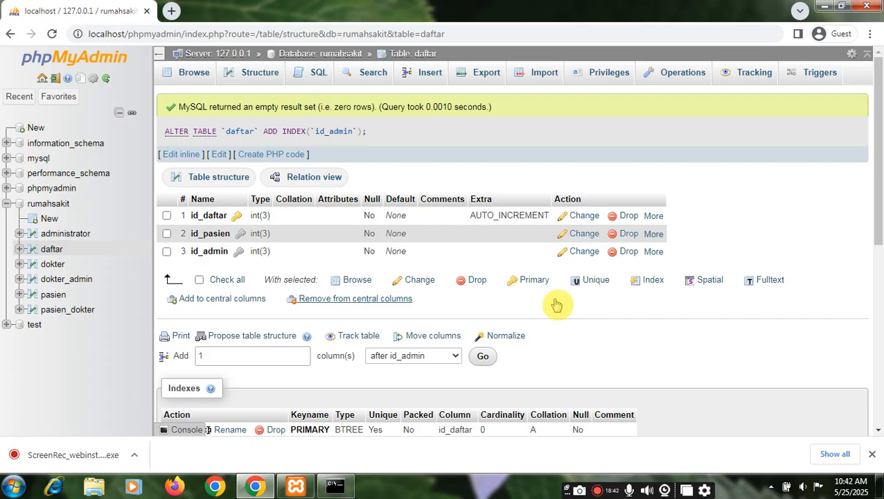
# Add an index on each of the id_dokter and id_pasien columns of the pasien_dokter table
pyautogui.click(32, 311)
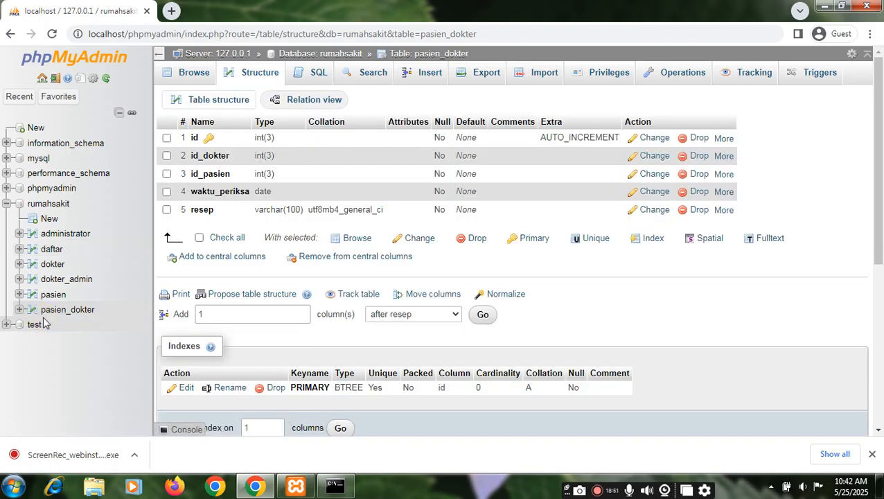
pyautogui.click(719, 157)
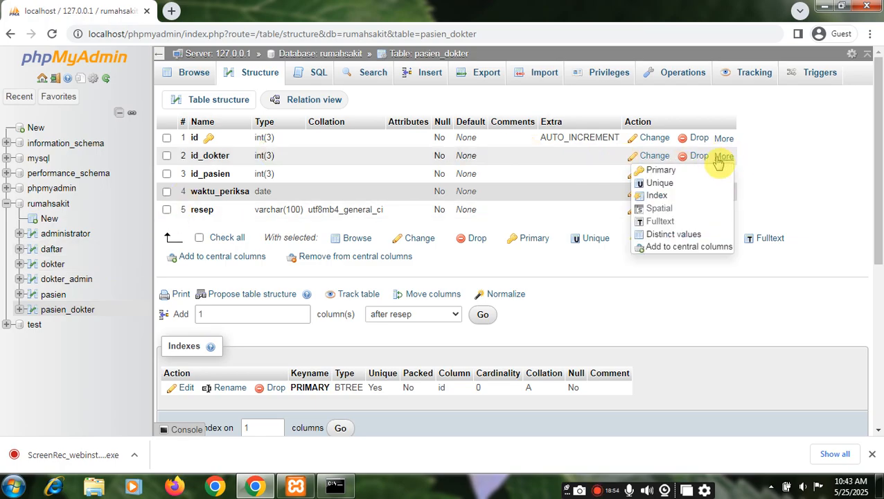
pyautogui.click(656, 198)
pyautogui.click(452, 276)
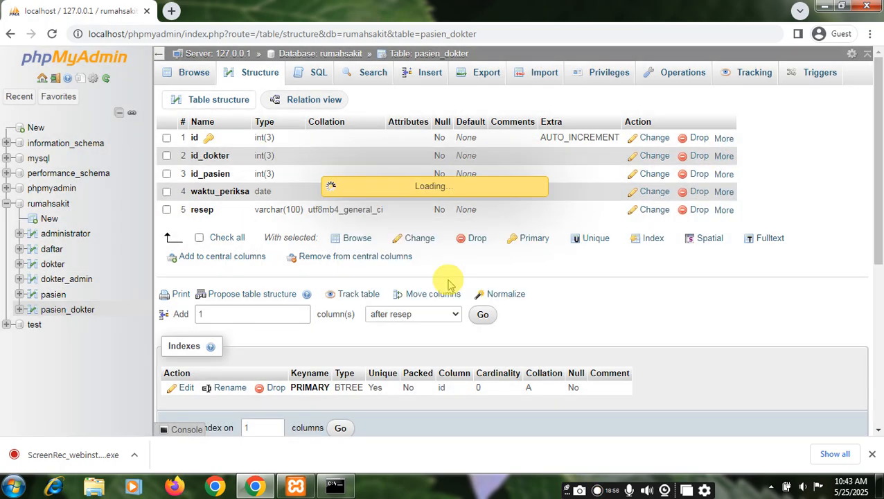
pyautogui.click(537, 280)
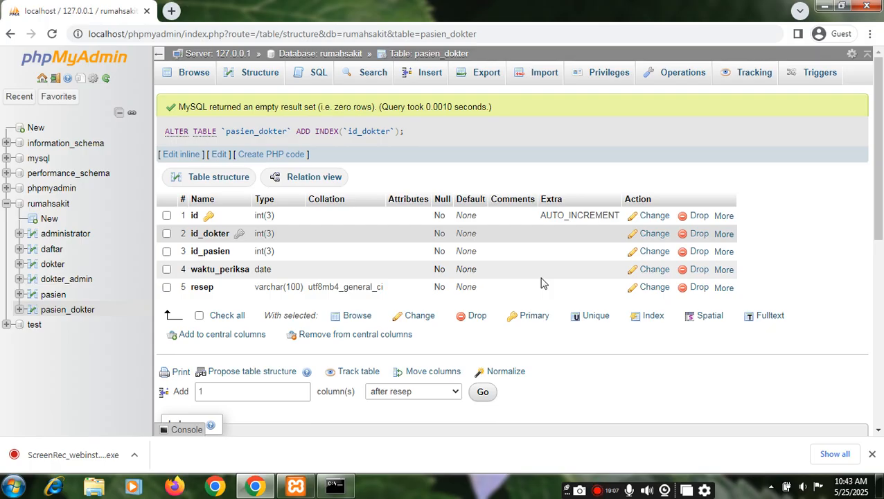
pyautogui.click(724, 253)
pyautogui.click(656, 291)
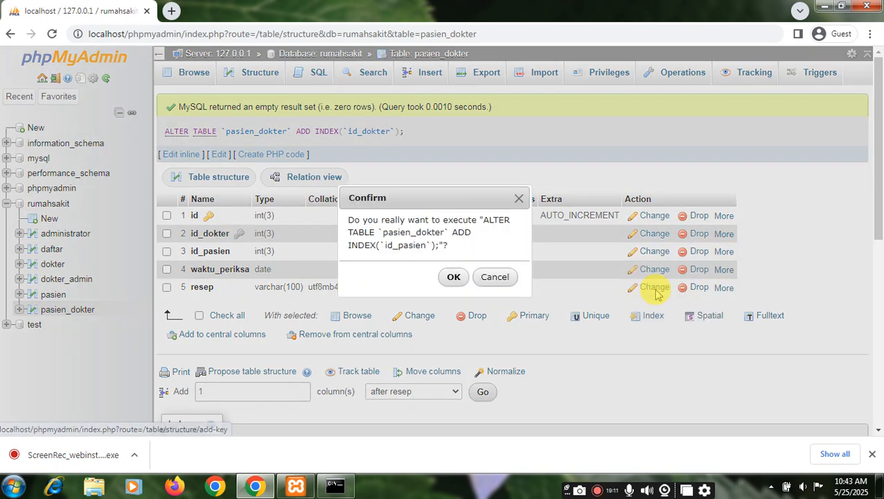
pyautogui.click(451, 278)
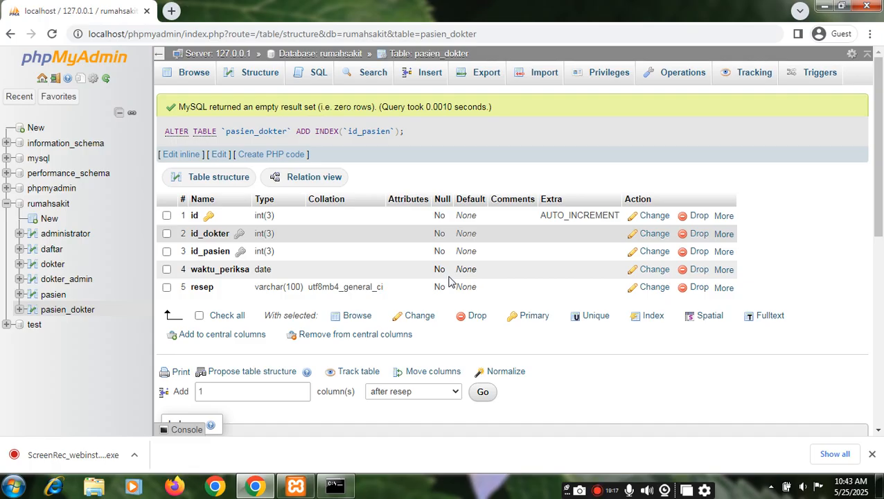
# Check the structure of the dokter table and reopen the rumahsakit database's ERD RS page in the Designer
pyautogui.click(33, 266)
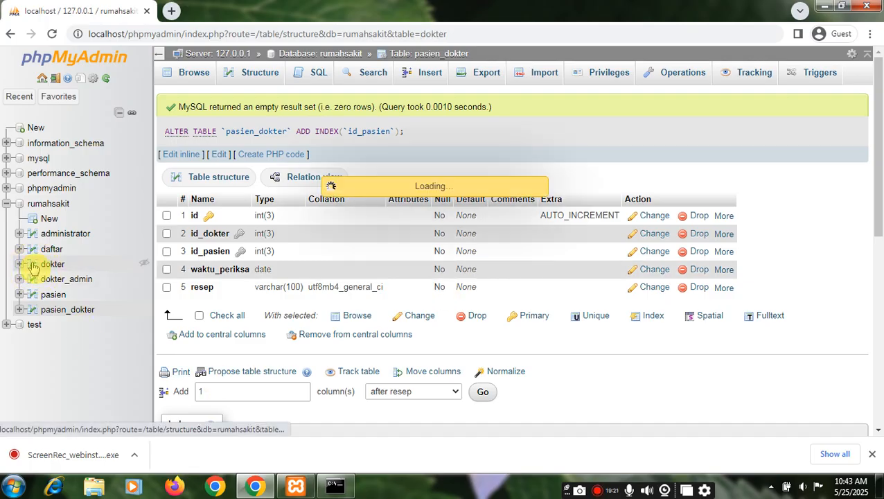
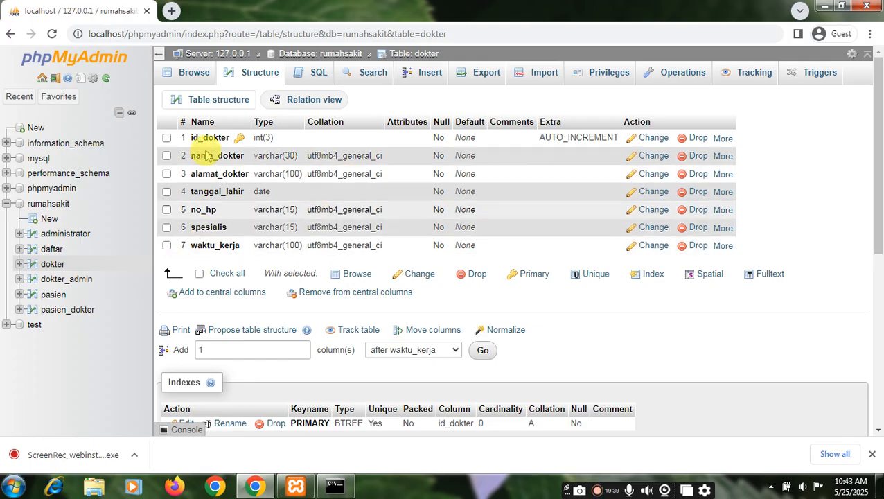
pyautogui.click(309, 55)
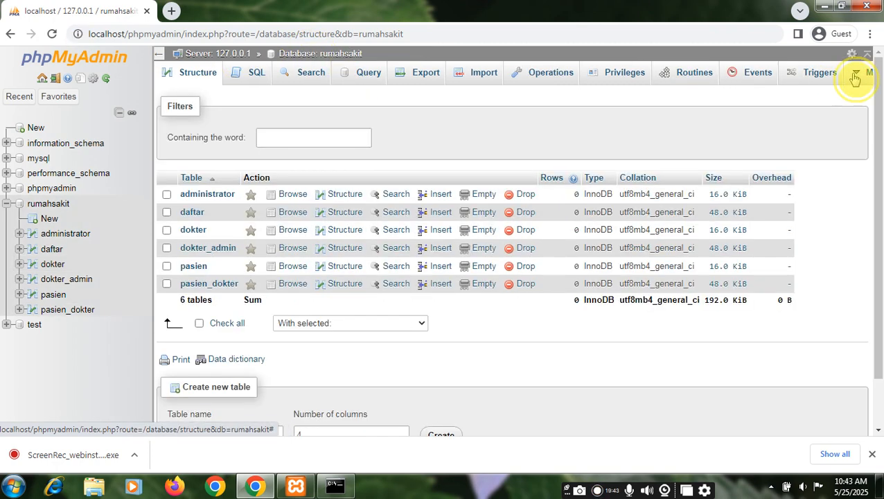
pyautogui.moveTo(858, 74)
pyautogui.click(831, 122)
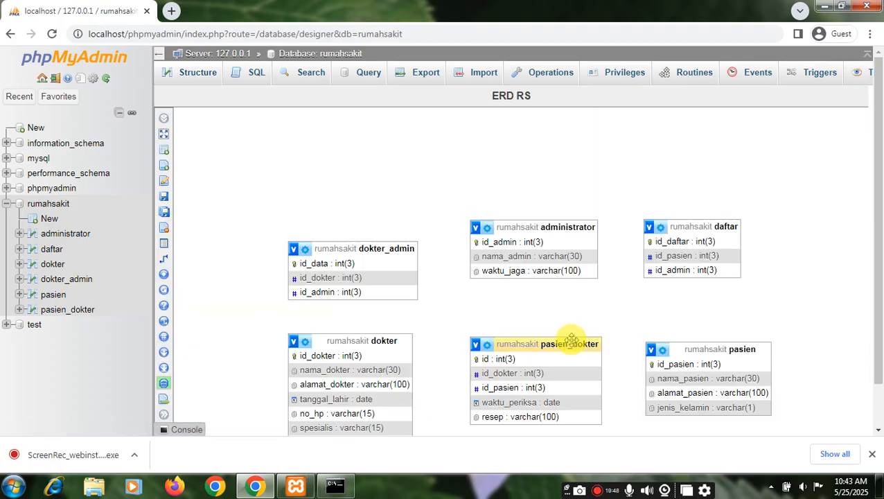
pyautogui.scroll(-1, 804, 308)
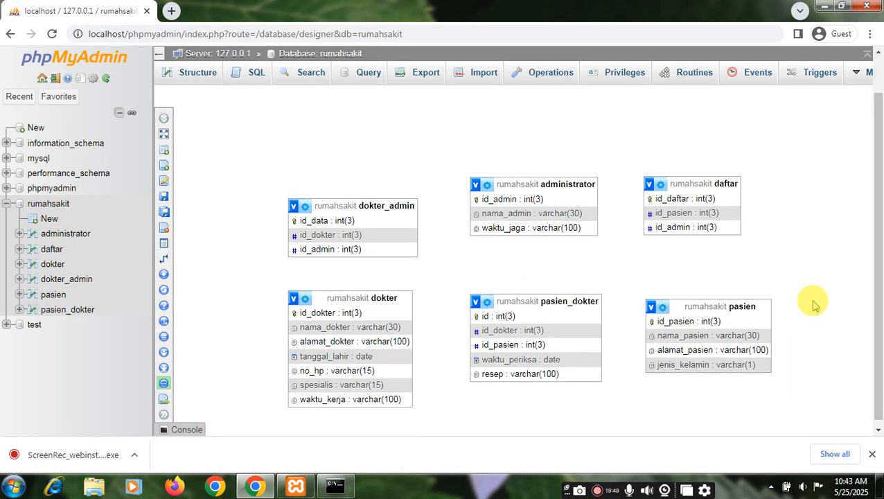
pyautogui.scroll(1, 815, 305)
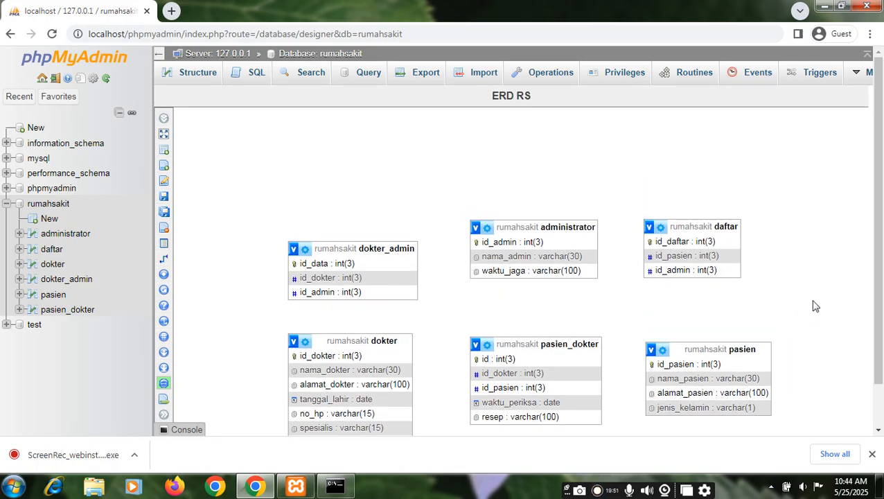
pyautogui.click(816, 303)
# Start a relationship with pasien's id_pasien as the referenced key and pasien_dokter's id_pasien as the foreign key
pyautogui.moveTo(161, 284)
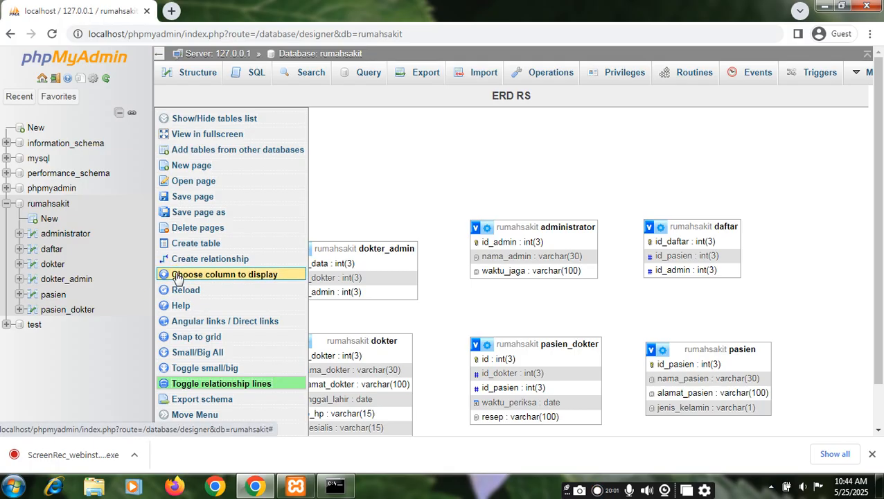
pyautogui.click(177, 276)
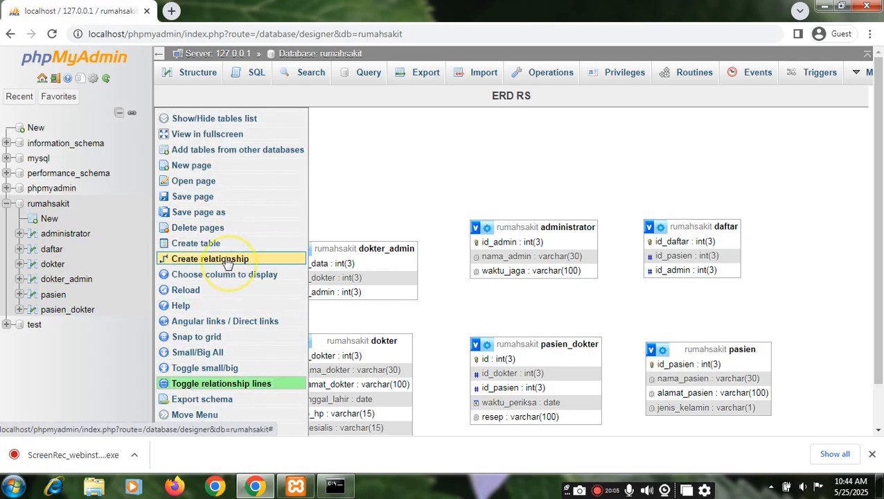
pyautogui.click(228, 264)
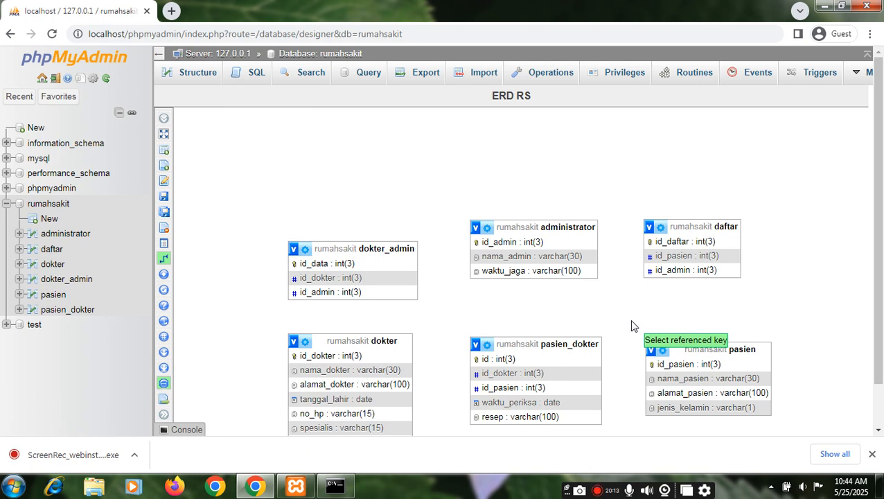
pyautogui.click(651, 306)
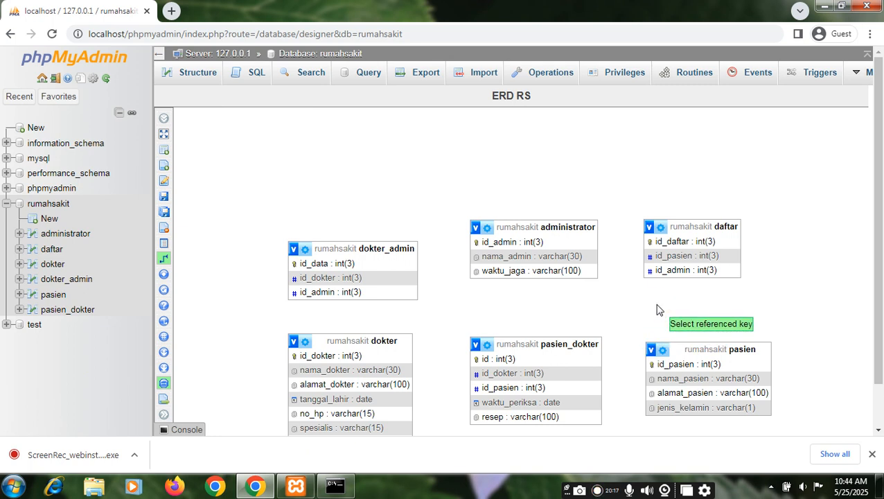
pyautogui.click(657, 366)
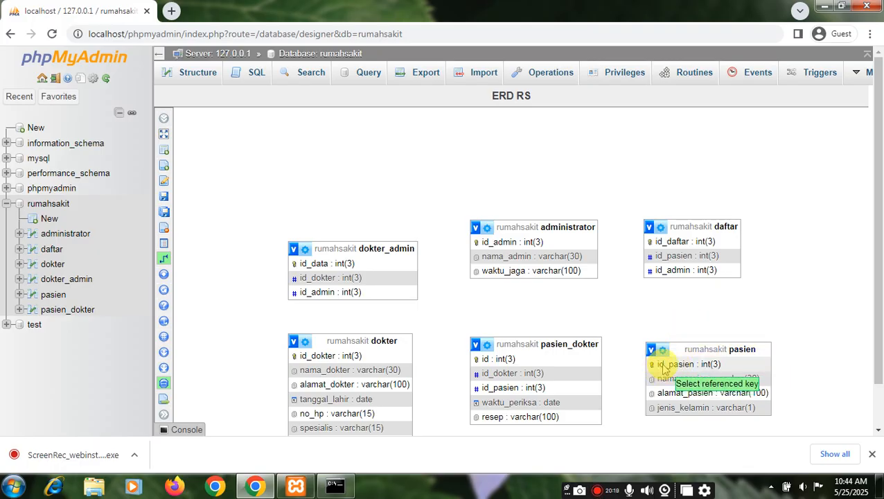
pyautogui.click(659, 365)
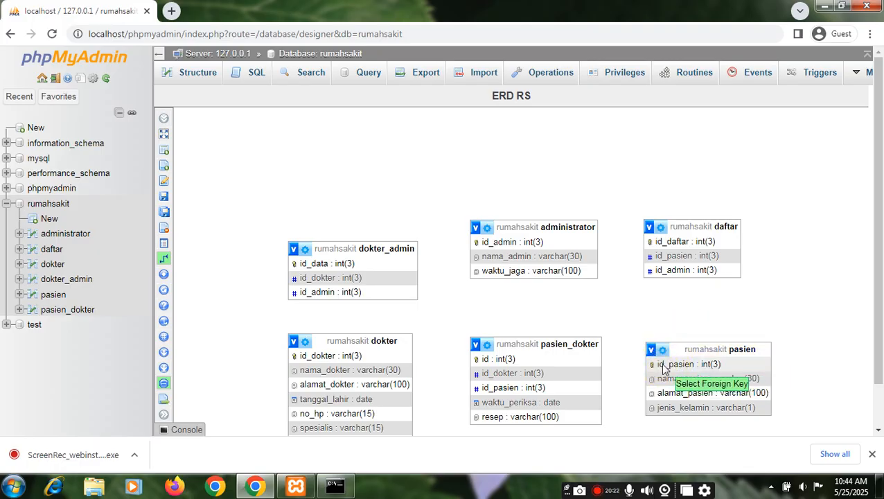
pyautogui.click(645, 364)
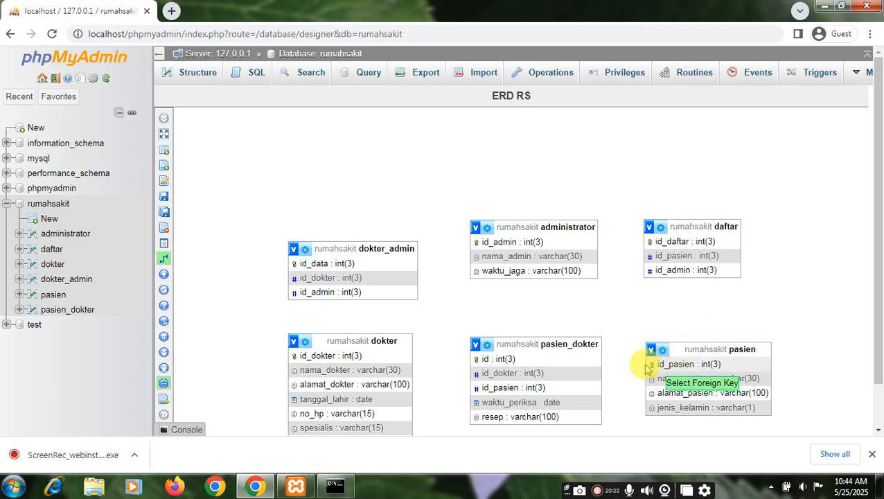
pyautogui.click(583, 391)
pyautogui.click(584, 389)
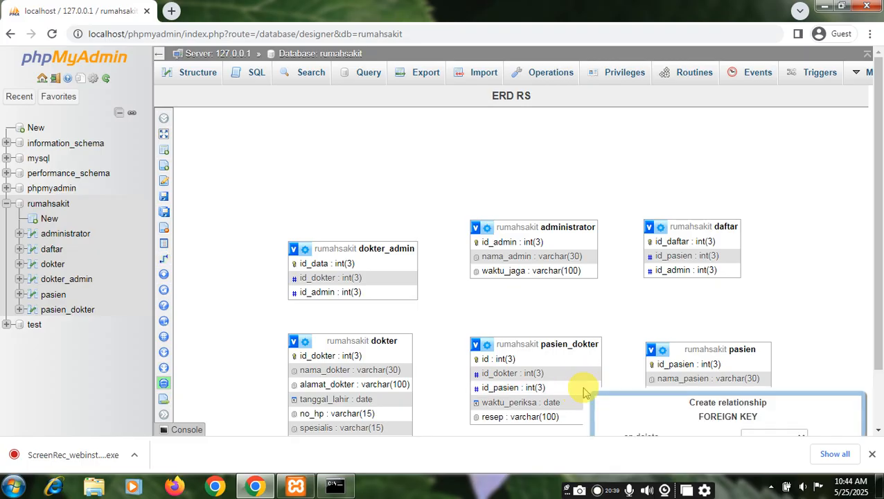
# Set both on delete and on update to CASCADE for the pasien to pasien_dokter foreign key and create the relationship
pyautogui.scroll(-1, 644, 404)
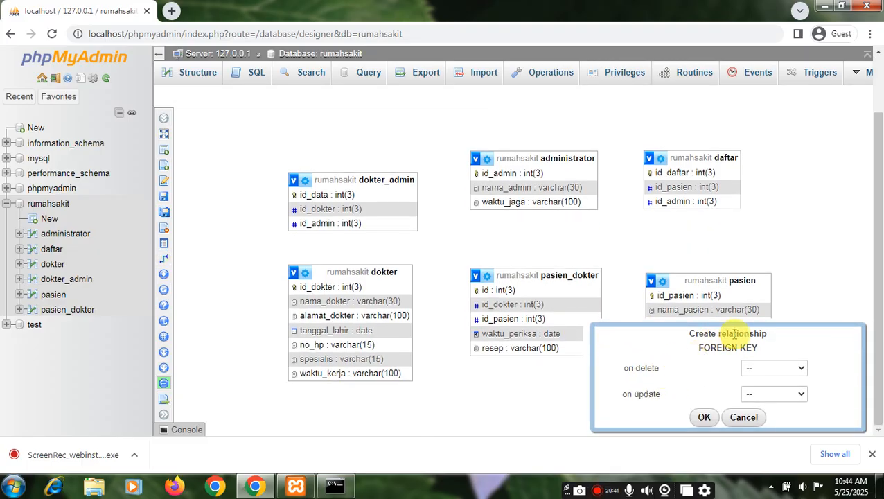
pyautogui.click(801, 372)
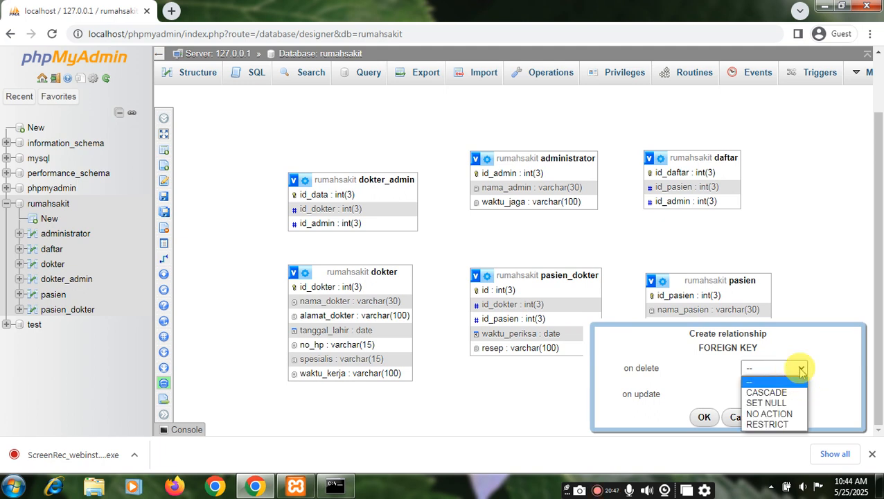
pyautogui.click(785, 391)
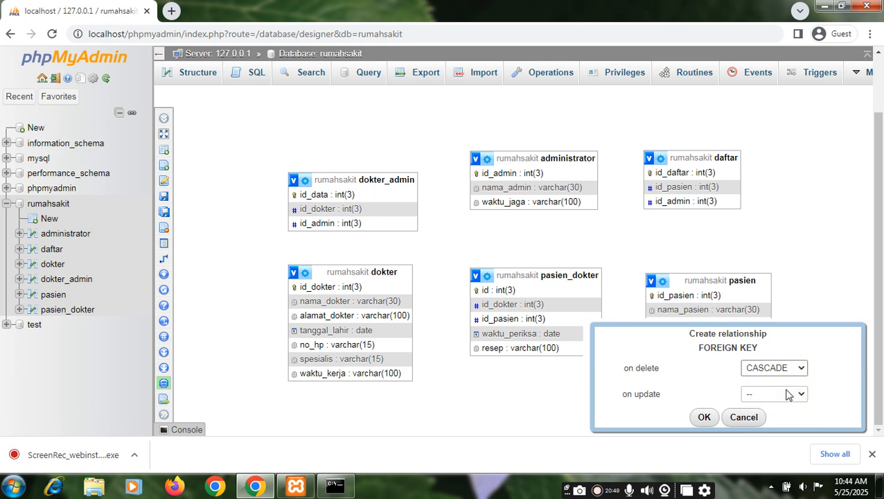
pyautogui.click(800, 398)
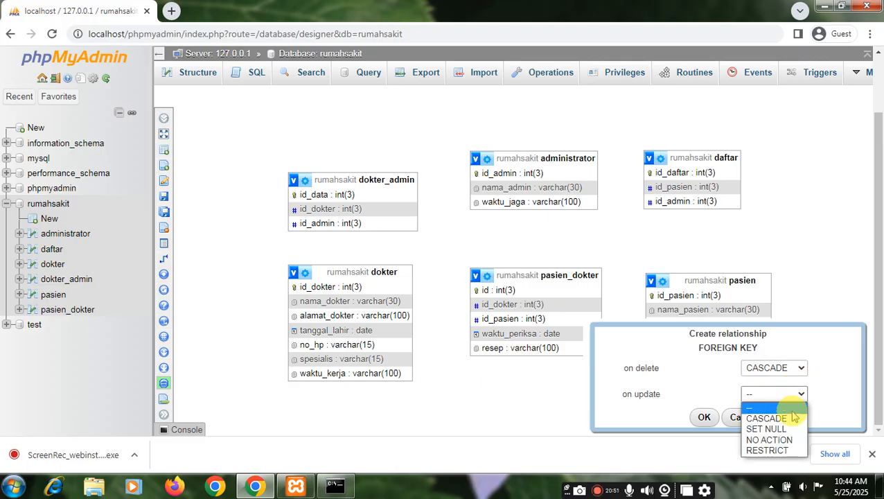
pyautogui.click(769, 414)
pyautogui.click(704, 417)
pyautogui.click(813, 314)
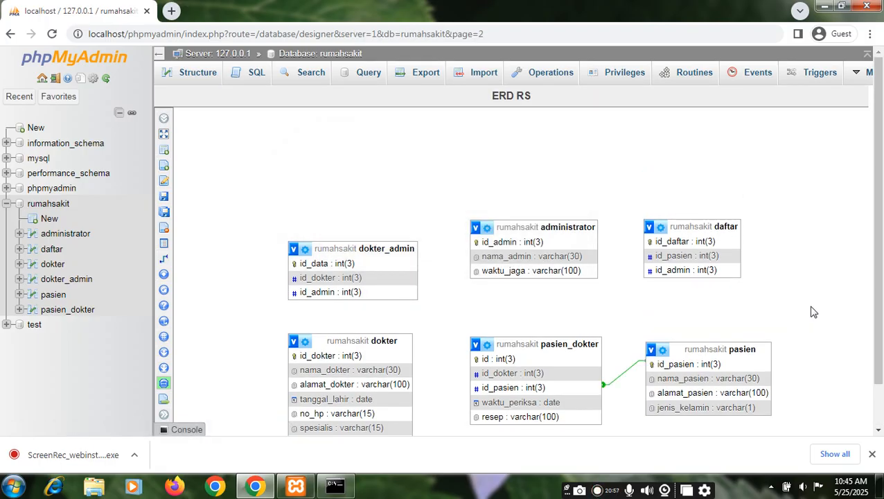
pyautogui.click(811, 298)
# Create a relationship from pasien's id_pasien to the id_pasien foreign key in daftar, with CASCADE on delete and on update
pyautogui.moveTo(184, 241)
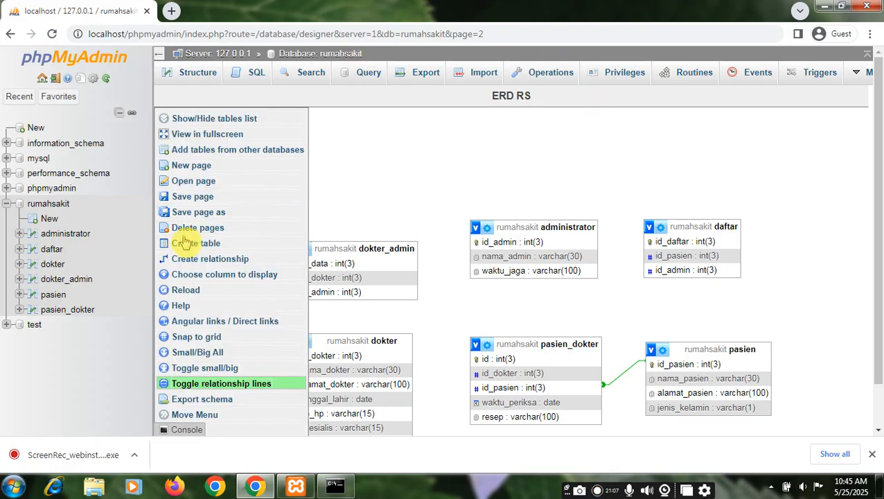
pyautogui.click(235, 257)
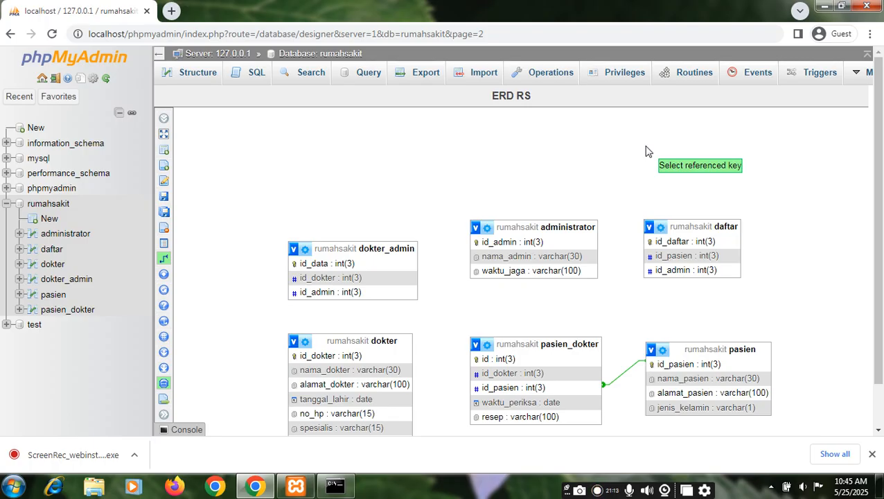
pyautogui.click(652, 365)
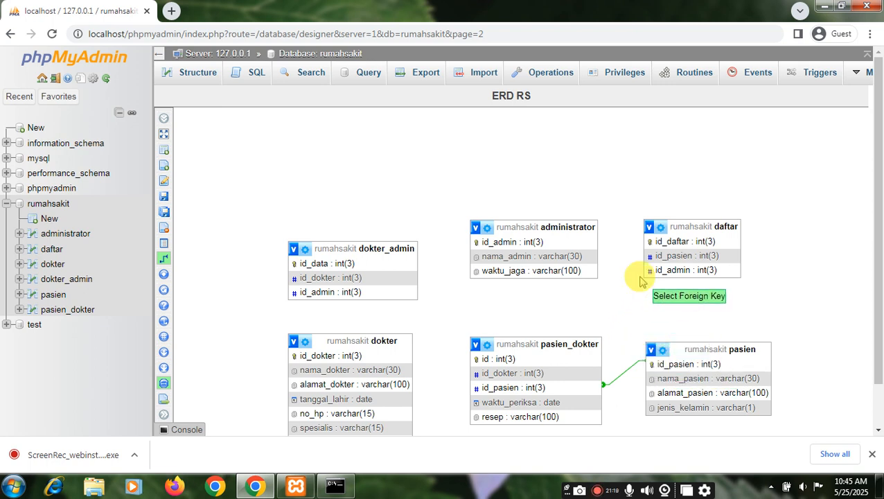
pyautogui.click(658, 256)
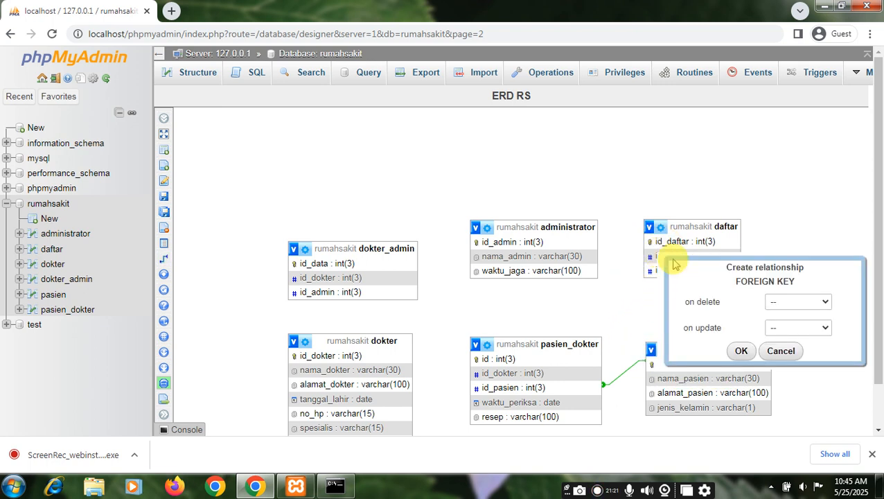
pyautogui.click(821, 301)
pyautogui.click(817, 327)
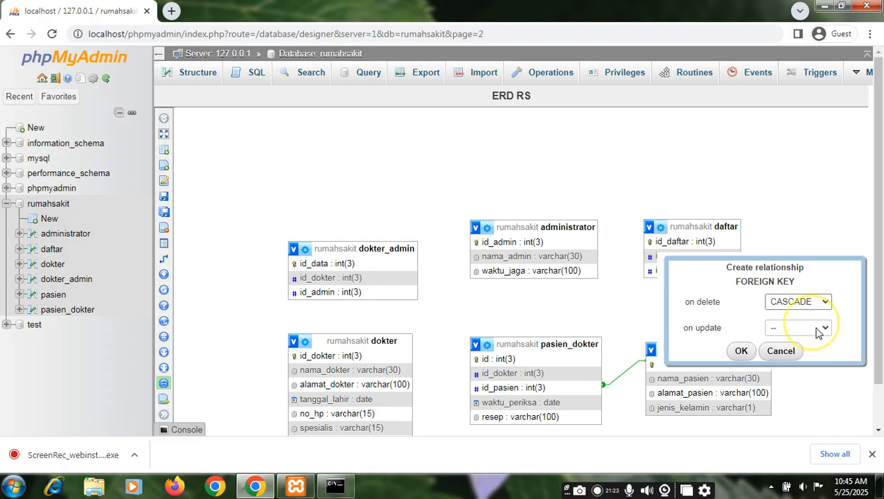
pyautogui.click(821, 328)
pyautogui.click(797, 347)
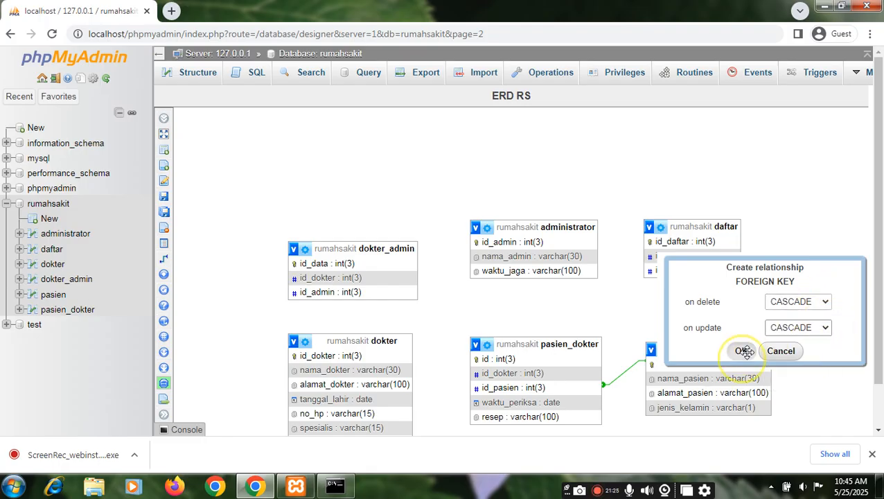
pyautogui.click(742, 350)
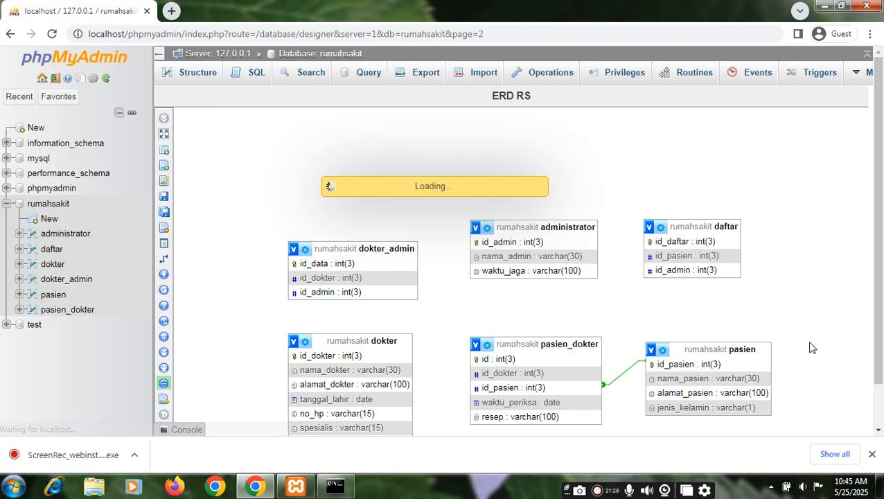
pyautogui.click(812, 320)
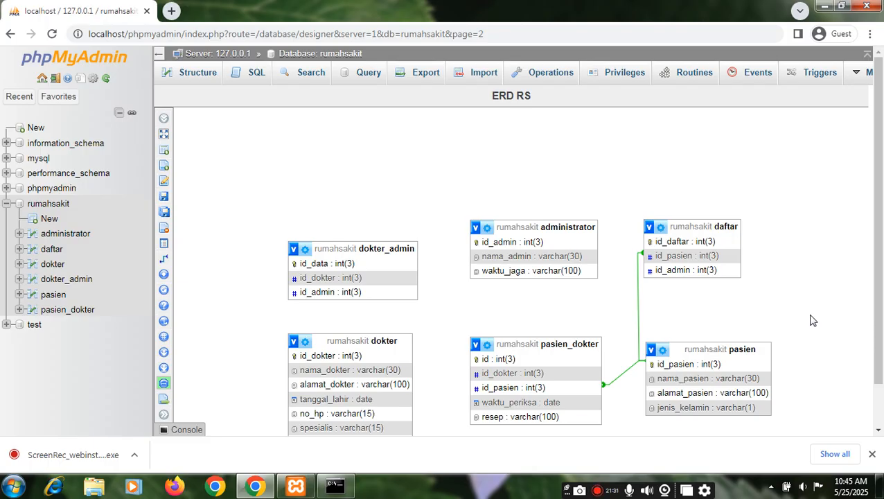
# Create a relationship from administrator's id_admin to the id_admin foreign key in daftar, with CASCADE on delete and on update
pyautogui.moveTo(163, 276)
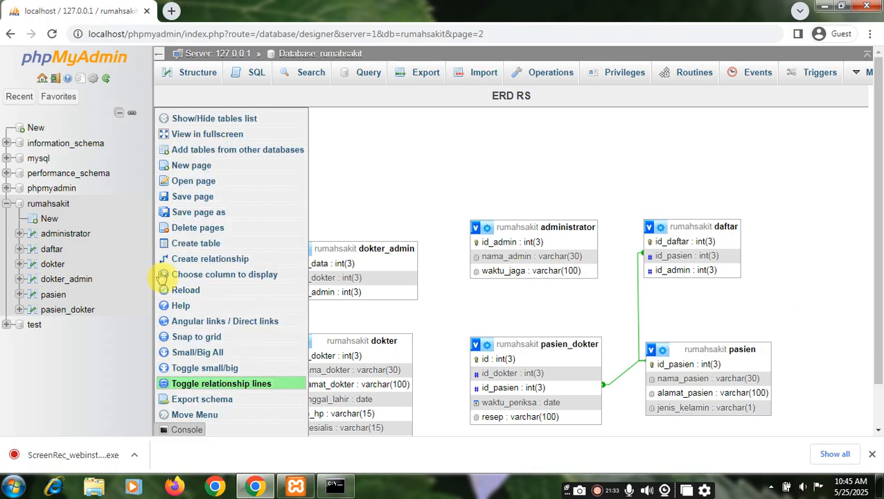
pyautogui.click(201, 259)
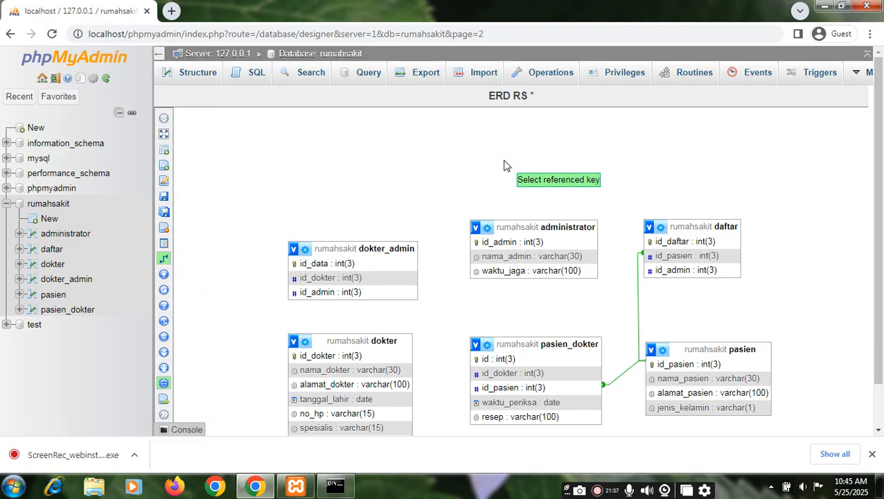
pyautogui.click(577, 240)
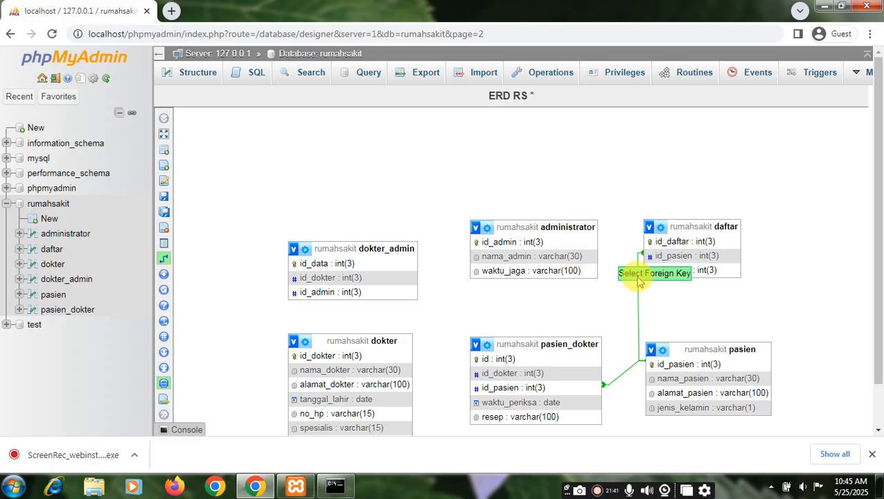
pyautogui.click(654, 272)
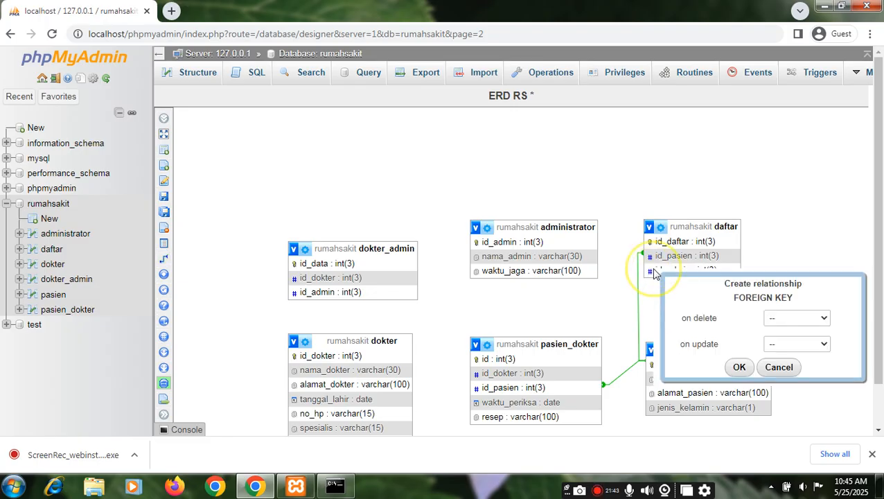
pyautogui.click(793, 318)
pyautogui.click(795, 342)
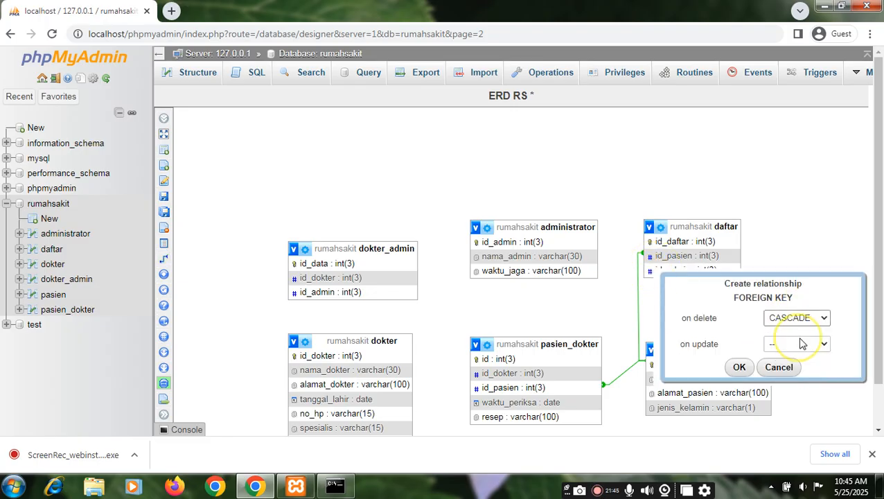
pyautogui.click(813, 343)
pyautogui.click(802, 358)
pyautogui.click(823, 344)
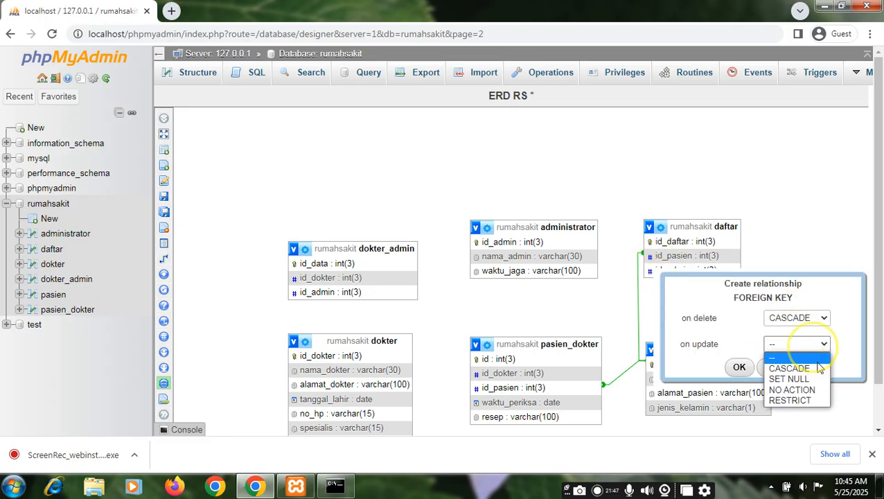
pyautogui.click(809, 365)
pyautogui.click(740, 368)
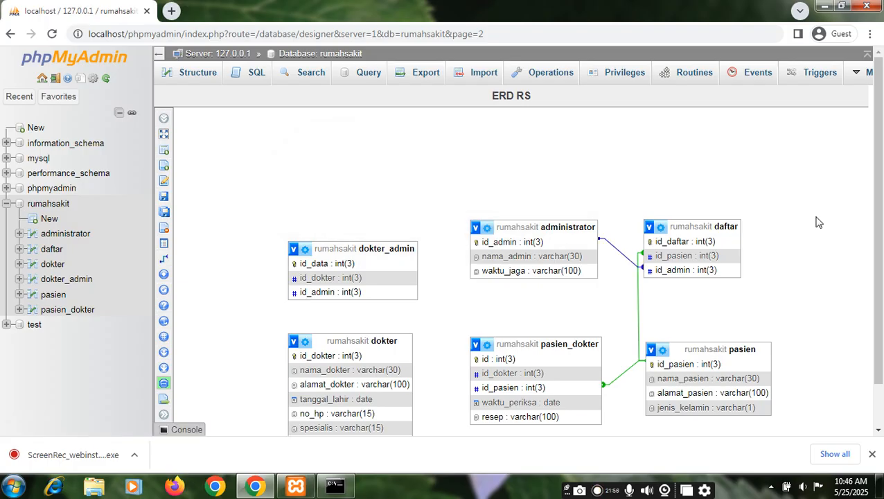
# Create a relationship from administrator's id_admin to the id_admin foreign key in dokter_admin, with CASCADE on delete and on update
pyautogui.click(478, 274)
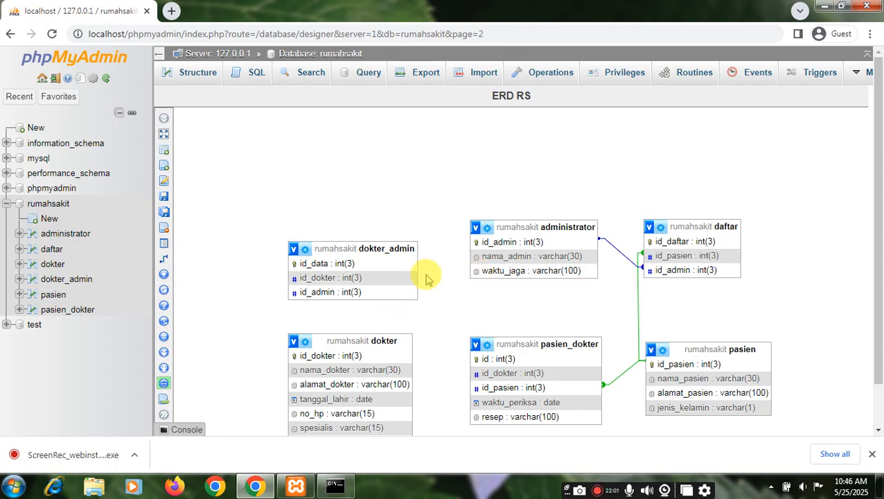
pyautogui.click(174, 258)
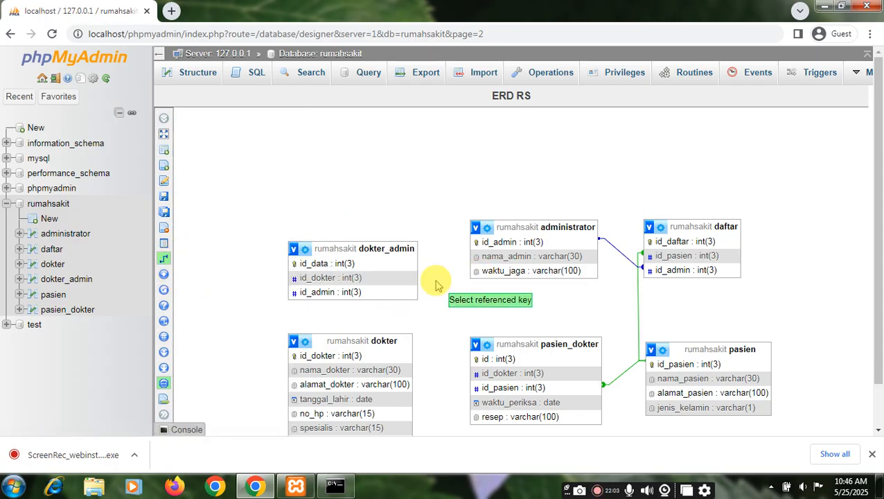
pyautogui.click(484, 244)
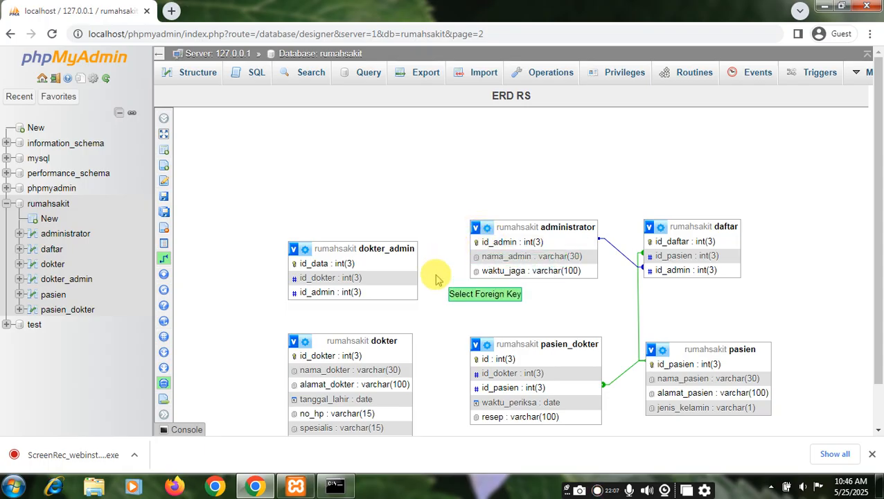
pyautogui.click(403, 293)
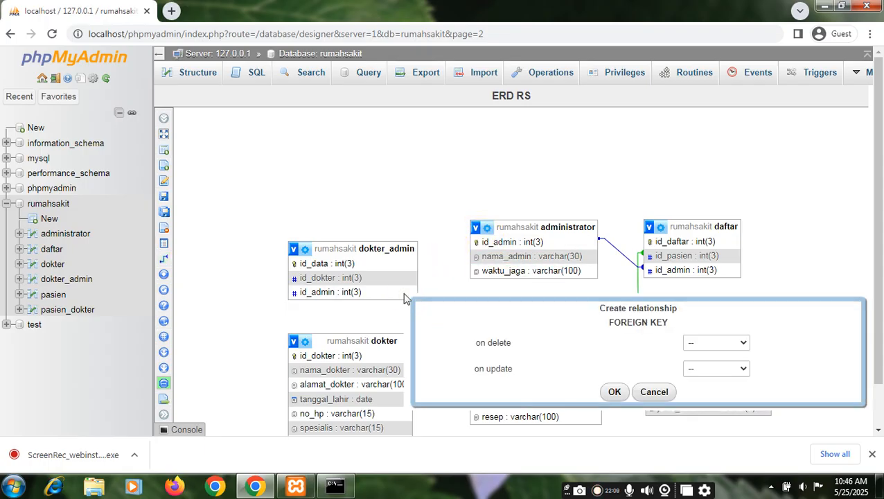
pyautogui.click(727, 343)
pyautogui.click(724, 368)
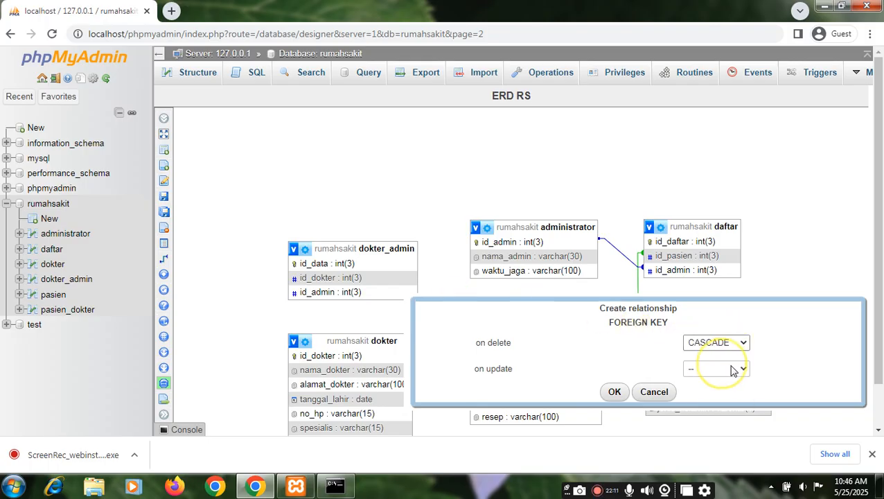
pyautogui.click(728, 368)
pyautogui.click(709, 393)
pyautogui.click(613, 392)
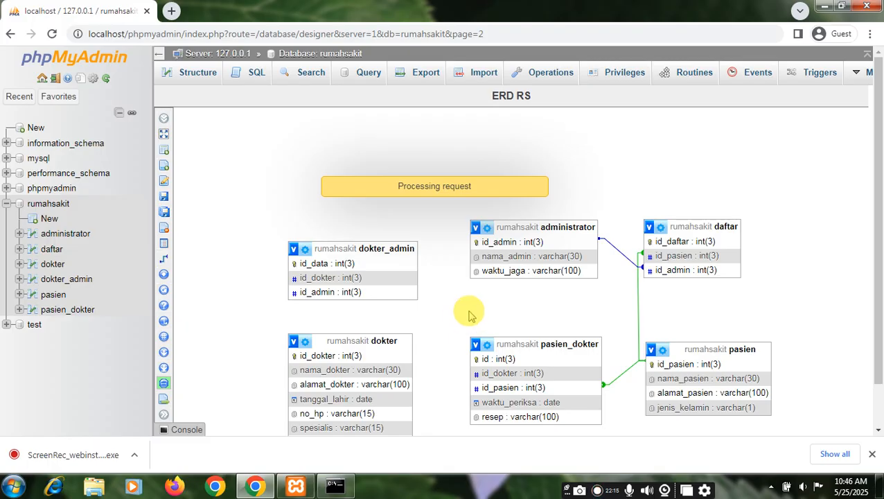
pyautogui.scroll(-1, 460, 302)
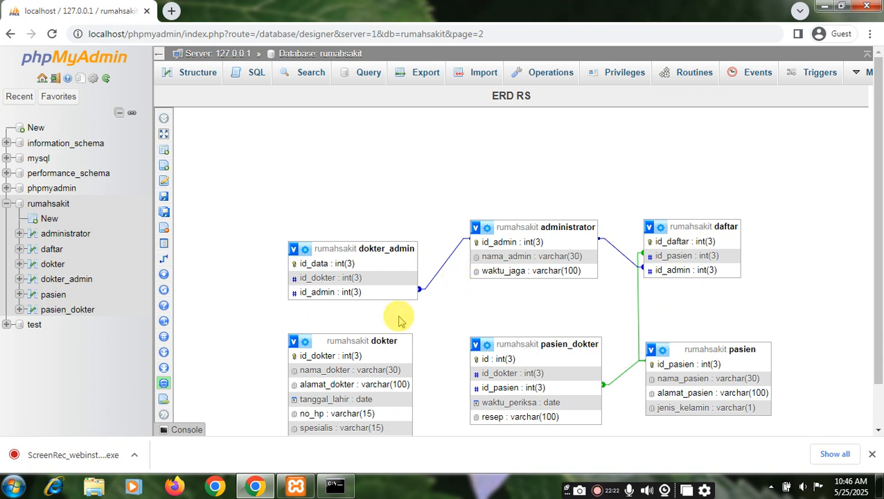
# Create a relationship from dokter's id_dokter to the id_dokter foreign key in dokter_admin, with CASCADE on delete and on update
pyautogui.scroll(-1, 305, 385)
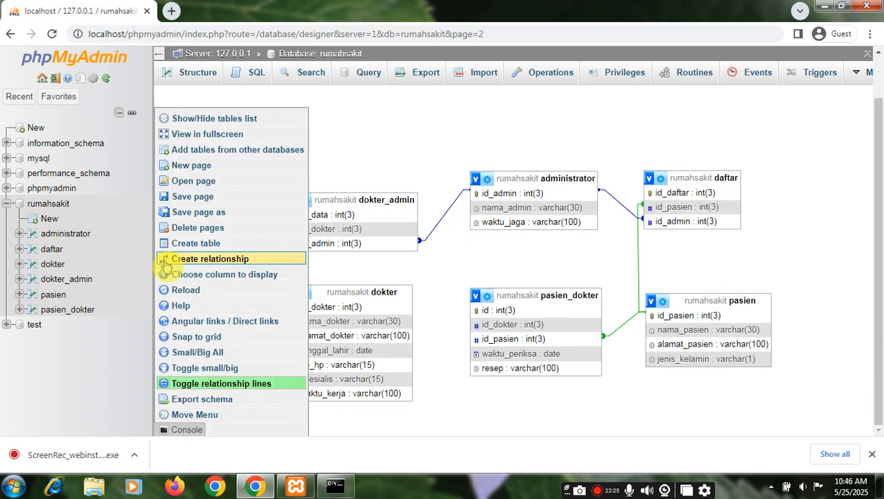
pyautogui.click(173, 259)
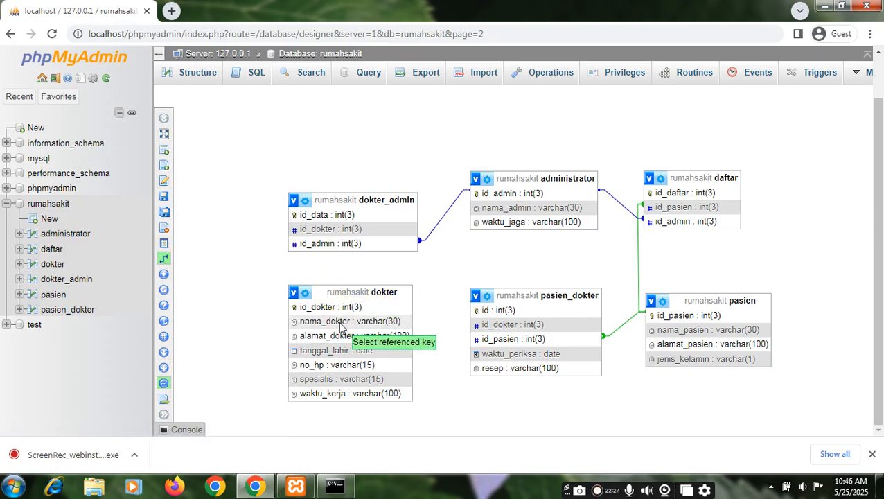
pyautogui.click(296, 307)
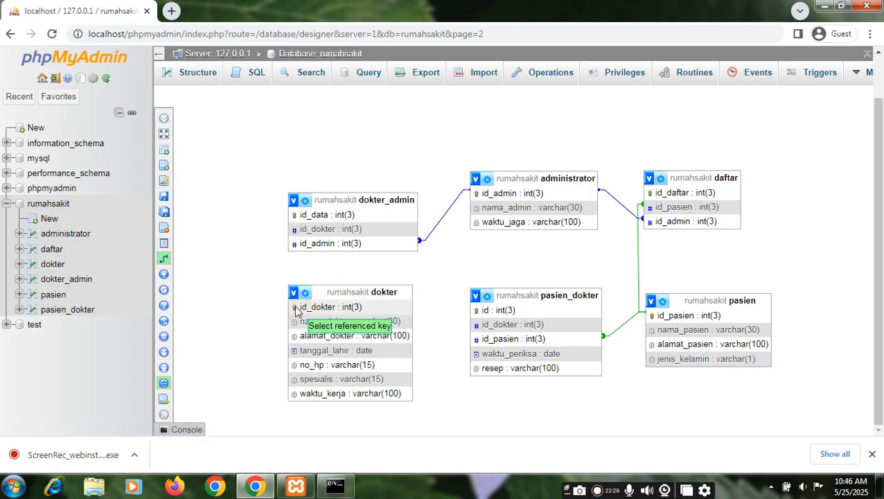
pyautogui.click(291, 230)
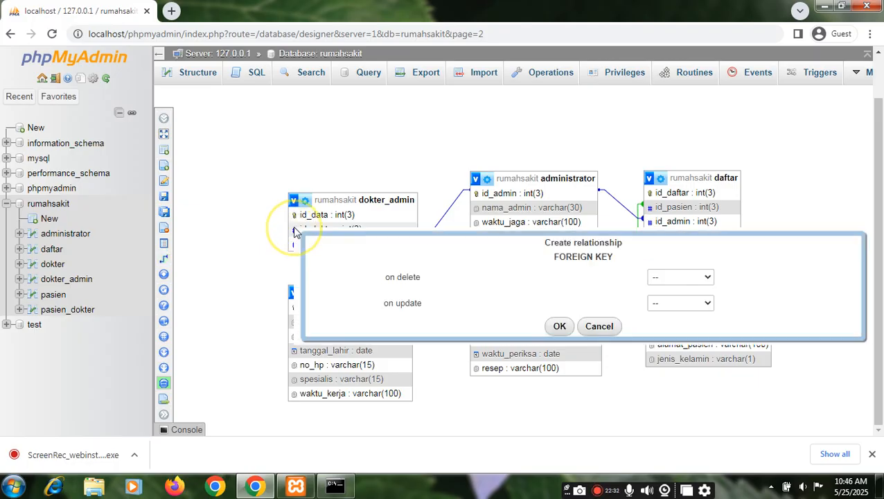
pyautogui.click(693, 277)
pyautogui.click(672, 300)
pyautogui.click(686, 304)
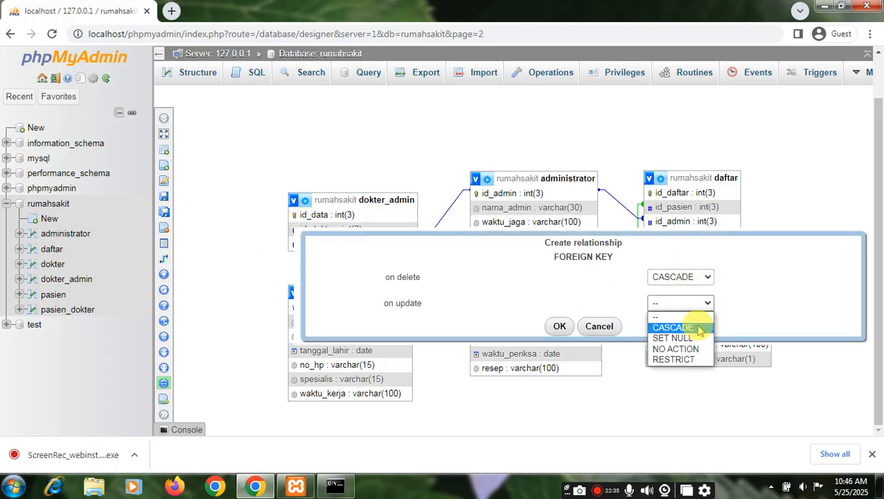
pyautogui.click(672, 327)
pyautogui.click(559, 326)
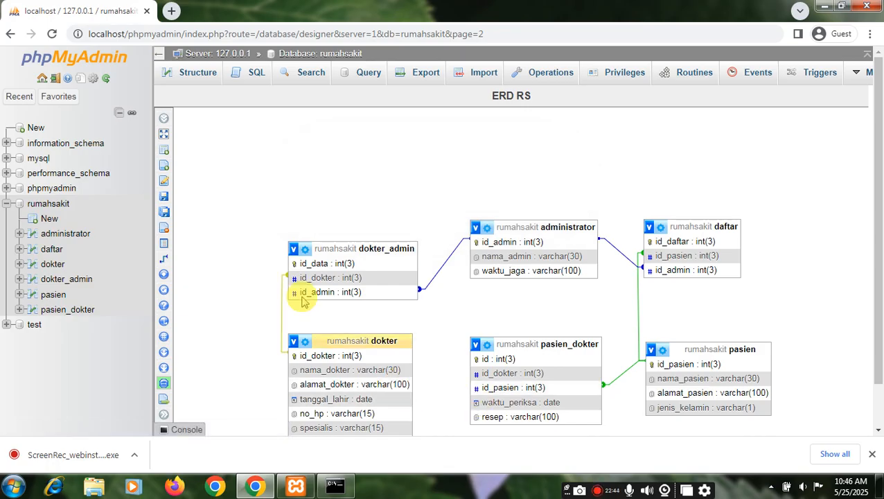
# Create a relationship from dokter's id_dokter to the id_dokter foreign key in pasien_dokter, with CASCADE on delete and on update
pyautogui.click(165, 267)
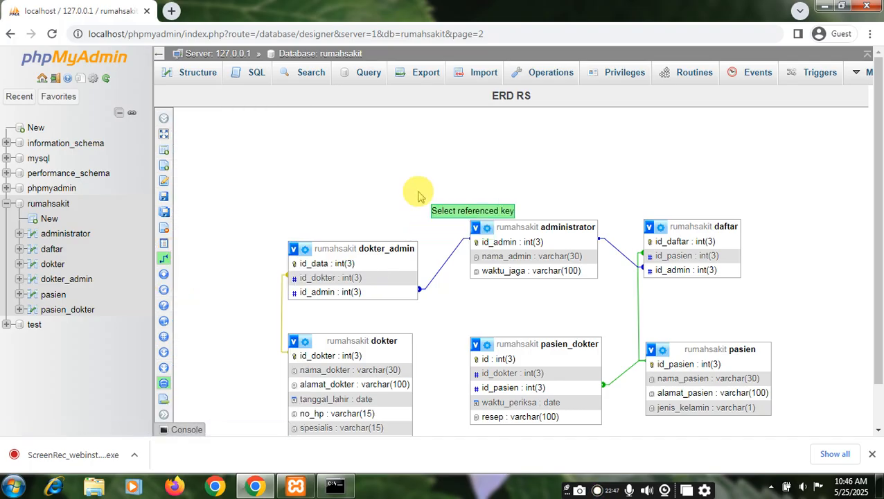
pyautogui.click(383, 355)
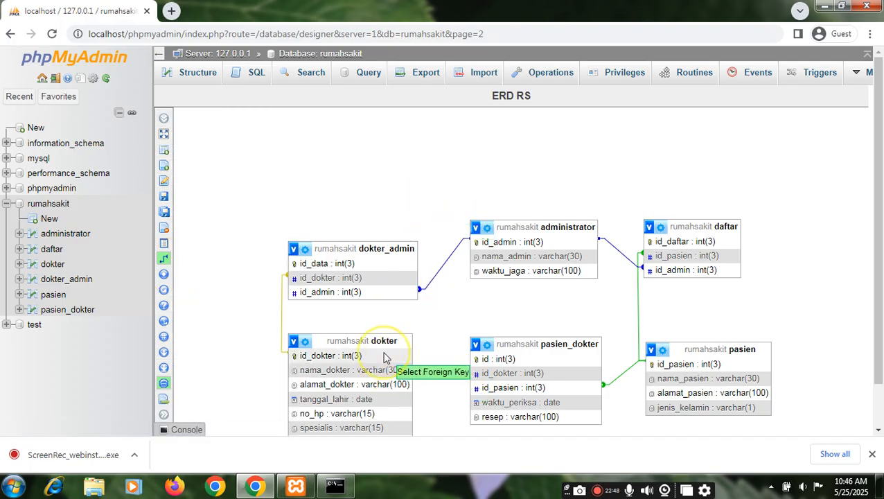
pyautogui.click(485, 374)
pyautogui.scroll(-1, 693, 354)
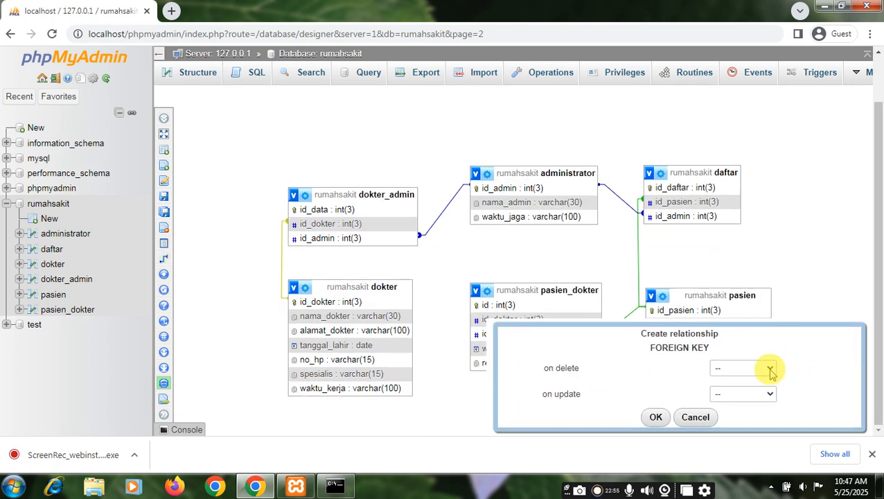
pyautogui.click(772, 368)
pyautogui.click(768, 387)
pyautogui.click(767, 395)
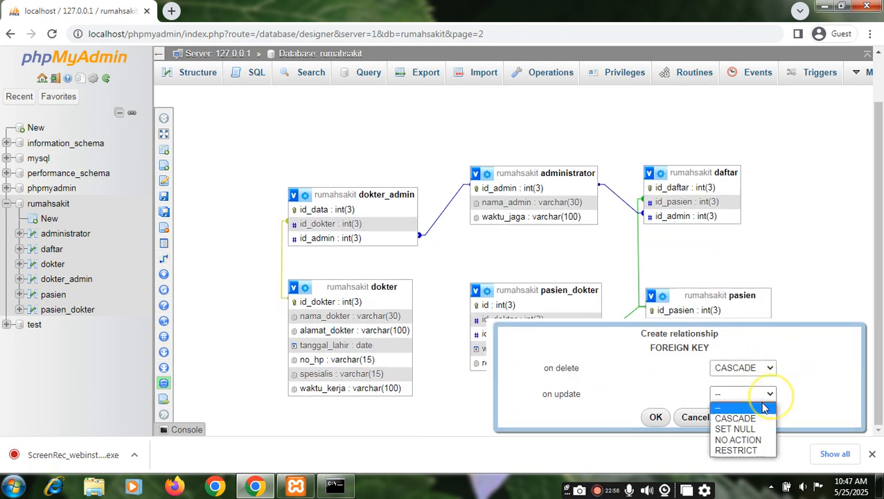
pyautogui.click(741, 418)
pyautogui.click(656, 417)
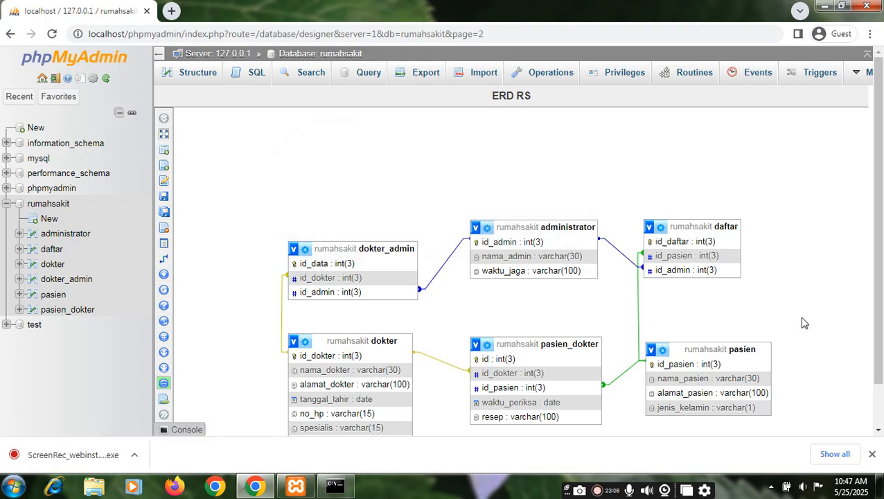
# Save the ERD RS Designer page with its current table layout
pyautogui.click(803, 323)
pyautogui.click(804, 324)
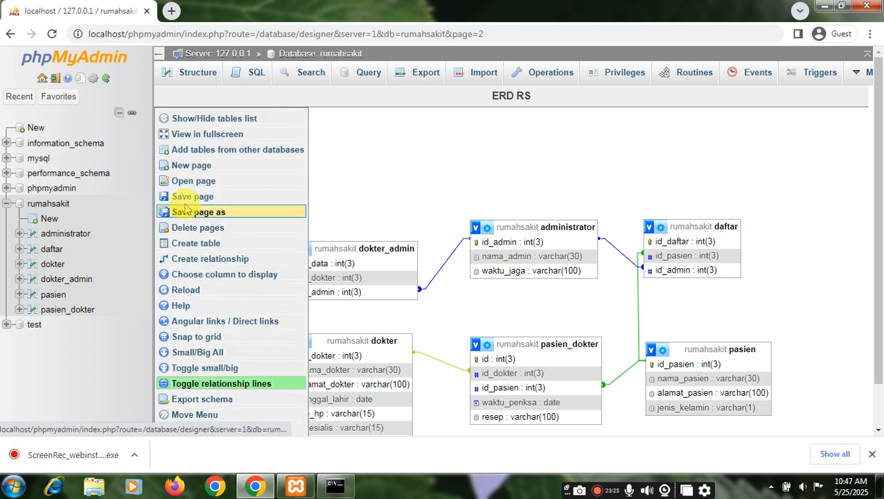
pyautogui.click(239, 198)
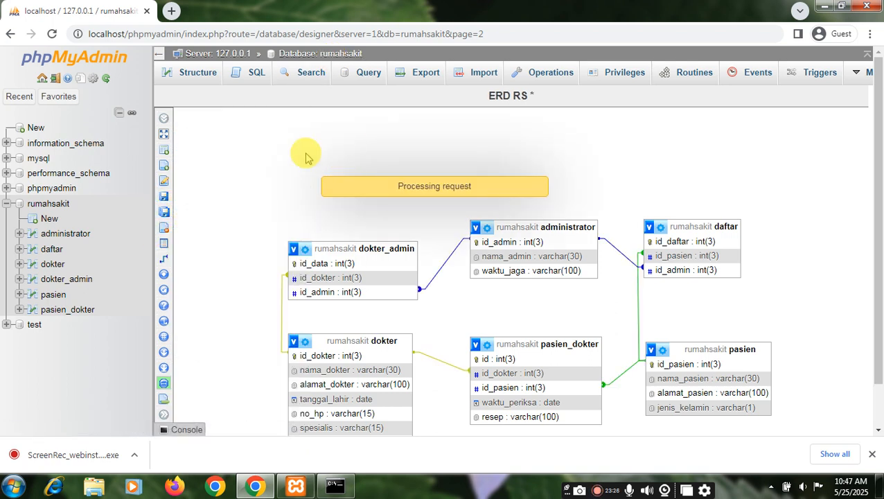
# Start a new row in the rumahsakit database's pasien table with id_pasien 1 and the patient's full name as nama_pasien
pyautogui.click(317, 53)
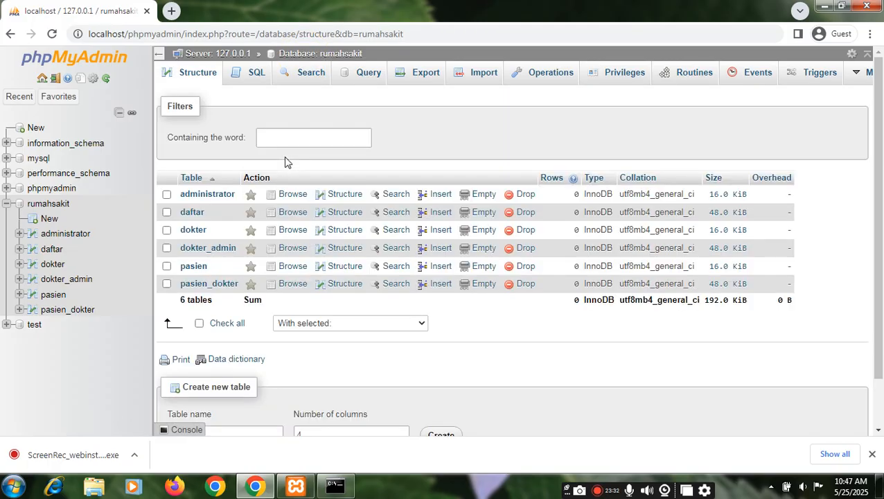
pyautogui.click(194, 268)
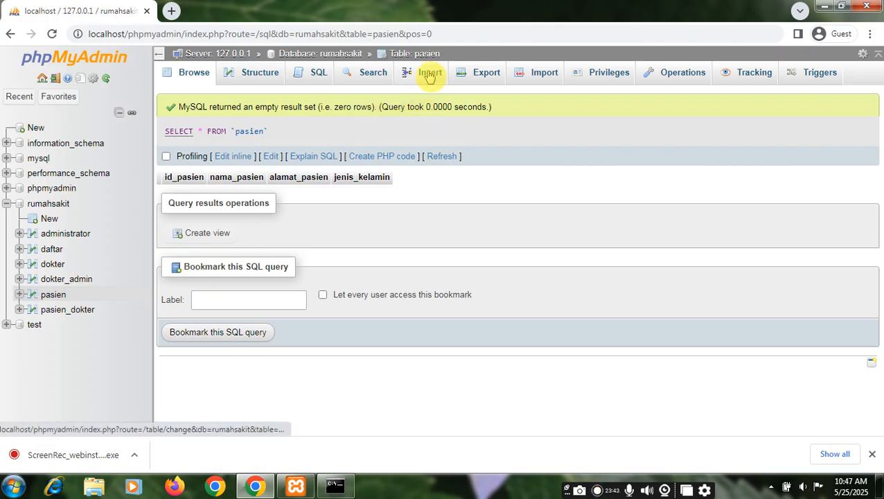
pyautogui.click(429, 75)
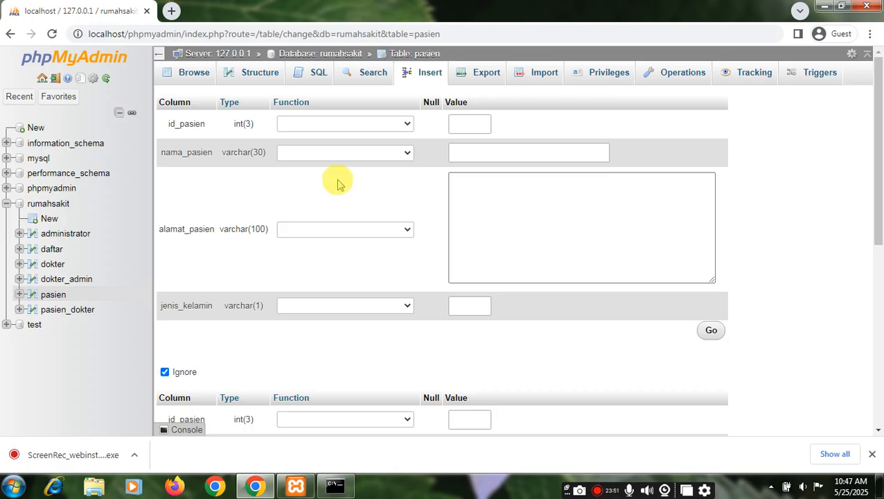
pyautogui.click(462, 124)
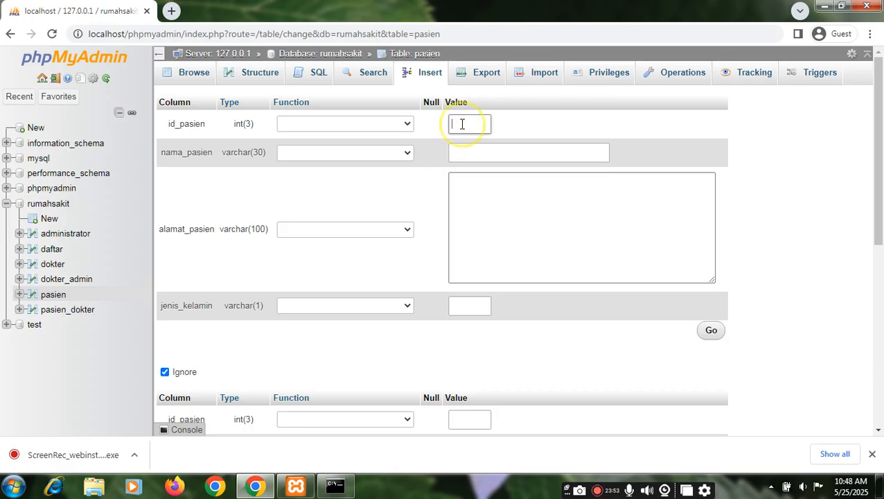
pyautogui.write('1')
pyautogui.click(507, 152)
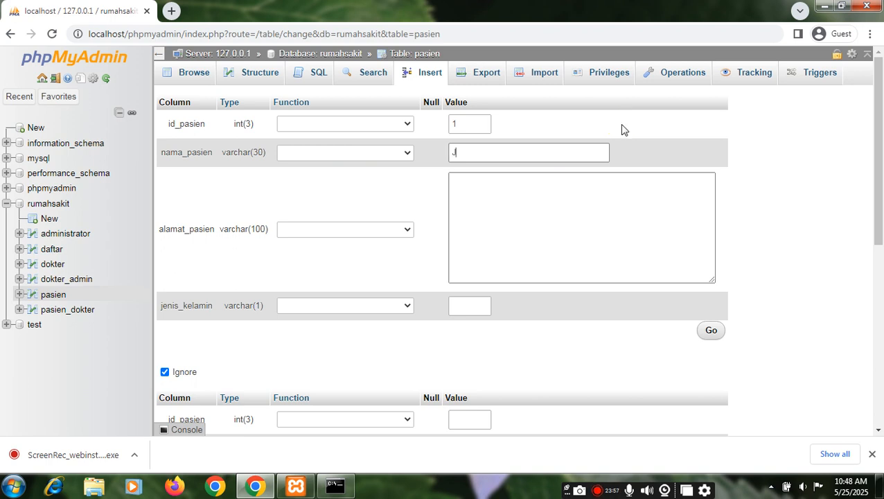
pyautogui.write('Widodo')
# Fill in the patient's address as alamat_pasien, set jenis_kelamin to 1, and insert the first row into pasien
pyautogui.click(588, 186)
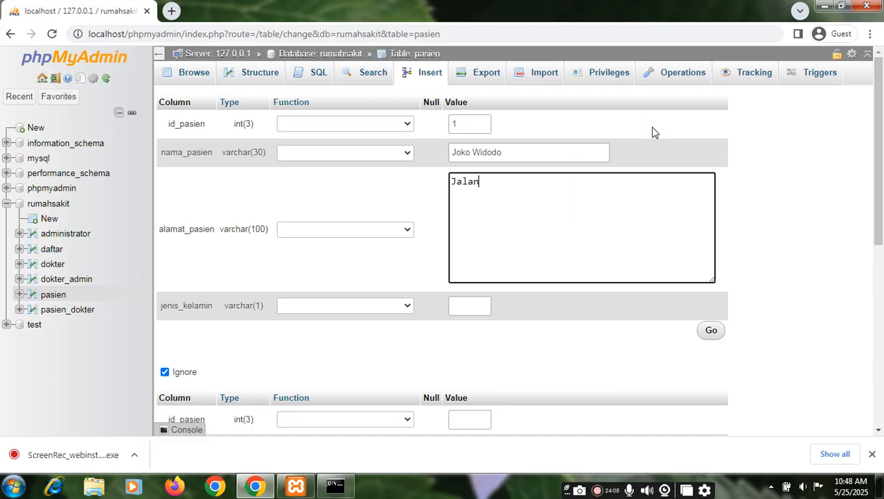
pyautogui.write('Jalan Pakis haji')
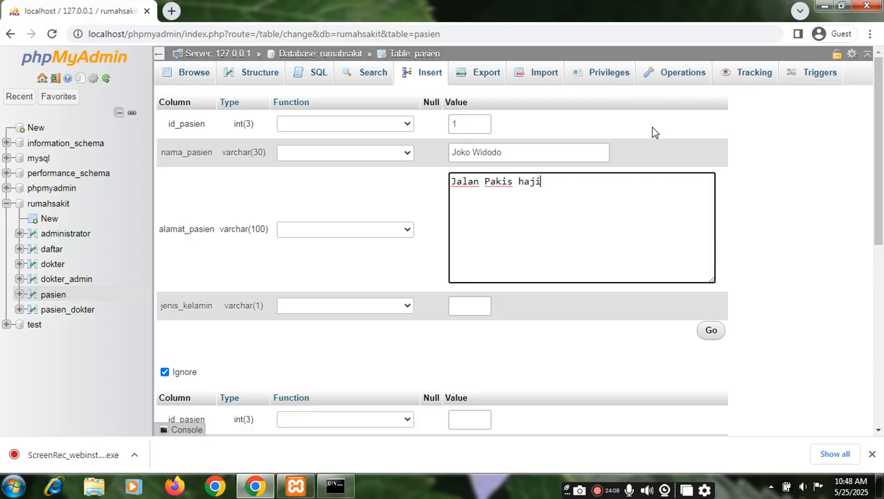
pyautogui.write(' ro 35')
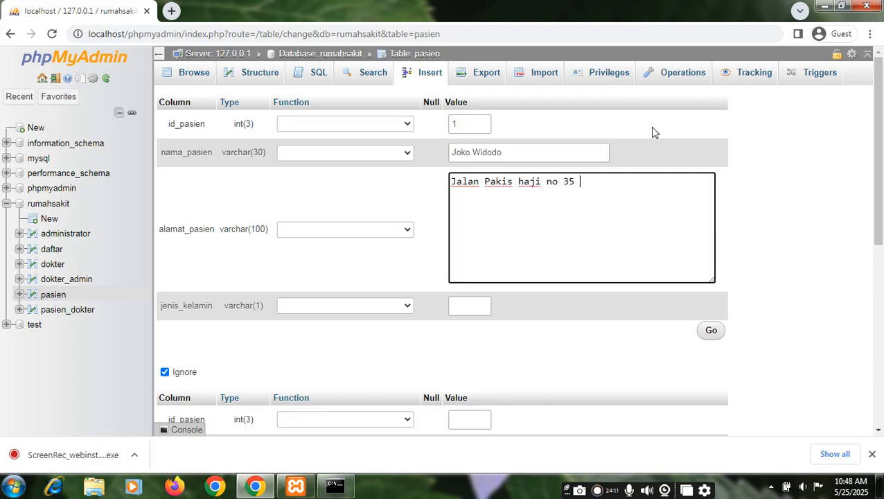
pyautogui.write('Jakarta')
pyautogui.click(573, 148)
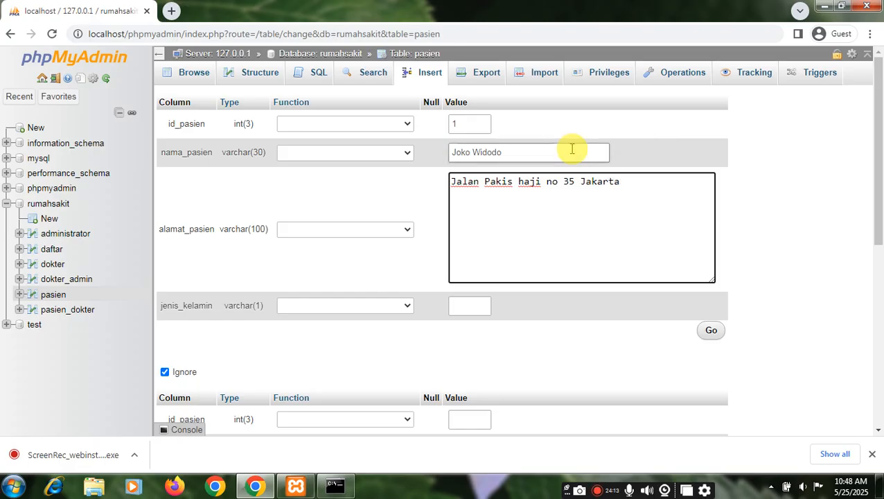
pyautogui.click(469, 307)
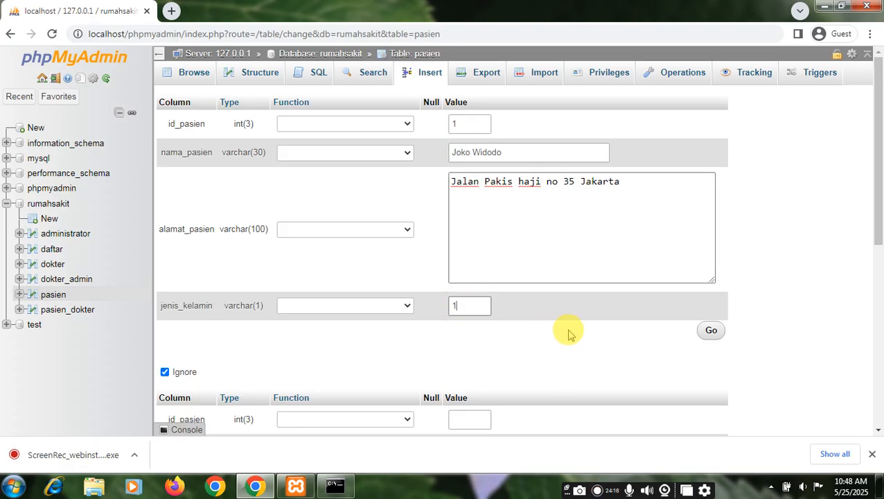
pyautogui.scroll(-3, 573, 336)
pyautogui.scroll(2, 620, 272)
pyautogui.write('1')
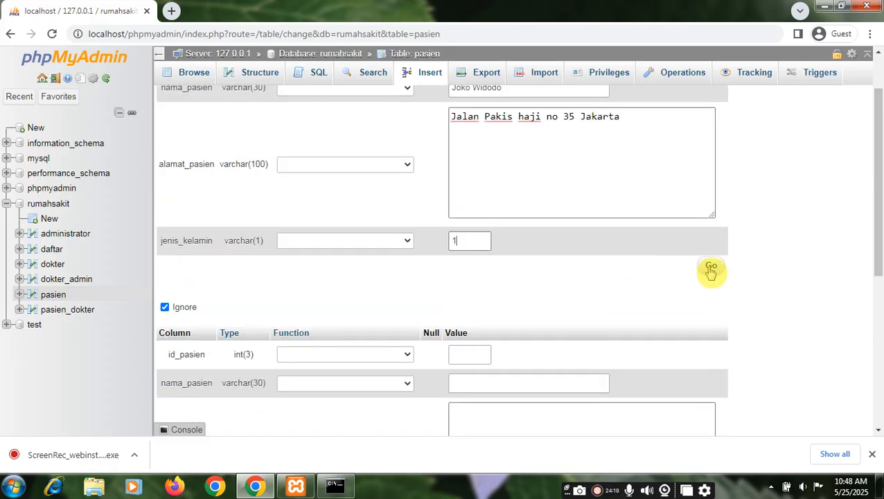
pyautogui.click(711, 266)
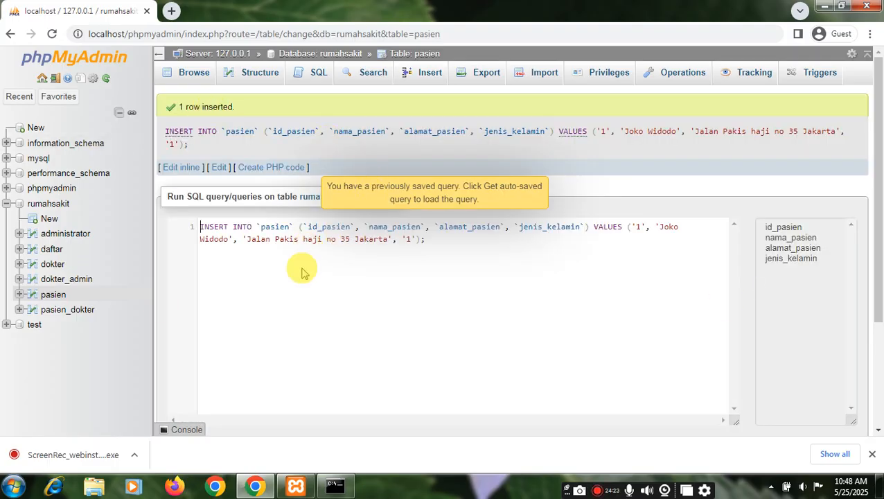
# Browse the pasien table to check its stored rows
pyautogui.click(405, 56)
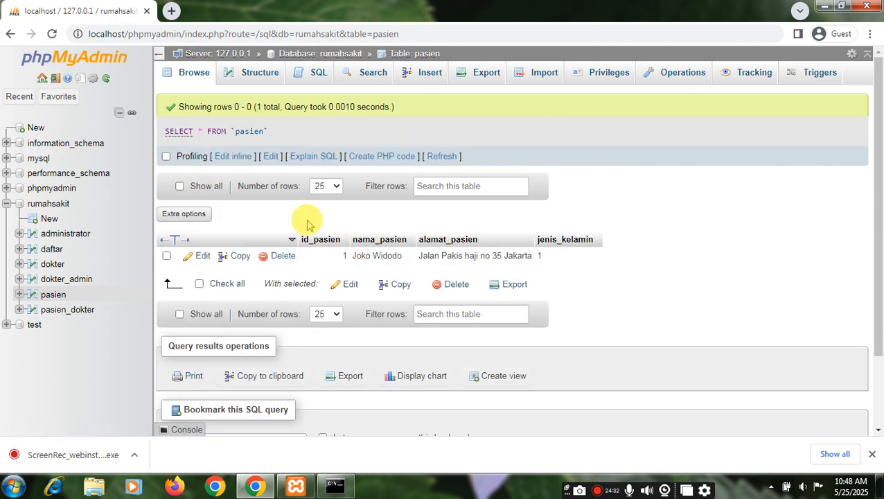
pyautogui.scroll(-2, 425, 247)
pyautogui.scroll(2, 402, 215)
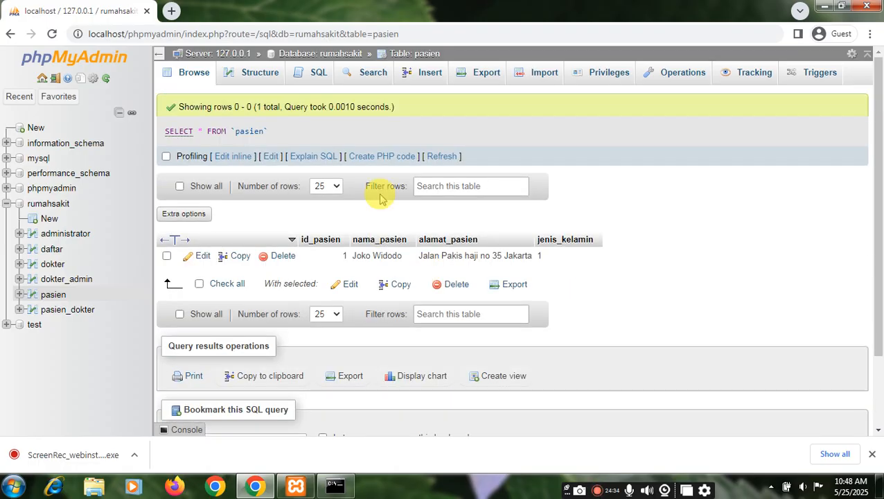
# Start another new row in pasien with id_pasien 2 and the second patient's name as nama_pasien
pyautogui.click(428, 78)
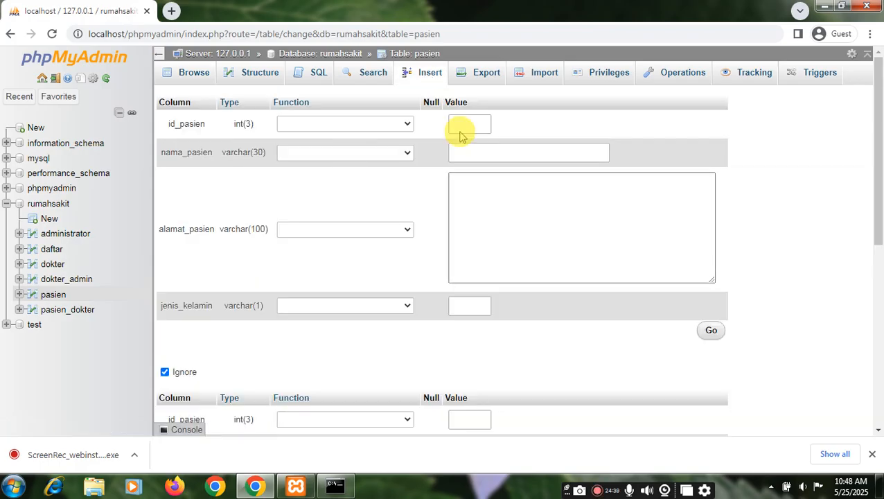
pyautogui.click(465, 125)
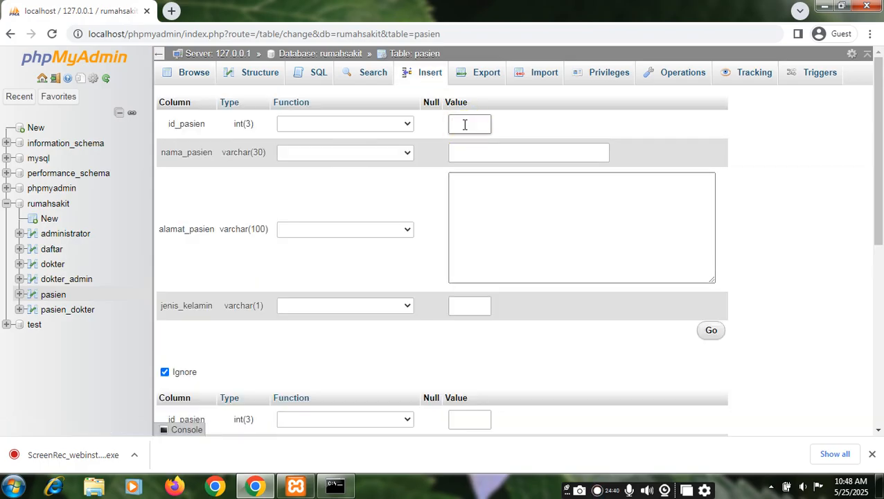
pyautogui.write('2')
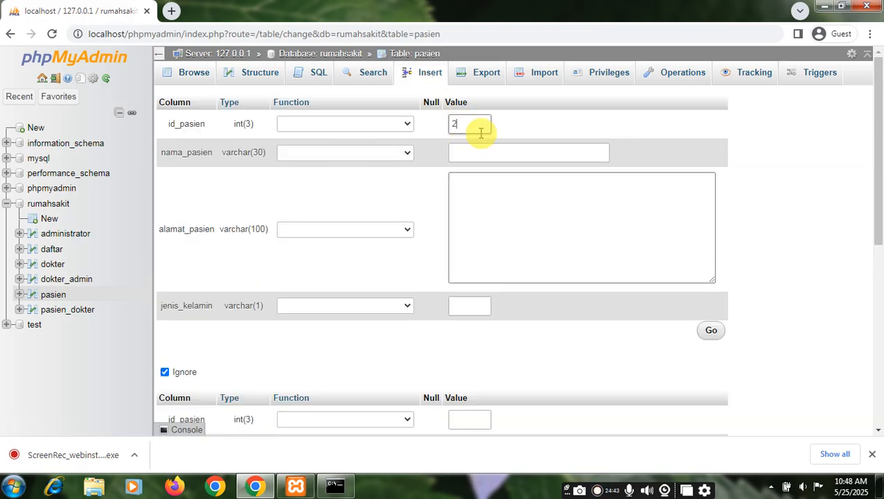
pyautogui.click(484, 151)
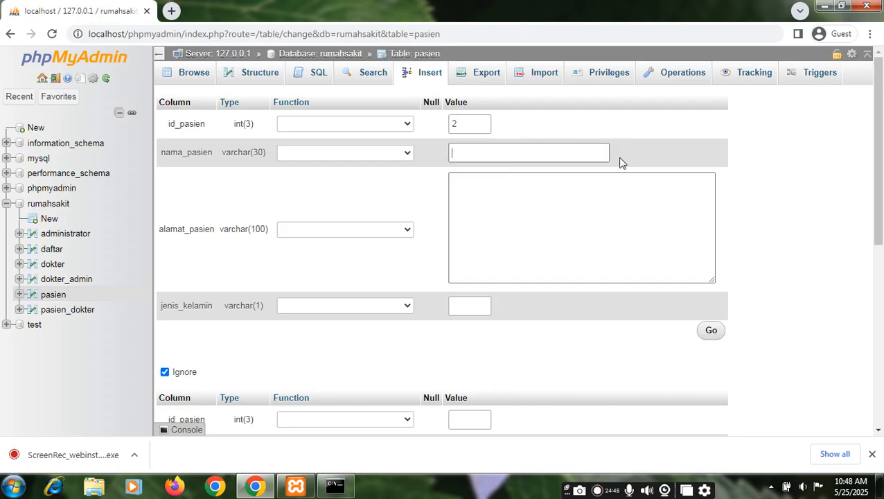
pyautogui.write('Susilo')
# Fill in the second patient's address as alamat_pasien, set jenis_kelamin to 1, and insert the row into pasien
pyautogui.click(593, 192)
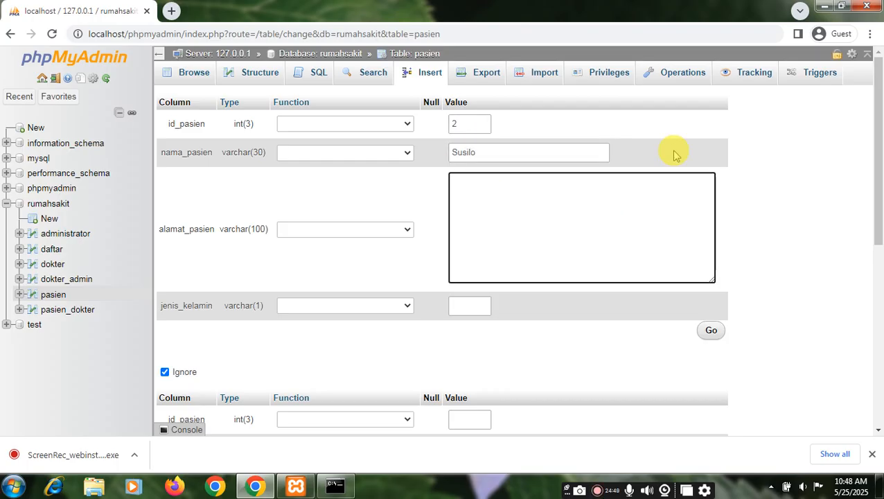
pyautogui.write('Jl Pungkur')
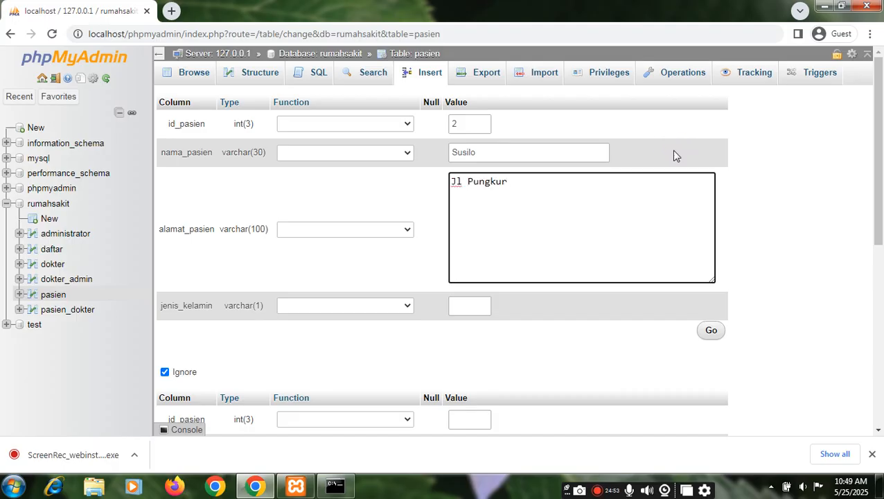
pyautogui.write(' no 4Jakarta')
pyautogui.click(603, 154)
pyautogui.click(538, 184)
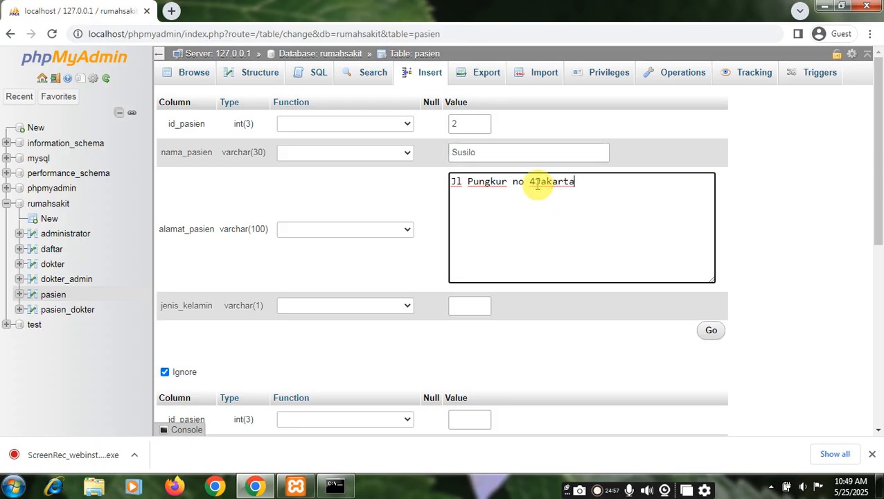
pyautogui.click(479, 306)
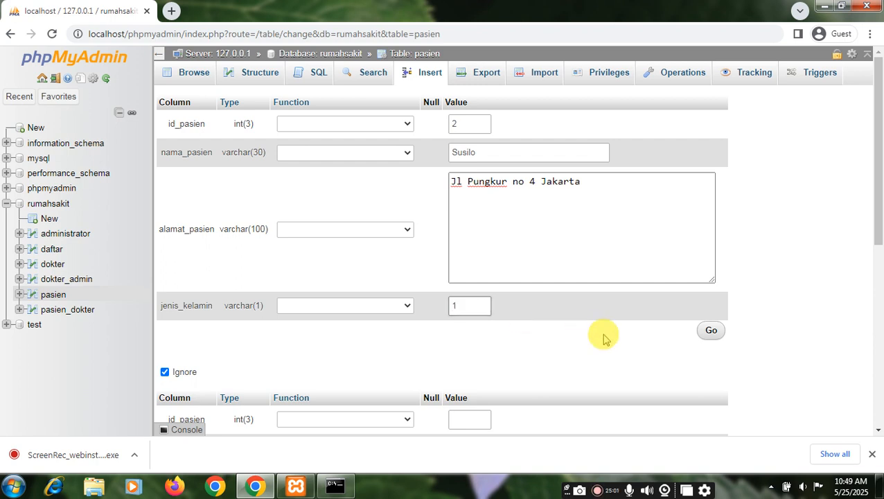
pyautogui.click(711, 332)
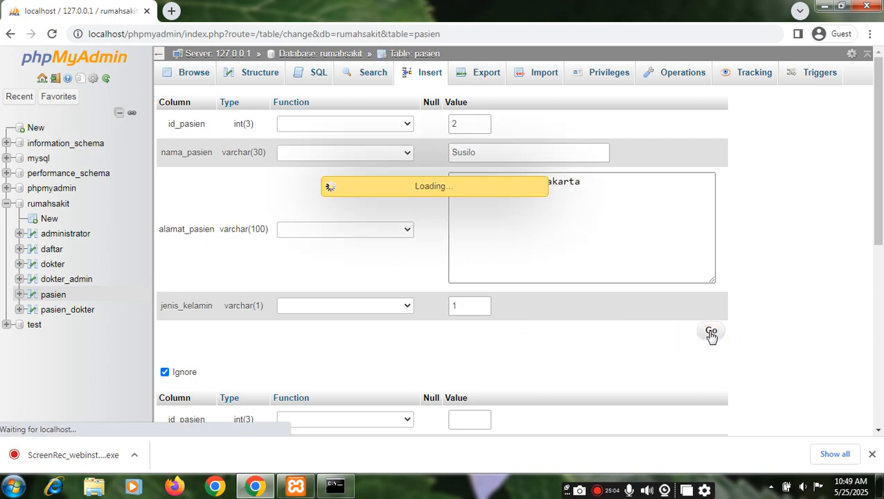
# Save the filled-in pasien record, and start a new record with id_pasien 3 and the patient's name
pyautogui.click(710, 333)
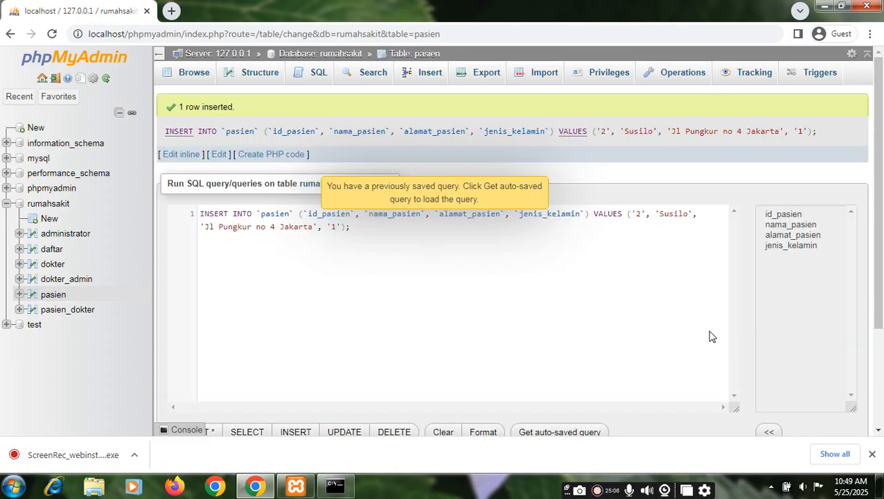
pyautogui.click(430, 78)
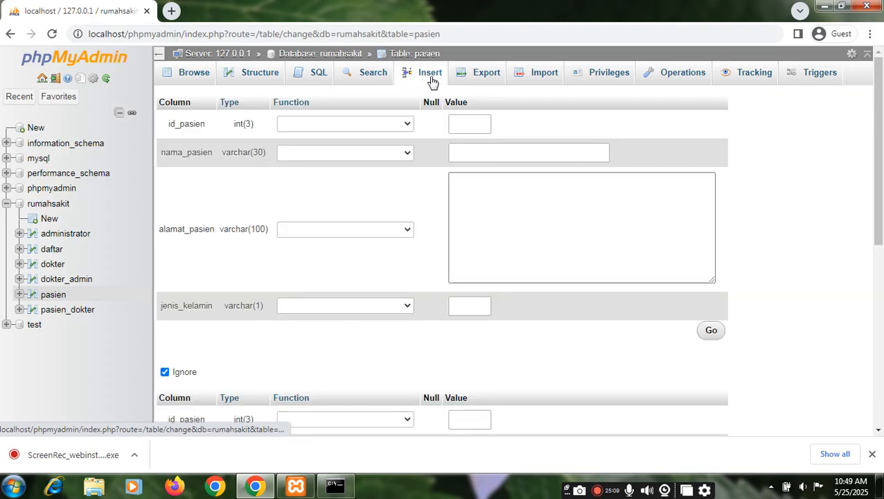
pyautogui.click(473, 122)
pyautogui.write('3')
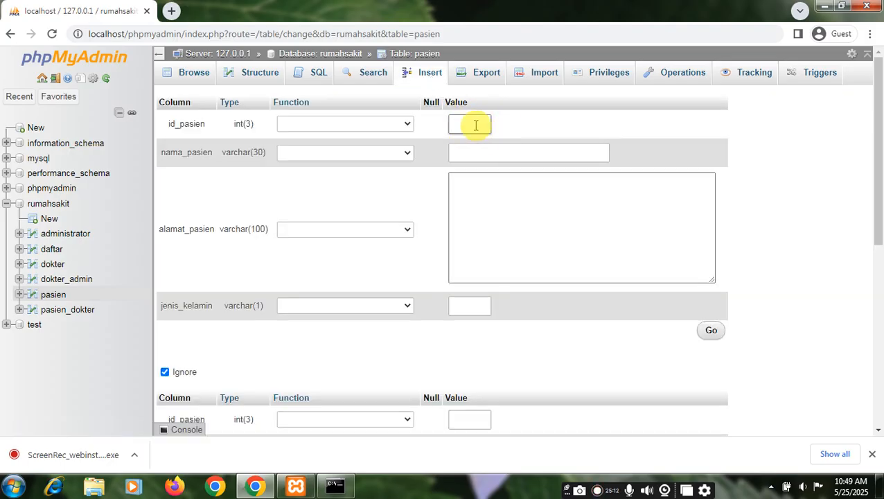
pyautogui.click(477, 155)
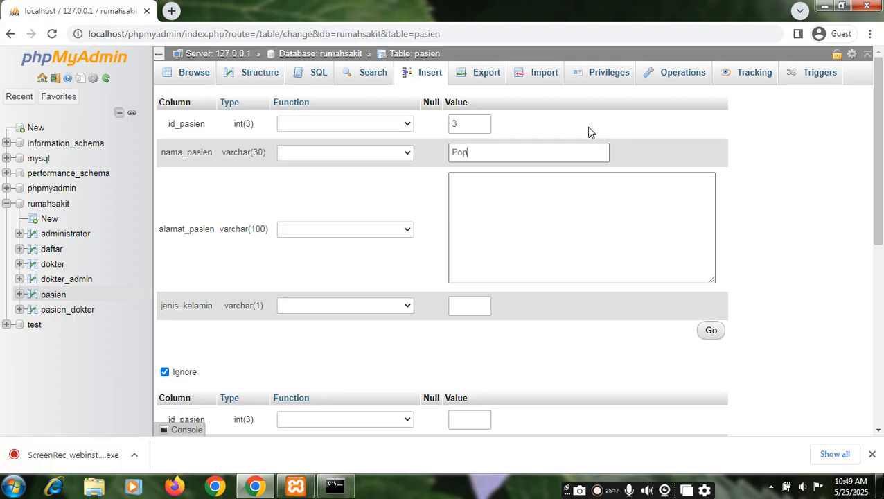
# Enter the patient's address, set jenis_kelamin to 2, and insert the record into pasien
pyautogui.click(560, 194)
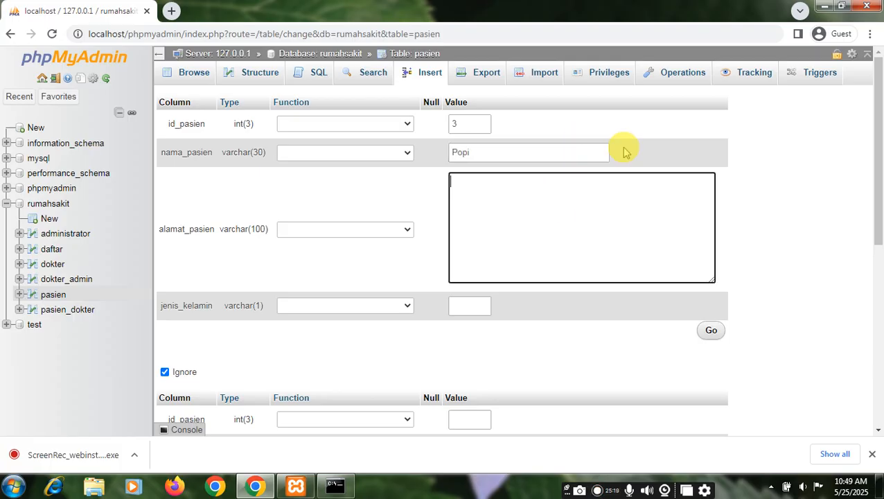
pyautogui.write('Jl Mawar no ')
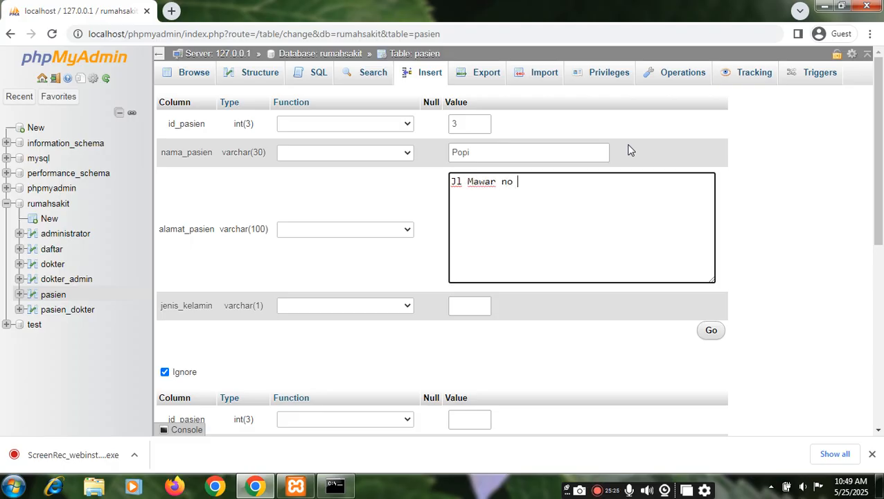
pyautogui.write('1')
pyautogui.write('1')
pyautogui.write(' Bekasi')
pyautogui.click(477, 306)
pyautogui.write('2')
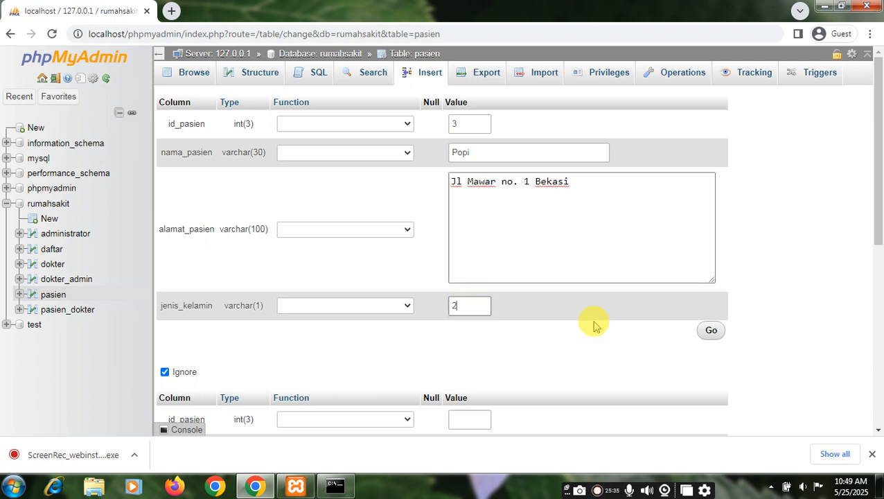
pyautogui.click(714, 332)
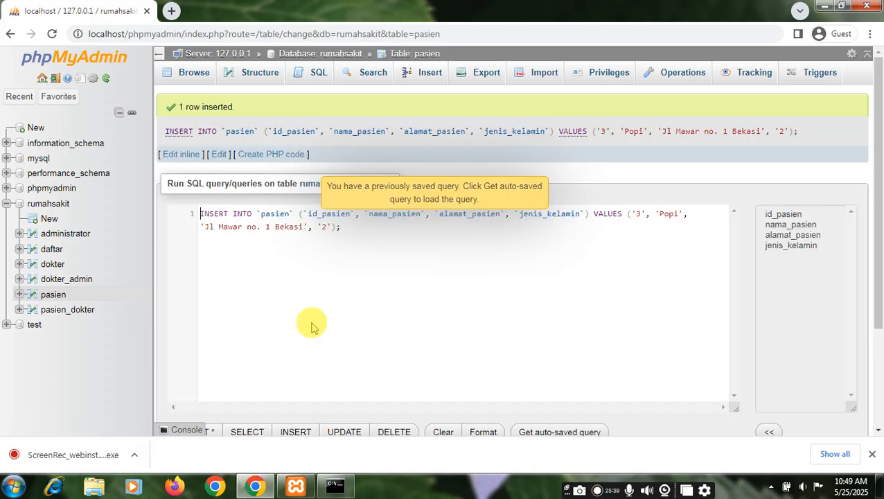
# Fill in a new pasien record with id_pasien 4, the patient's name and address, and jenis_kelamin 2
pyautogui.click(427, 74)
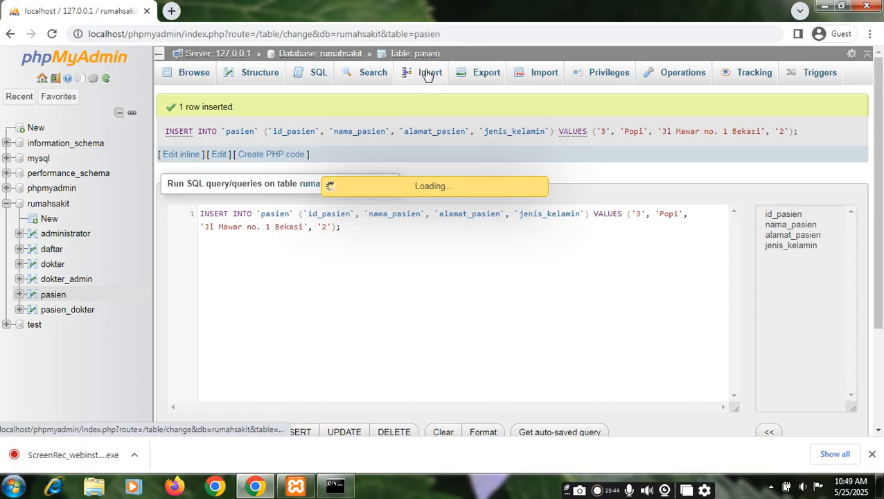
pyautogui.click(469, 125)
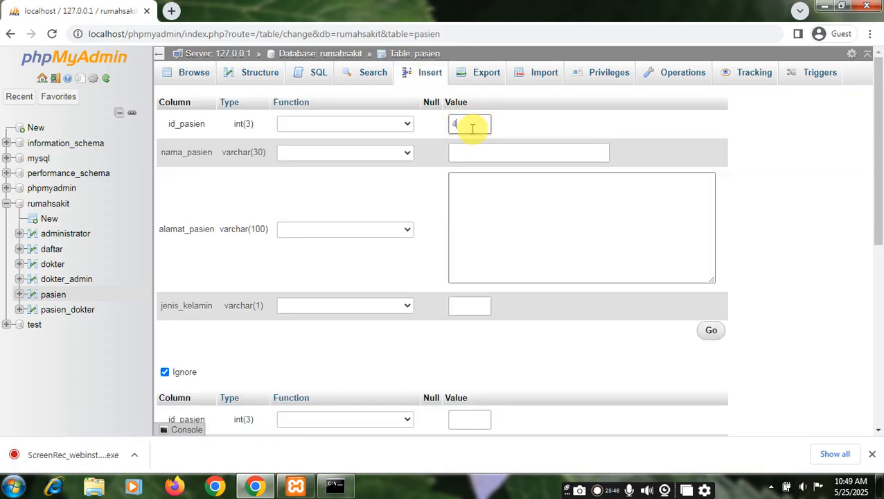
pyautogui.click(475, 152)
pyautogui.click(495, 216)
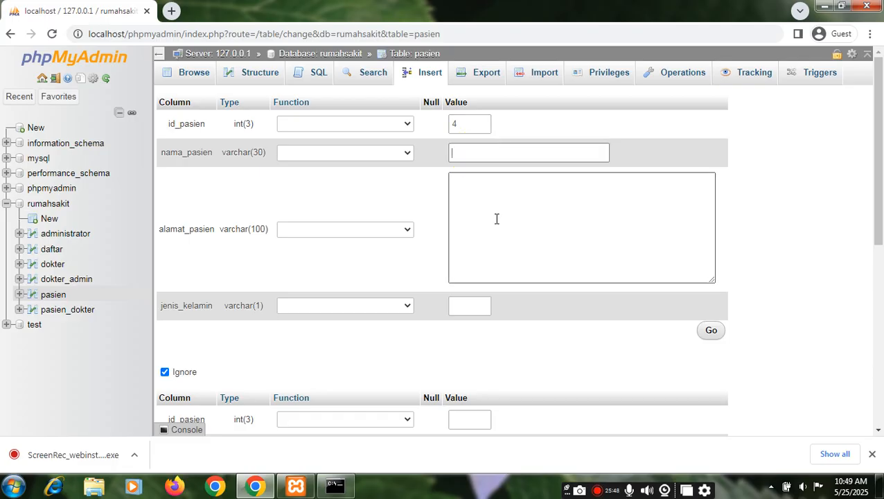
pyautogui.write('Bunga')
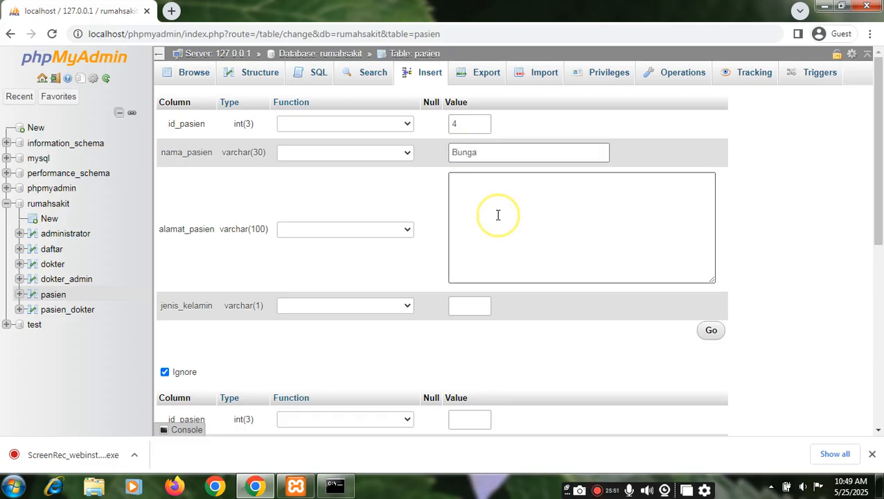
pyautogui.click(575, 174)
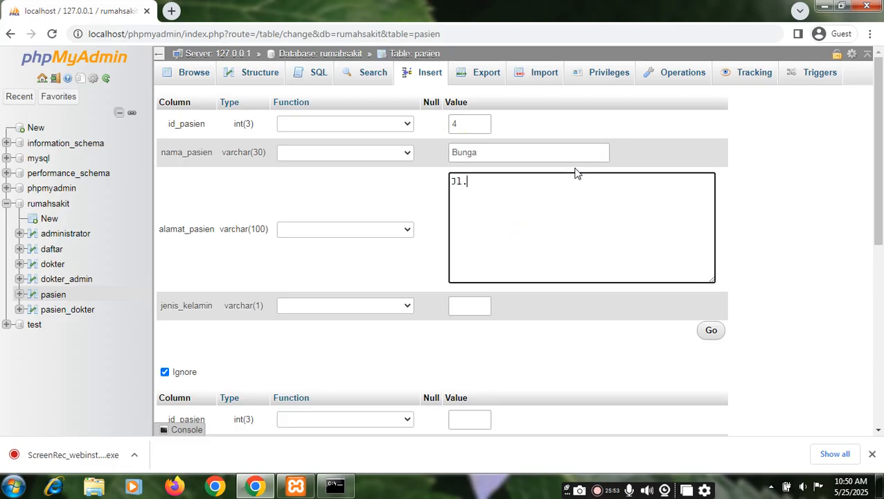
pyautogui.write('Jl. Merdeka Jakarta')
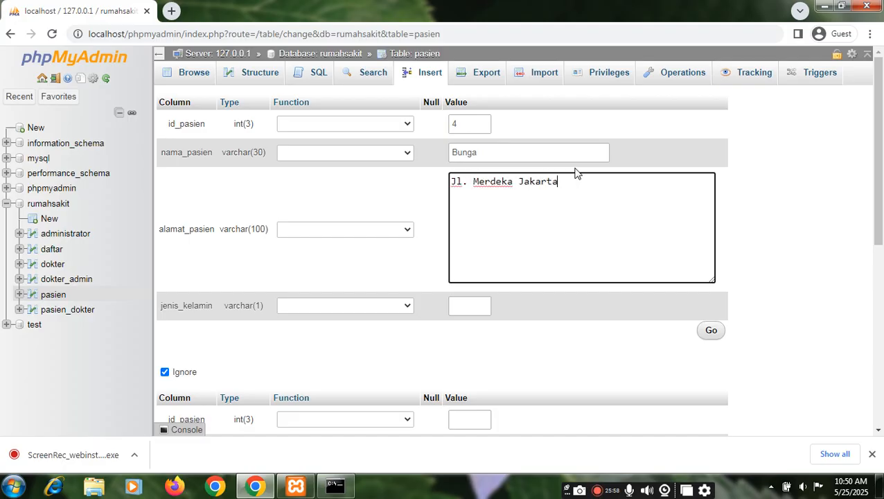
pyautogui.click(455, 308)
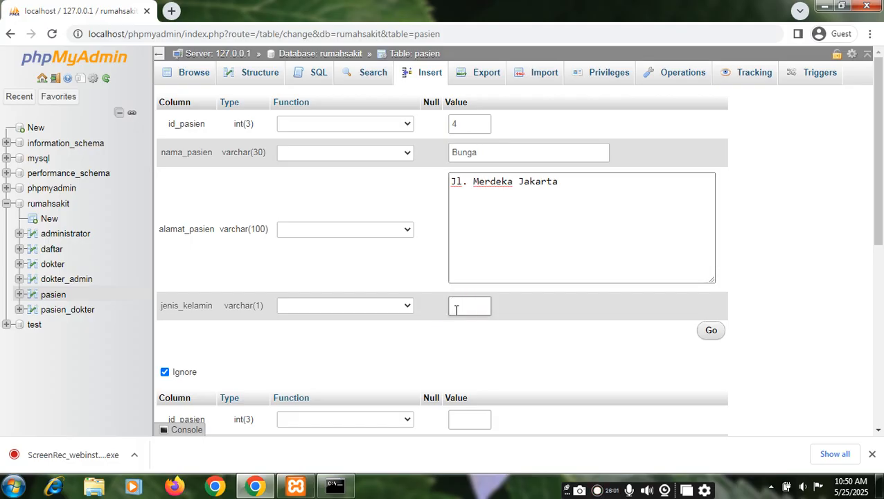
pyautogui.write('2')
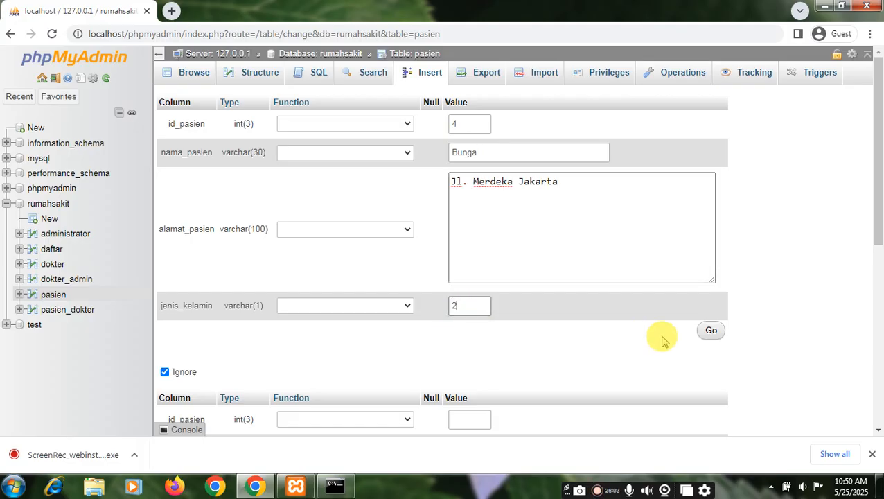
# In the form's second record block, set id_pasien to 5 and enter the patient's name
pyautogui.scroll(-2, 661, 340)
pyautogui.scroll(-3, 661, 340)
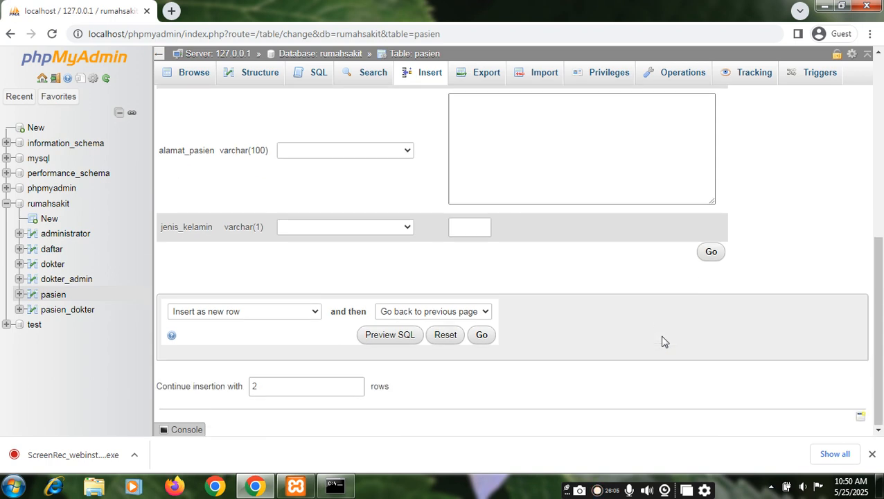
pyautogui.scroll(4, 662, 339)
pyautogui.click(475, 372)
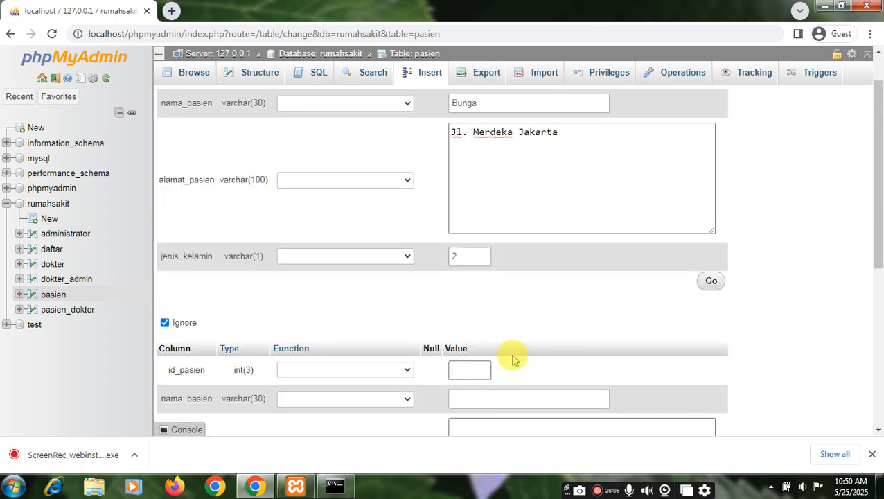
pyautogui.write('5')
pyautogui.scroll(-2, 519, 335)
pyautogui.click(483, 272)
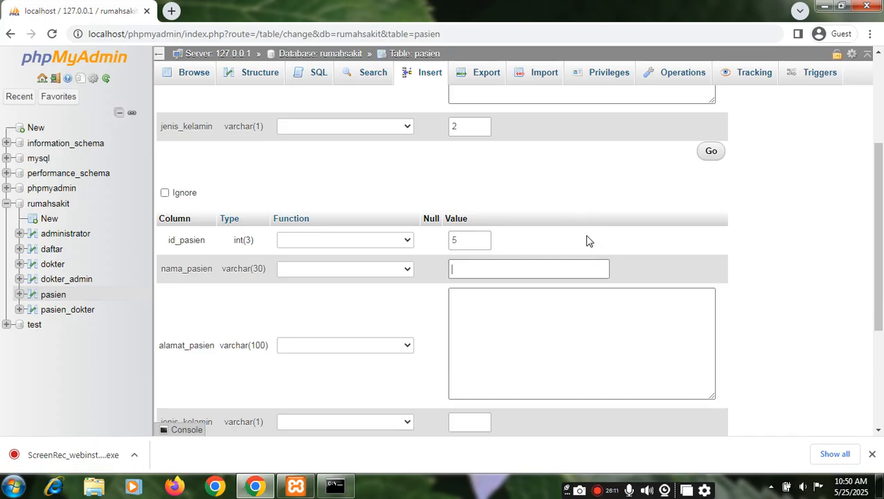
# Enter the second patient's address, set jenis_kelamin to 2, and insert both records into pasien
pyautogui.click(539, 302)
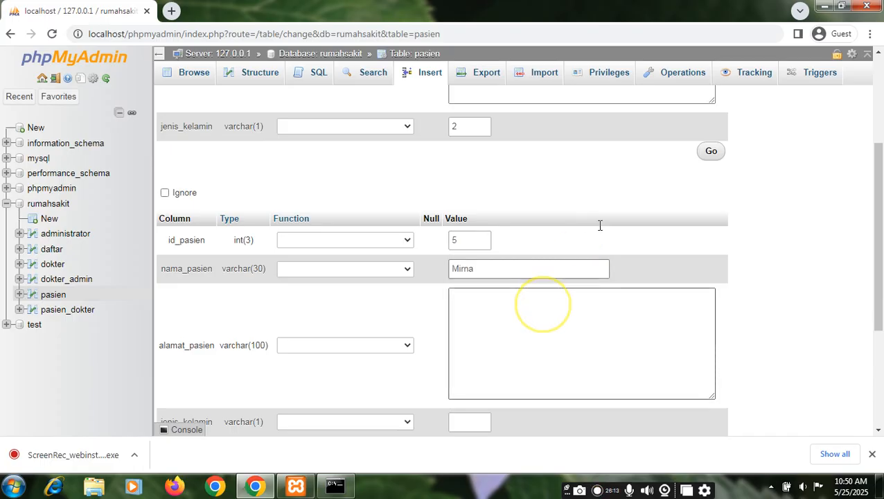
pyautogui.write('Jl. ')
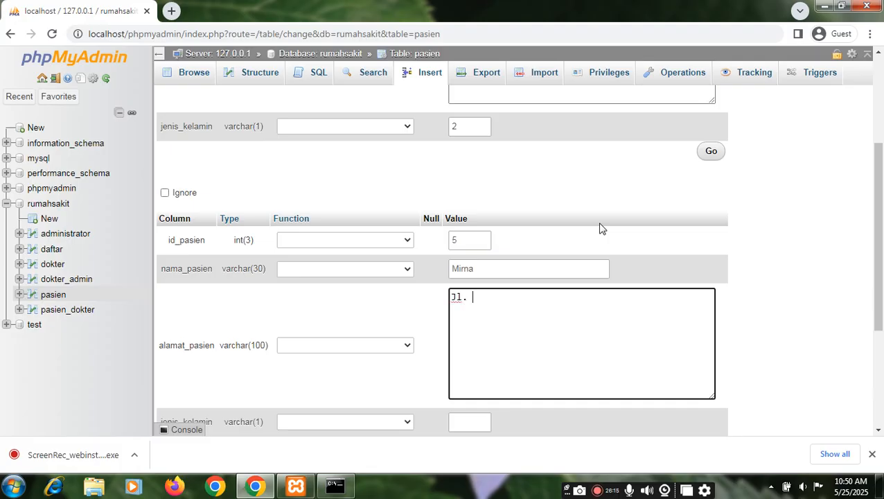
pyautogui.write('Jakarta no 23')
pyautogui.click(471, 425)
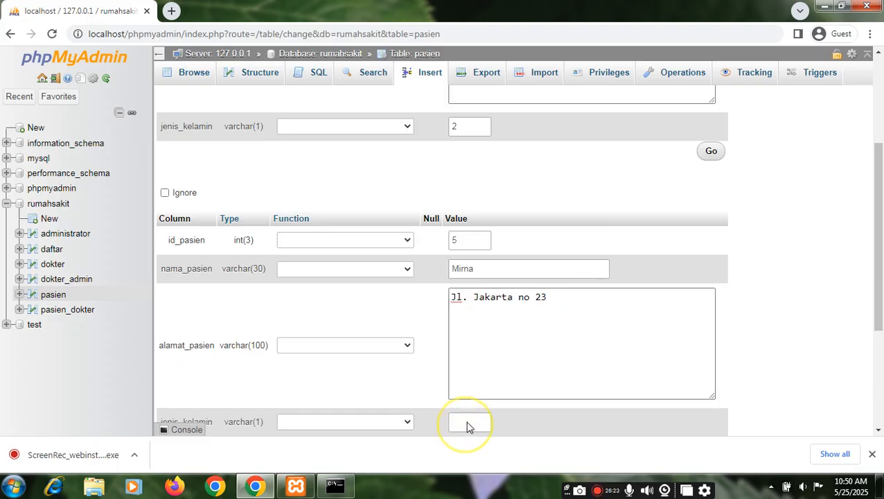
pyautogui.write('2')
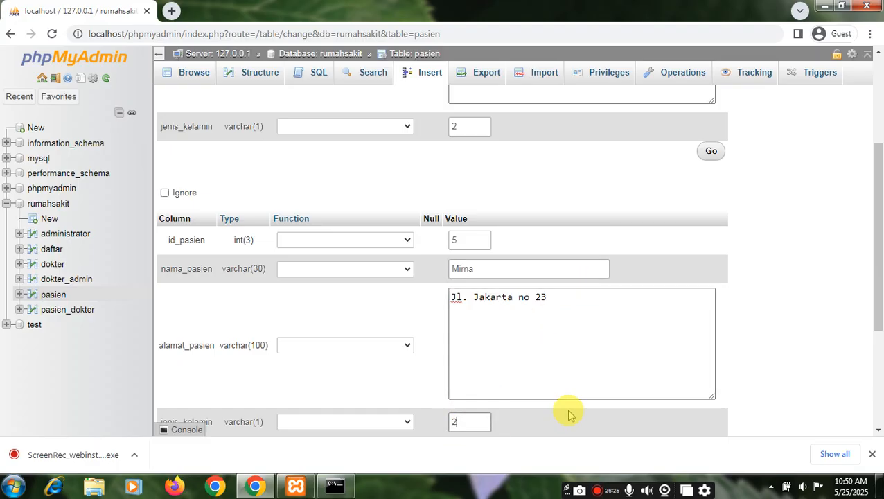
pyautogui.scroll(-3, 575, 405)
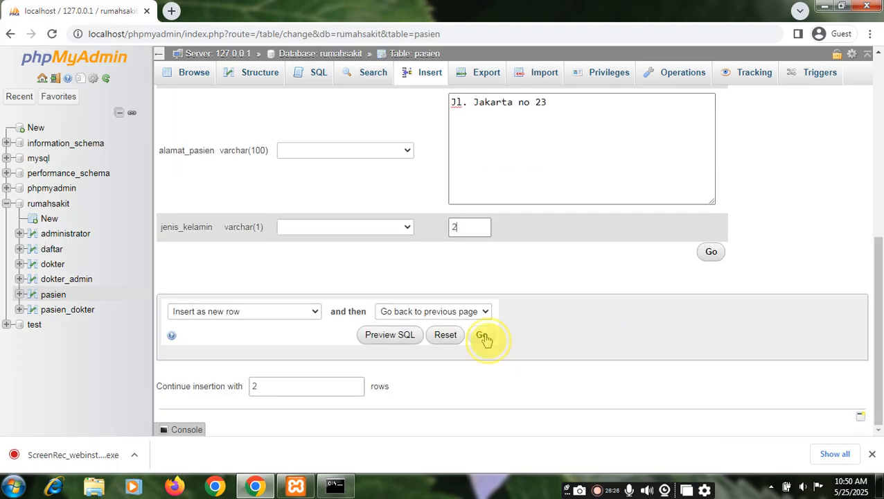
pyautogui.click(483, 337)
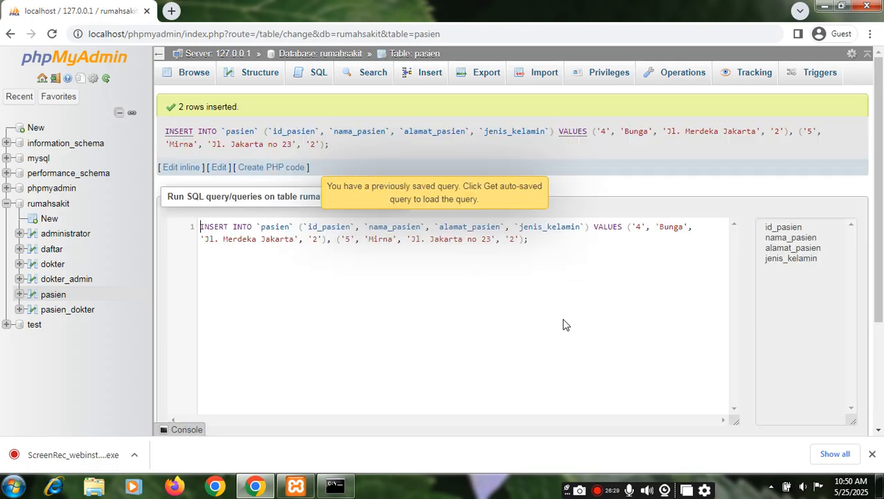
# Browse the pasien table's rows, and switch to the MySQL command window to run "select * from pasien;"
pyautogui.click(400, 55)
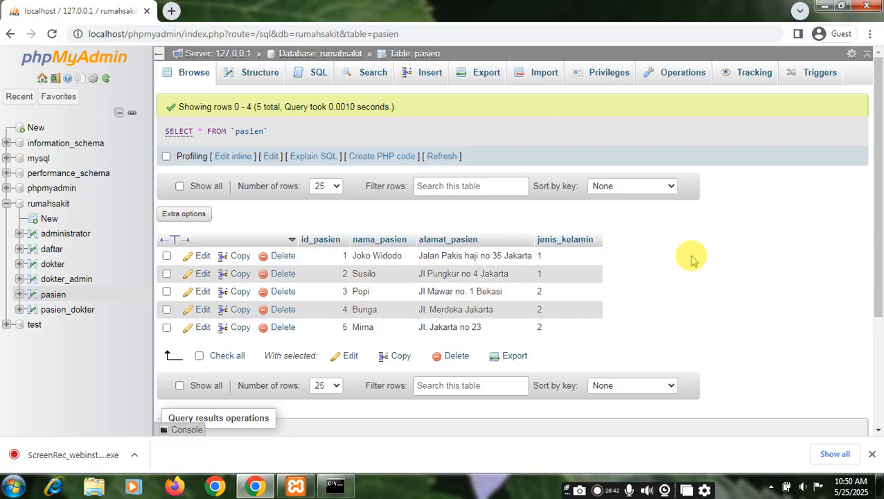
pyautogui.click(335, 484)
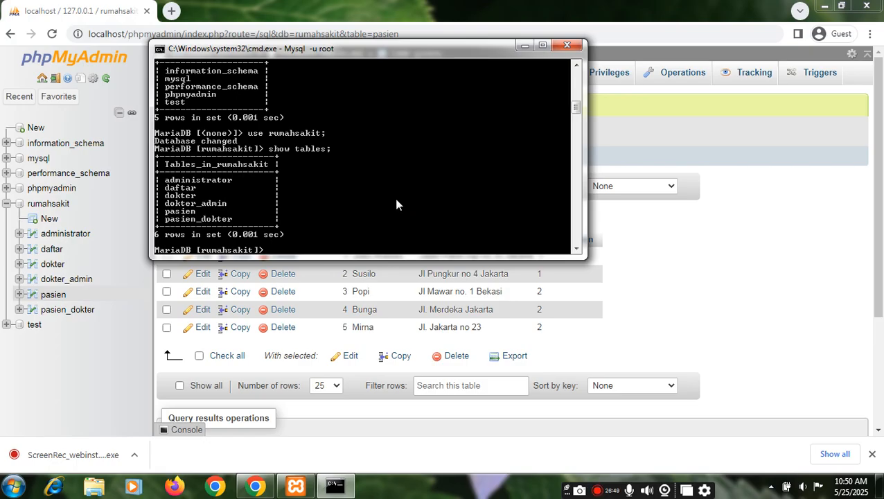
pyautogui.write('select * from pasien')
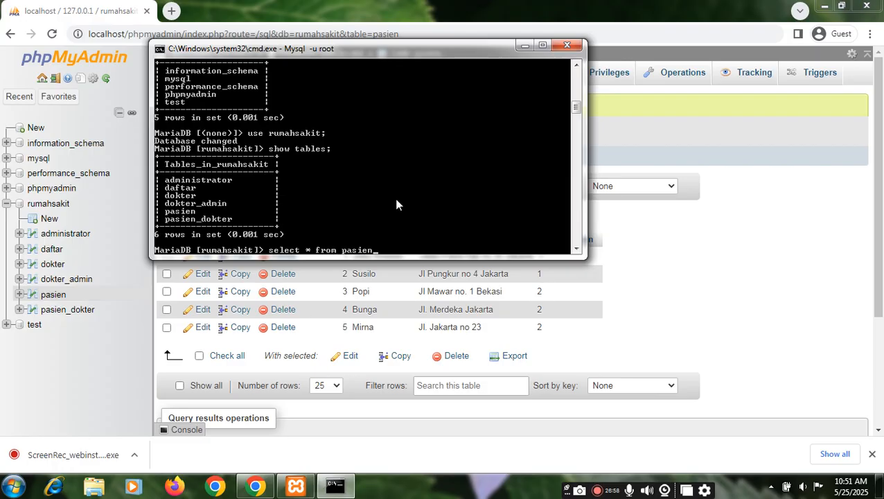
pyautogui.write(';')
pyautogui.press('Return')
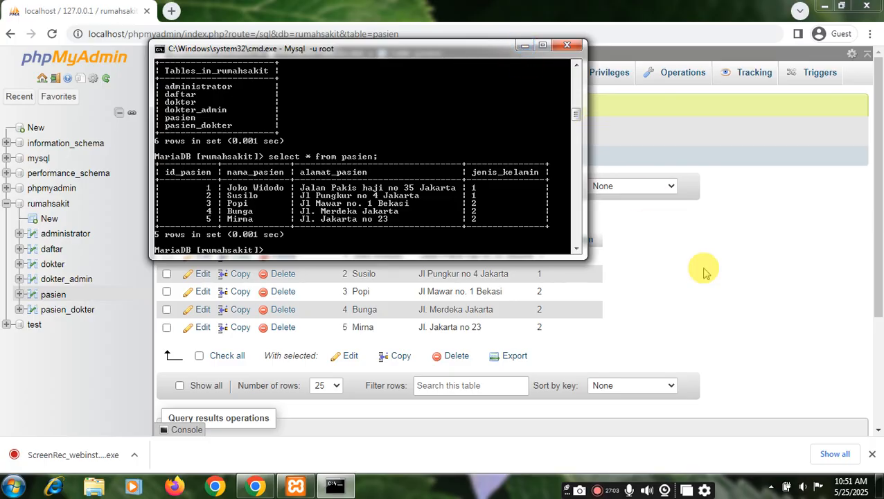
pyautogui.click(524, 45)
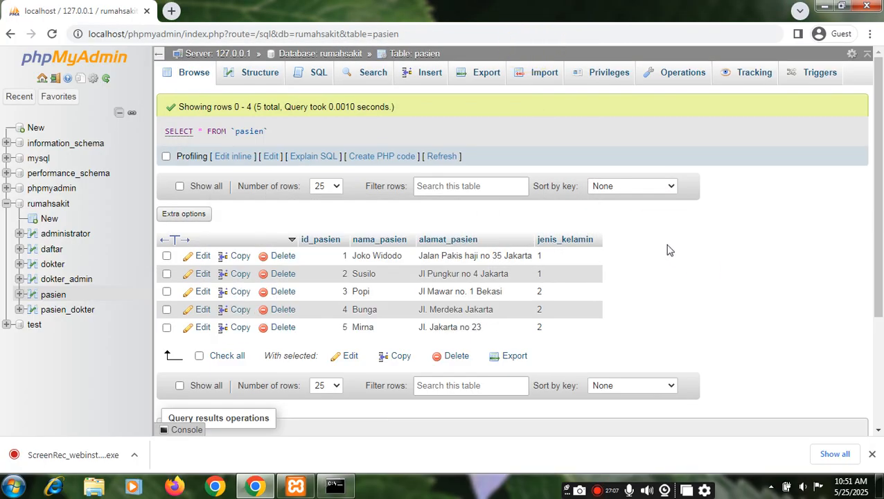
# In the MySQL command window, run "select nama_pasien, jenis_kelamin from pasien;" to list only those two columns
pyautogui.click(663, 255)
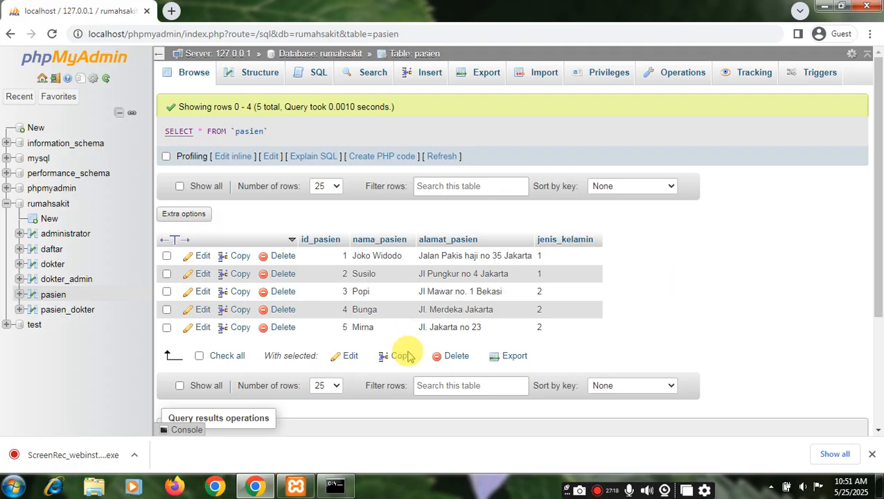
pyautogui.click(336, 486)
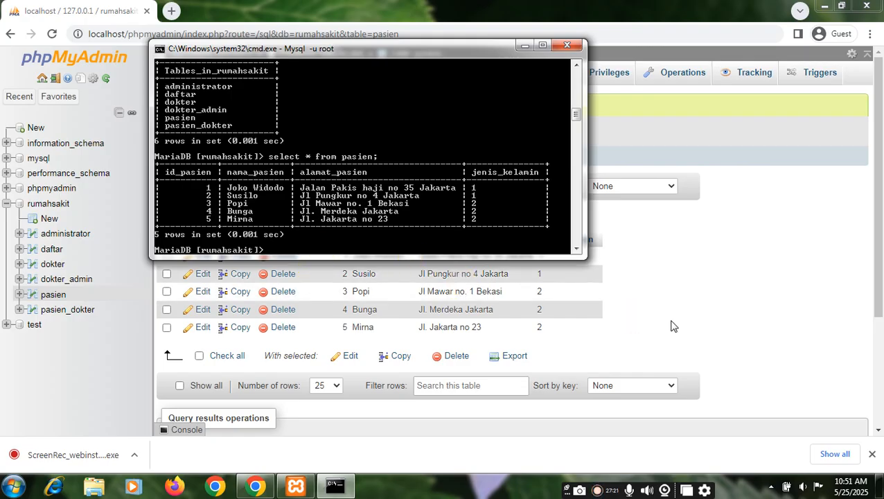
pyautogui.write('select nama_pasien, jeni')
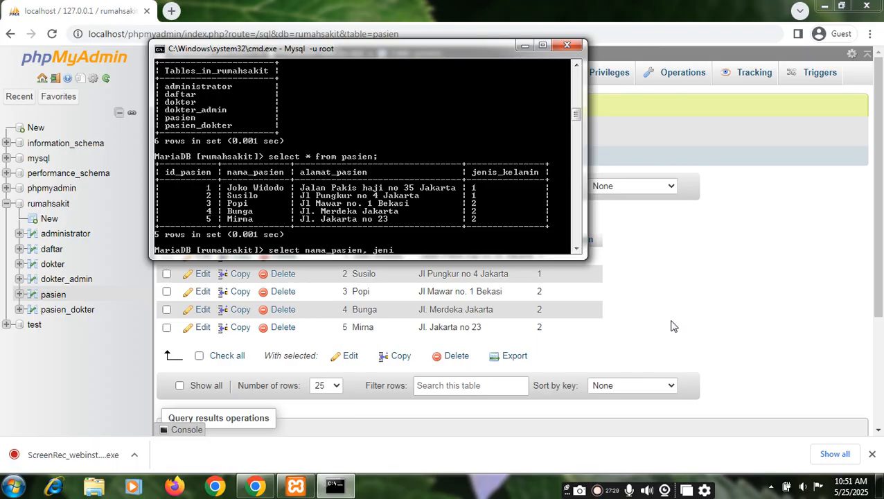
pyautogui.write('s_kelamin from pasien')
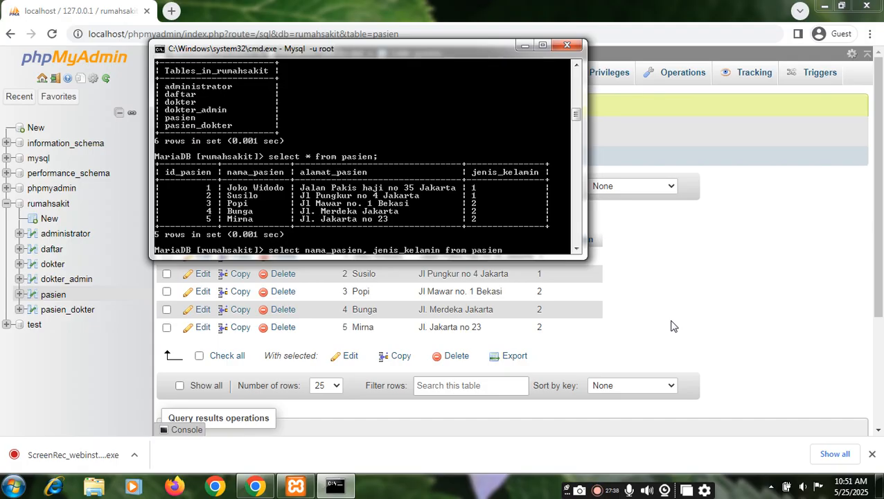
pyautogui.write(';')
pyautogui.press('Return')
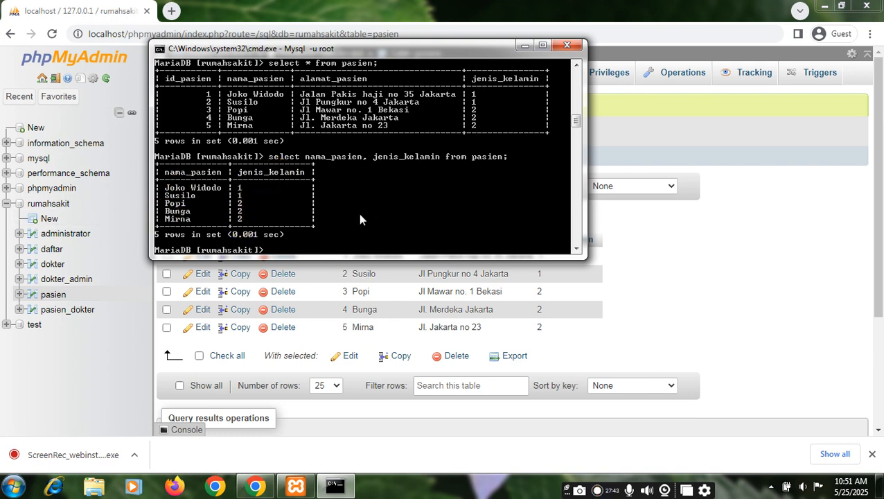
# Switch to phpMyAdmin, open the pasien table's SQL editor, and strip the default query down to SELECT
pyautogui.click(691, 298)
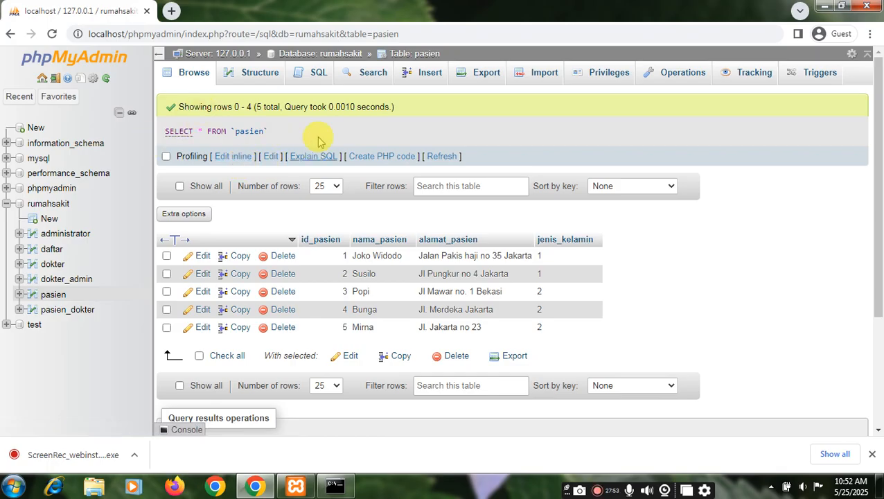
pyautogui.click(310, 76)
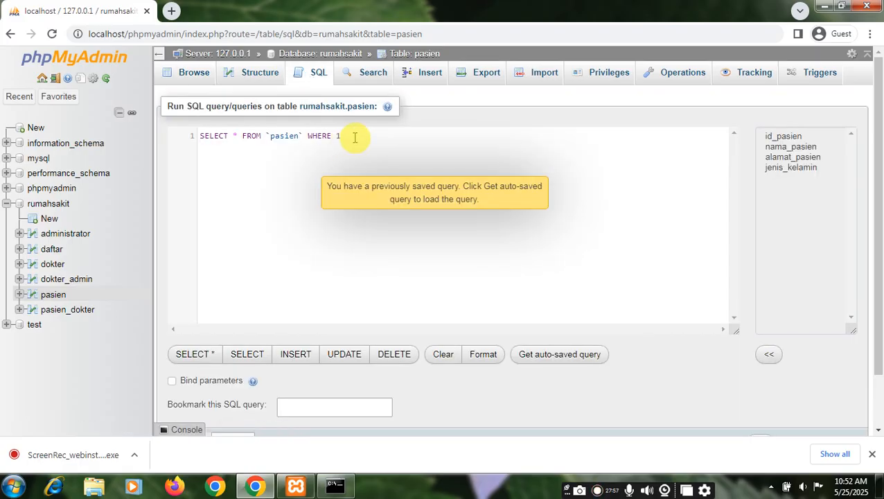
pyautogui.moveTo(353, 136); pyautogui.dragTo(270, 136)
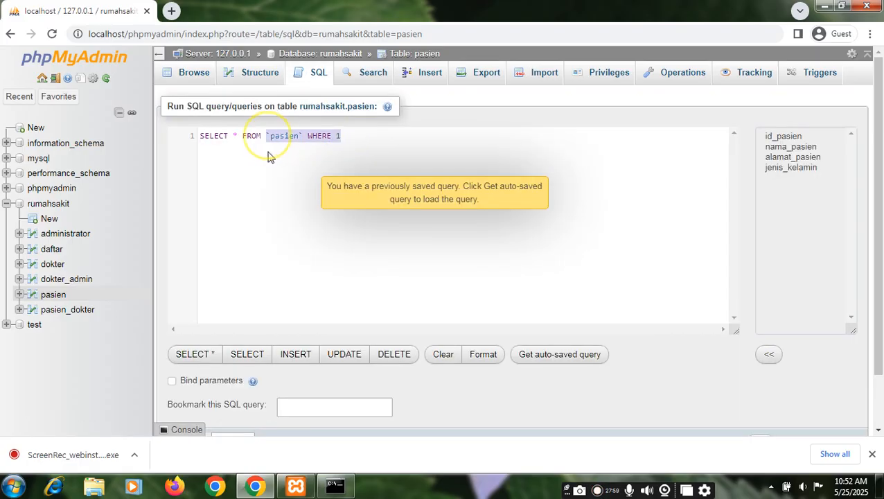
pyautogui.press('BackSpace')
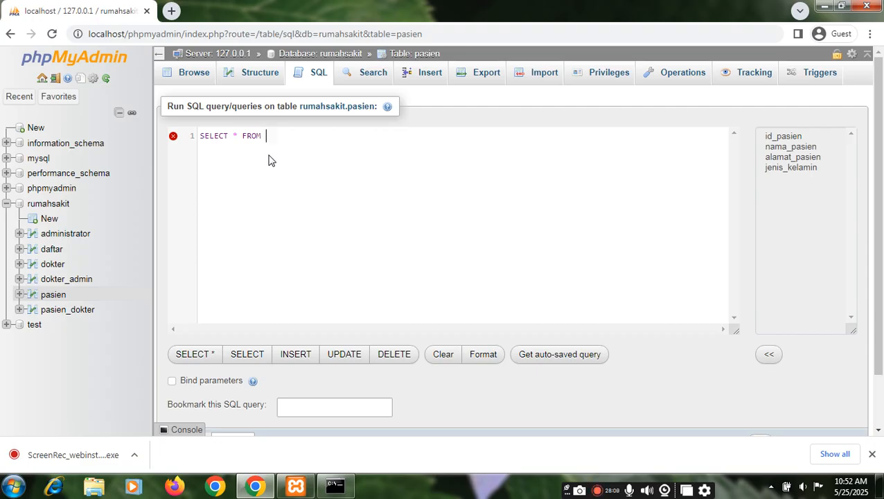
pyautogui.press('BackSpace')
pyautogui.press('BackSpace')
pyautogui.press('BackSpace')
pyautogui.press('BackSpace')
pyautogui.press('BackSpace')
pyautogui.press('BackSpace')
pyautogui.press('BackSpace')
pyautogui.press('BackSpace')
# Complete the query as "SELECT nama_pasien, jenis_kelamin FROM pasien" and run it
pyautogui.click(271, 161)
pyautogui.write('nama_pasien')
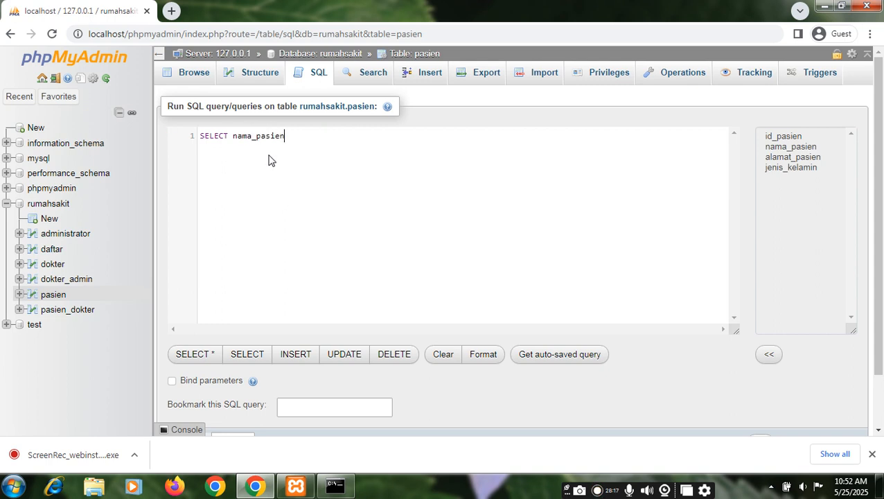
pyautogui.write(', jenis')
pyautogui.click(316, 154)
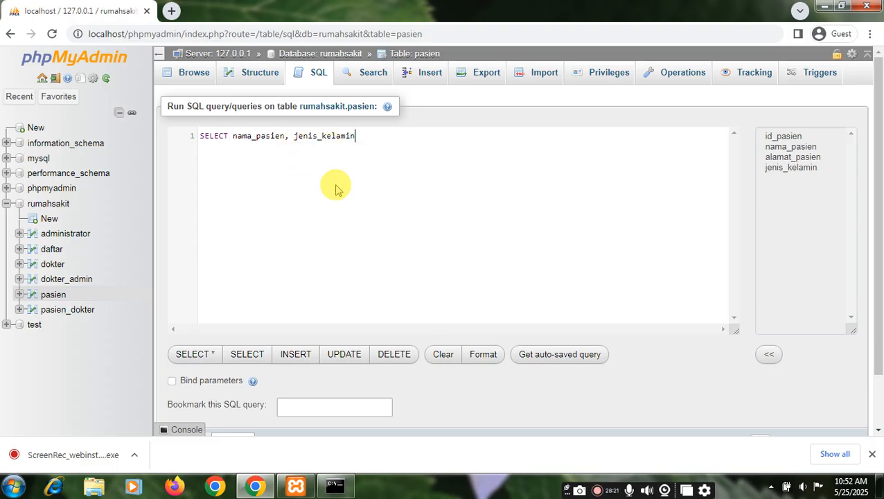
pyautogui.write('fro')
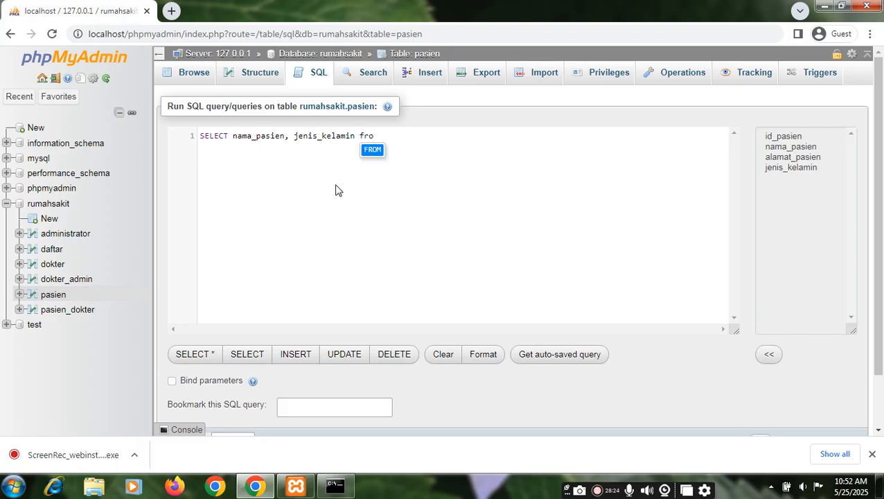
pyautogui.click(385, 158)
pyautogui.write('pa')
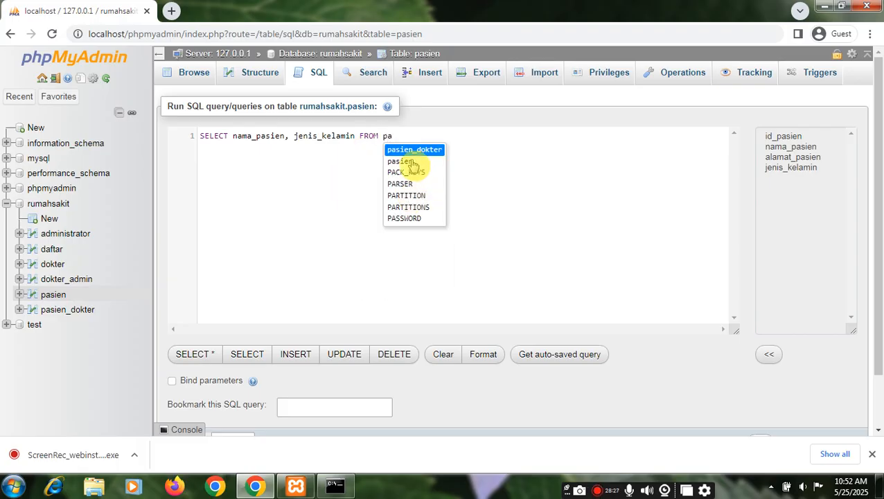
pyautogui.click(415, 162)
pyautogui.scroll(-2, 761, 373)
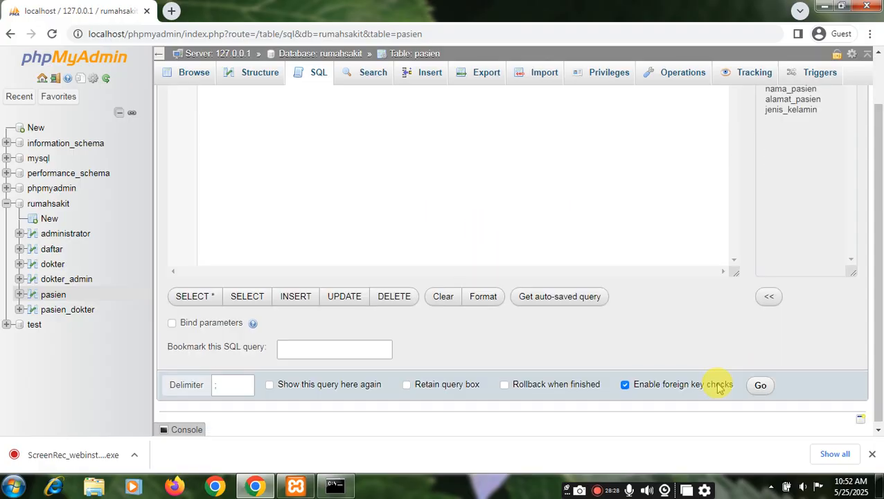
pyautogui.click(761, 383)
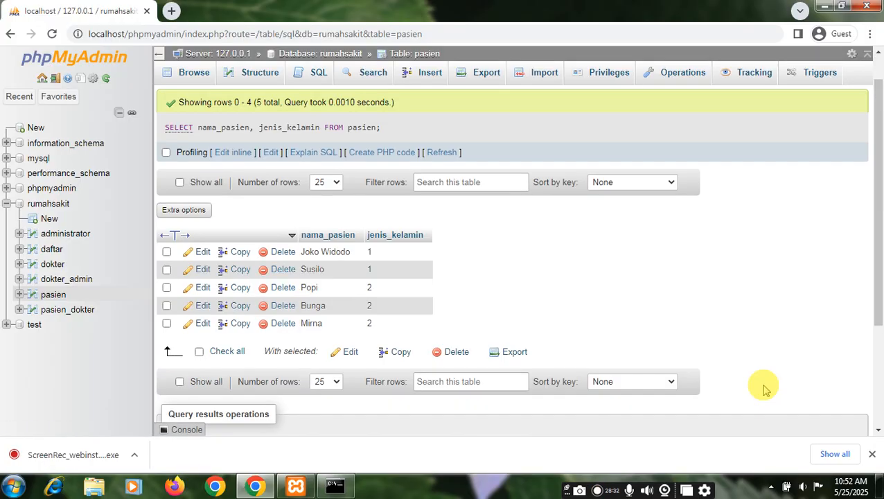
# Switch to the MySQL command window and start a new query with "select nama_pasien, jenis_kelamin"
pyautogui.click(599, 287)
pyautogui.click(335, 487)
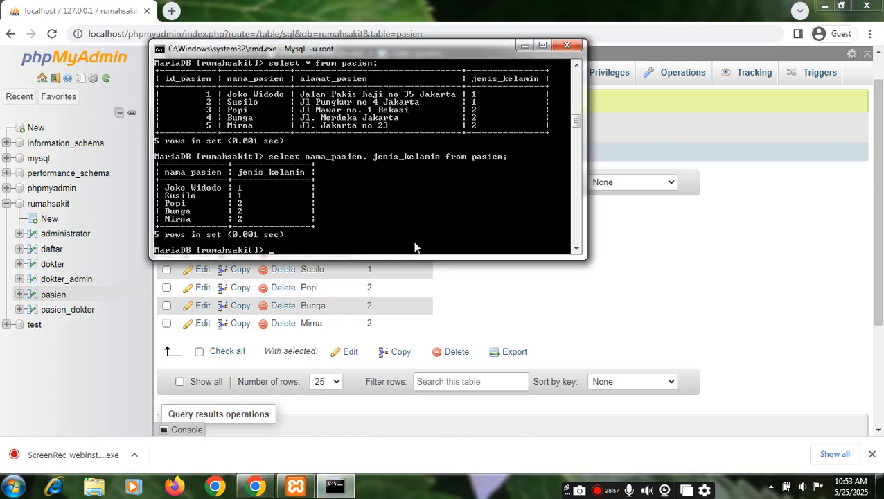
pyautogui.write('select nama_pas')
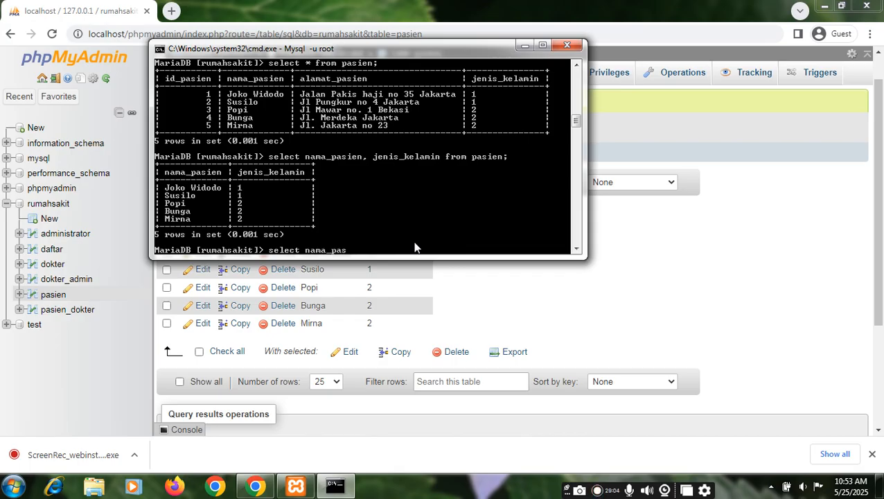
pyautogui.write('ien,jenis_')
pyautogui.press('BackSpace')
pyautogui.press('BackSpace')
pyautogui.press('BackSpace')
pyautogui.press('BackSpace')
pyautogui.press('BackSpace')
pyautogui.press('BackSpace')
pyautogui.write('jenis_kelamin')
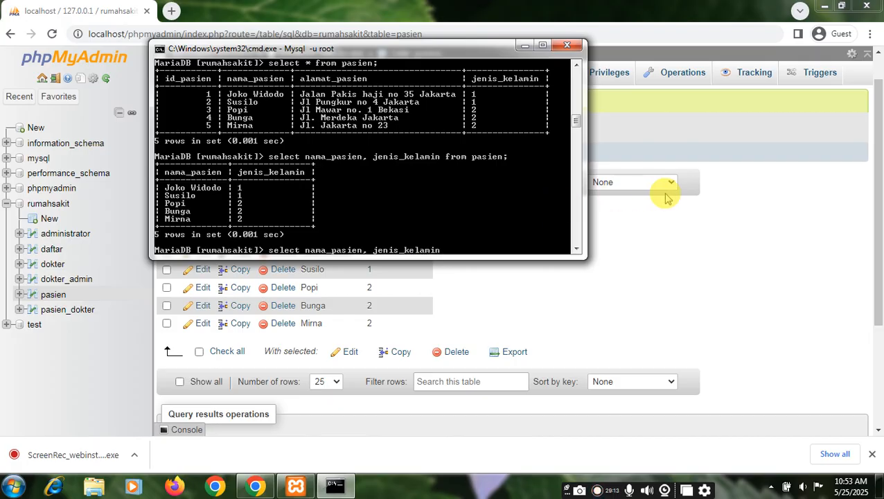
# Finish the command-line query with "from pasien where jenis_kelamin='1';" and run it
pyautogui.write(' fromppasien')
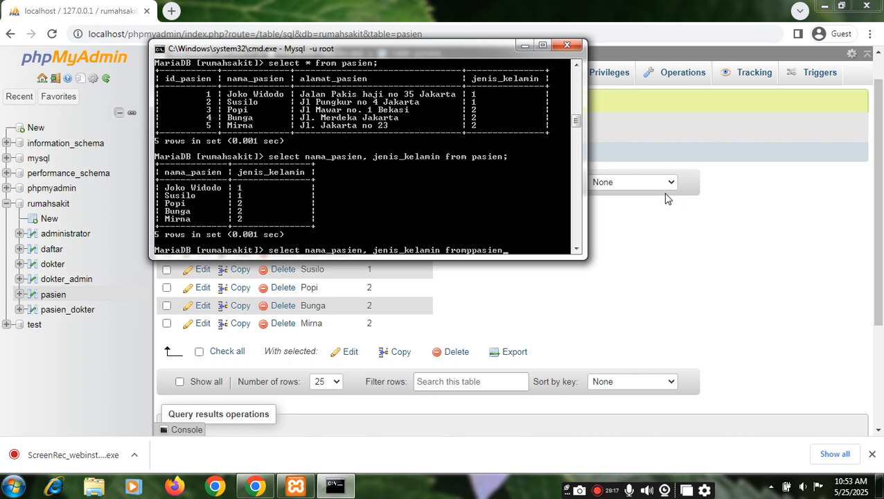
pyautogui.press('BackSpace')
pyautogui.press('BackSpace')
pyautogui.press('BackSpace')
pyautogui.press('BackSpace')
pyautogui.press('BackSpace')
pyautogui.press('BackSpace')
pyautogui.press('BackSpace')
pyautogui.write('pasien where jenis_')
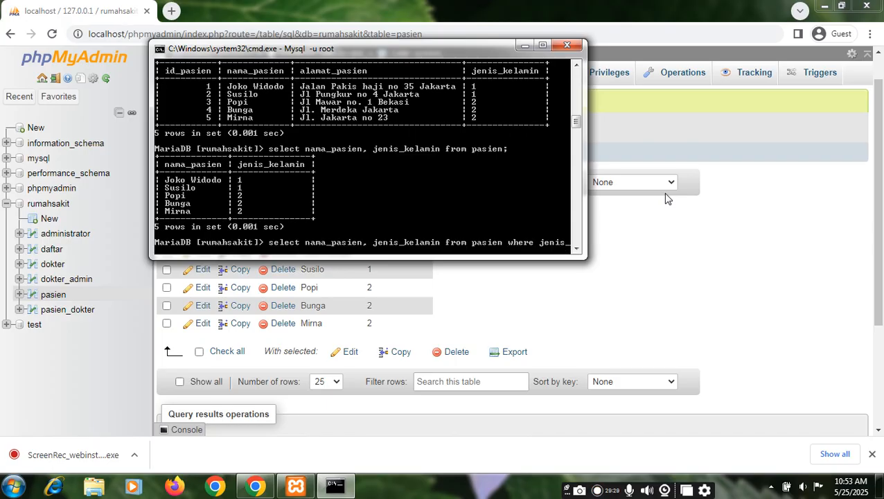
pyautogui.write("kelamin='1';")
pyautogui.press('Return')
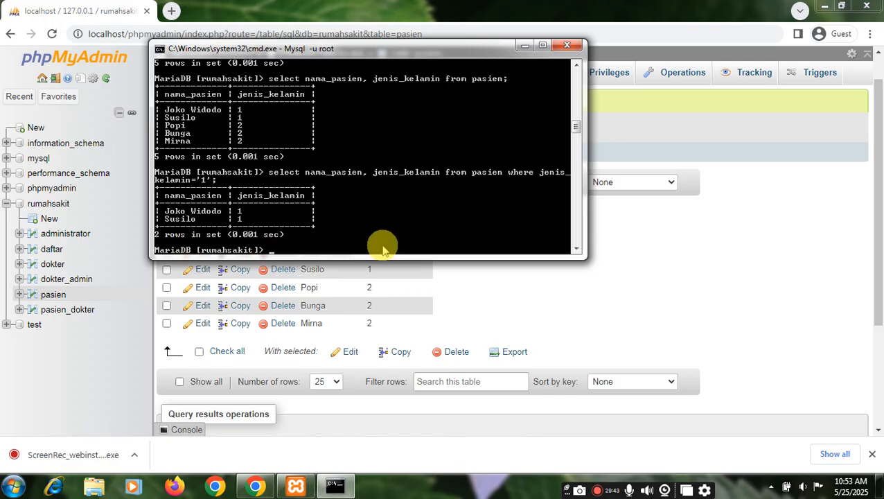
# Recall the last command-line query, change its jenis_kelamin condition to '2', and run it
pyautogui.press('Up')
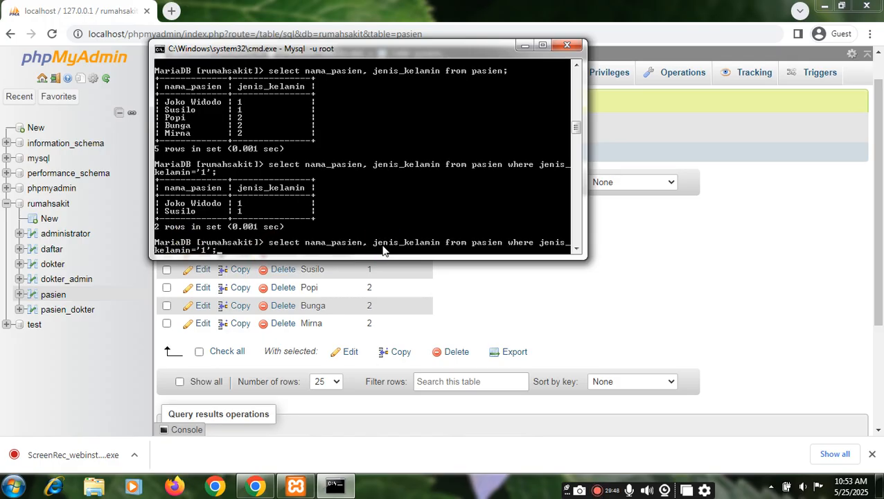
pyautogui.press('BackSpace')
pyautogui.write("2';")
pyautogui.press('Return')
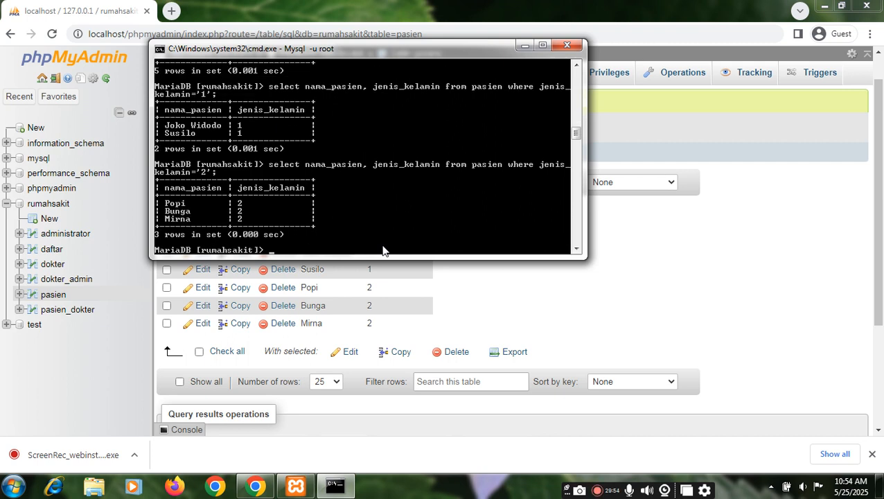
# Return to phpMyAdmin, show the query box, append "WHERE jenis_kelamin='1';" to the pasien query, and run it
pyautogui.click(602, 320)
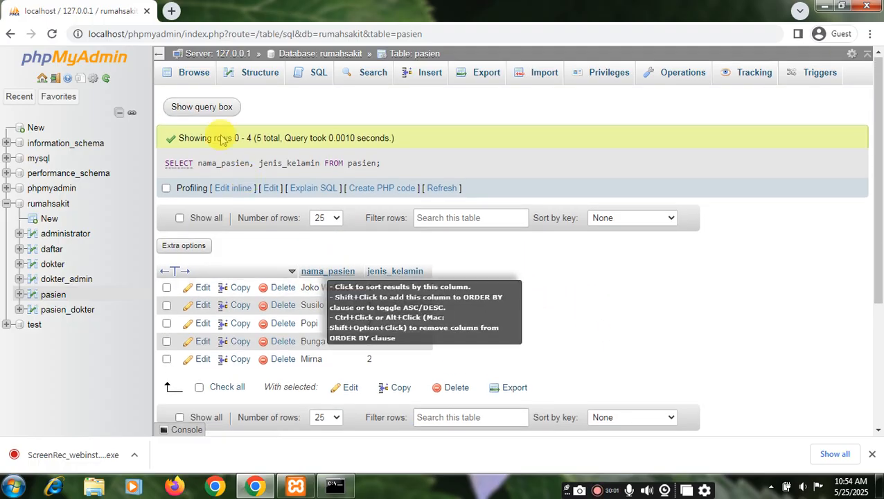
pyautogui.click(198, 108)
pyautogui.click(428, 140)
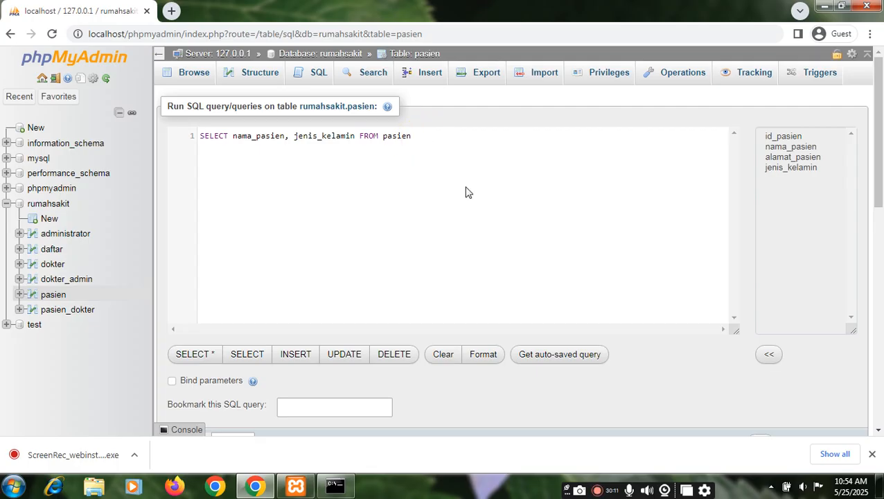
pyautogui.write('where')
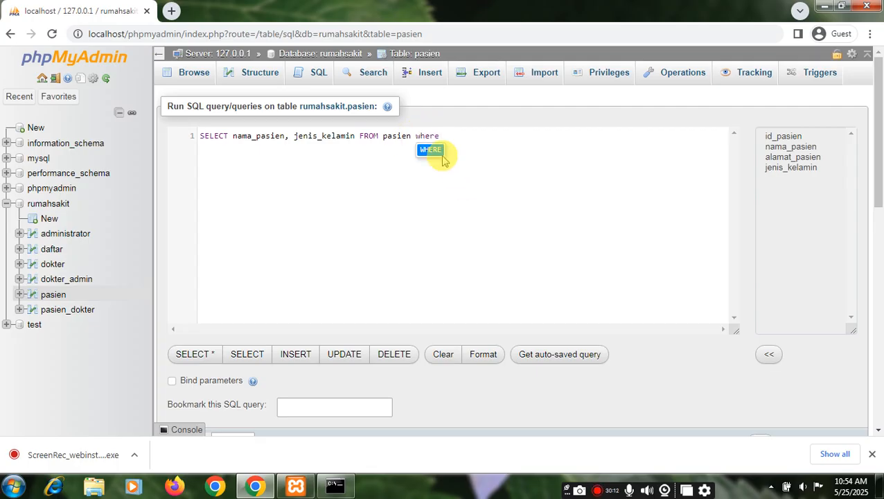
pyautogui.click(431, 151)
pyautogui.write('jeni')
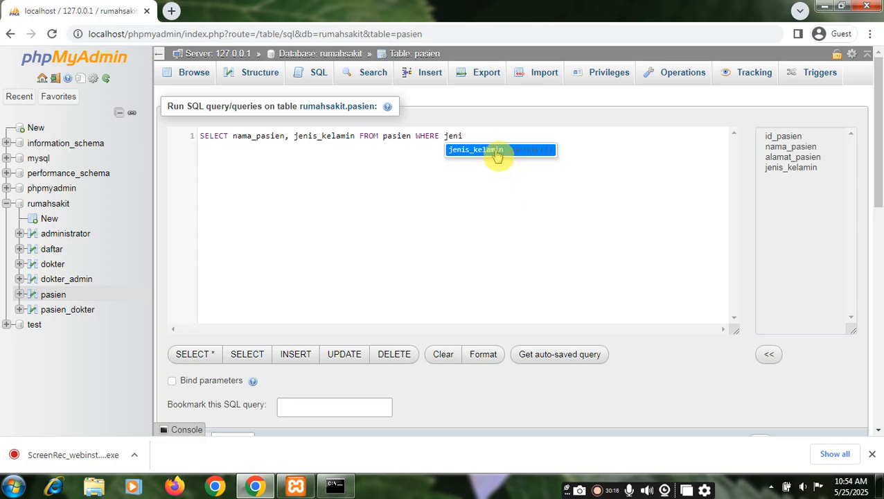
pyautogui.click(496, 153)
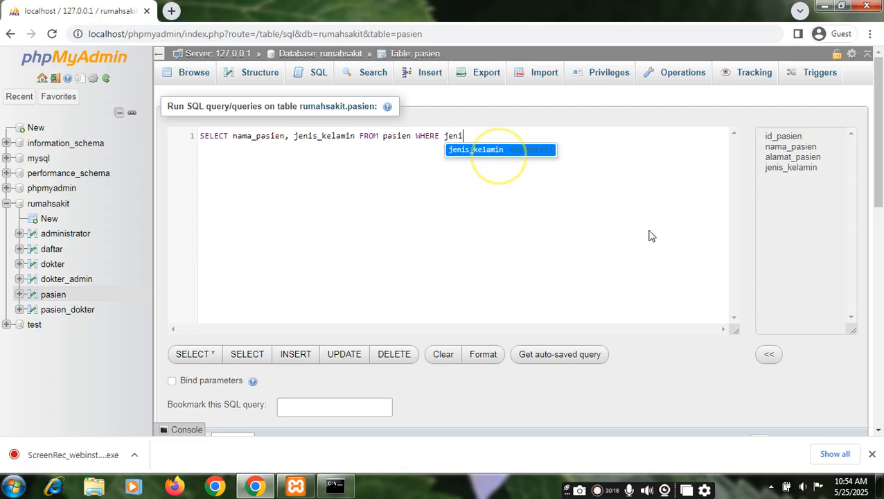
pyautogui.click(649, 235)
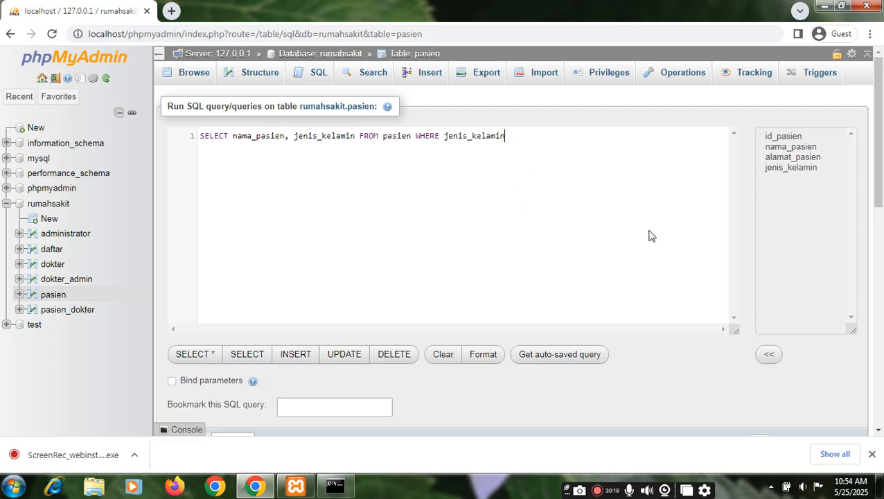
pyautogui.write("='1';")
pyautogui.click(708, 288)
pyautogui.scroll(-2, 714, 318)
pyautogui.click(762, 313)
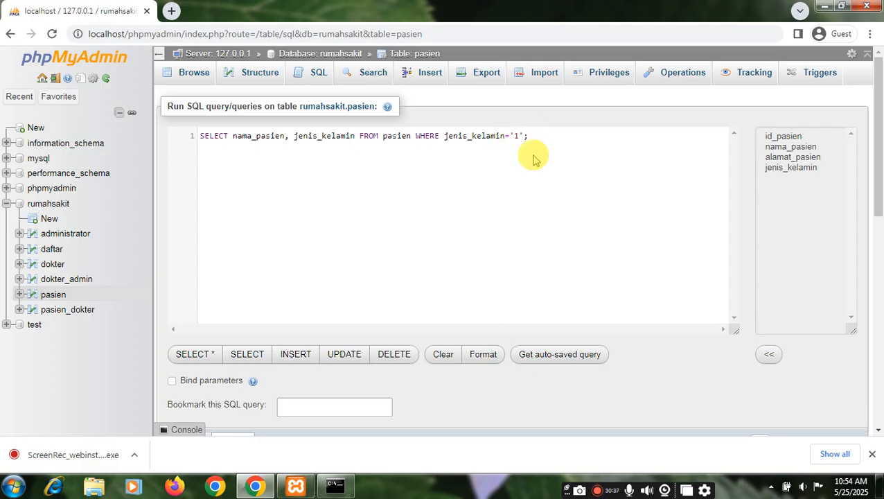
# Change the phpMyAdmin query's jenis_kelamin condition to '2' and run it
pyautogui.press('BackSpace')
pyautogui.write('2')
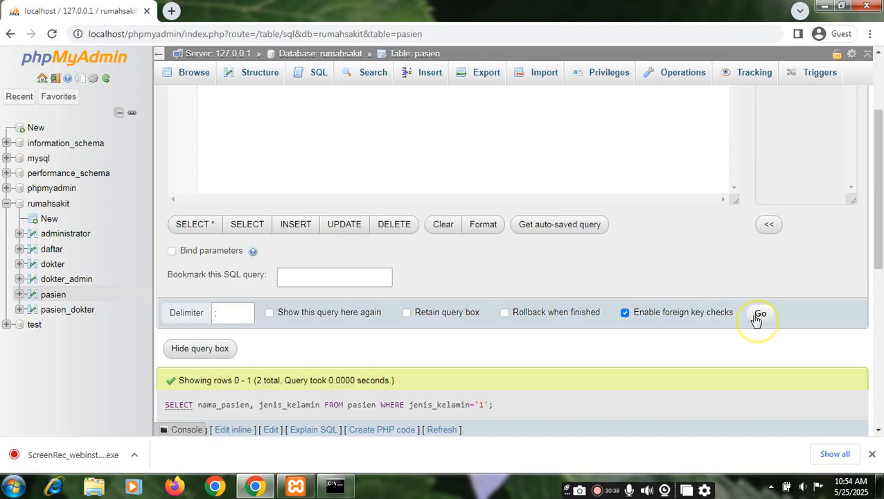
pyautogui.click(760, 313)
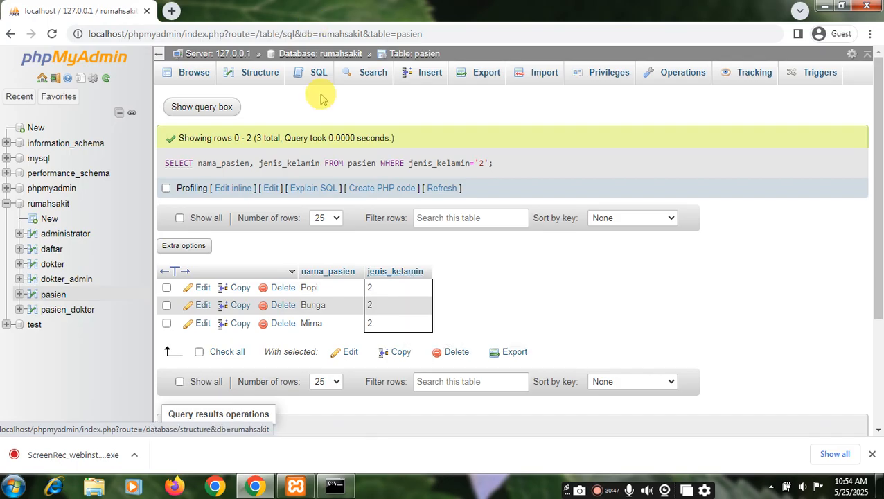
pyautogui.click(444, 191)
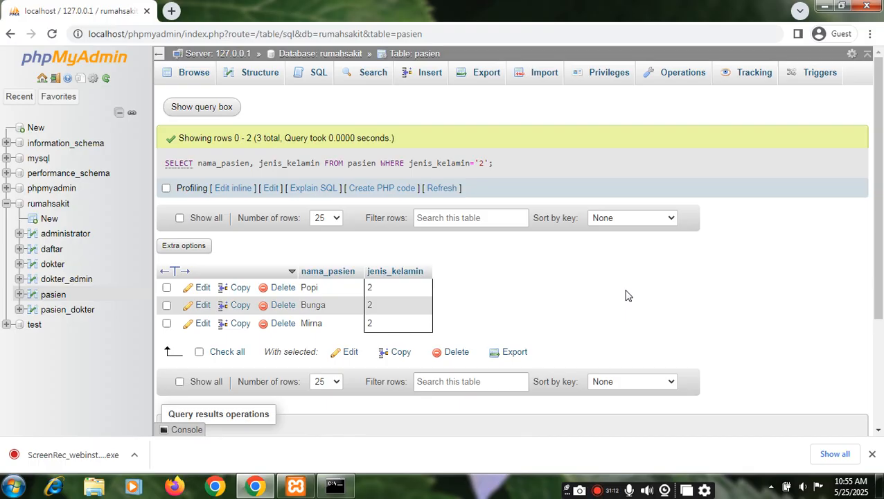
pyautogui.click(428, 217)
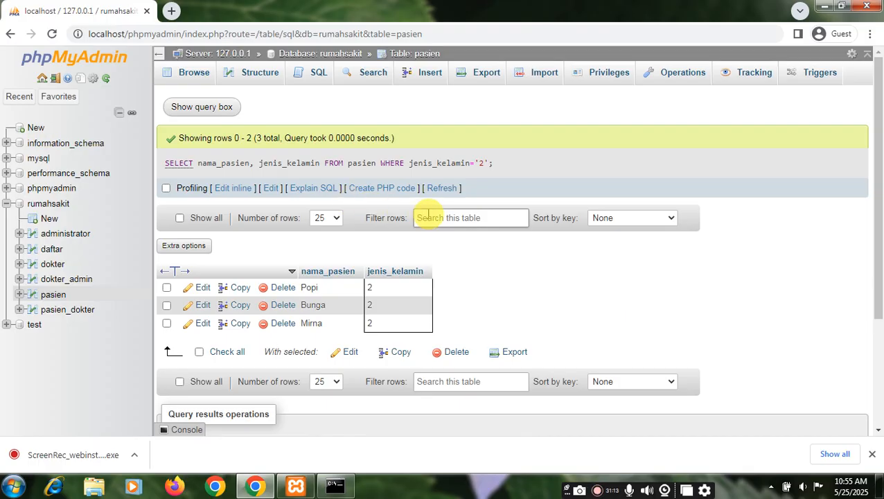
pyautogui.click(459, 237)
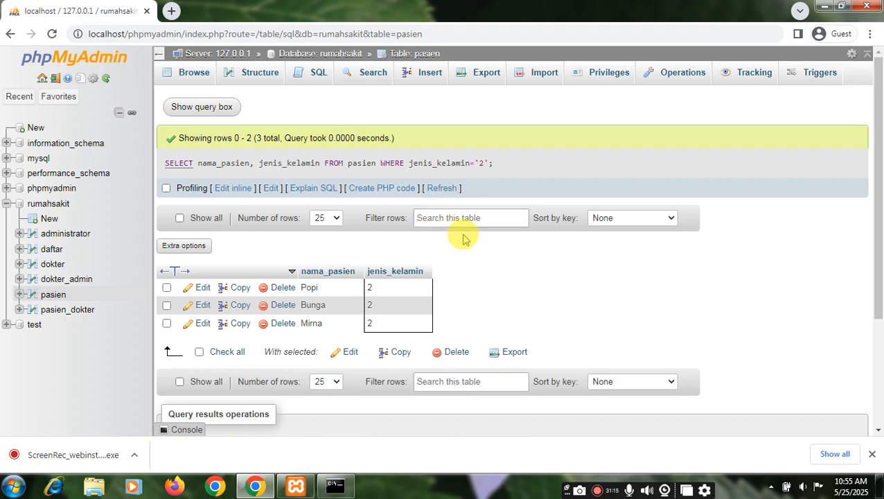
pyautogui.click(465, 239)
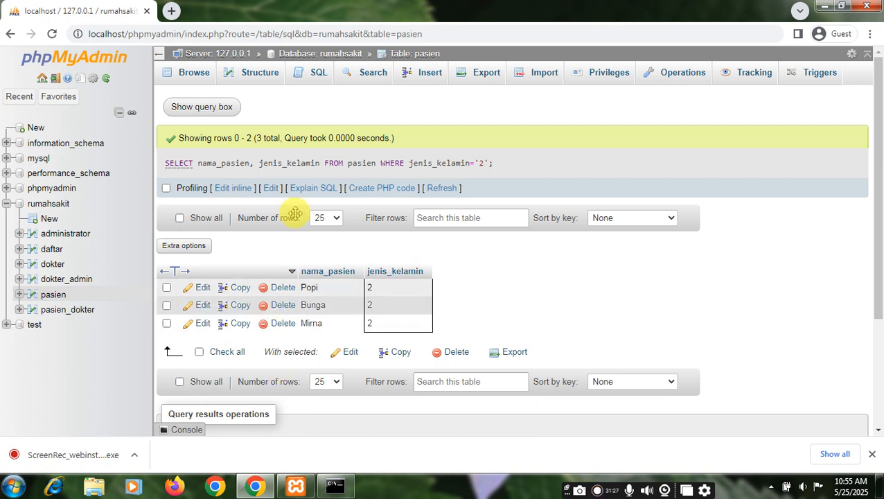
pyautogui.click(210, 109)
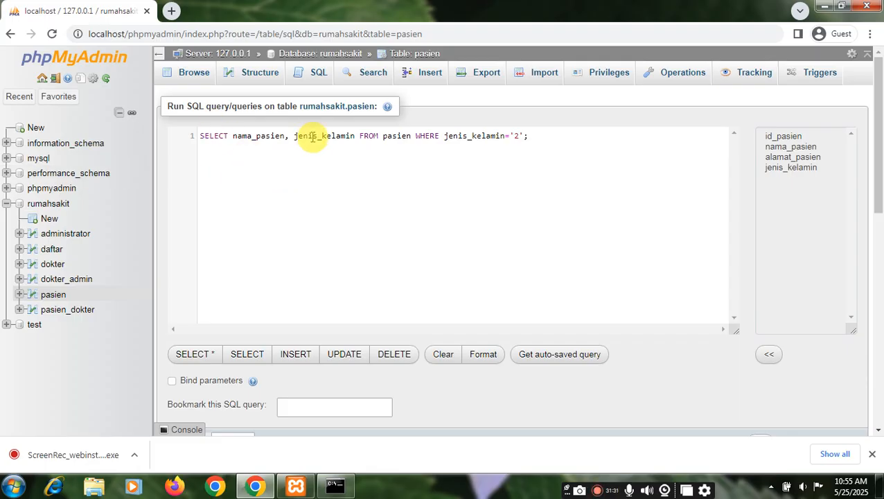
pyautogui.click(233, 135)
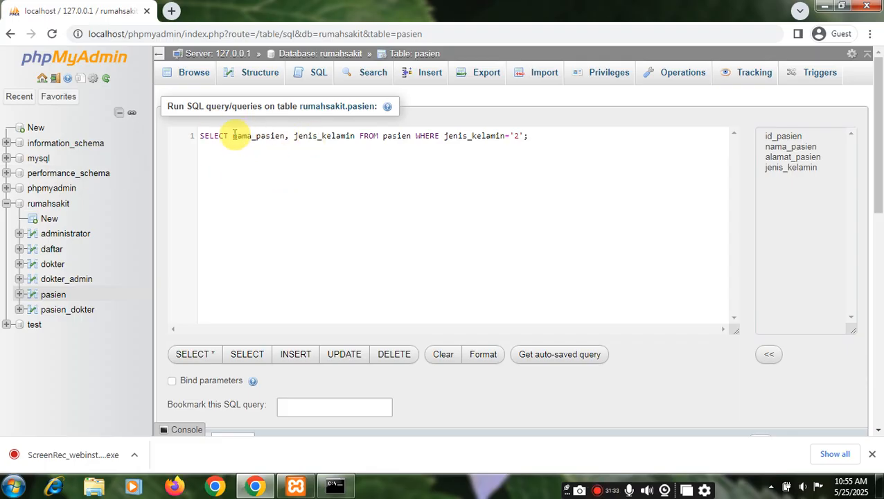
pyautogui.write('p.')
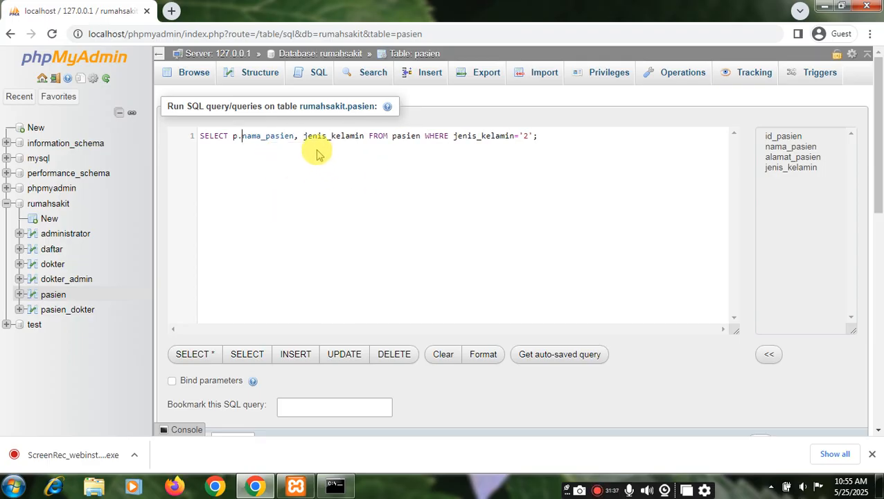
pyautogui.moveTo(303, 136); pyautogui.dragTo(538, 136)
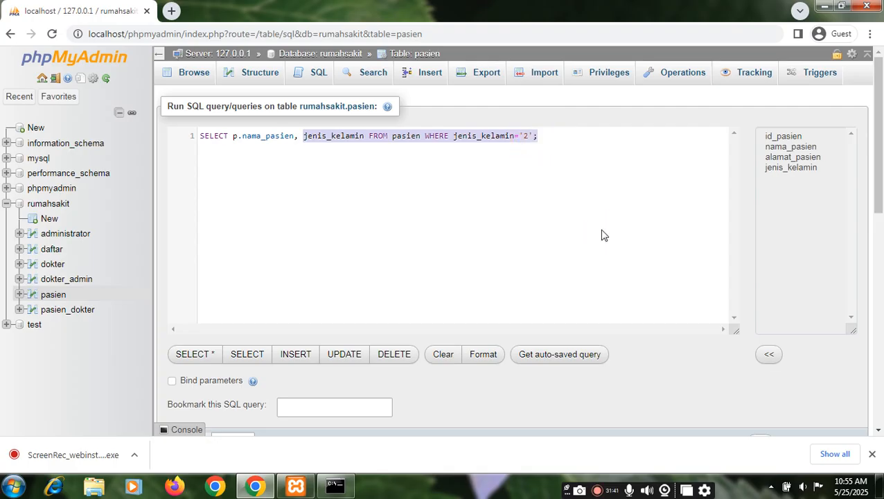
pyautogui.write('pd.')
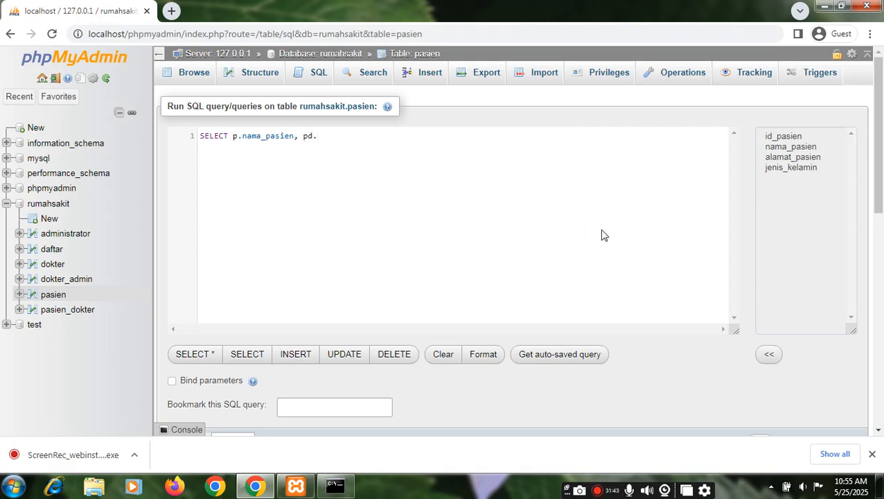
pyautogui.write('waktu')
pyautogui.press('BackSpace')
pyautogui.press('BackSpace')
pyautogui.press('BackSpace')
pyautogui.press('BackSpace')
pyautogui.press('BackSpace')
pyautogui.press('BackSpace')
pyautogui.press('BackSpace')
pyautogui.press('BackSpace')
pyautogui.press('BackSpace')
pyautogui.press('BackSpace')
pyautogui.press('BackSpace')
pyautogui.press('BackSpace')
pyautogui.press('BackSpace')
pyautogui.press('BackSpace')
pyautogui.press('BackSpace')
pyautogui.press('BackSpace')
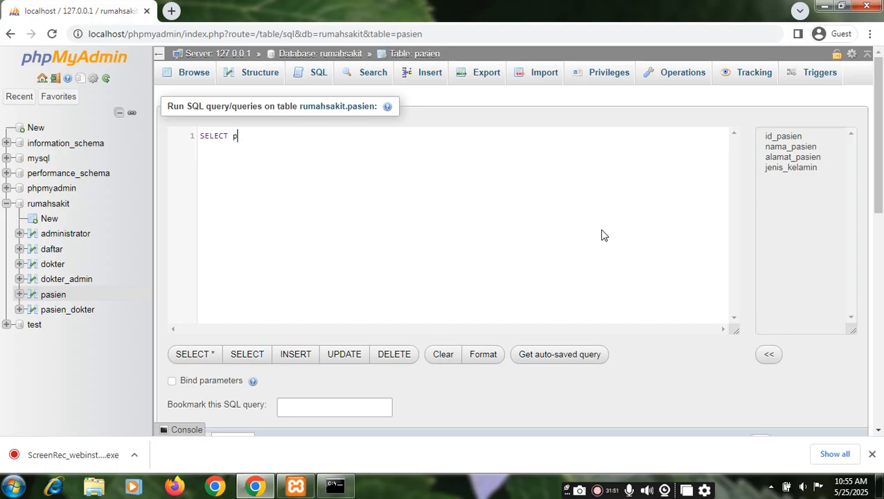
pyautogui.press('BackSpace')
pyautogui.press('BackSpace')
pyautogui.press('BackSpace')
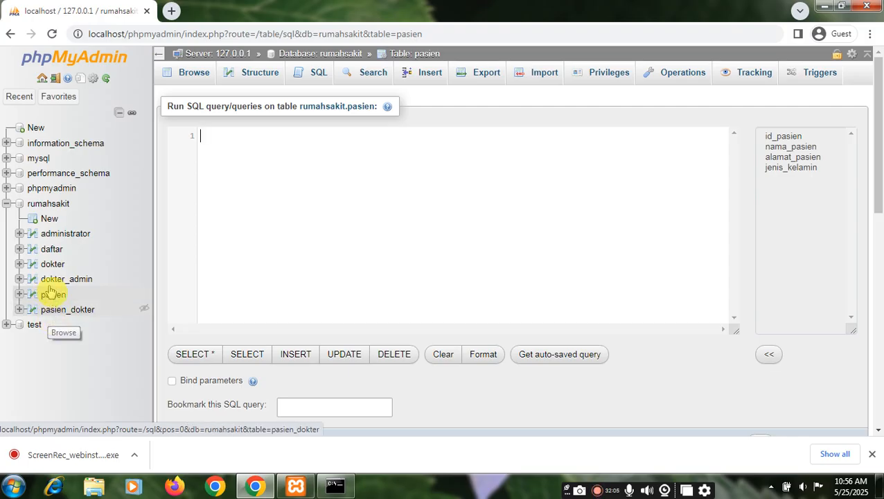
# Open the dokter table, discarding the unsaved query changes, and open its form for inserting rows
pyautogui.click(32, 269)
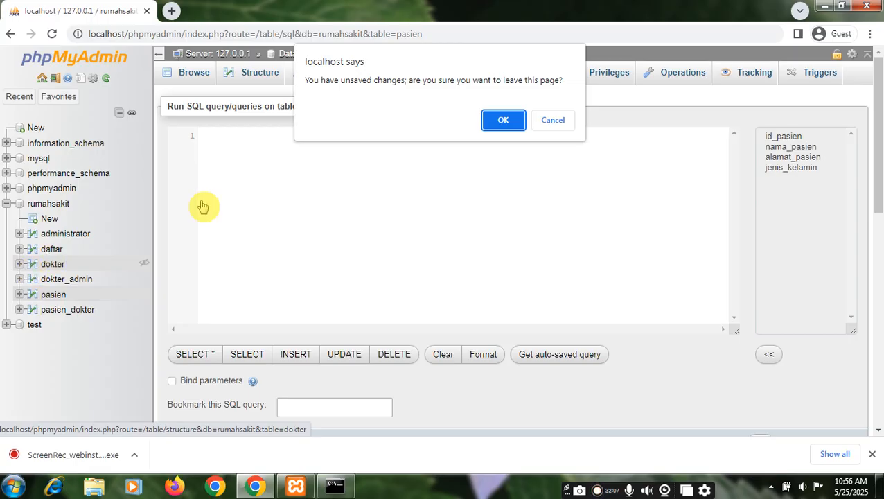
pyautogui.click(501, 121)
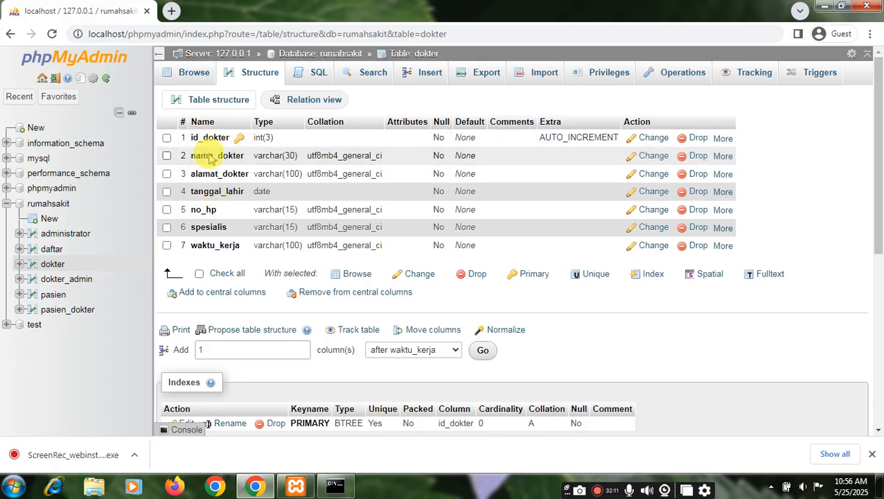
pyautogui.click(429, 78)
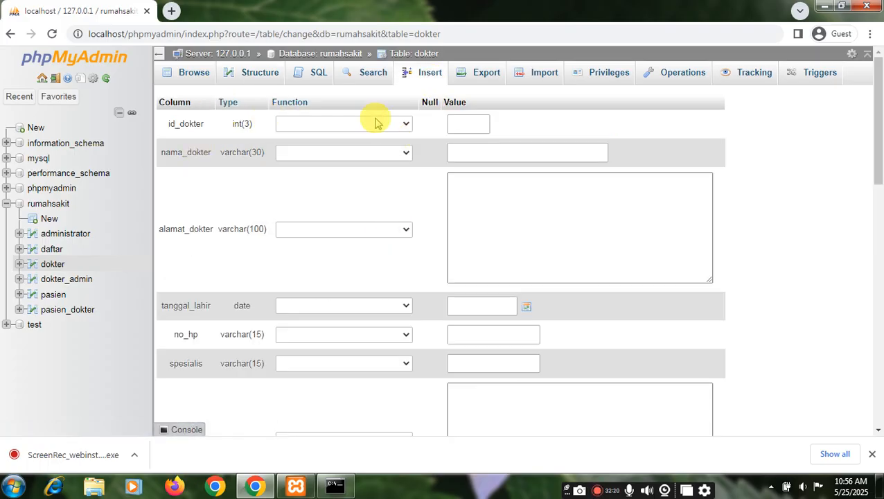
# Set id_dokter to 1 and fill in the doctor's full name in nama_dokter
pyautogui.click(458, 123)
pyautogui.write('1')
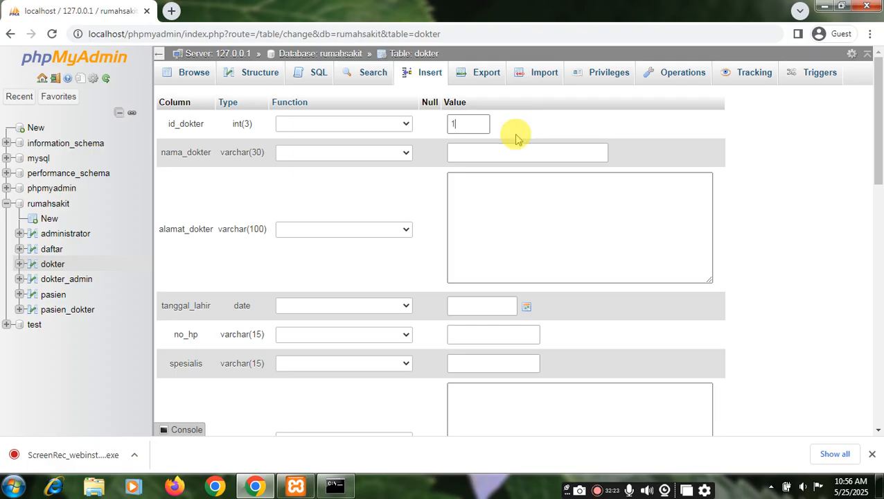
pyautogui.click(476, 155)
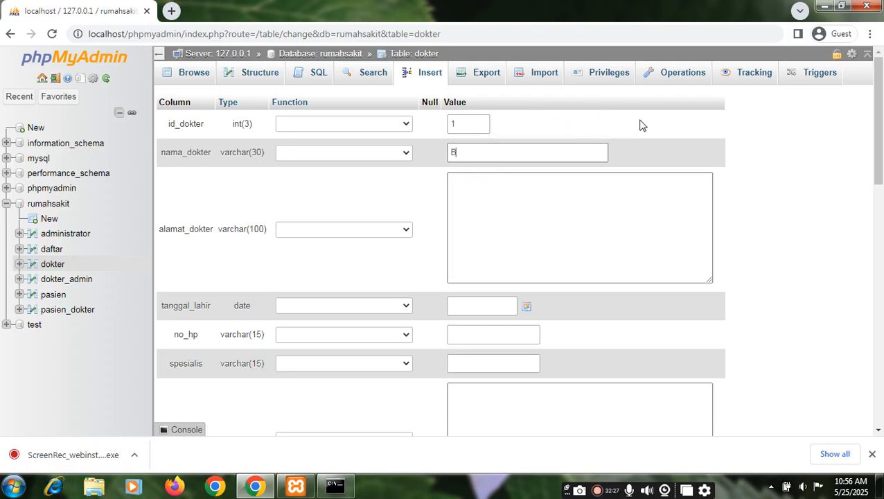
pyautogui.write('Budi Harmoko')
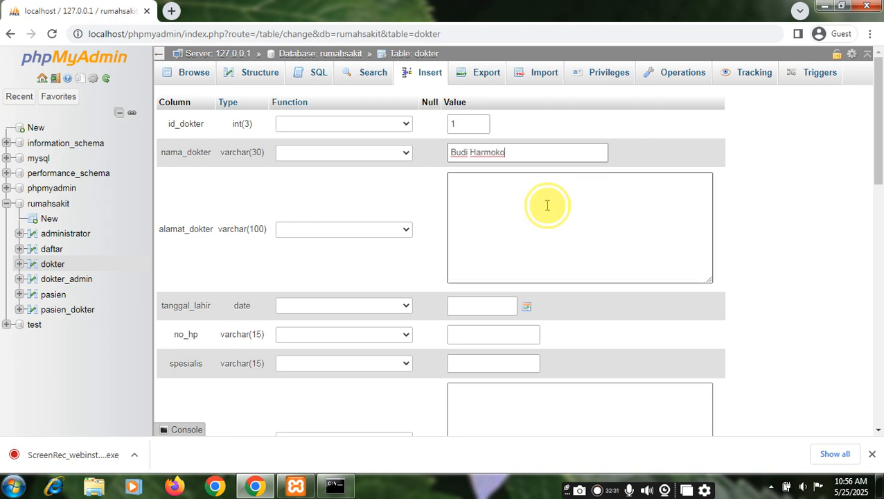
# Fill in the first doctor's street address and city in alamat_dokter
pyautogui.click(656, 177)
pyautogui.write('Jl')
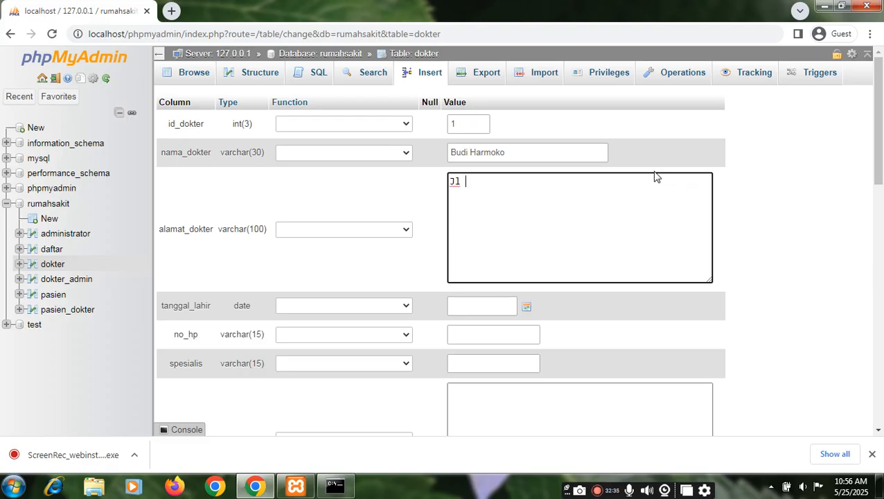
pyautogui.write(' Pramukano ')
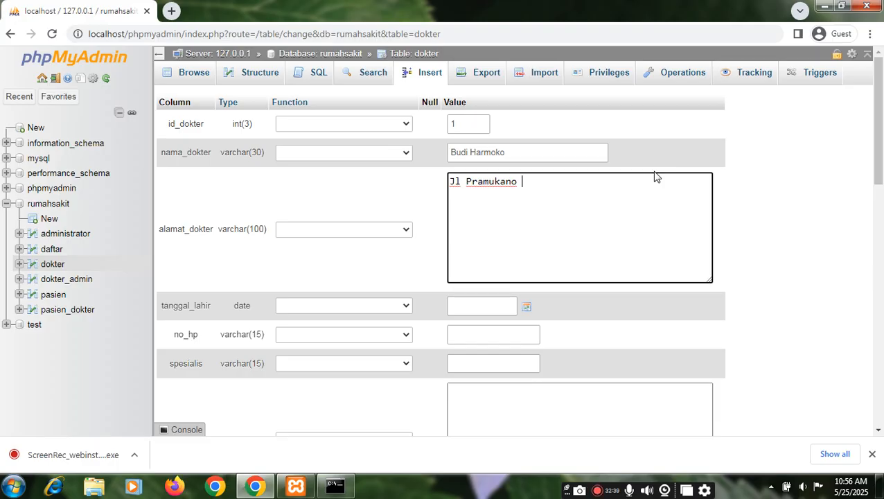
pyautogui.write('42Jaka')
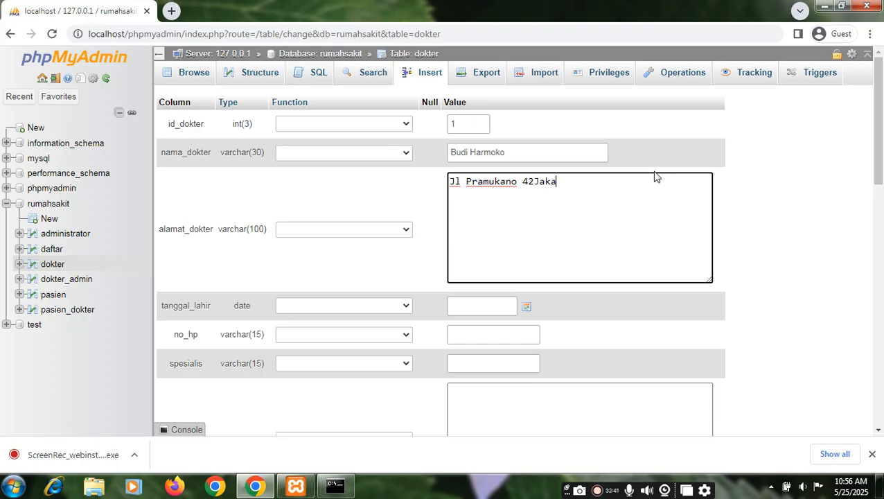
pyautogui.write('rta')
pyautogui.click(532, 181)
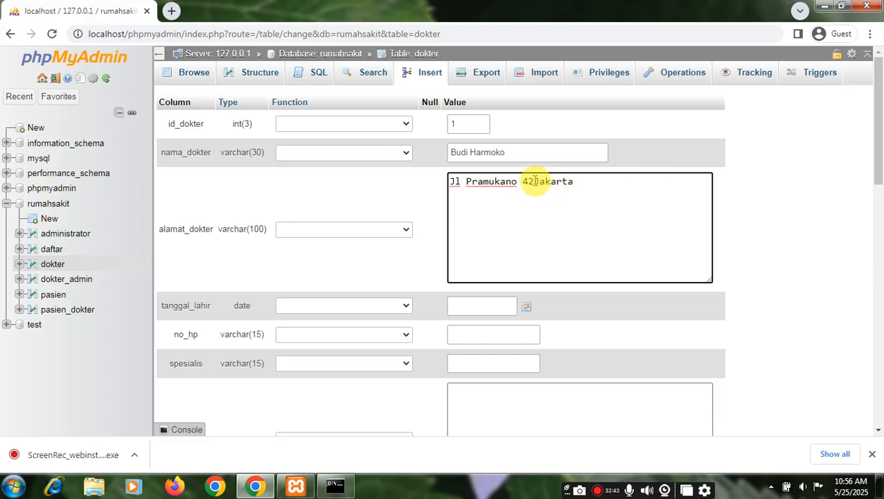
# Pick the first doctor's date of birth from the calendar for tanggal_lahir
pyautogui.click(478, 306)
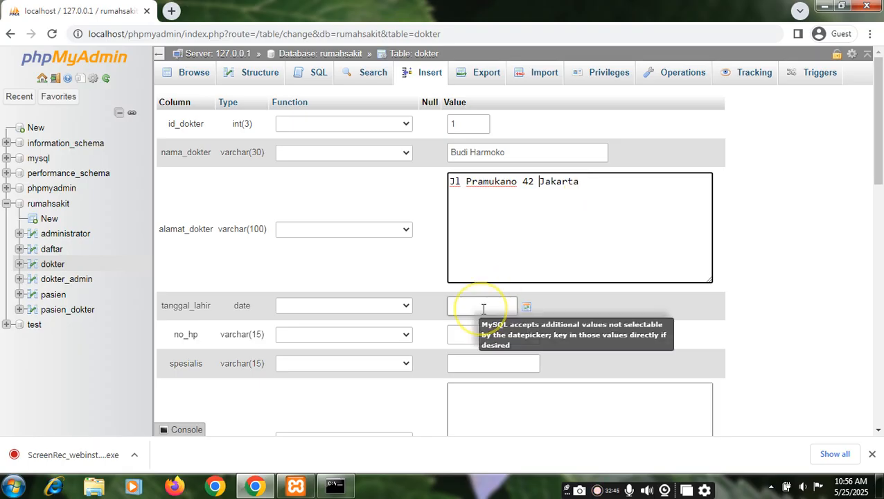
pyautogui.click(526, 307)
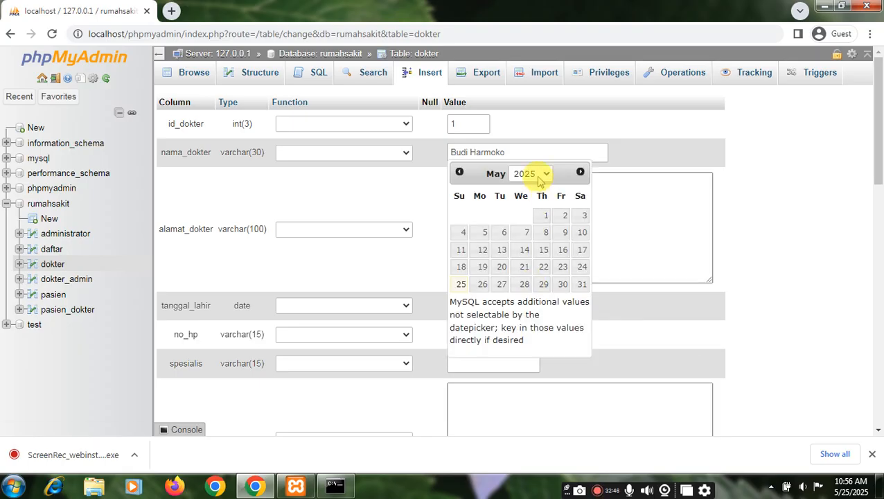
pyautogui.click(547, 175)
pyautogui.click(524, 189)
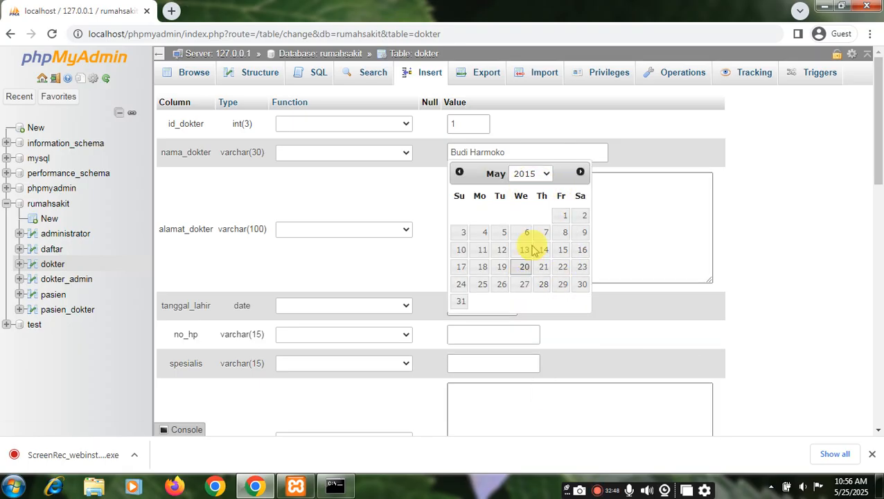
pyautogui.click(458, 172)
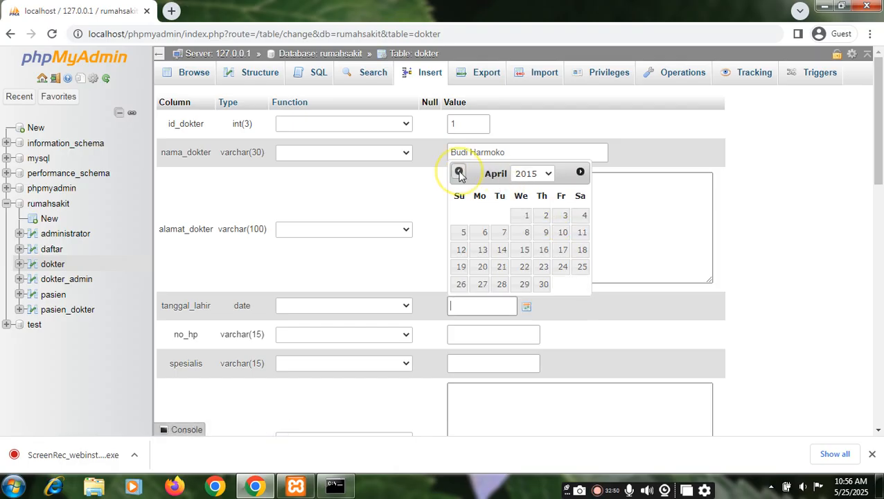
pyautogui.click(524, 219)
pyautogui.click(561, 335)
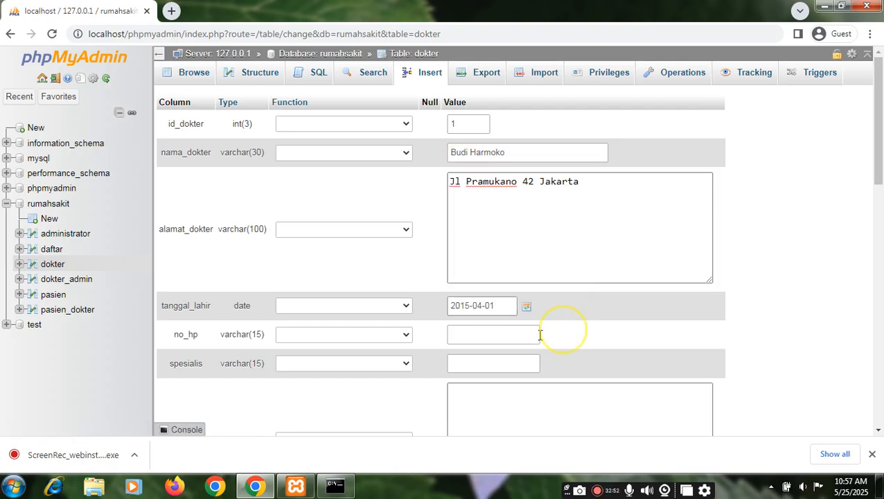
# Enter the doctor's phone number in no_hp and set spesialis to THT
pyautogui.click(487, 336)
pyautogui.write('1')
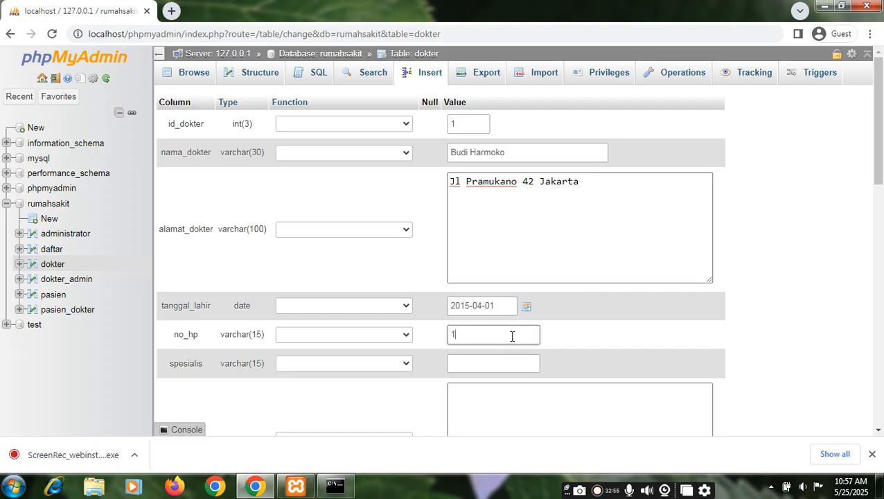
pyautogui.write('235')
pyautogui.click(487, 363)
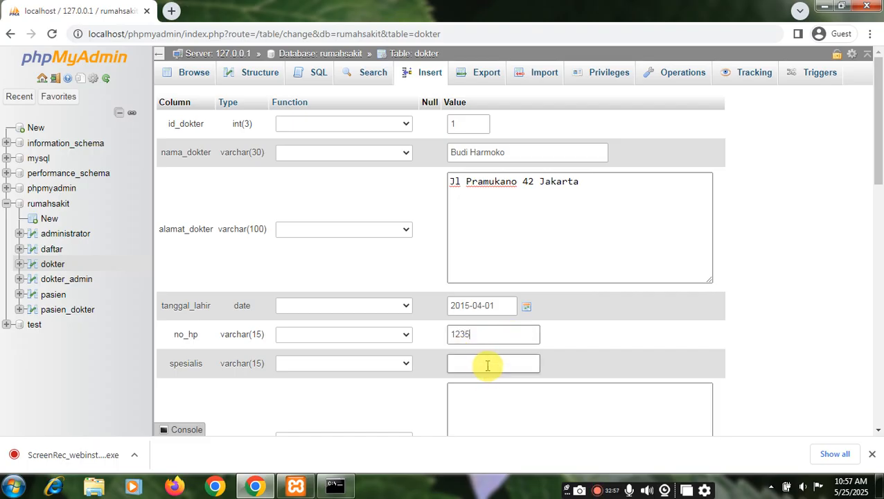
pyautogui.write('THT')
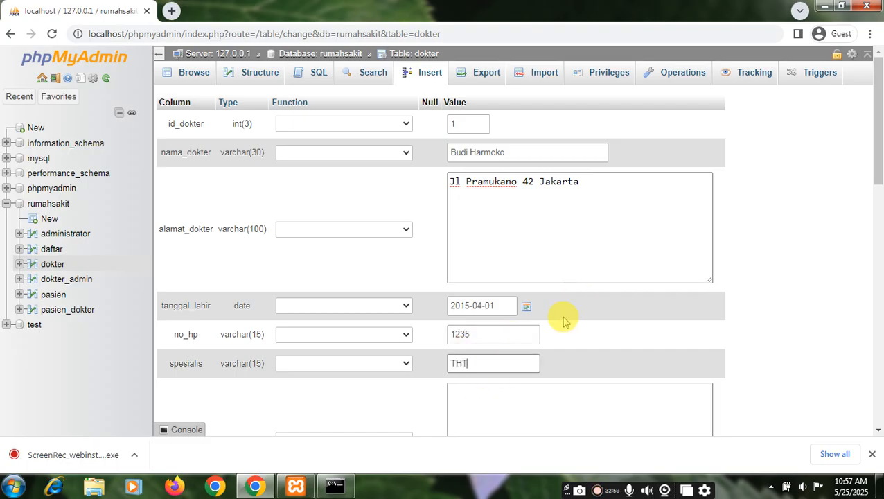
# Set waktu_kerja to 14:00 and insert the first row into the dokter table
pyautogui.scroll(-2, 565, 320)
pyautogui.click(521, 300)
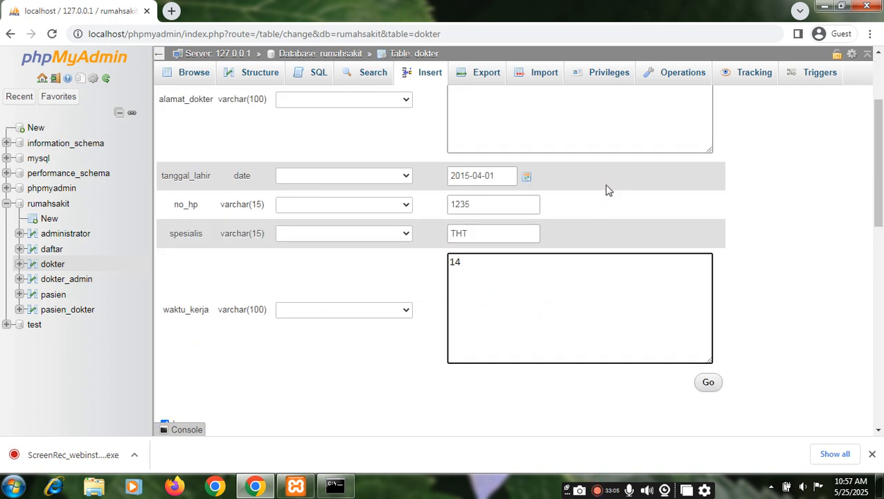
pyautogui.click(729, 376)
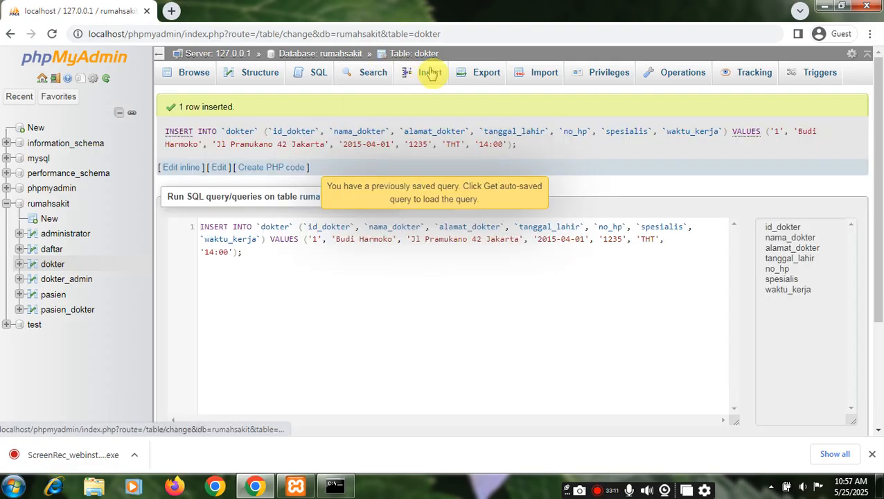
# Start another dokter row with id_dokter 2 and the second doctor's name in nama_dokter
pyautogui.click(430, 73)
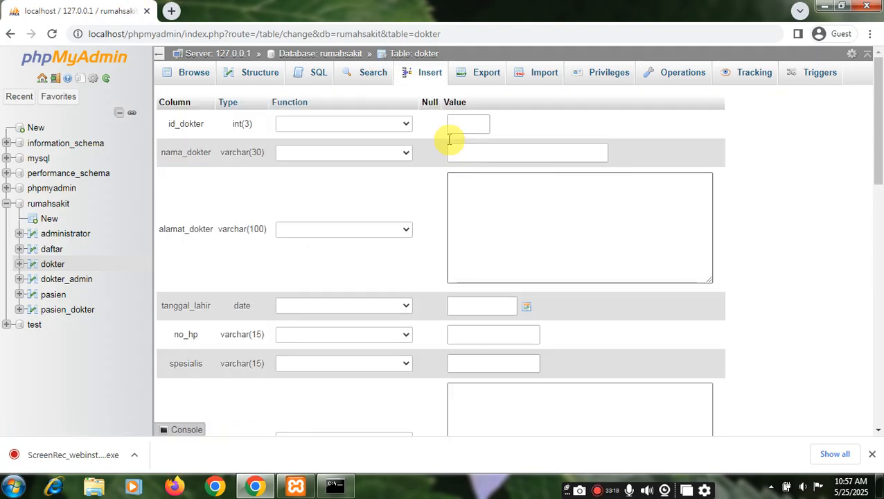
pyautogui.click(464, 123)
pyautogui.click(542, 243)
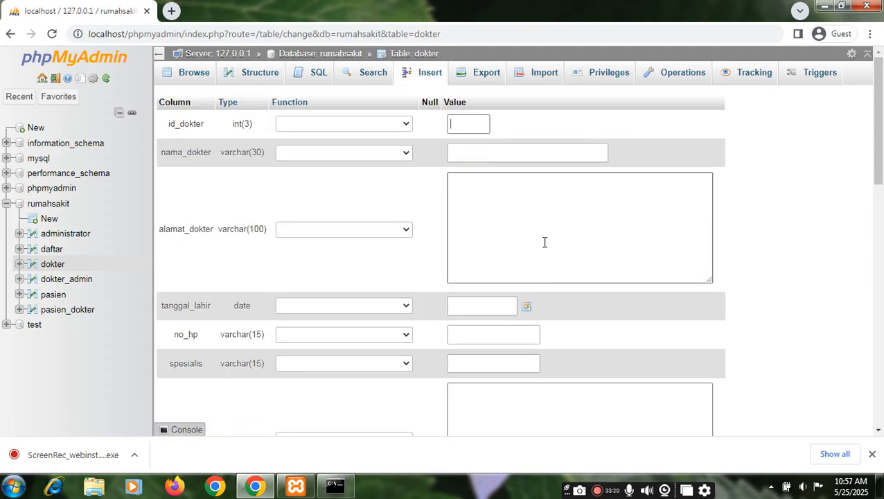
pyautogui.write('2')
pyautogui.click(482, 155)
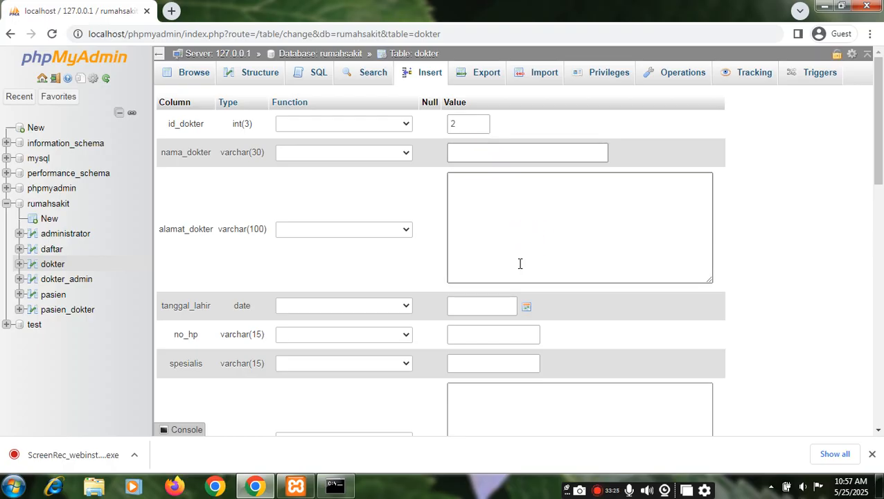
pyautogui.write('Handoko')
# Fill in the second doctor's street address and city in alamat_dokter
pyautogui.click(510, 212)
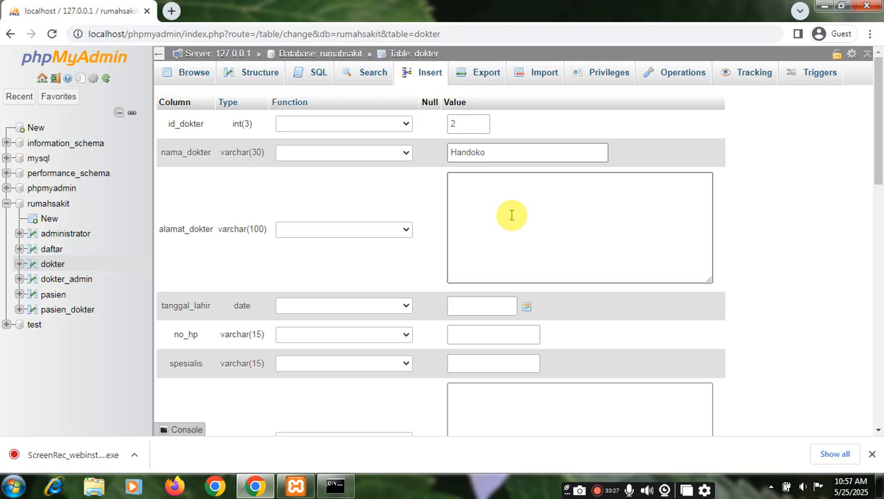
pyautogui.click(654, 172)
pyautogui.write('Jl')
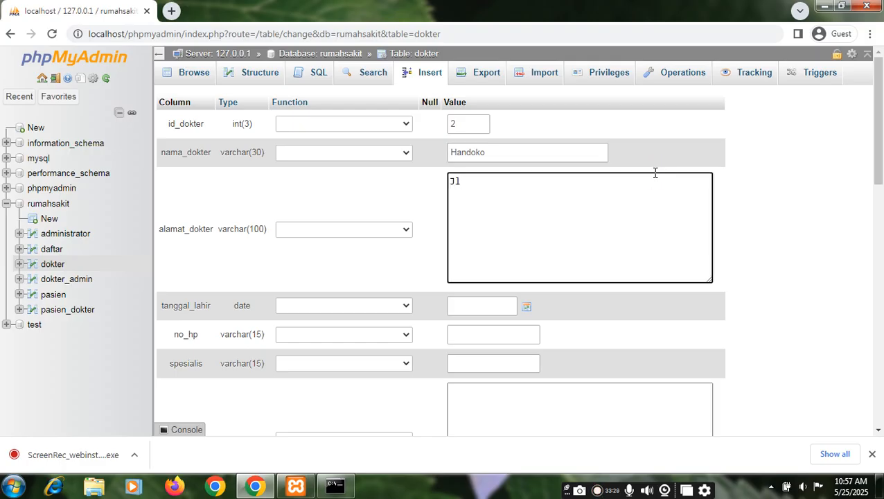
pyautogui.write('. Perwira 1')
pyautogui.click(467, 191)
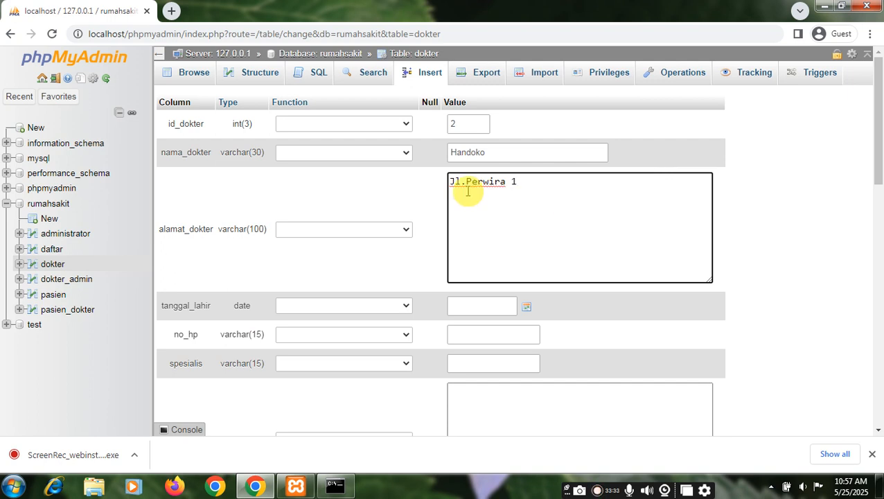
pyautogui.click(546, 181)
pyautogui.write('Bekasi')
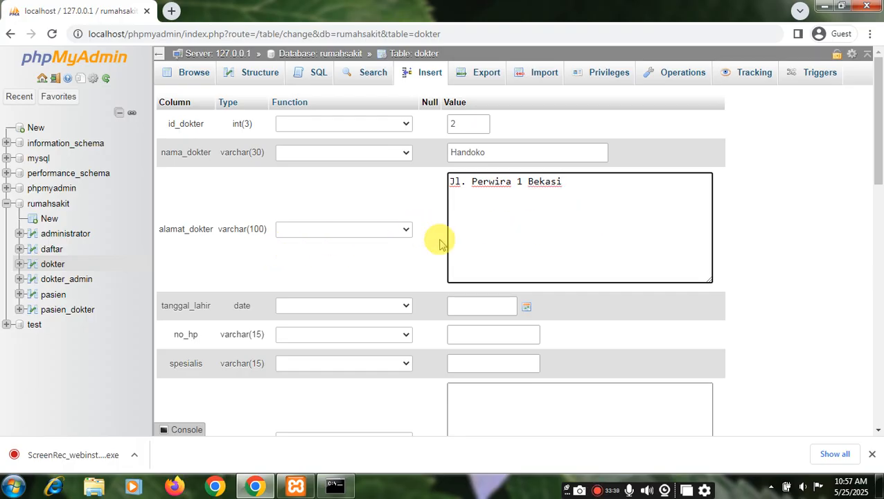
# Pick the second doctor's date of birth in tanggal_lahir
pyautogui.click(526, 309)
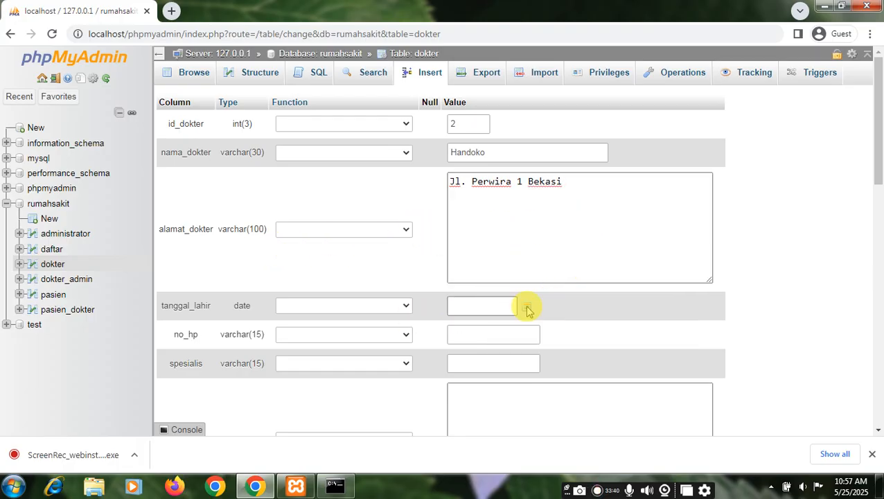
pyautogui.click(526, 308)
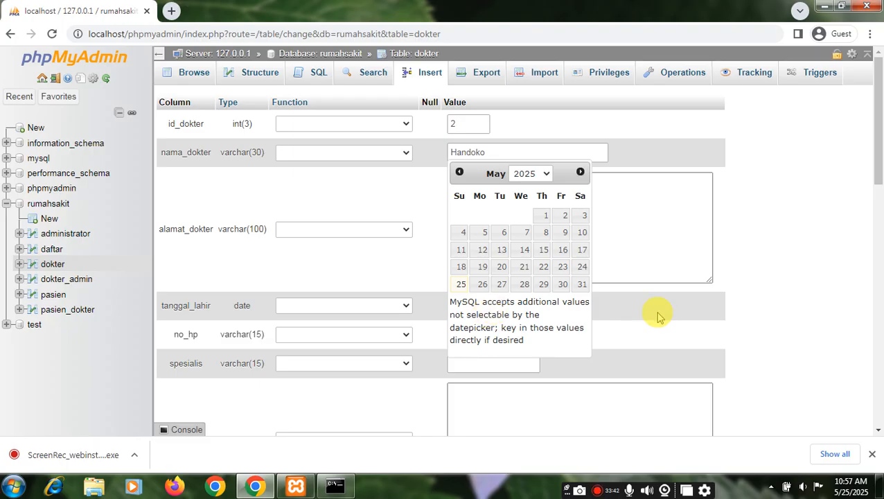
pyautogui.click(459, 173)
pyautogui.click(459, 173)
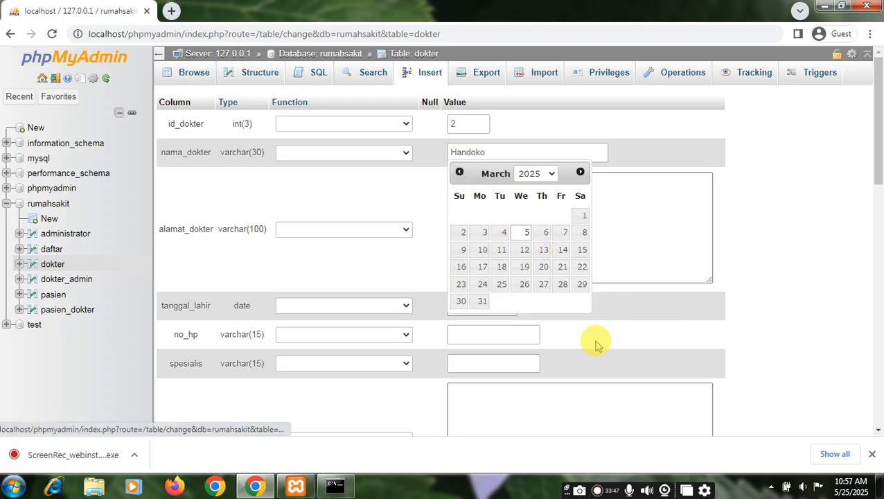
pyautogui.click(553, 174)
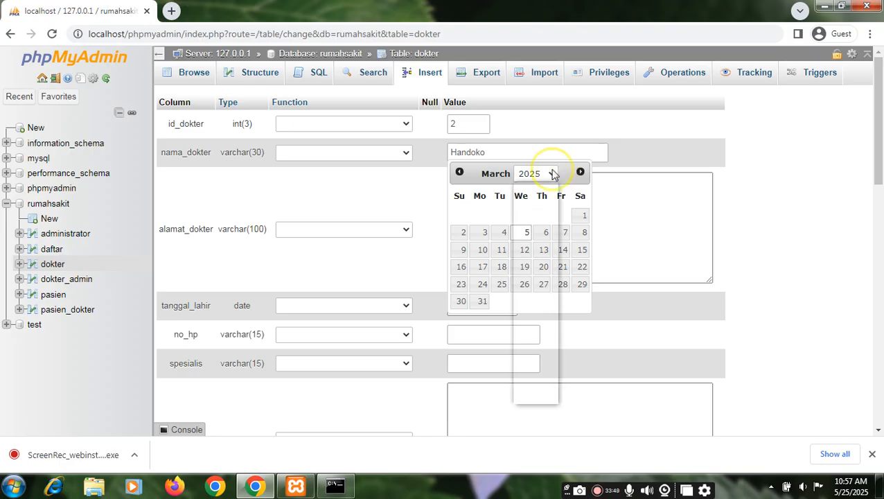
pyautogui.click(532, 188)
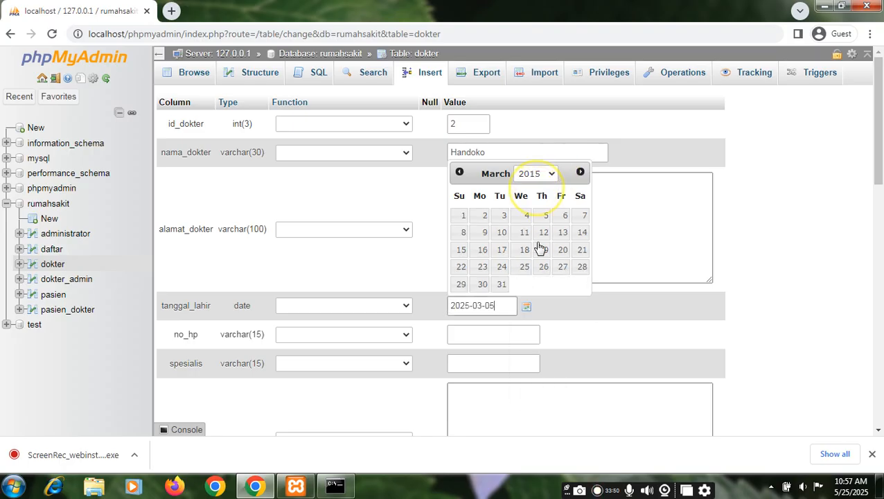
pyautogui.click(465, 220)
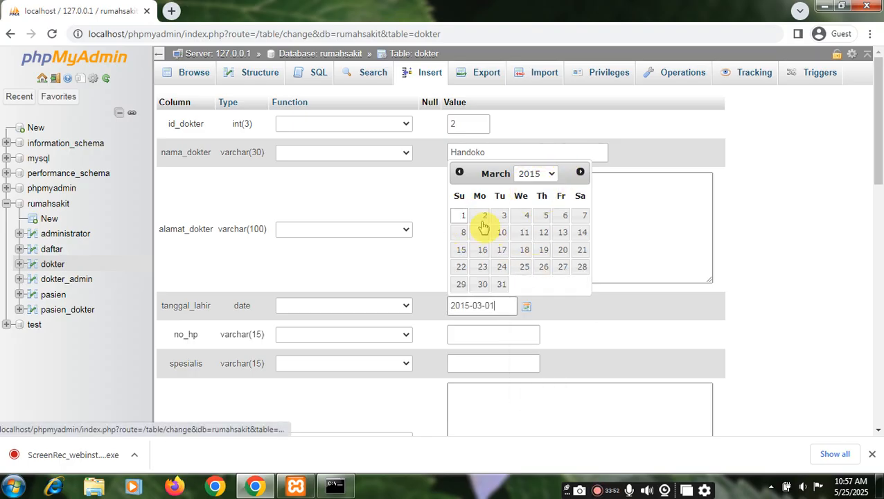
# Enter the second doctor's phone number in no_hp and set spesialis to Penyakit Dalam
pyautogui.click(519, 335)
pyautogui.write('5')
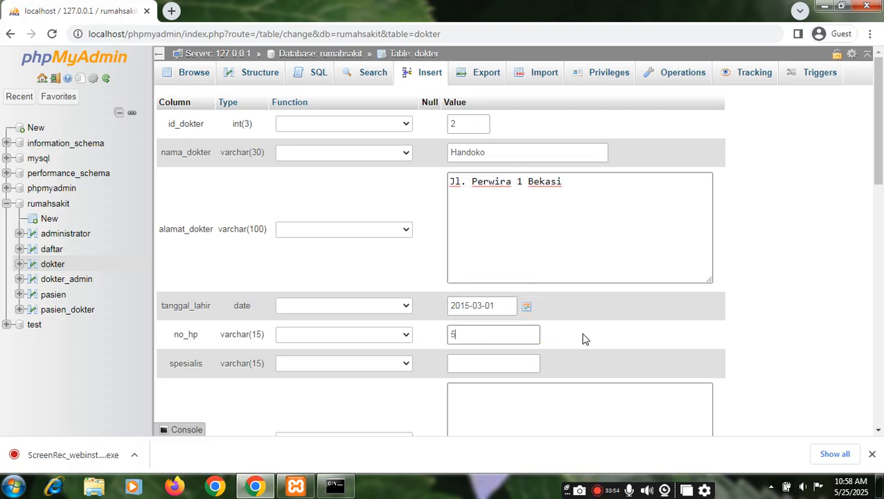
pyautogui.write('67890')
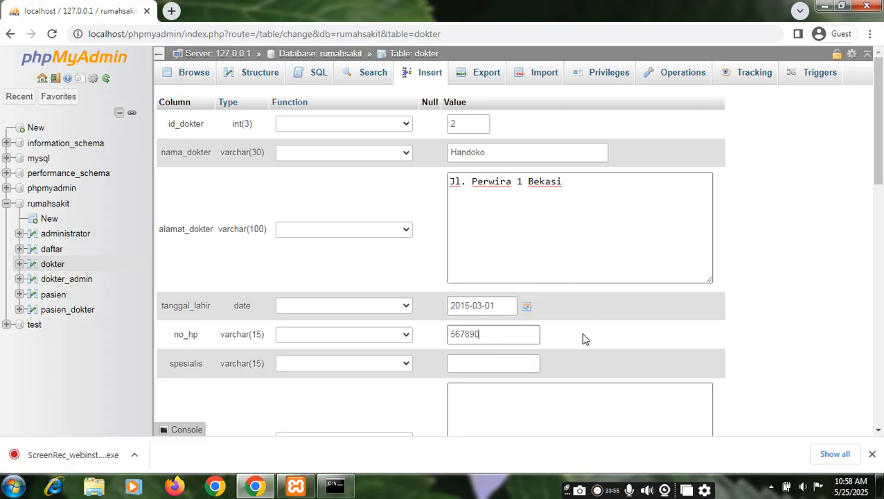
pyautogui.click(486, 369)
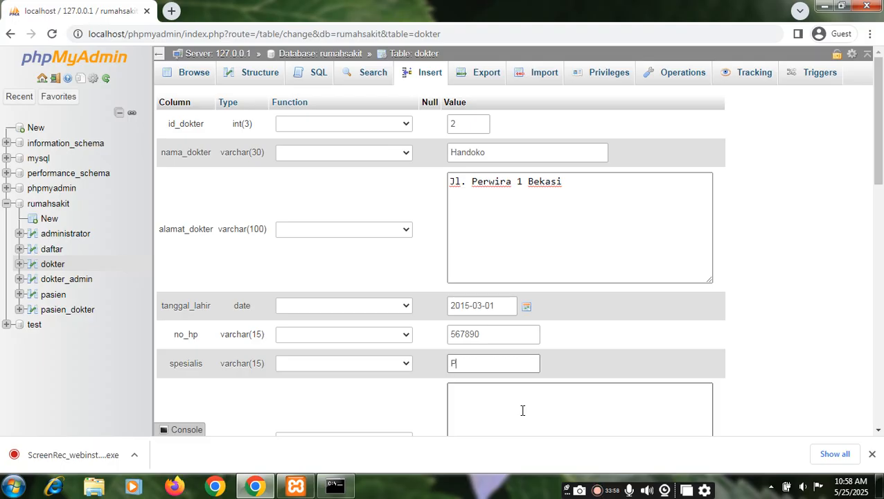
pyautogui.write('enyakit Dalam')
# Set waktu_kerja to 10:00 and insert the second doctor's row into the dokter table
pyautogui.scroll(-3, 589, 388)
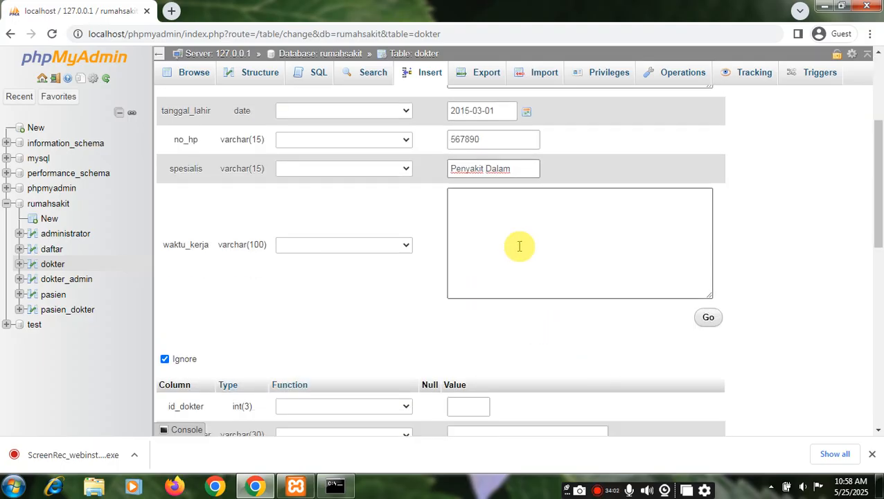
pyautogui.click(538, 236)
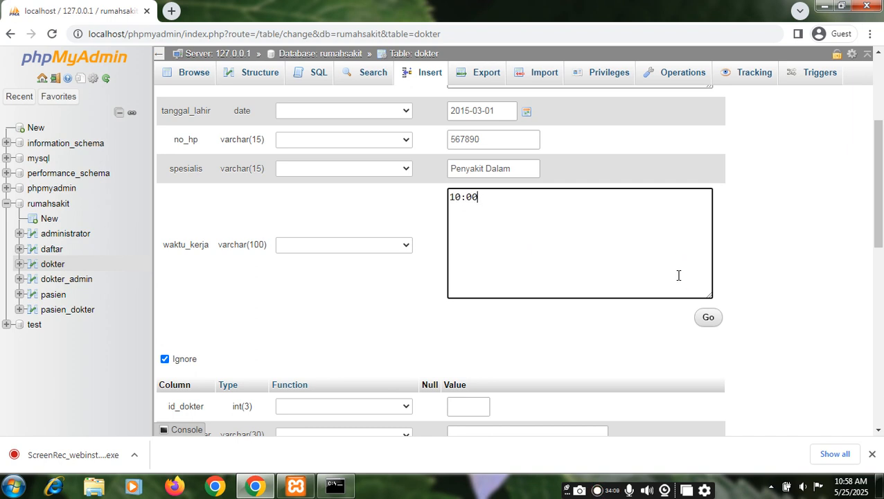
pyautogui.click(708, 317)
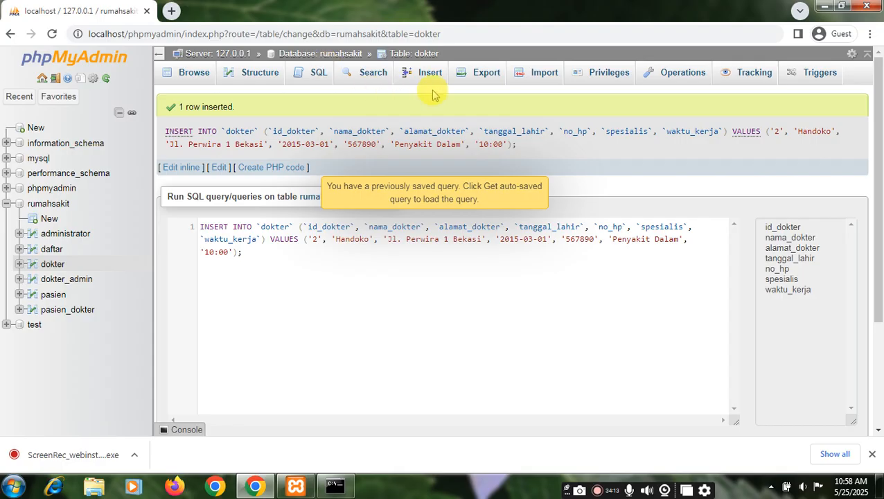
# Start a new dokter row with id_dokter 3 and the third doctor's full name in nama_dokter
pyautogui.click(432, 77)
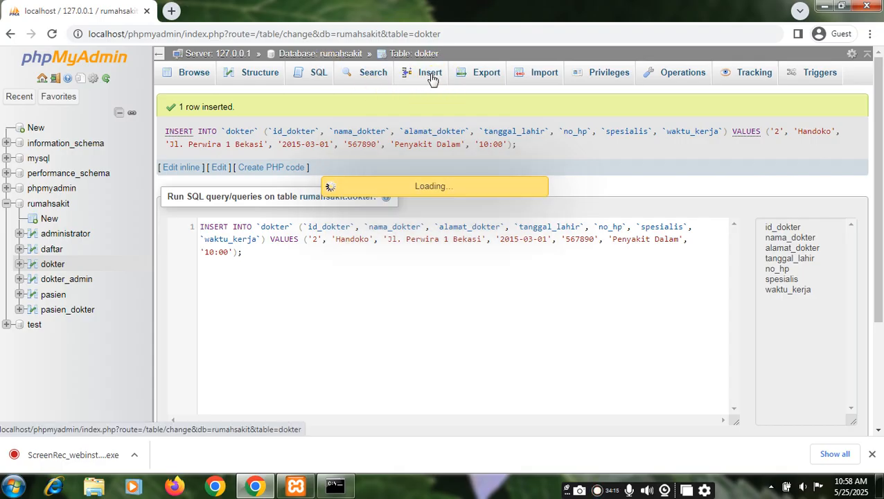
pyautogui.click(433, 88)
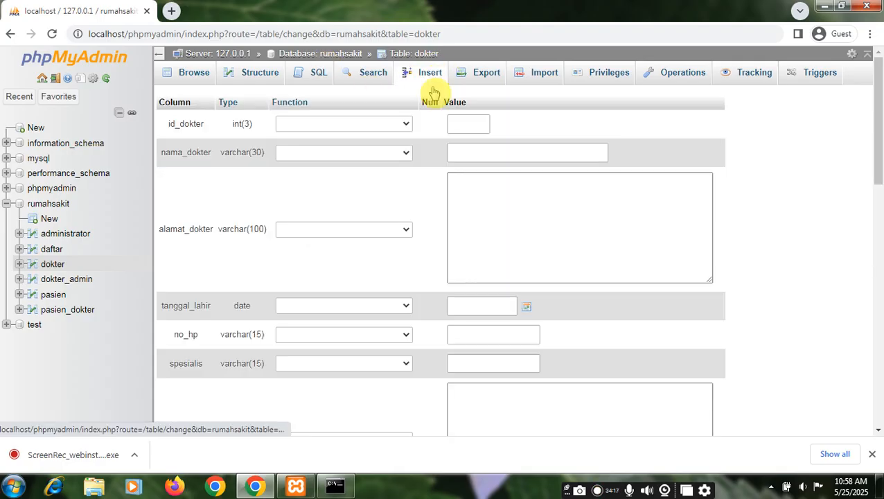
pyautogui.click(467, 124)
pyautogui.write('3')
pyautogui.click(474, 154)
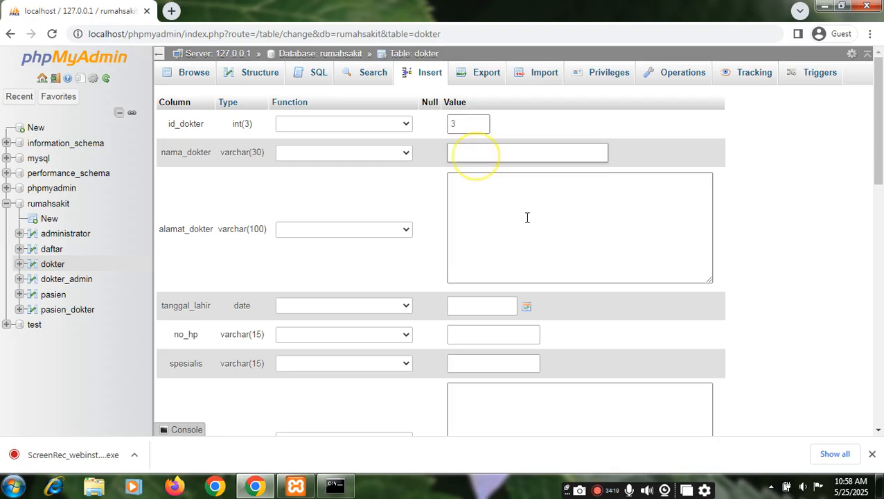
pyautogui.click(527, 217)
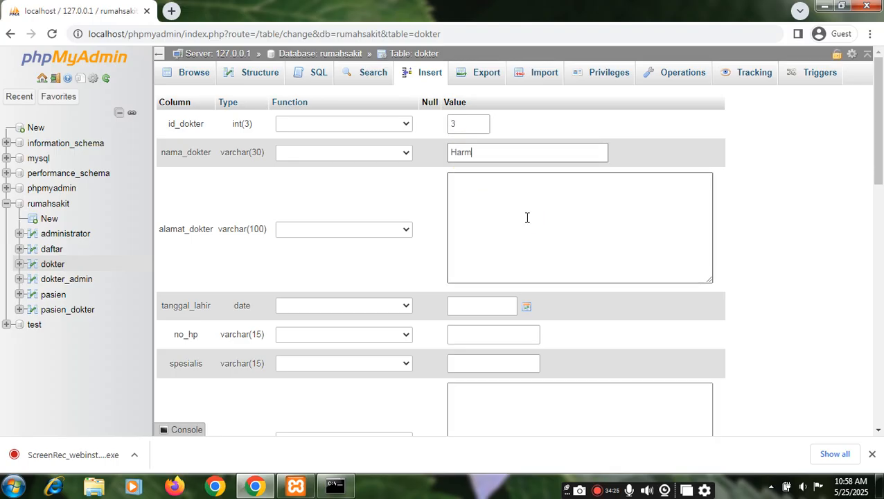
pyautogui.write('Harmoko Budi')
# Fill in the third doctor's street address and city in alamat_dokter
pyautogui.click(578, 218)
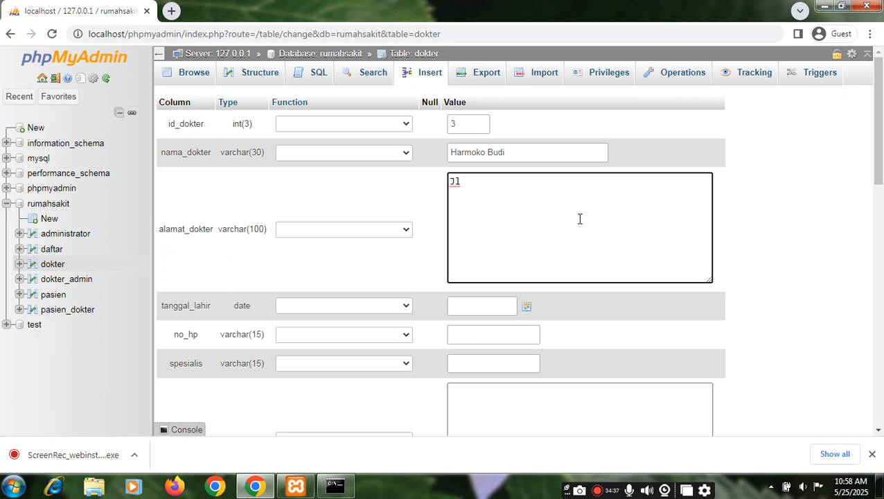
pyautogui.write('UNG')
pyautogui.press('BackSpace')
pyautogui.press('BackSpace')
pyautogui.press('BackSpace')
pyautogui.write('gung No 33')
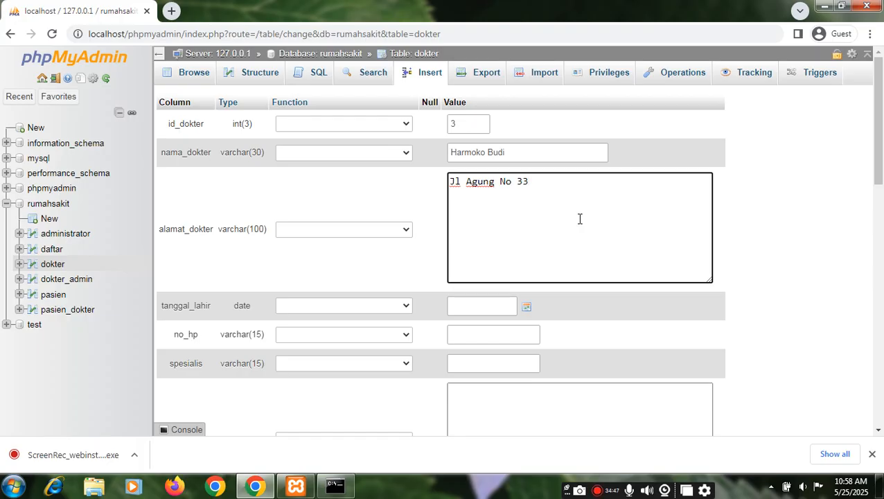
pyautogui.write('Bogor')
pyautogui.click(529, 183)
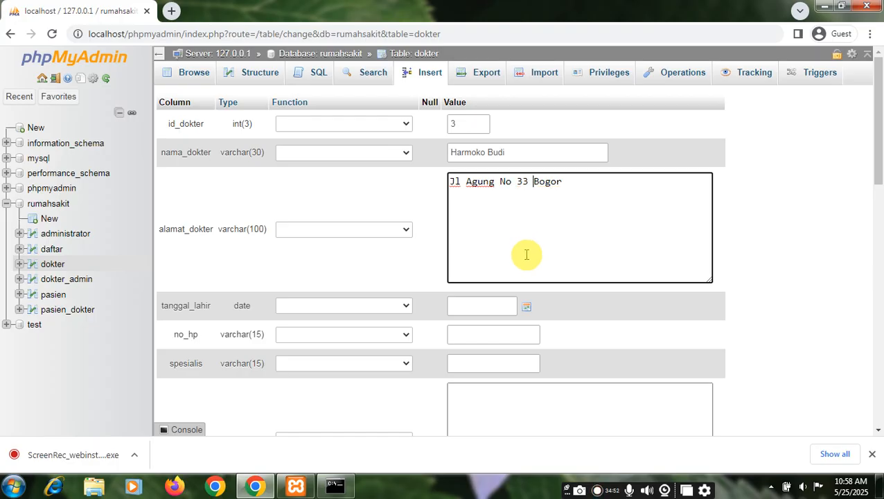
# Pick the third doctor's date of birth in tanggal_lahir
pyautogui.click(526, 306)
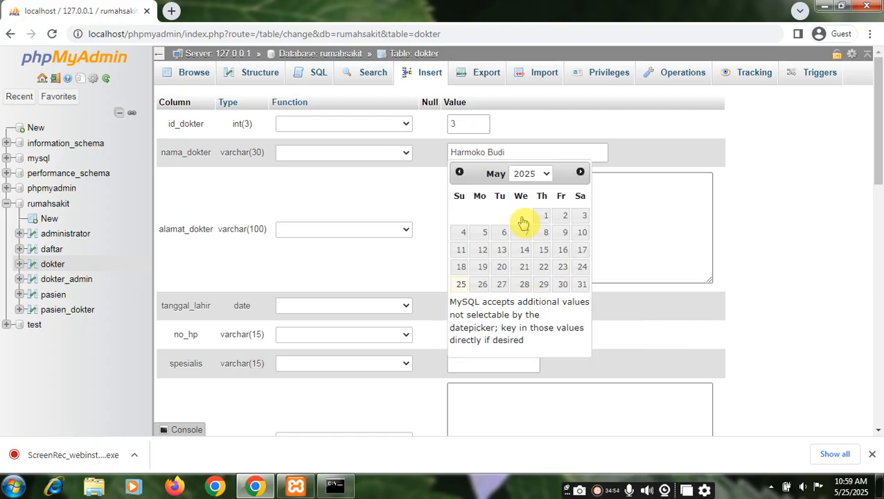
pyautogui.click(459, 172)
pyautogui.click(459, 172)
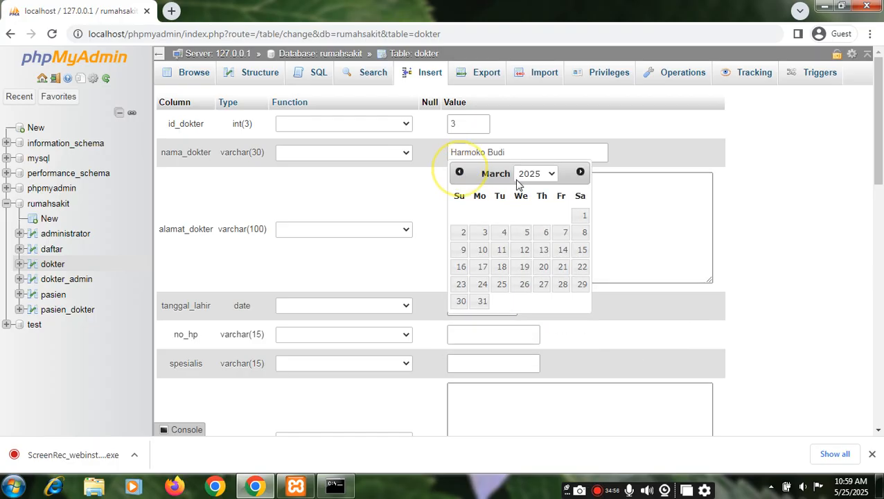
pyautogui.click(548, 173)
pyautogui.click(544, 192)
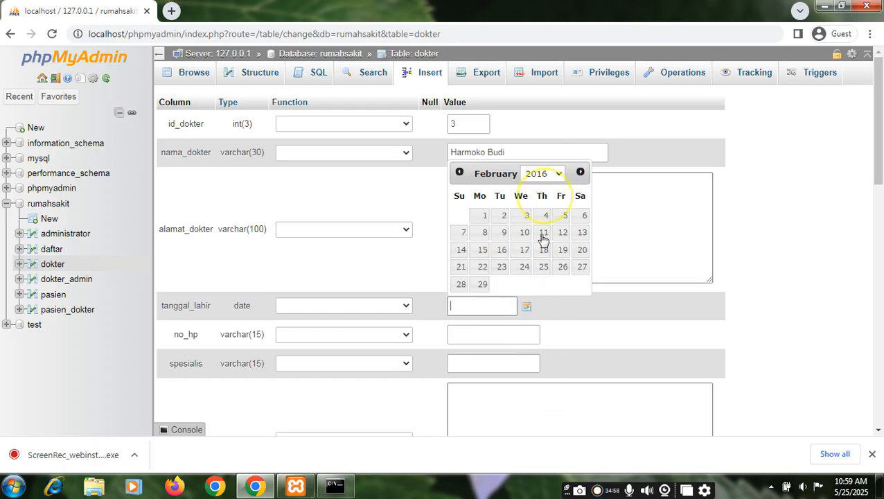
pyautogui.click(502, 235)
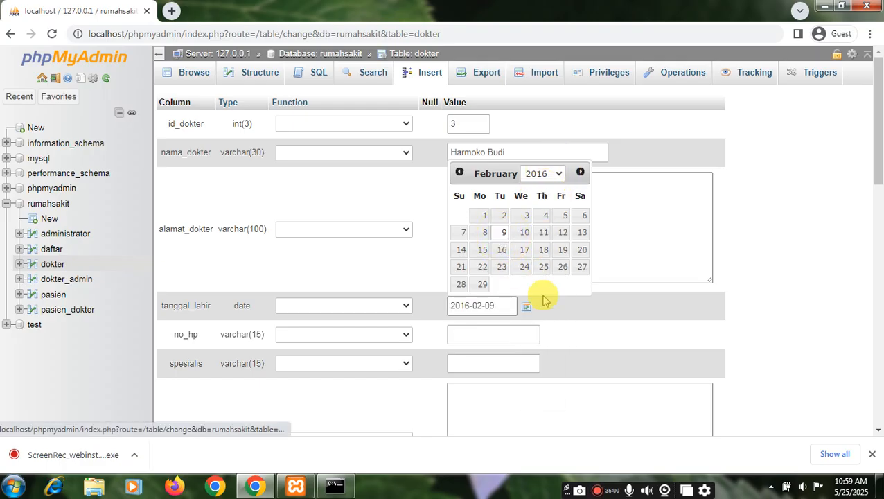
# Enter the third doctor's phone number in no_hp and set spesialis to Mata
pyautogui.click(522, 333)
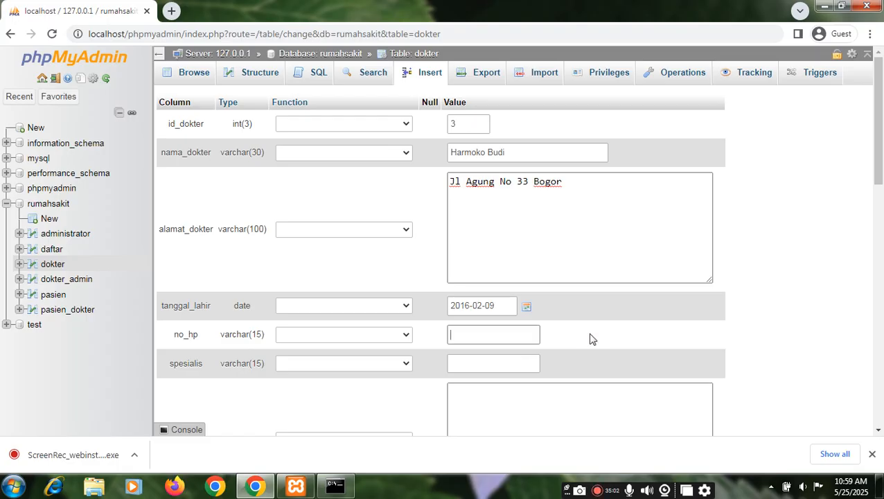
pyautogui.write('456789')
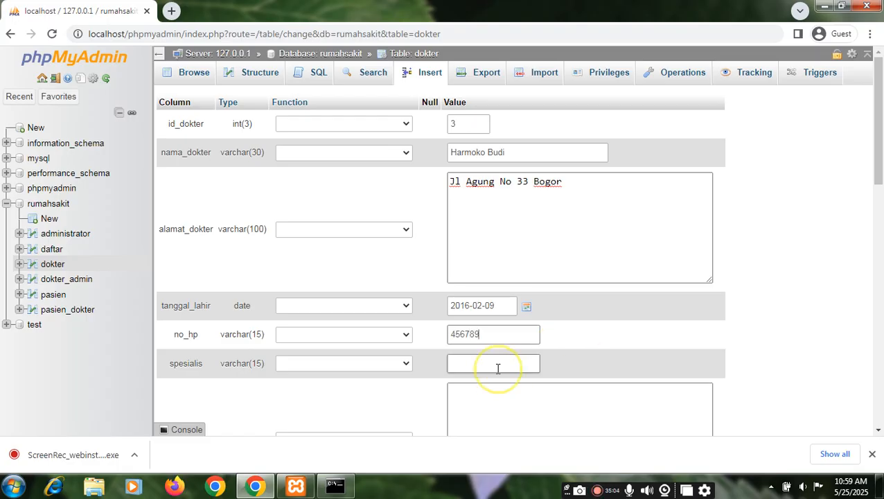
pyautogui.click(498, 368)
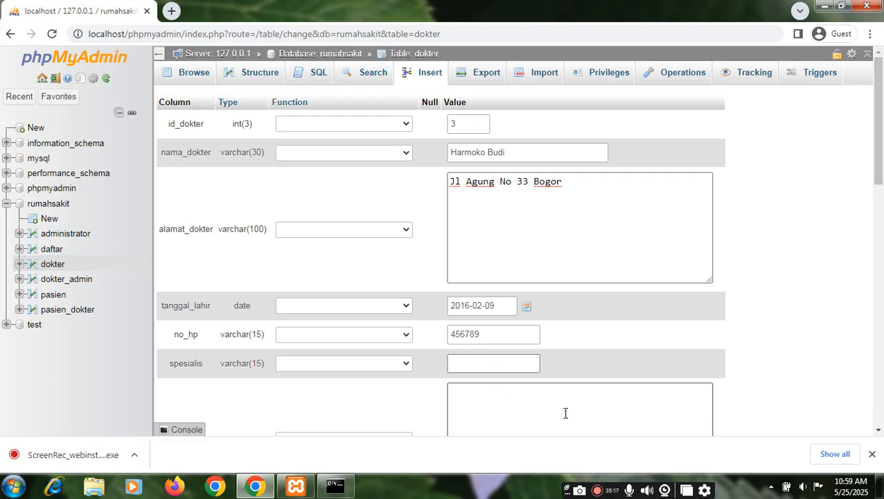
pyautogui.write('Mata')
# Insert the third doctor's row with waktu_kerja 16:00 and browse the dokter table's records
pyautogui.scroll(-3, 566, 412)
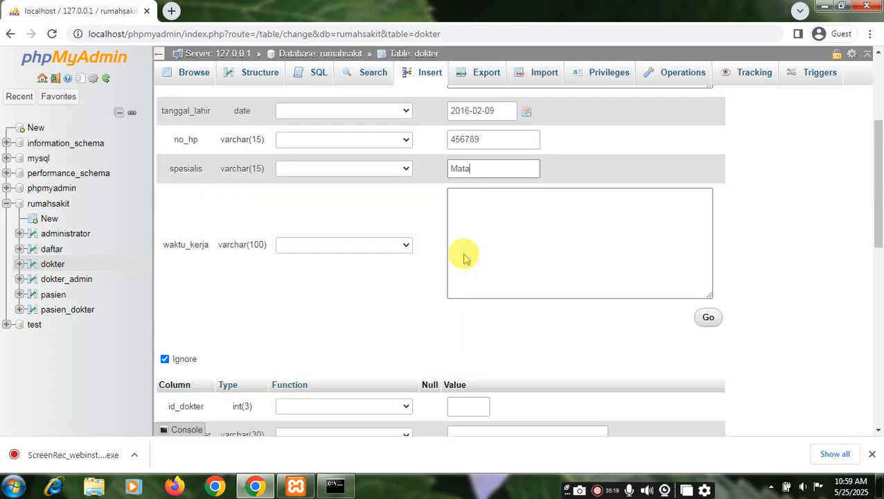
pyautogui.click(476, 223)
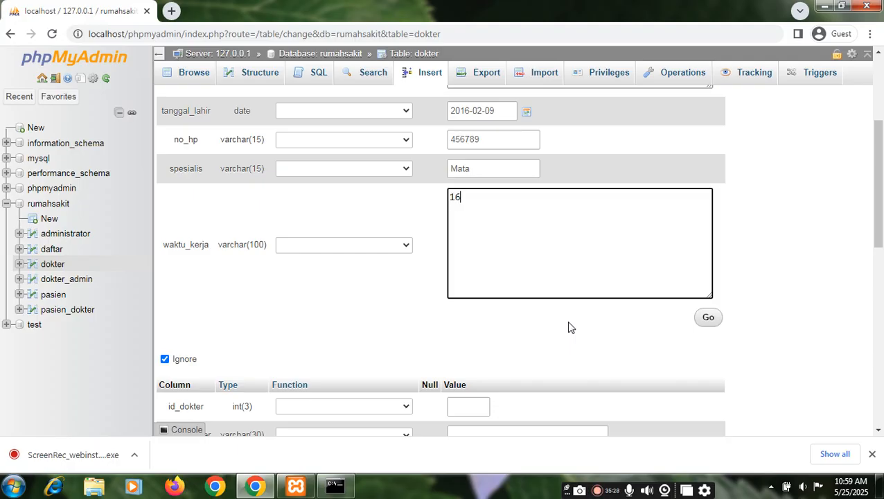
pyautogui.write('16:00')
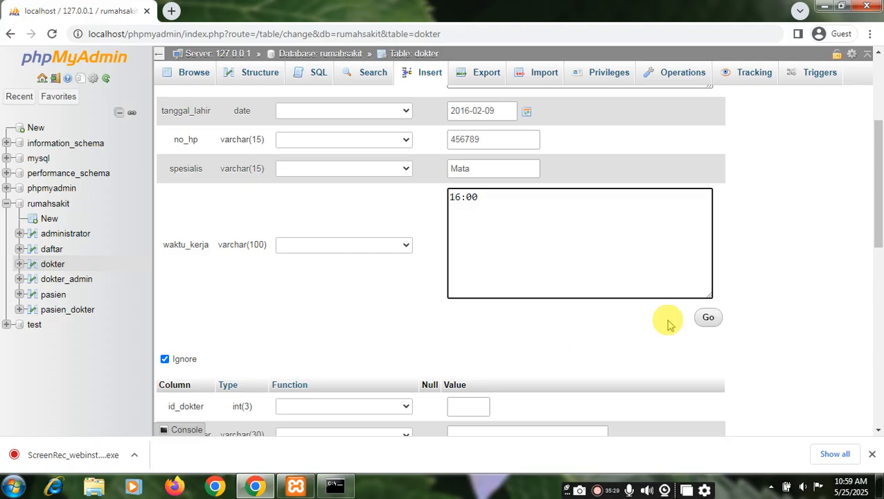
pyautogui.click(708, 319)
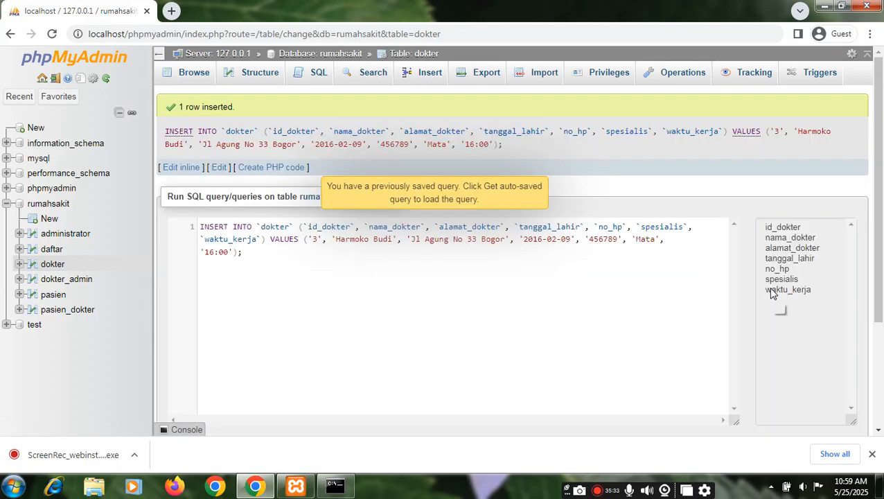
pyautogui.click(418, 53)
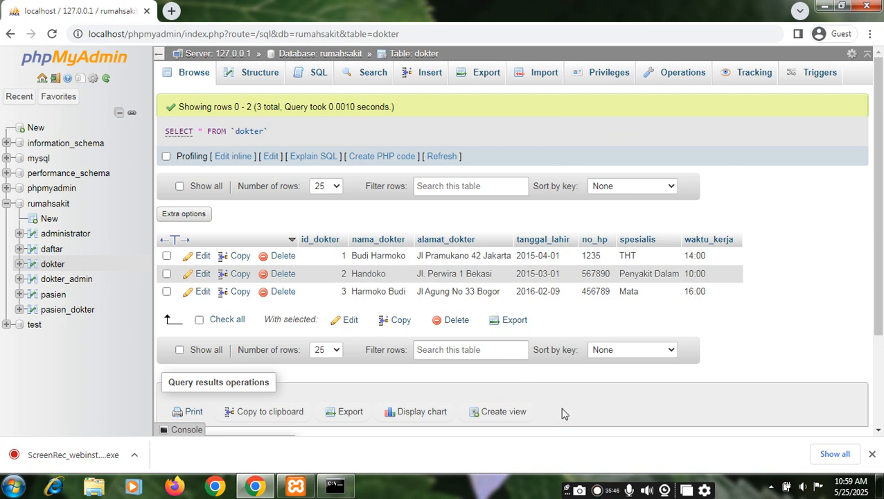
# Start a new row in the pasien_dokter table with id 1
pyautogui.click(54, 311)
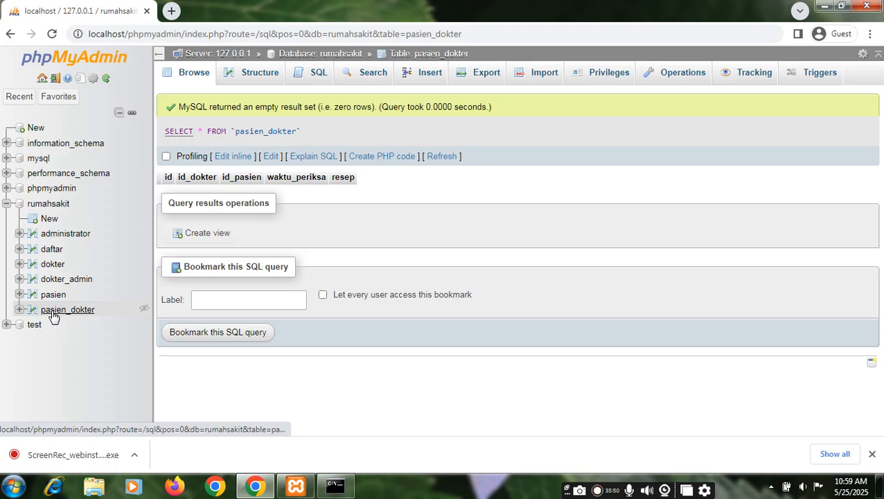
pyautogui.click(33, 310)
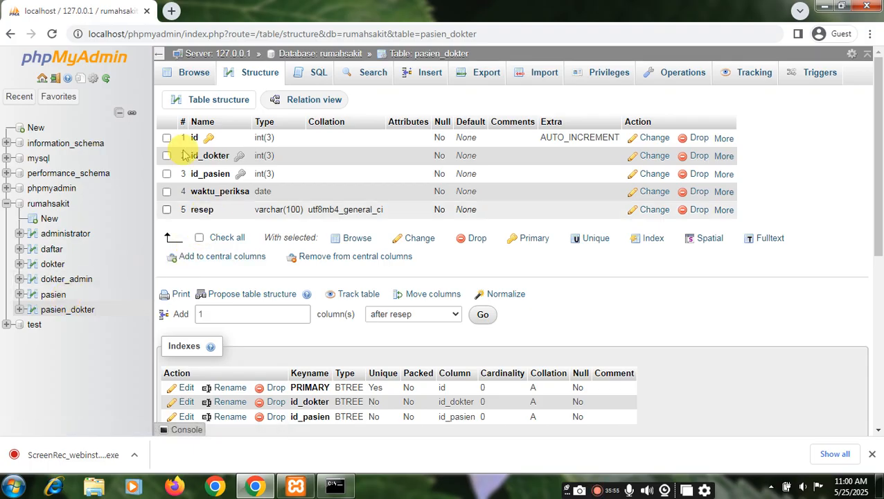
pyautogui.click(424, 73)
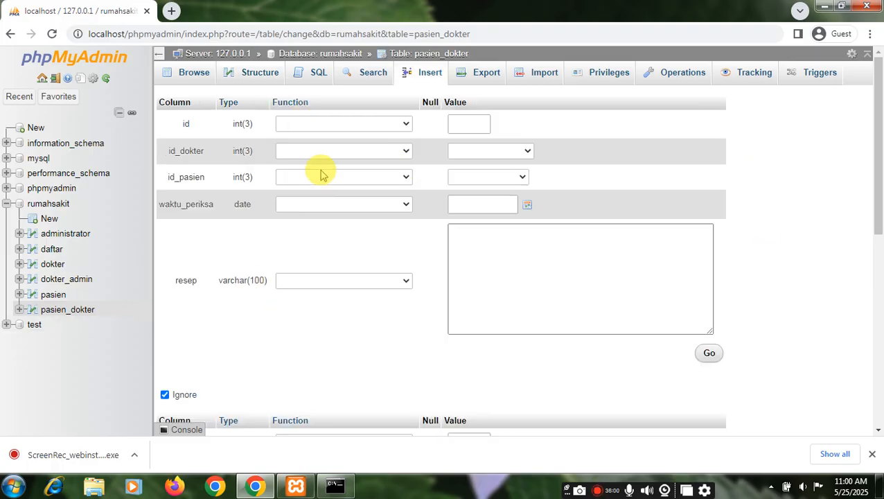
pyautogui.click(479, 123)
pyautogui.write('1')
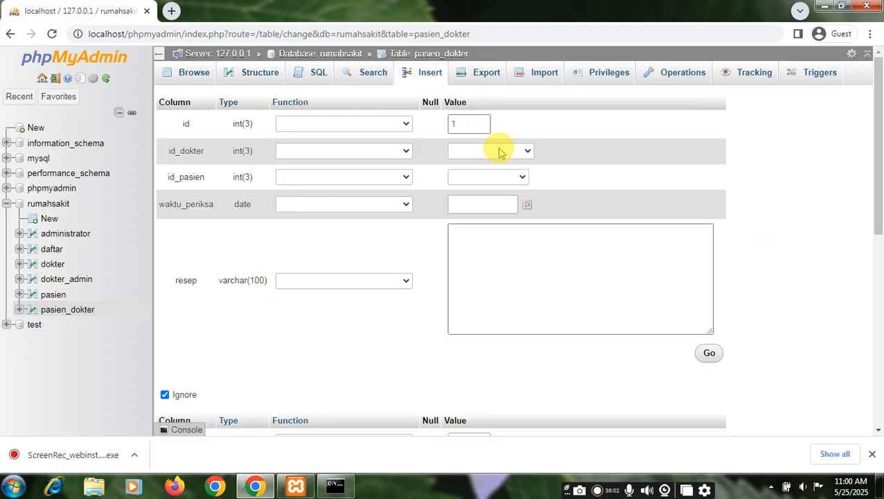
# Set id_dokter to doctor 1 and id_pasien to patient 1 for the first pasien_dokter row
pyautogui.click(526, 150)
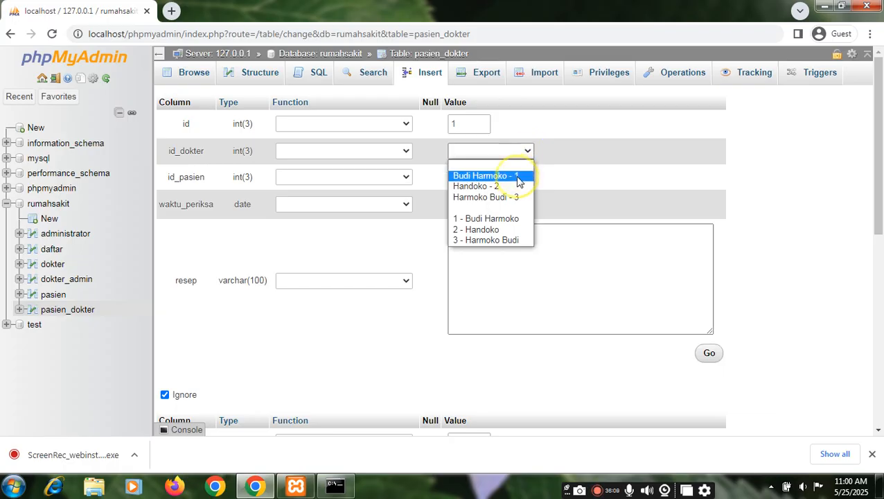
pyautogui.click(516, 177)
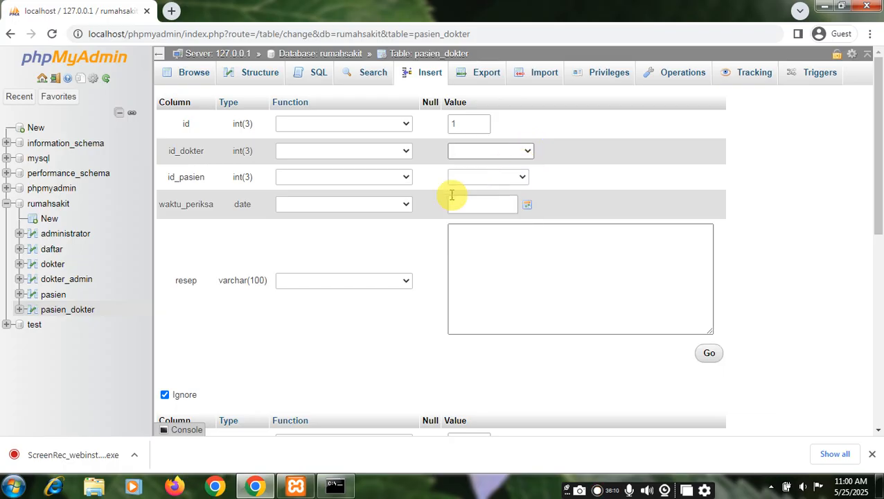
pyautogui.click(523, 177)
pyautogui.click(509, 215)
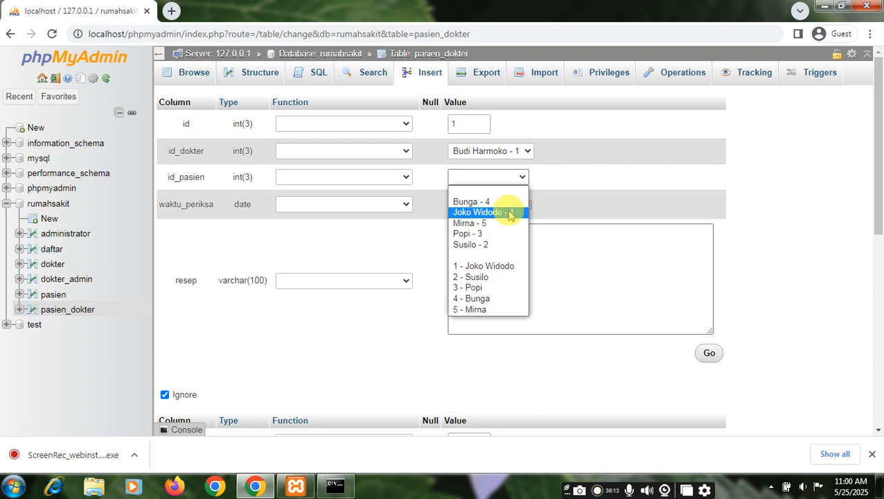
# Set the first row's waktu_periksa to 2025-05-01 and its resep to ID0001
pyautogui.click(481, 203)
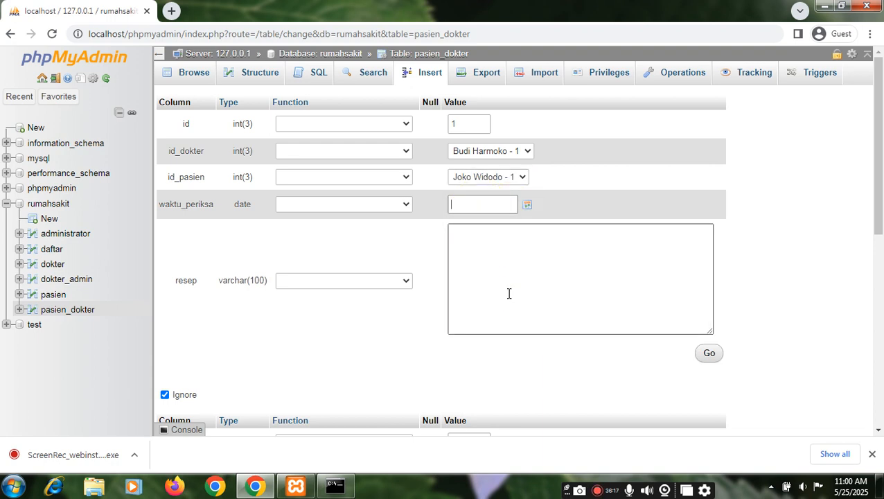
pyautogui.click(528, 206)
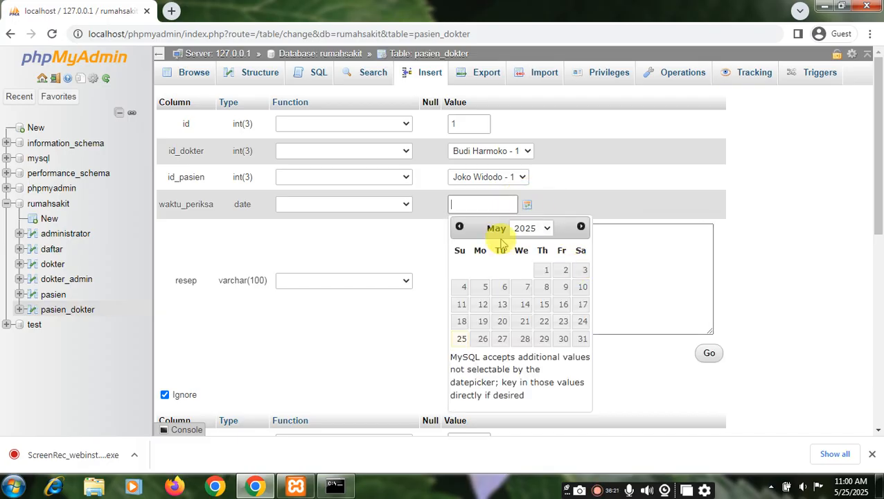
pyautogui.click(545, 277)
pyautogui.click(623, 263)
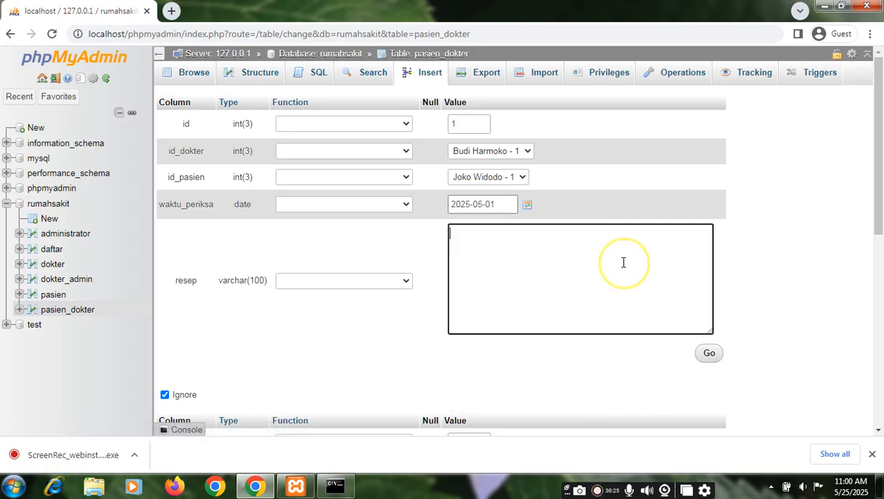
pyautogui.click(542, 264)
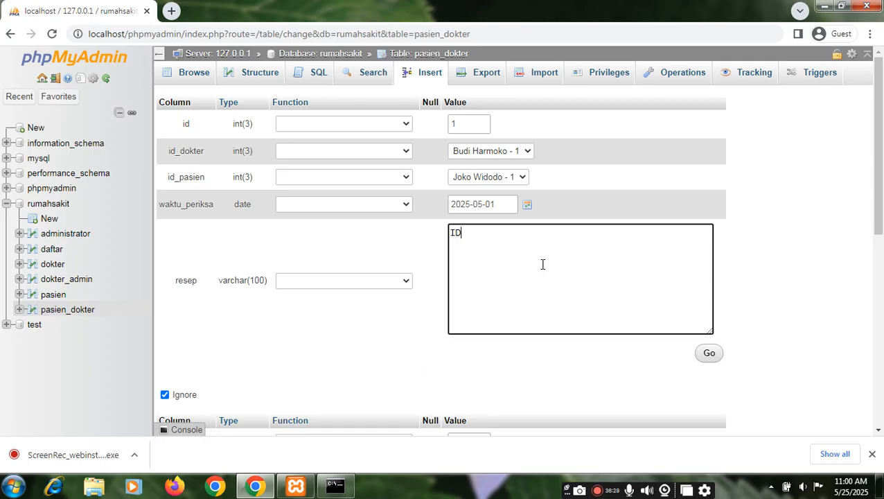
pyautogui.write('ID0001')
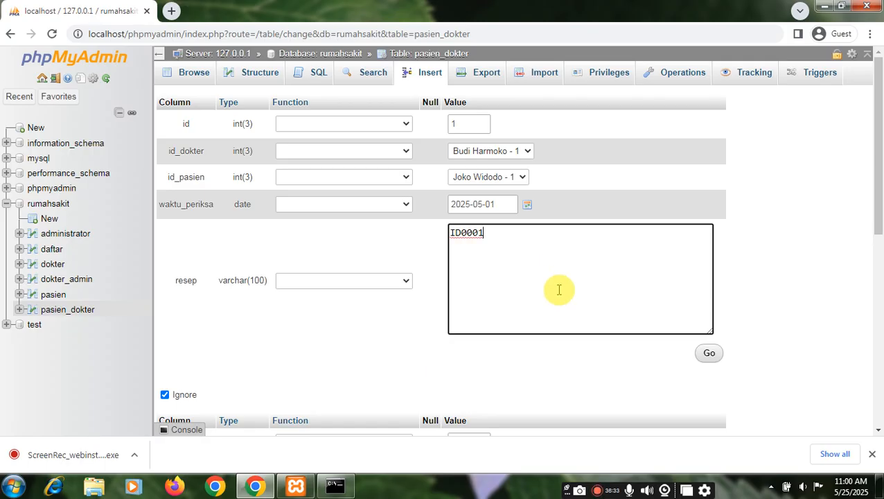
pyautogui.click(607, 372)
# Enter id 2 in the second row of the pasien_dokter insert form
pyautogui.scroll(-4, 607, 373)
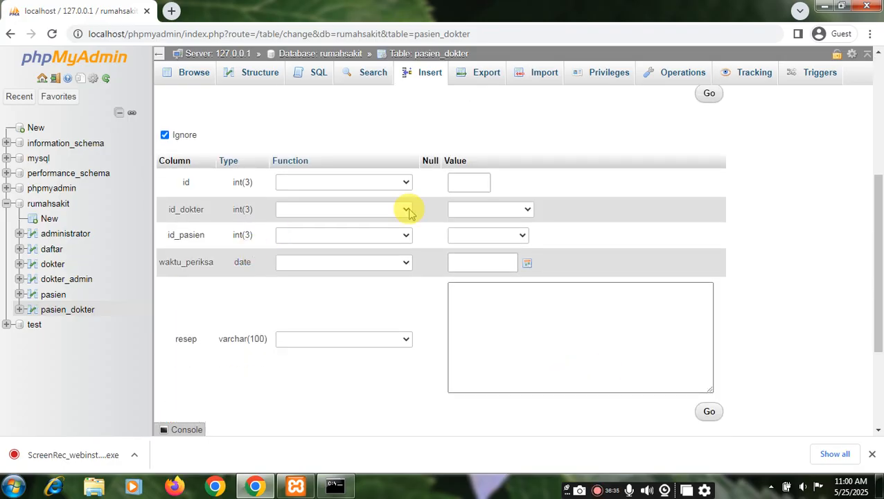
pyautogui.click(470, 184)
pyautogui.scroll(4, 549, 201)
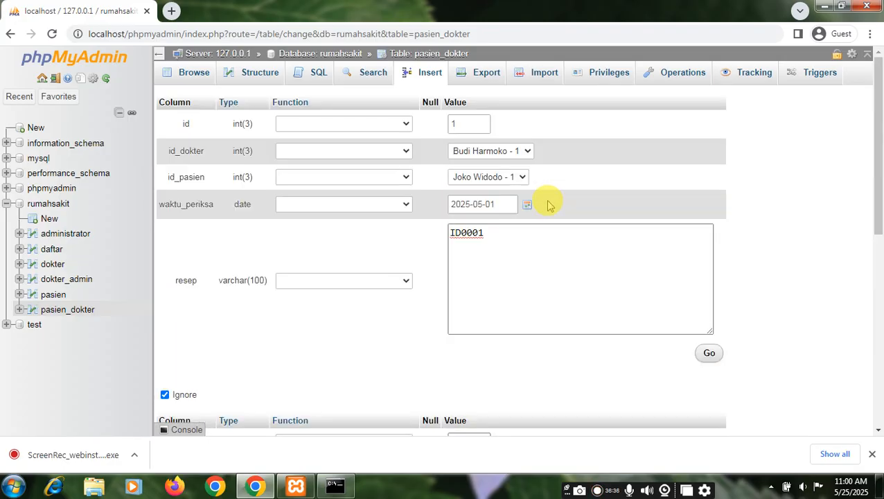
pyautogui.scroll(-5, 561, 225)
pyautogui.scroll(3, 564, 234)
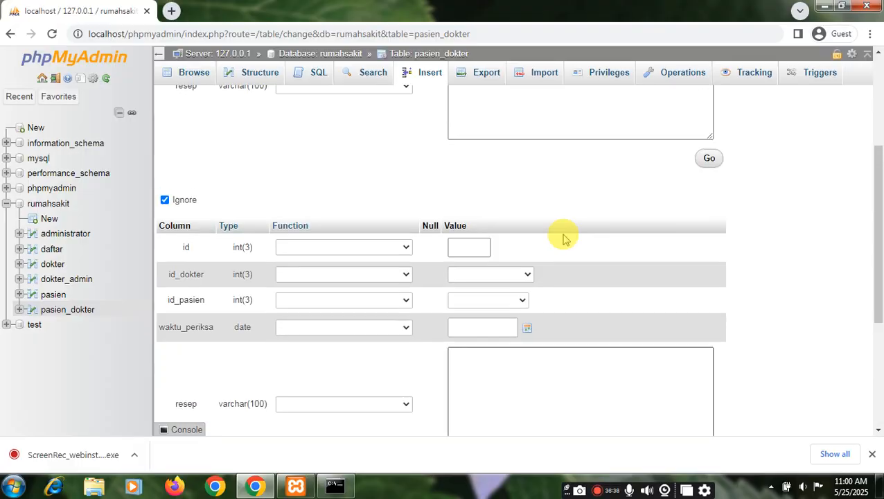
pyautogui.scroll(-1, 563, 237)
pyautogui.write('2')
pyautogui.scroll(-3, 566, 270)
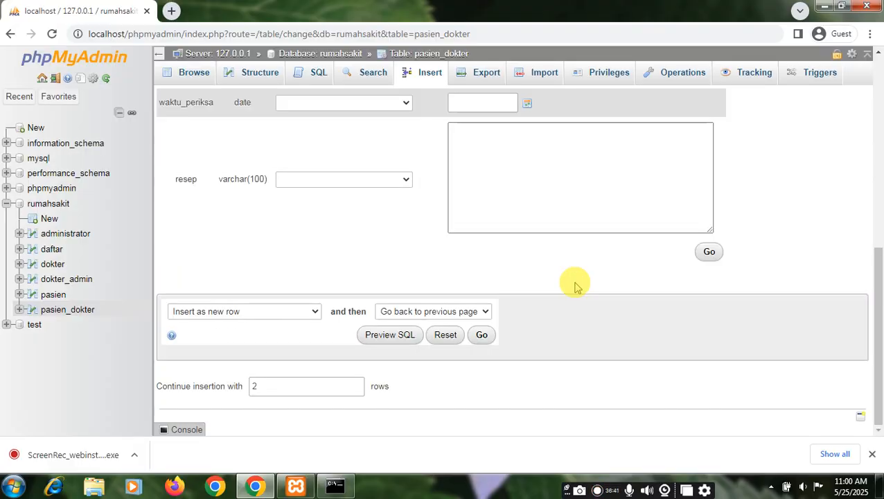
pyautogui.scroll(1, 572, 284)
pyautogui.scroll(-1, 578, 287)
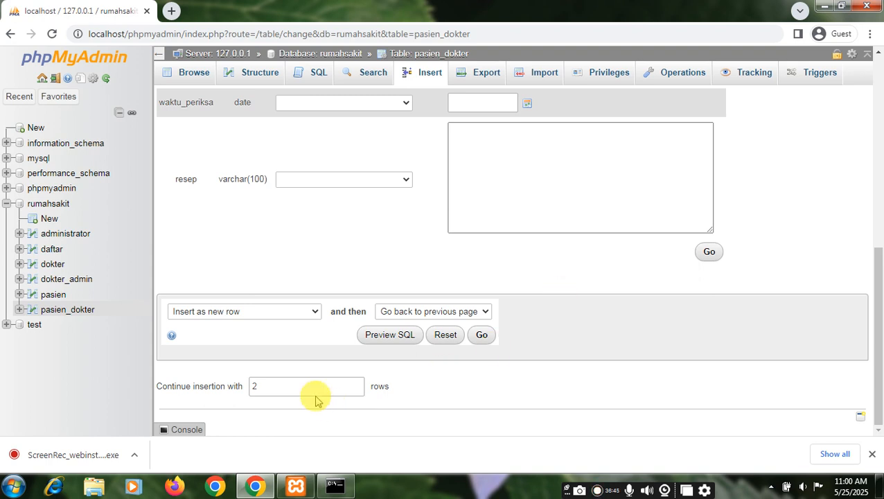
pyautogui.click(295, 387)
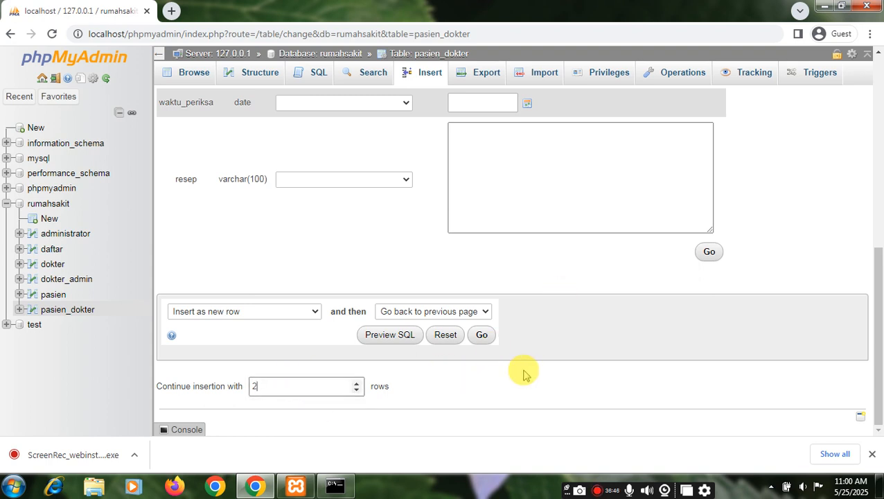
pyautogui.scroll(3, 523, 374)
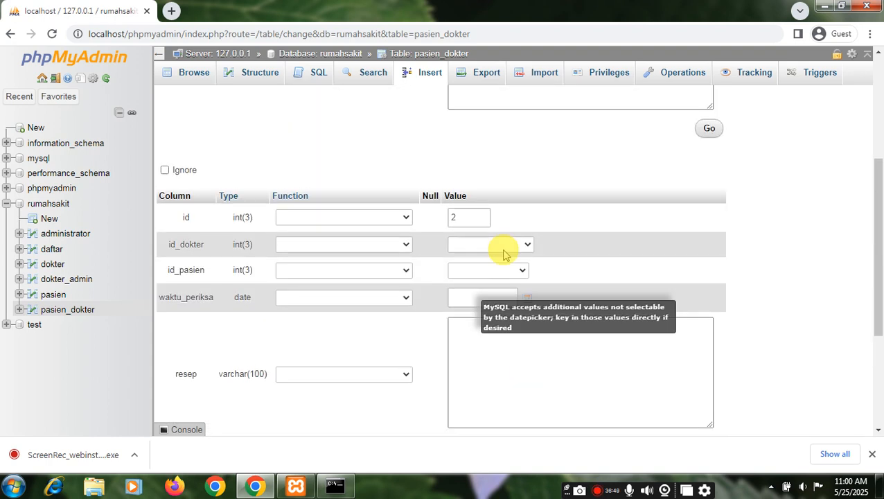
# Set id_dokter to doctor 2 and id_pasien to patient 4 for the second row
pyautogui.click(527, 244)
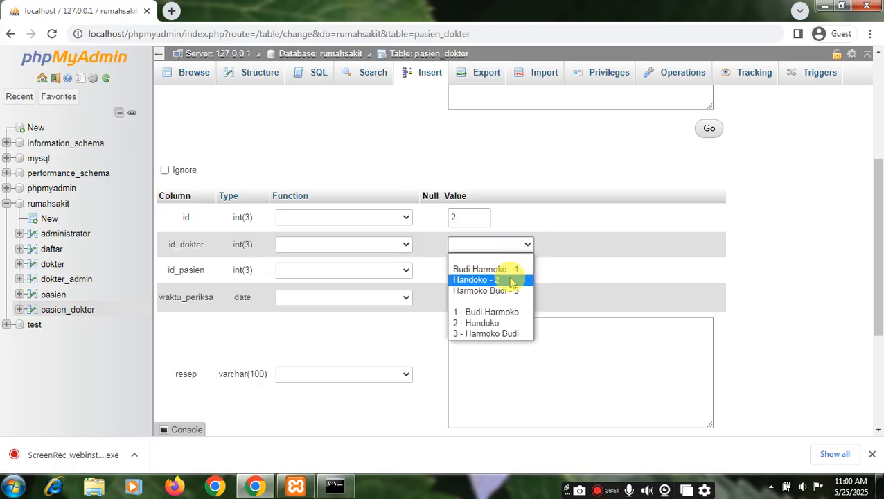
pyautogui.click(511, 280)
pyautogui.click(524, 270)
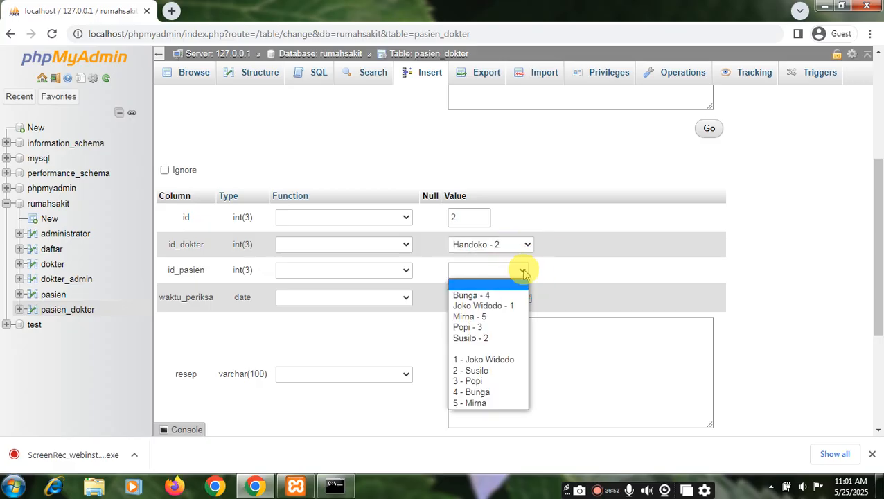
pyautogui.click(508, 296)
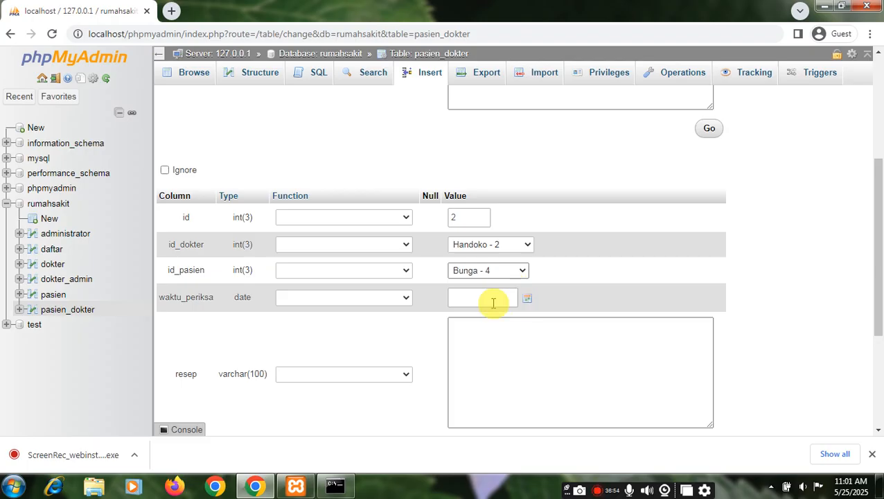
# Set the second row's waktu_periksa to 2025-05-08 and resep to ID02020, and insert both rows
pyautogui.click(493, 298)
pyautogui.click(527, 299)
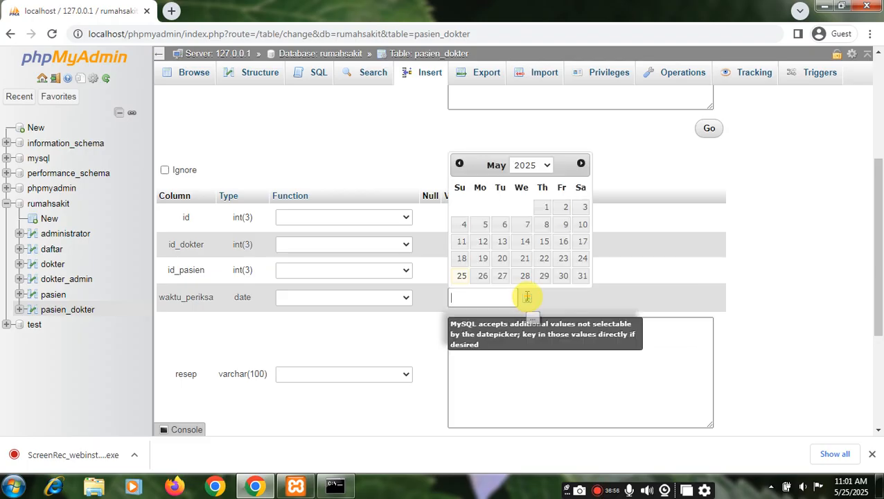
pyautogui.click(546, 224)
pyautogui.click(568, 350)
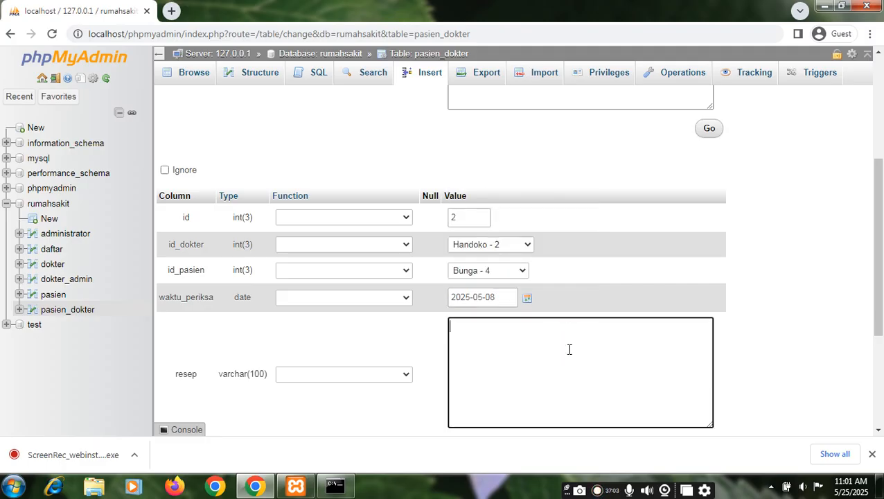
pyautogui.write('ID02020')
pyautogui.scroll(-2, 572, 367)
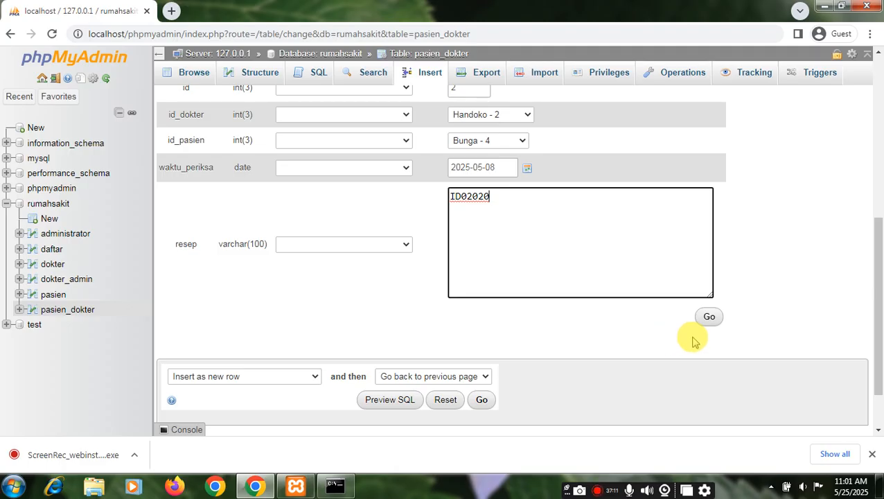
pyautogui.click(482, 399)
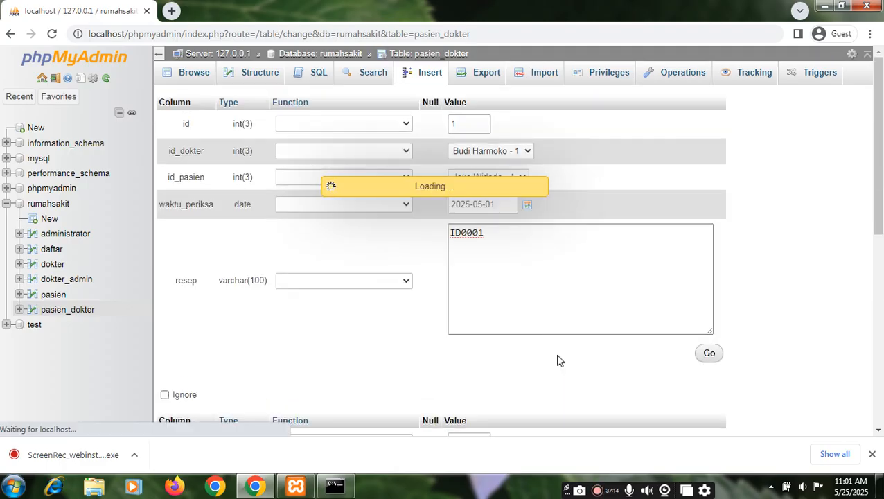
# Start another pasien_dokter row with id 3, id_dokter set to doctor 3 and id_pasien set to patient 5
pyautogui.click(430, 73)
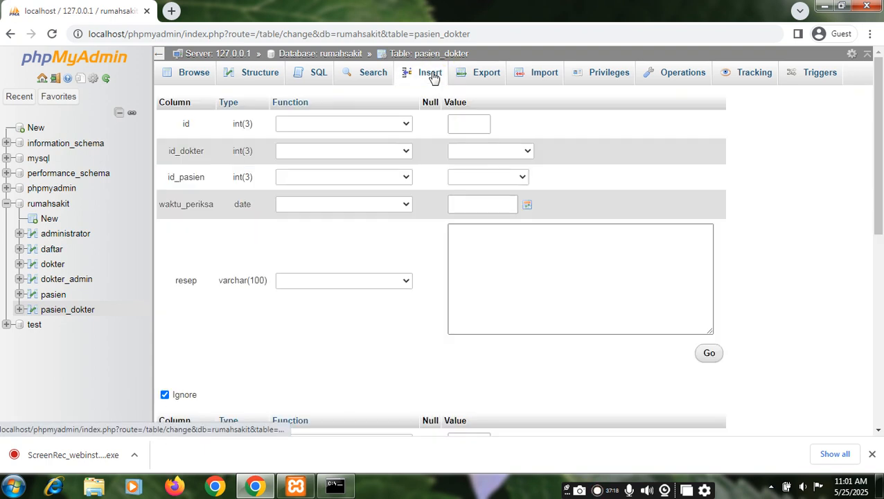
pyautogui.click(473, 126)
pyautogui.write('3')
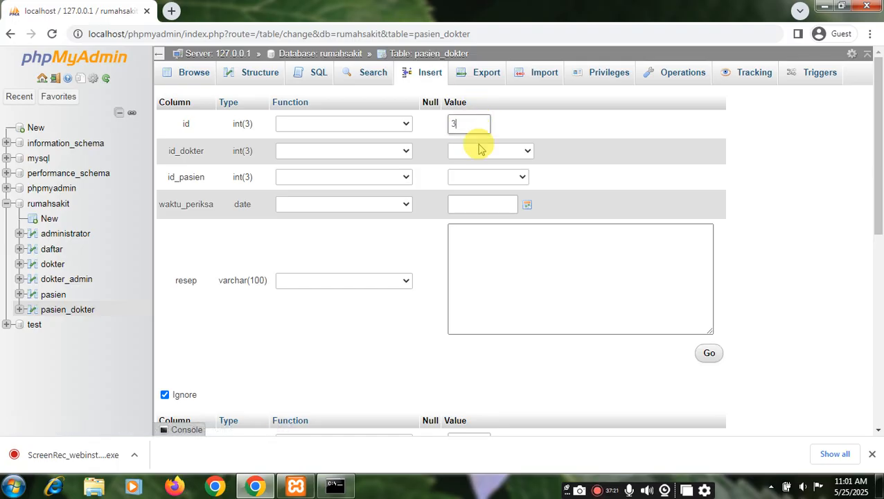
pyautogui.click(483, 150)
pyautogui.click(490, 198)
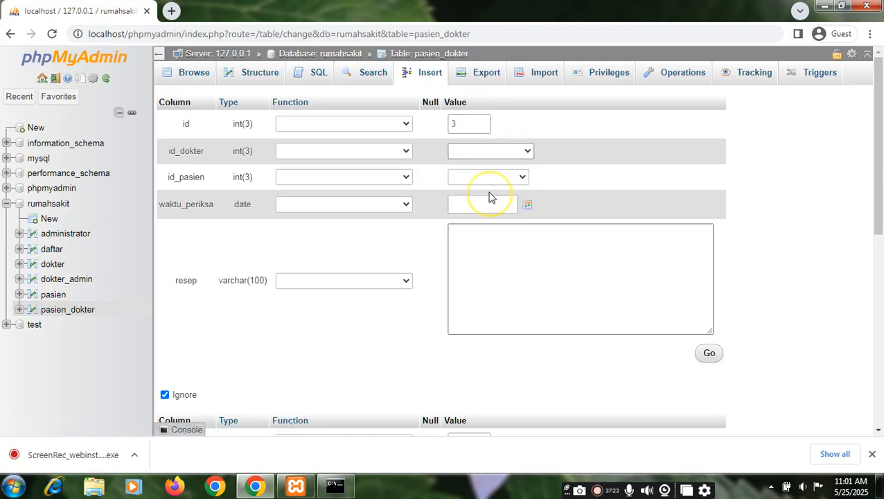
pyautogui.click(521, 178)
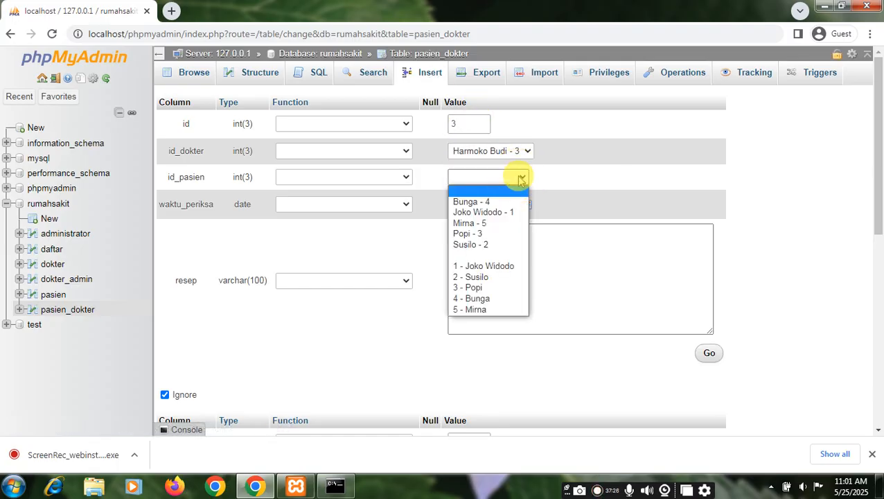
pyautogui.click(503, 222)
# Set the third row's waktu_periksa to 2025-05-16 and resep to ID0001, and insert the row
pyautogui.click(494, 204)
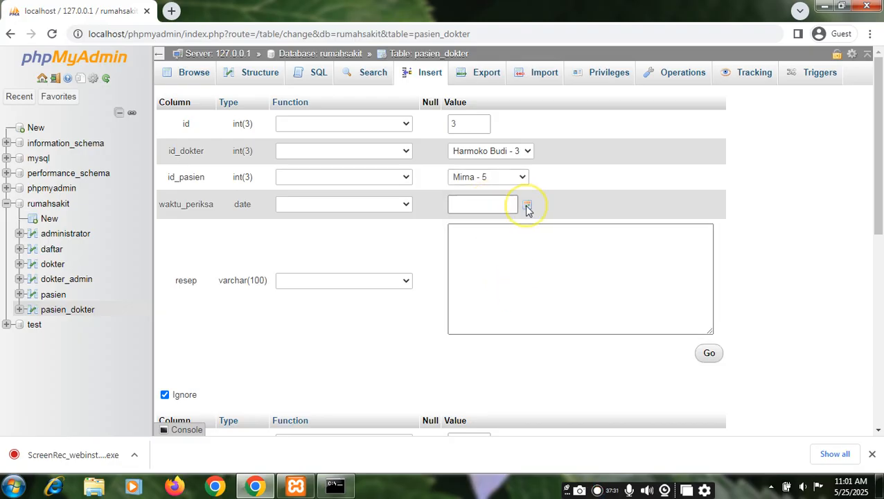
pyautogui.click(526, 205)
pyautogui.click(565, 306)
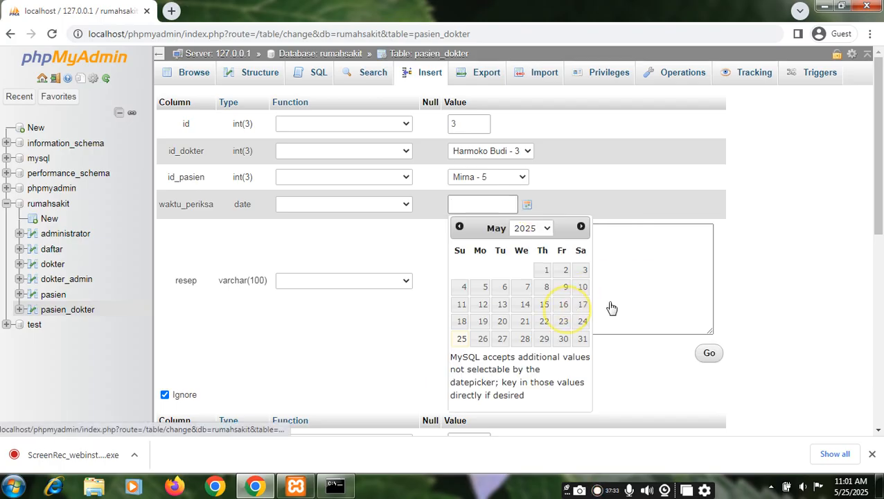
pyautogui.click(615, 286)
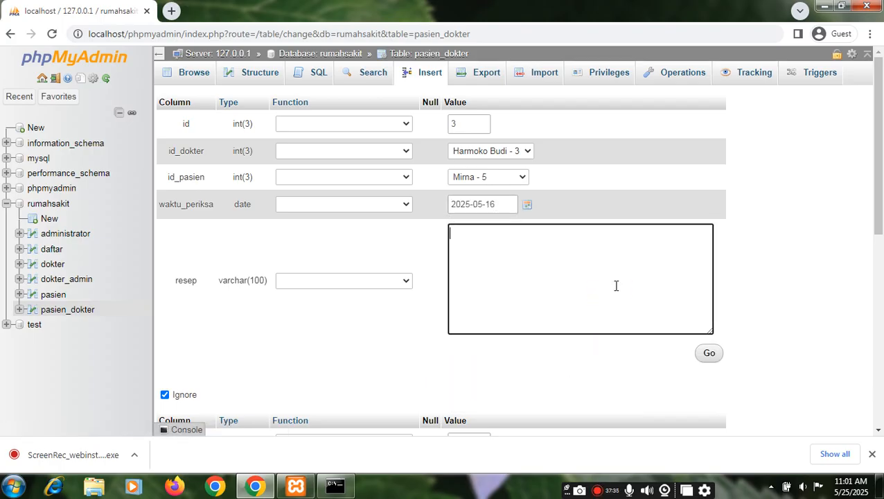
pyautogui.write('ID0001')
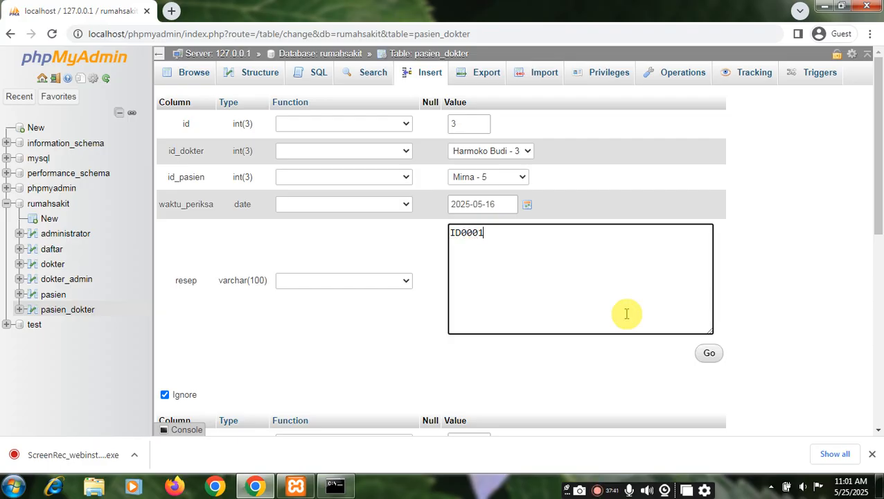
pyautogui.scroll(-2, 623, 312)
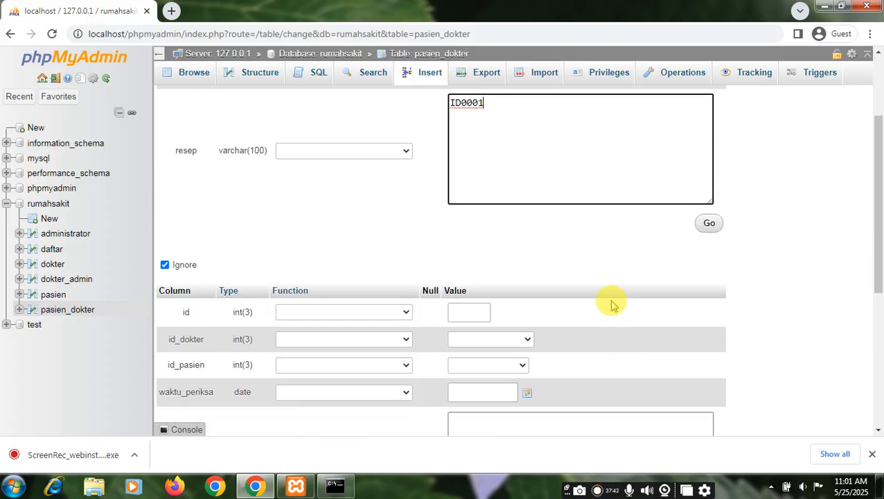
pyautogui.click(709, 222)
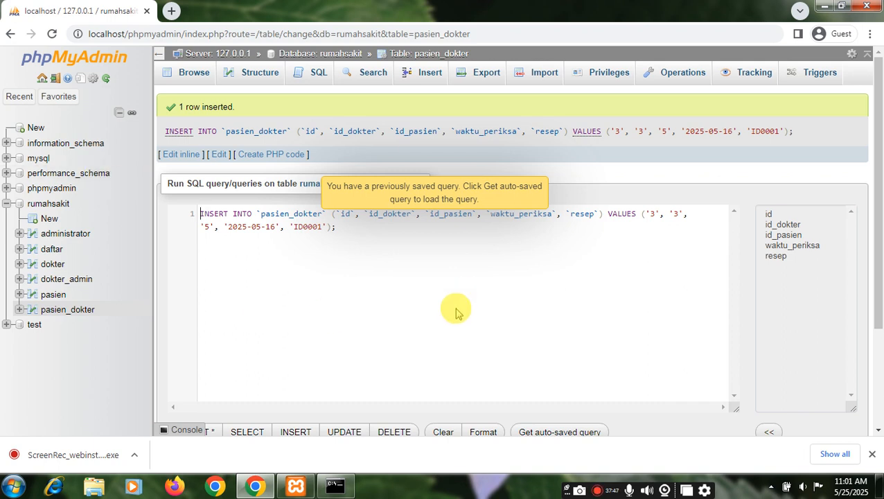
# Browse the pasien_dokter table's records and open the table's SQL query editor
pyautogui.click(434, 55)
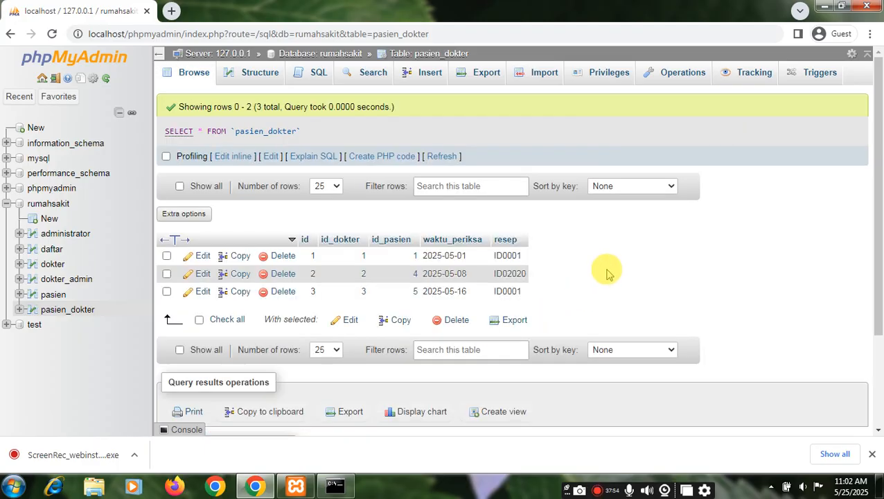
pyautogui.click(579, 280)
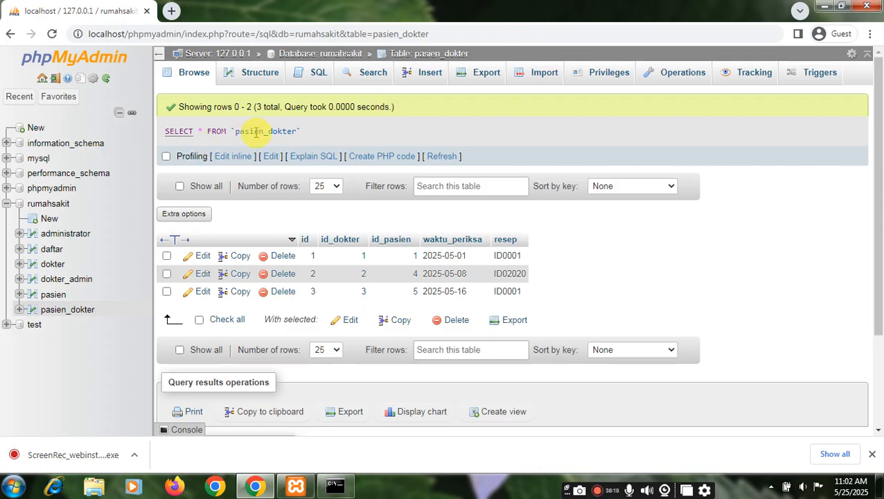
pyautogui.click(315, 74)
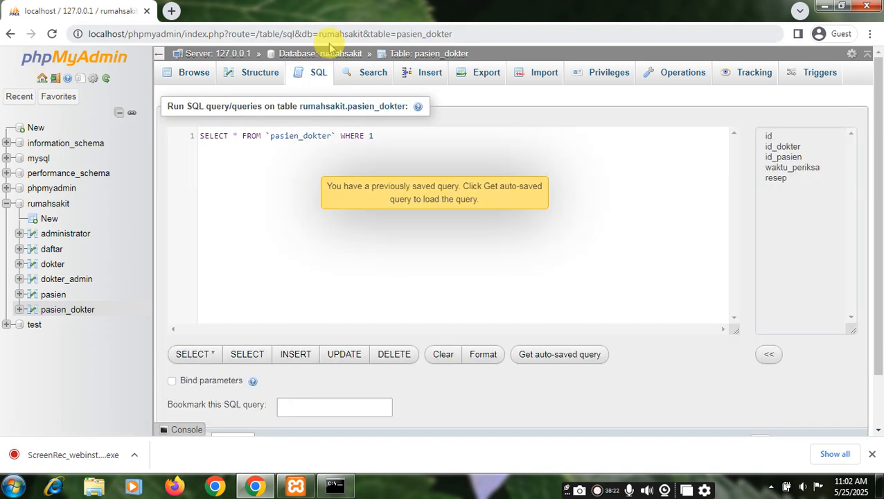
# Open the rumahsakit database's SQL editor and write the query line SELECT p.nama_pasien, pd.waktu_periksa, pd.resep, d.nama_dokter
pyautogui.click(332, 56)
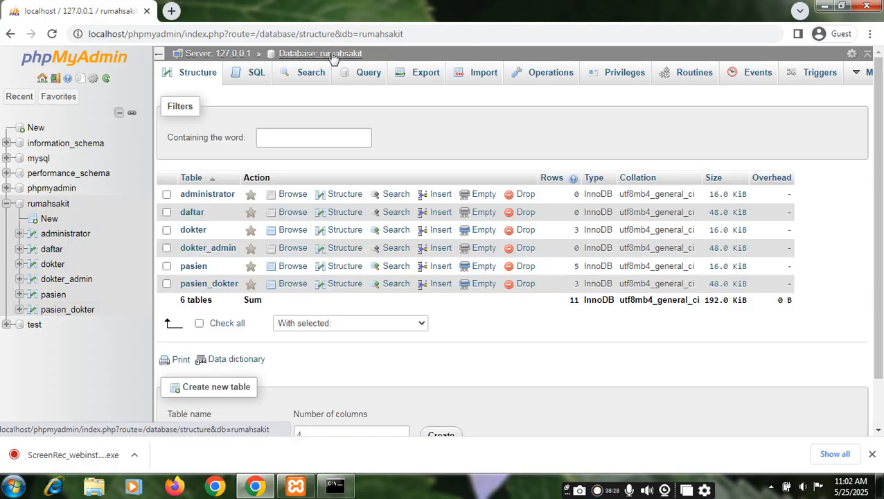
pyautogui.click(245, 77)
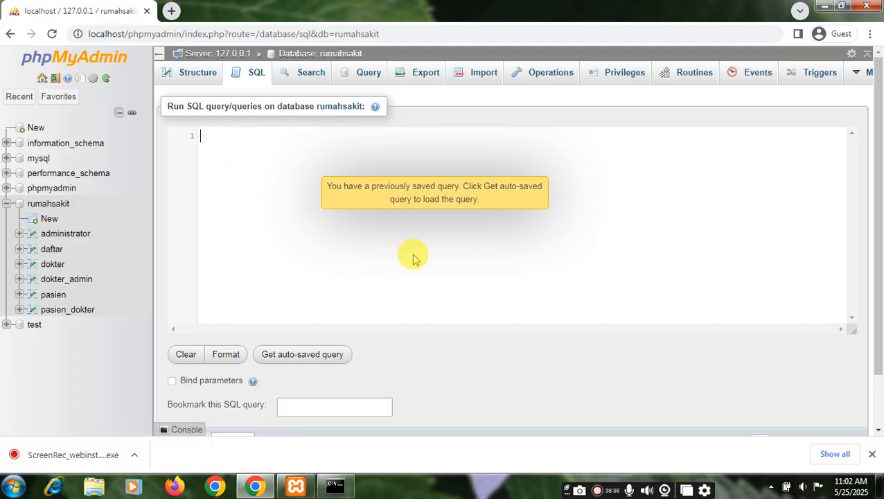
pyautogui.write('sele')
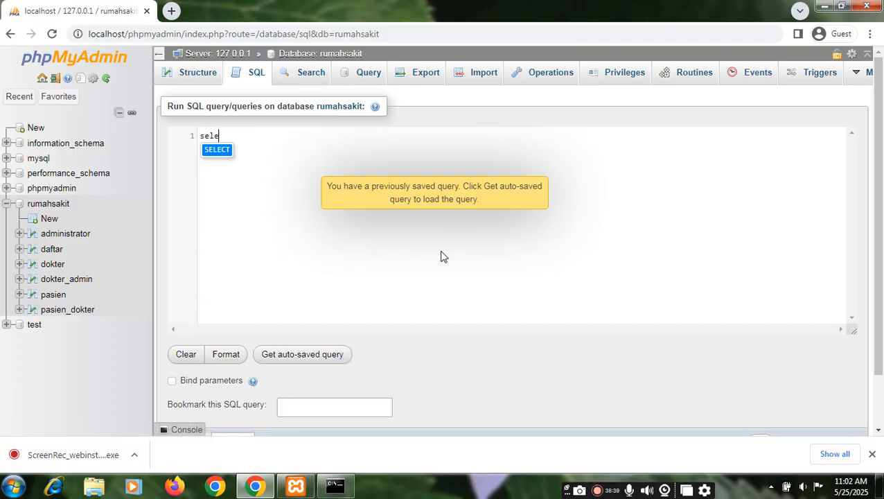
pyautogui.click(207, 154)
pyautogui.click(400, 212)
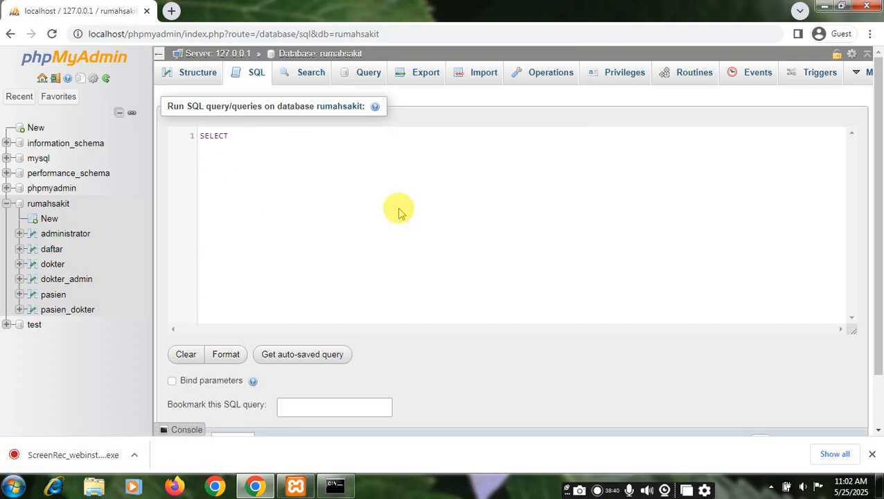
pyautogui.write('p.nama_pasien')
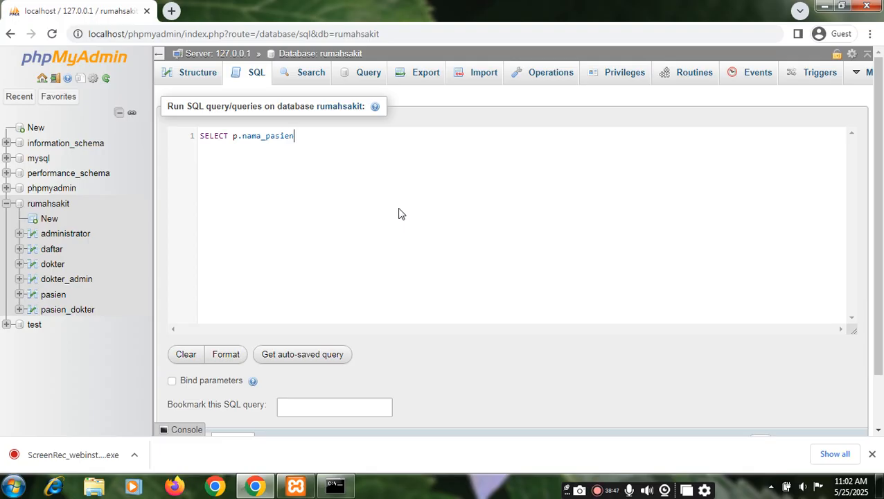
pyautogui.write(', pd.waktu_periksa,')
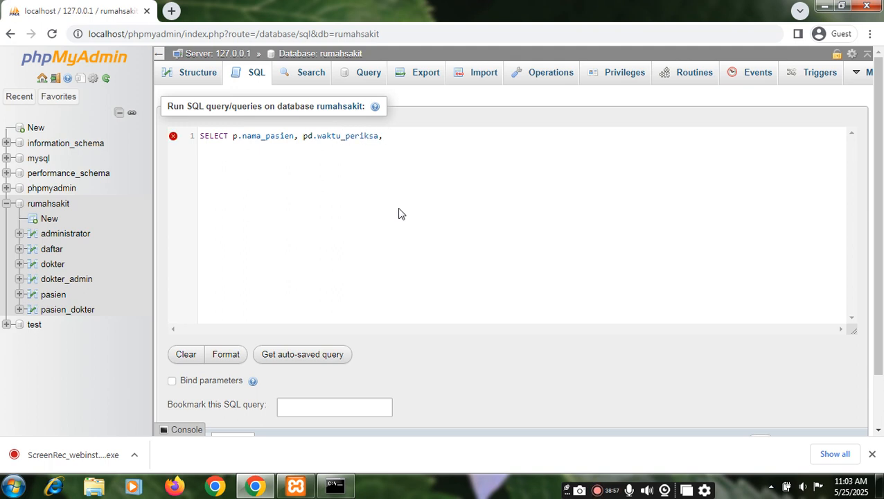
pyautogui.write(' pd.resep,d.nama')
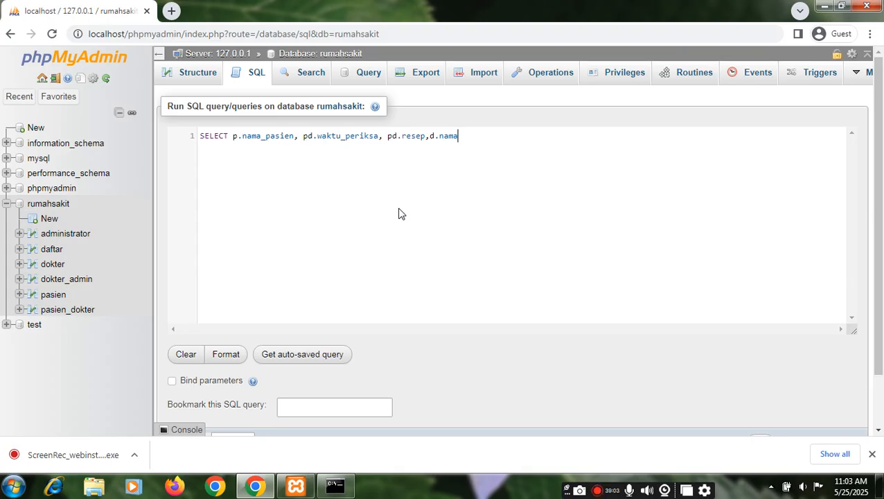
pyautogui.write('_dokter')
pyautogui.click(430, 137)
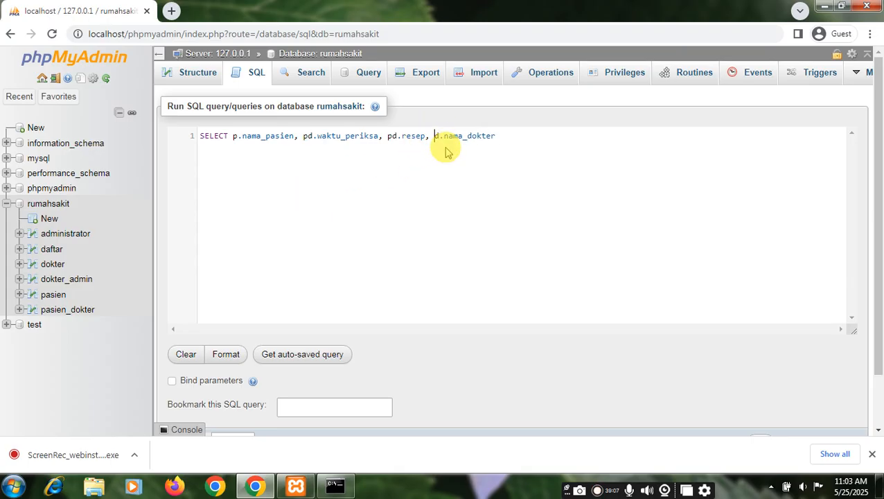
pyautogui.click(544, 133)
# Add the source line FROM pasien p below the SELECT line, giving pasien the alias p
pyautogui.press('Return')
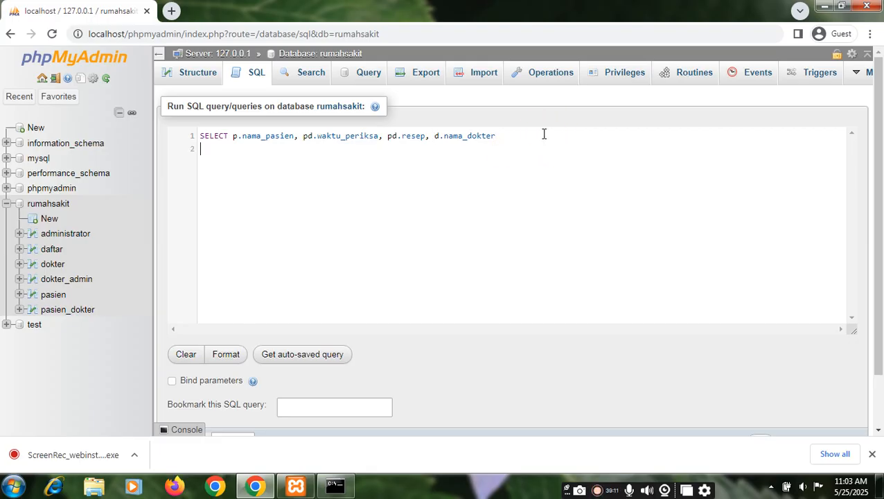
pyautogui.write('fro')
pyautogui.press('Return')
pyautogui.write('pasi')
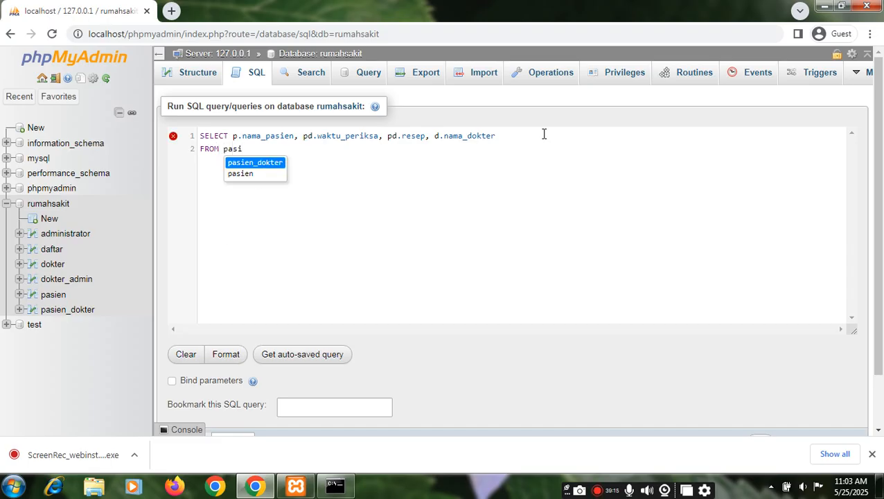
pyautogui.press('Down')
pyautogui.press('Return')
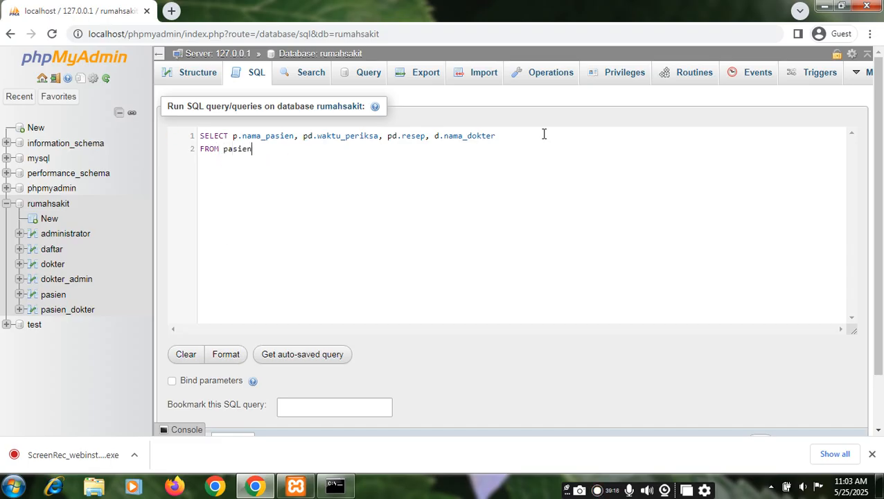
pyautogui.write('p')
pyautogui.press('Escape')
# Add the line JOIN pasien_dokter pd to the query, giving pasien_dokter the alias pd
pyautogui.press('Return')
pyautogui.write('jo')
pyautogui.press('Return')
pyautogui.write('pas')
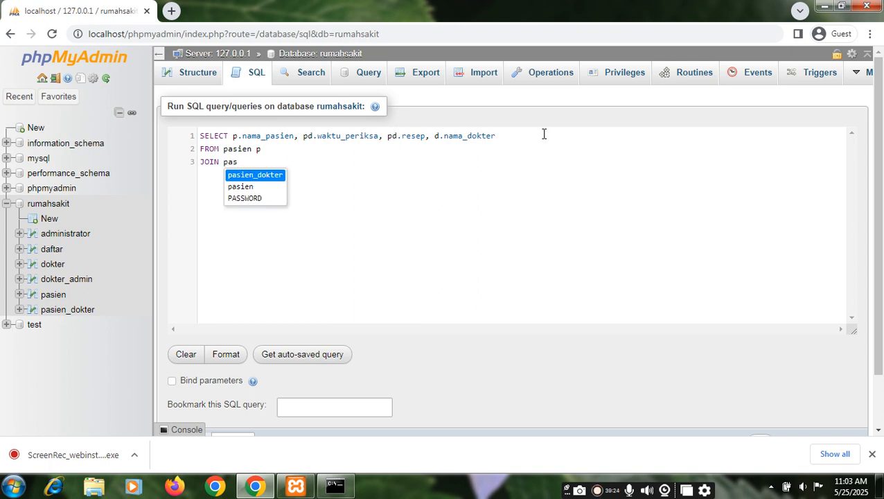
pyautogui.press('Return')
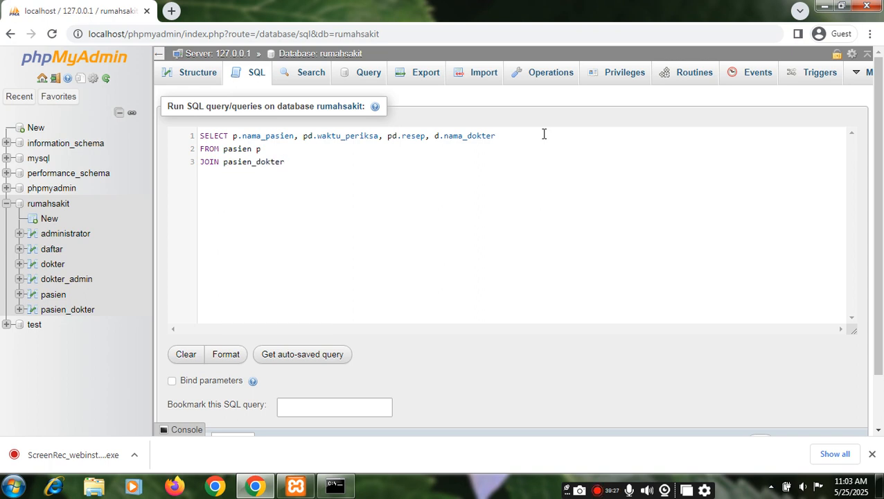
pyautogui.write('pd')
# Add the condition ON p.id_pasien= pd.id_pasien for the pasien_dokter join
pyautogui.press('Return')
pyautogui.write('o')
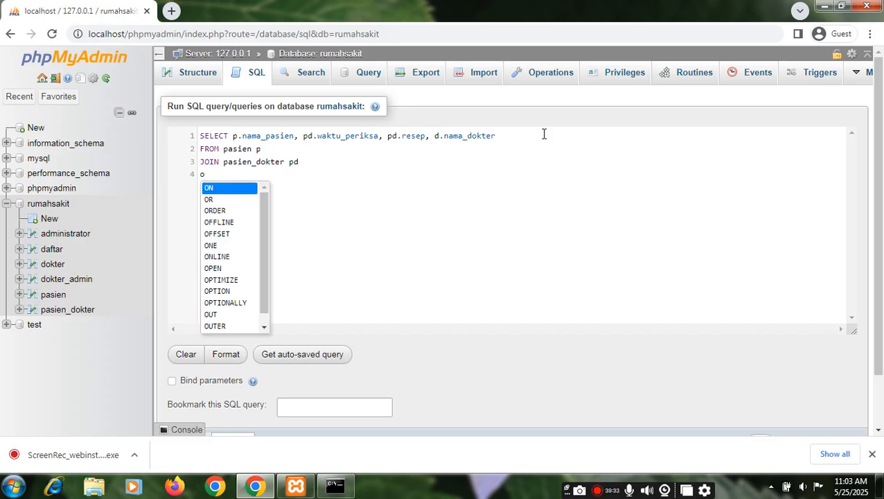
pyautogui.press('Return')
pyautogui.write('p')
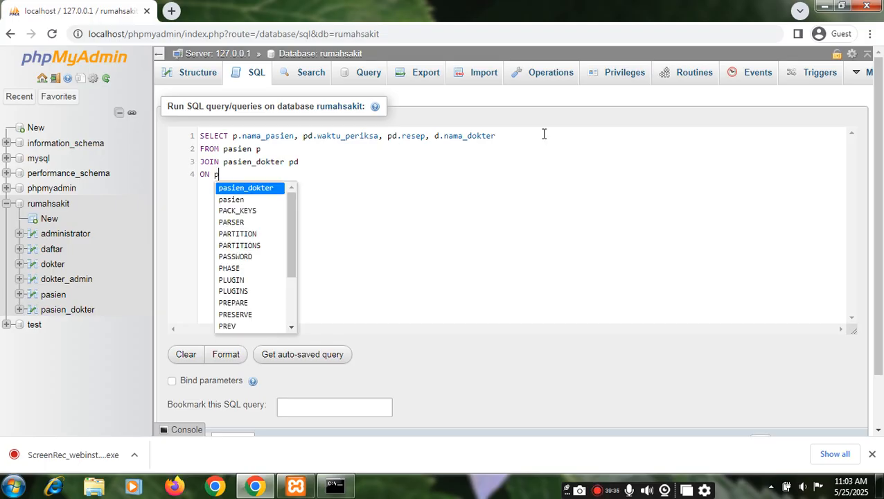
pyautogui.write('.i')
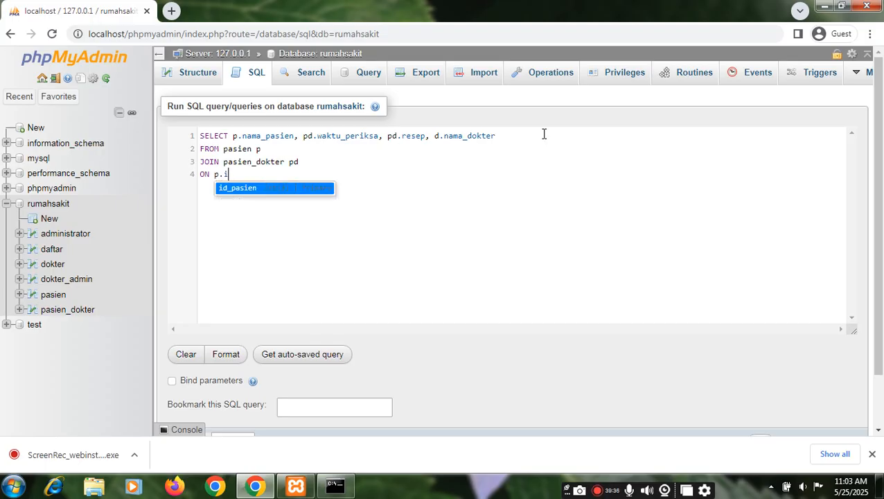
pyautogui.press('Return')
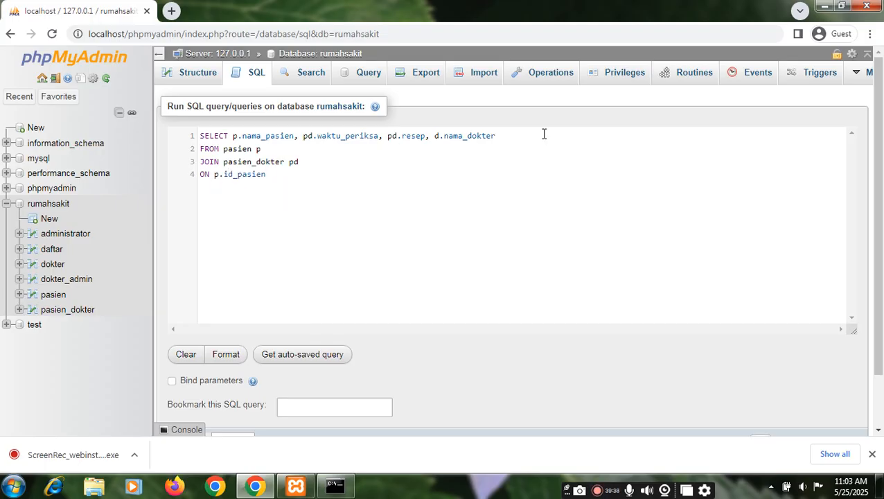
pyautogui.write('= pd.id')
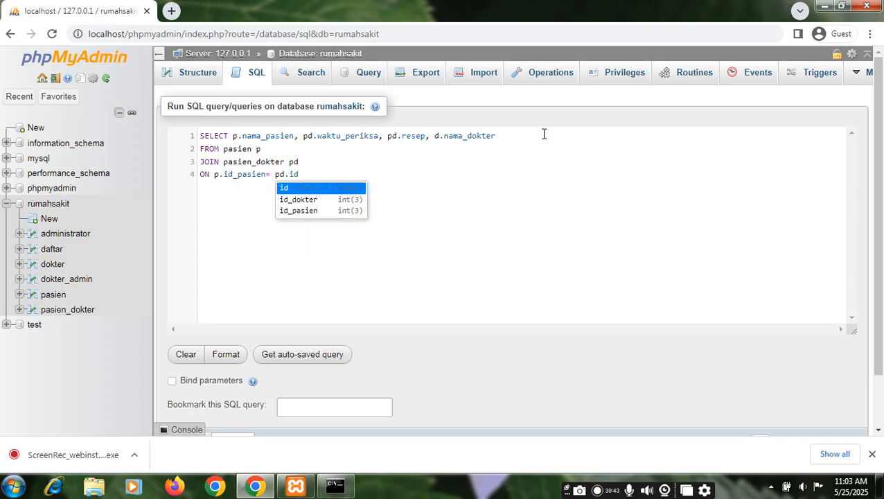
pyautogui.press('Down')
pyautogui.press('Down')
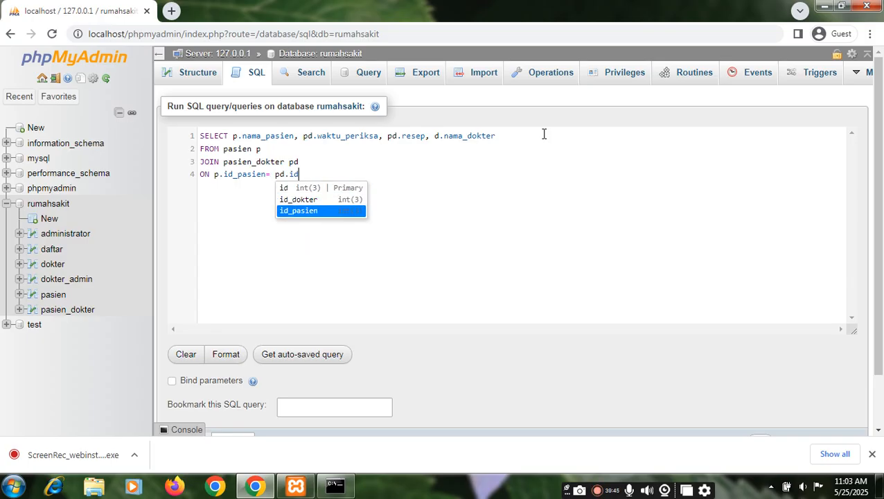
pyautogui.press('Return')
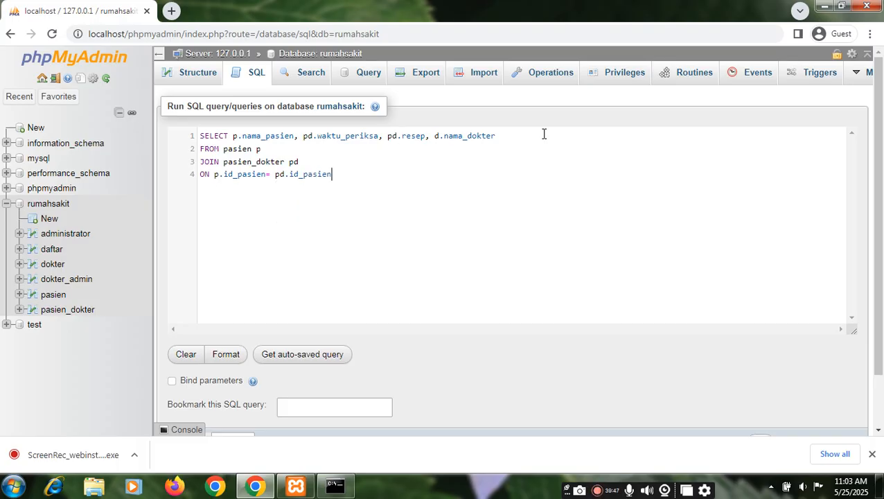
# Add the line JOIN dokter d to the query, giving dokter the alias d
pyautogui.press('Return')
pyautogui.write('j')
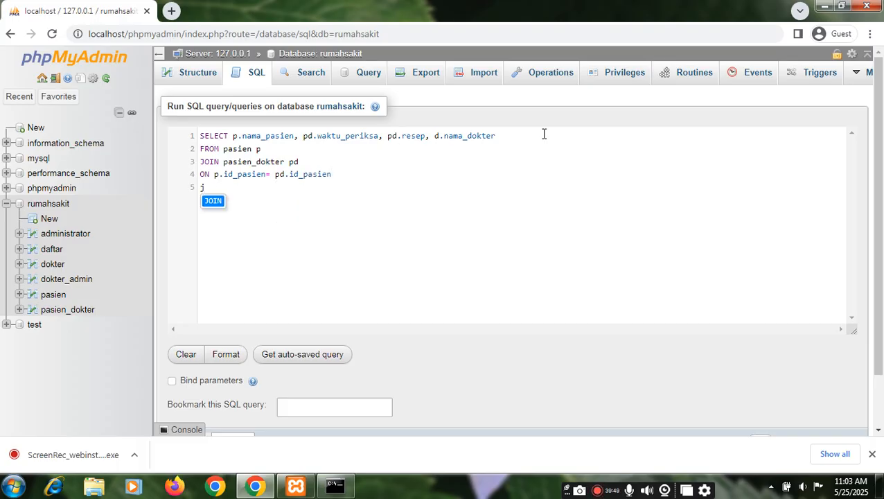
pyautogui.press('Return')
pyautogui.write('dokter')
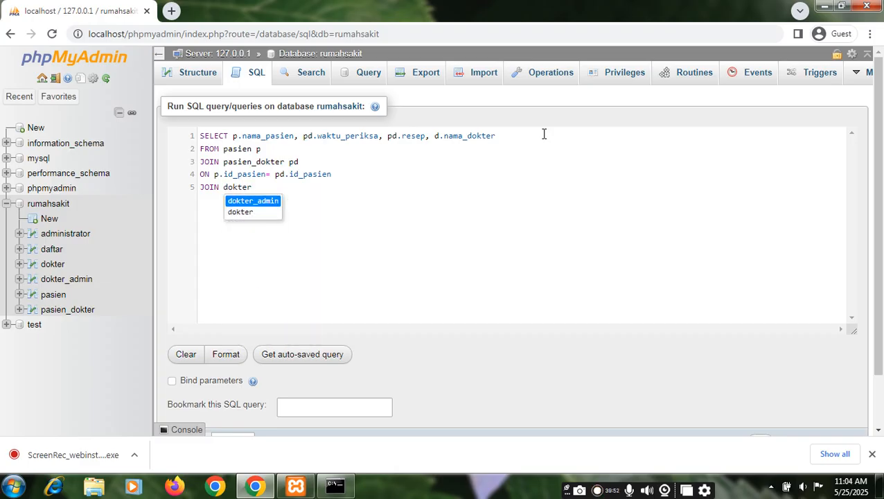
pyautogui.press('Down')
pyautogui.press('Return')
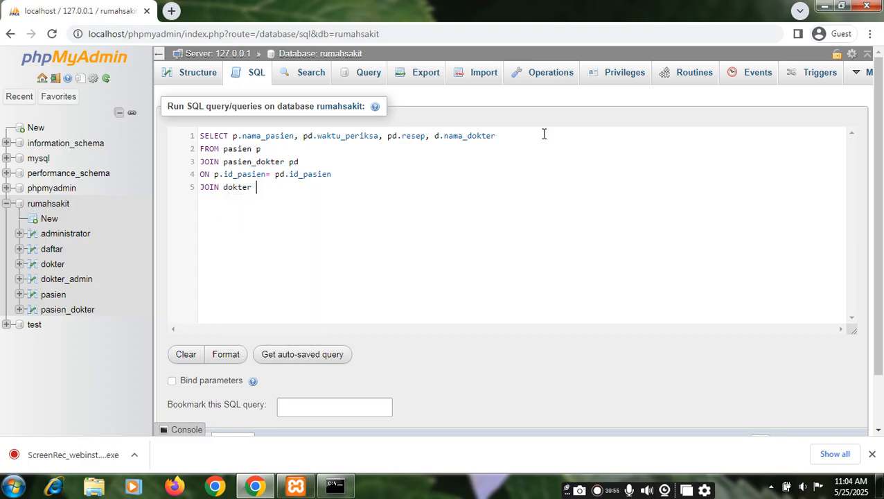
pyautogui.write('d')
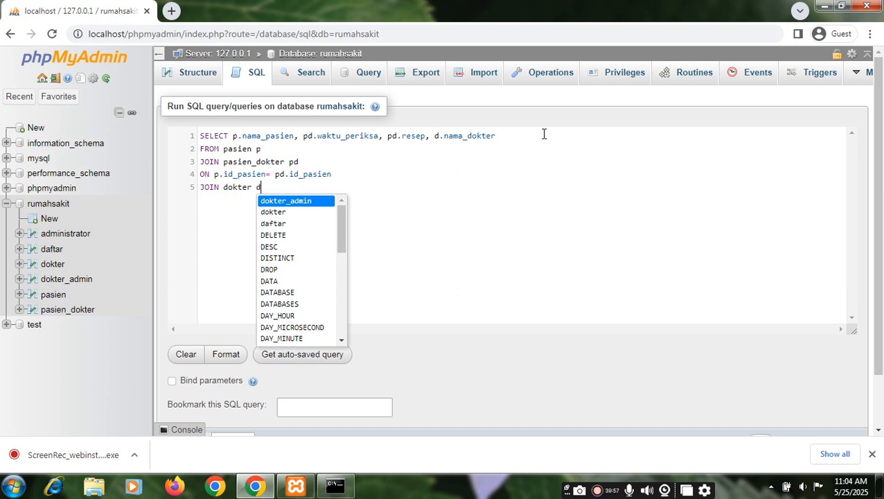
pyautogui.press('Escape')
# Complete the dokter join with ON pd.id_dokter = d.id_dokter; and run the query
pyautogui.press('Return')
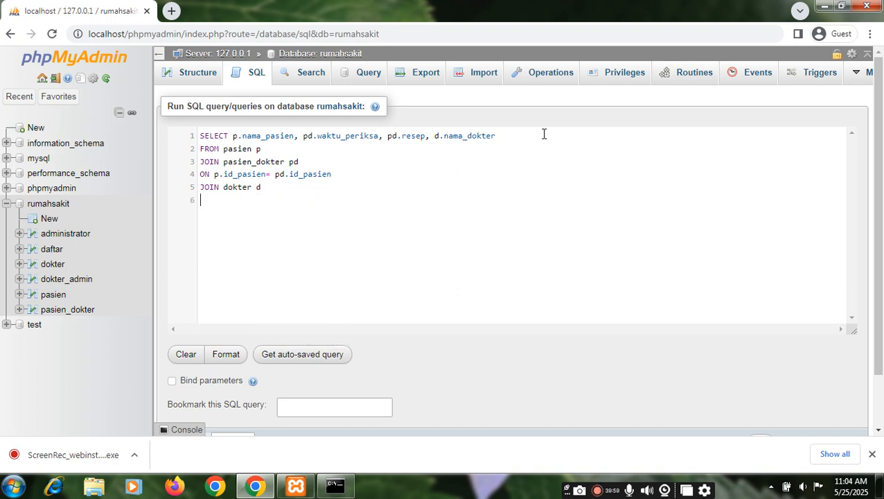
pyautogui.write('on')
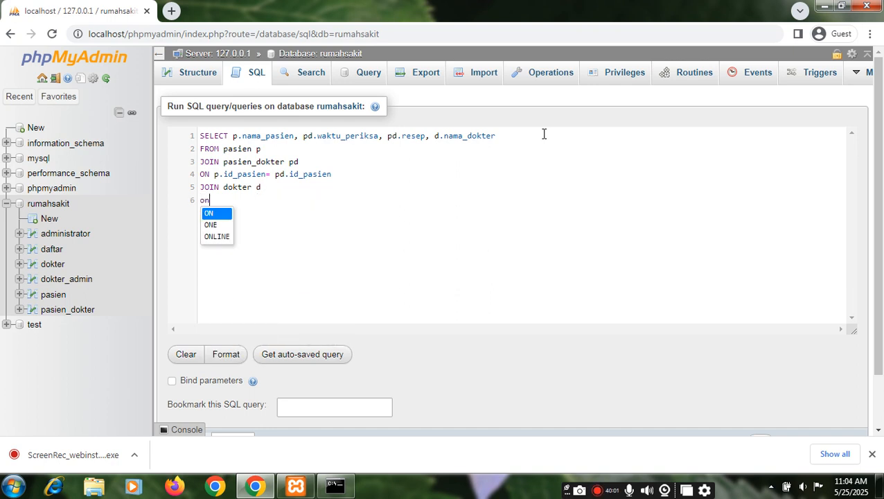
pyautogui.press('Return')
pyautogui.write('pd.')
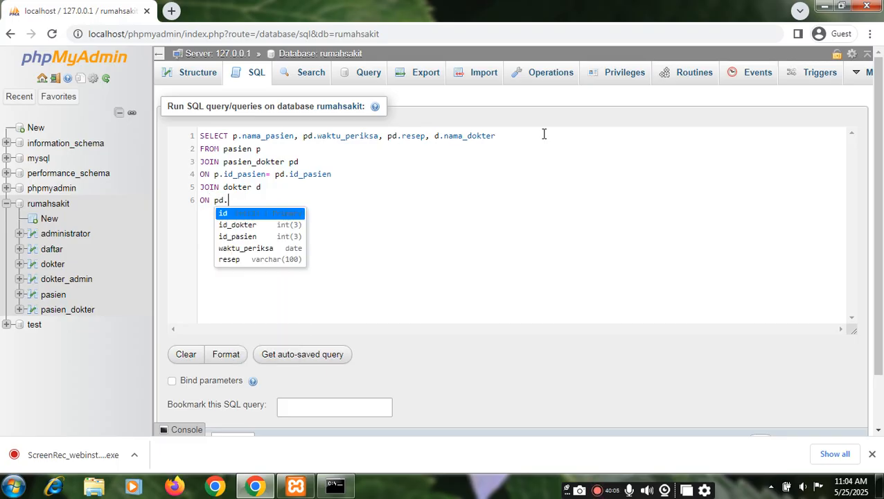
pyautogui.press('Down')
pyautogui.press('Return')
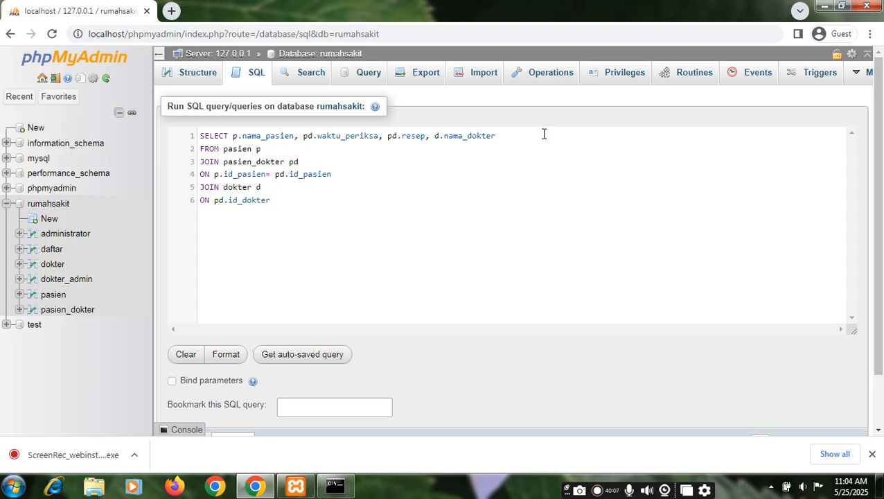
pyautogui.write('= d.id')
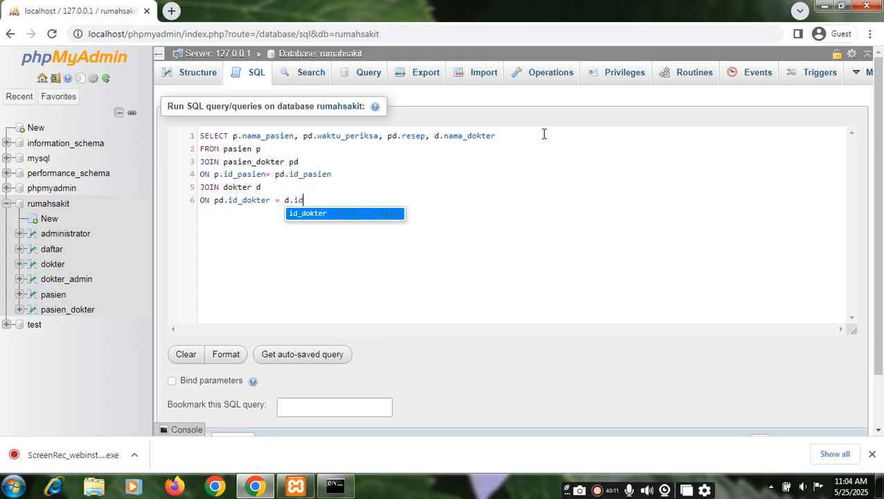
pyautogui.press('Return')
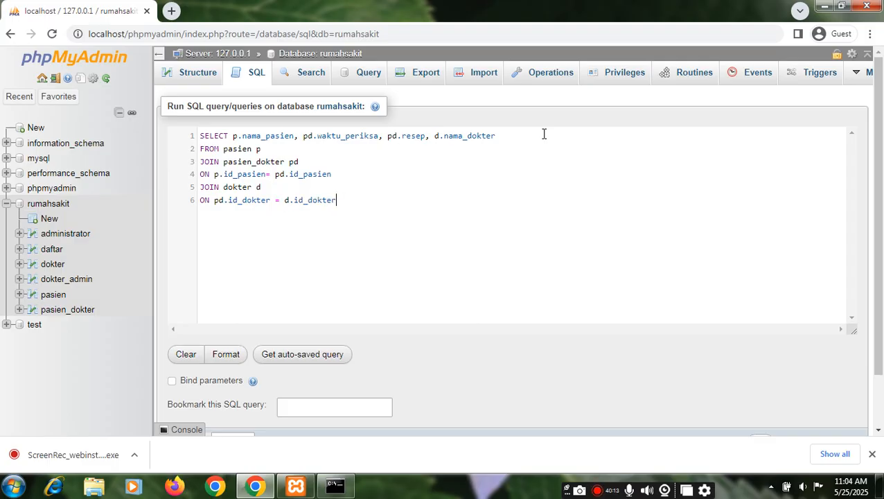
pyautogui.write(';')
pyautogui.scroll(-1, 613, 342)
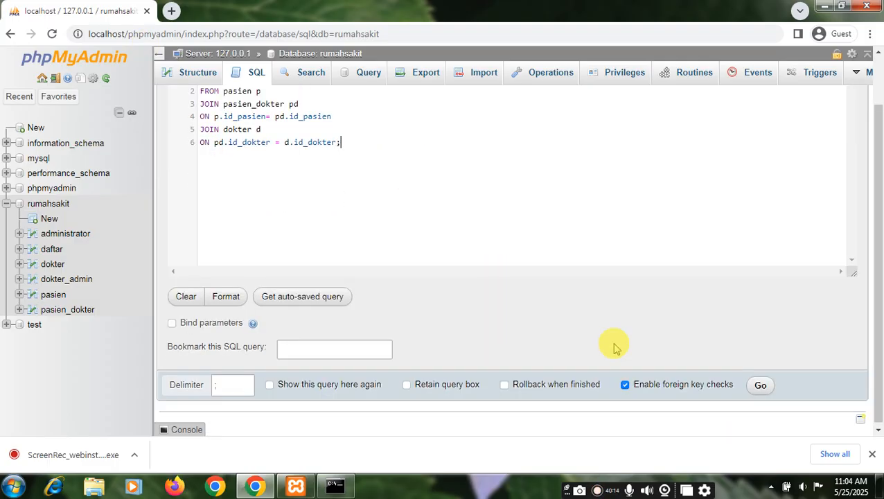
pyautogui.click(760, 384)
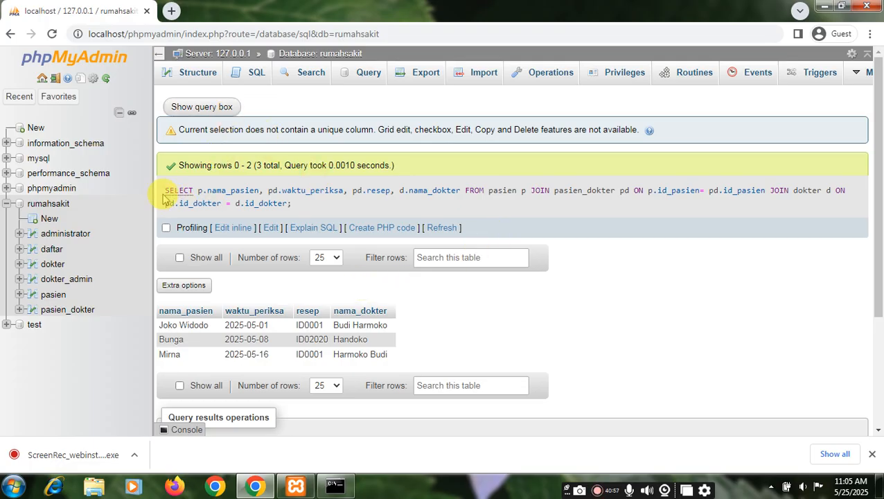
# Highlight the executed join statement above the results and reopen it in the query box
pyautogui.moveTo(166, 193); pyautogui.dragTo(292, 196)
pyautogui.click(293, 201)
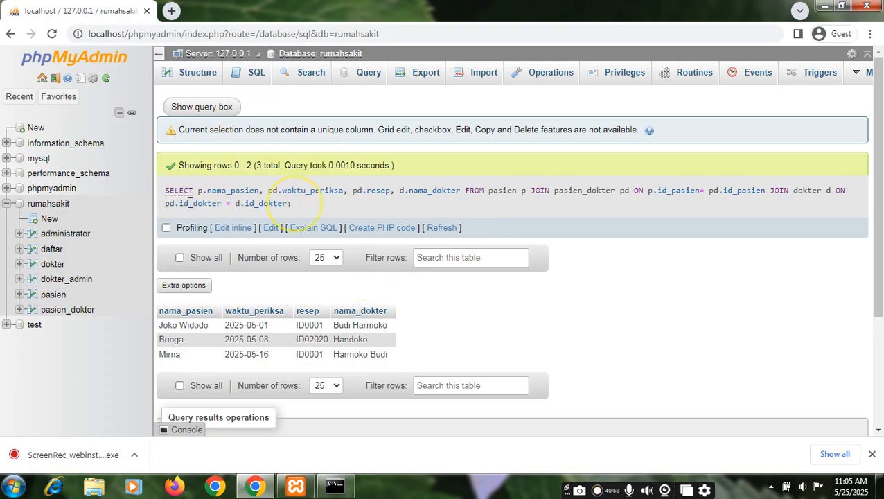
pyautogui.moveTo(168, 197); pyautogui.dragTo(296, 202)
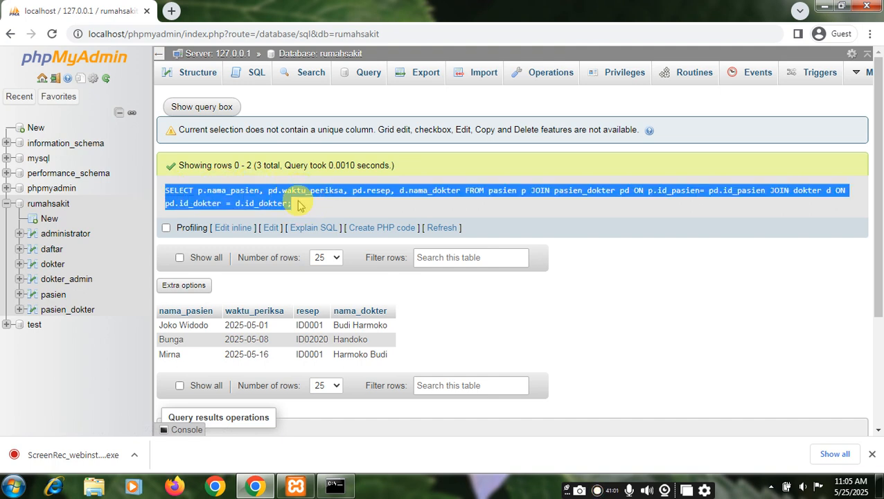
pyautogui.click(223, 109)
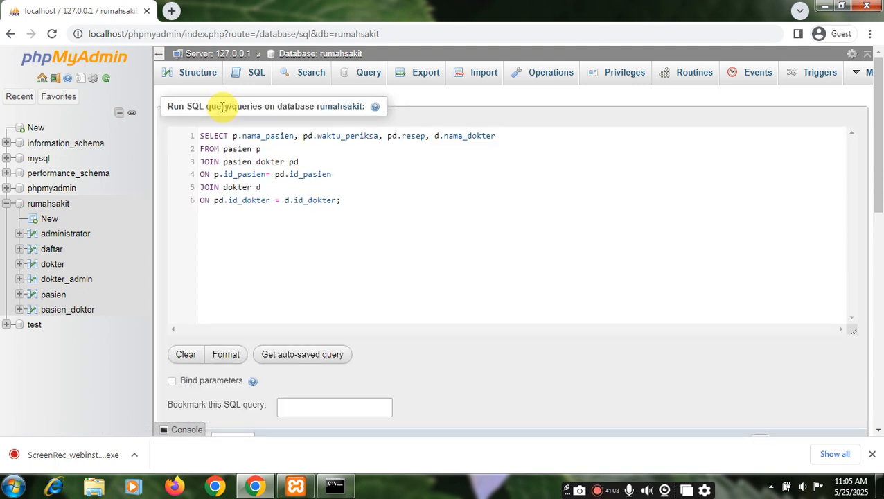
# Remove the semicolon ending the dokter join condition and start a new WHERE line below it
pyautogui.click(391, 196)
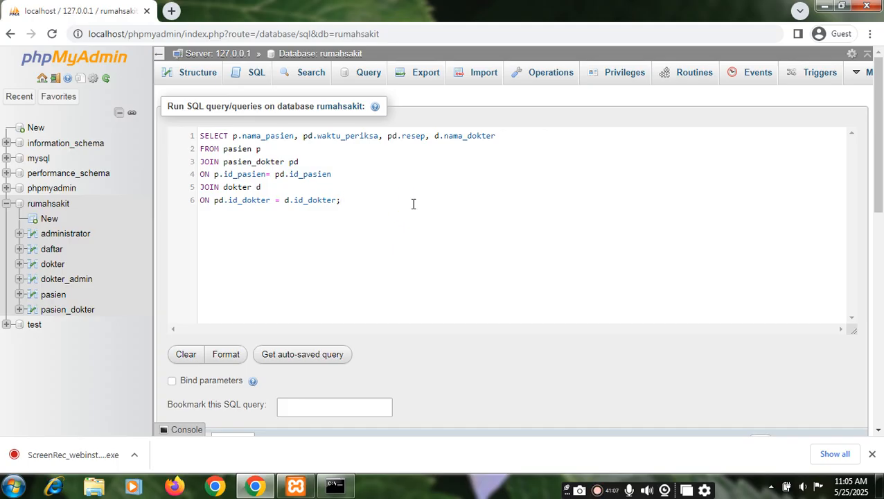
pyautogui.press('BackSpace')
pyautogui.press('Return')
pyautogui.write('wher')
pyautogui.click(222, 230)
pyautogui.click(404, 244)
# Complete the WHERE clause with d.id_dokter='1'; and run the join query
pyautogui.write('d.id')
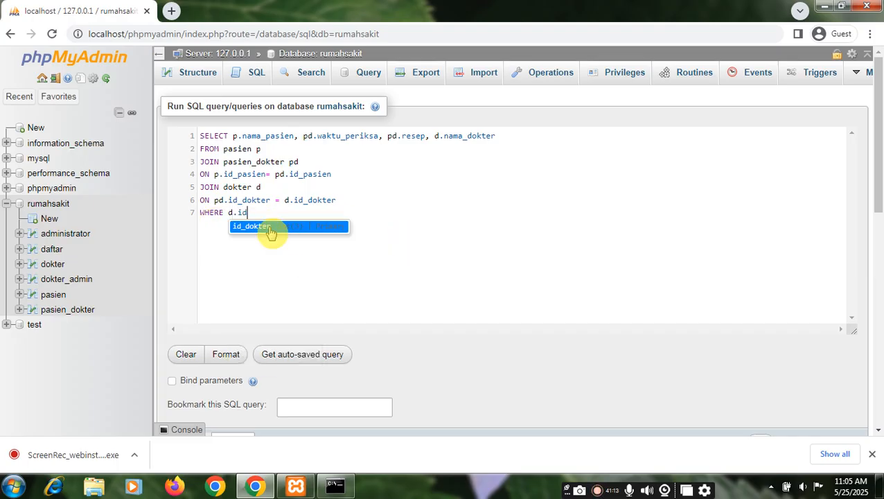
pyautogui.click(270, 230)
pyautogui.click(433, 256)
pyautogui.write('=')
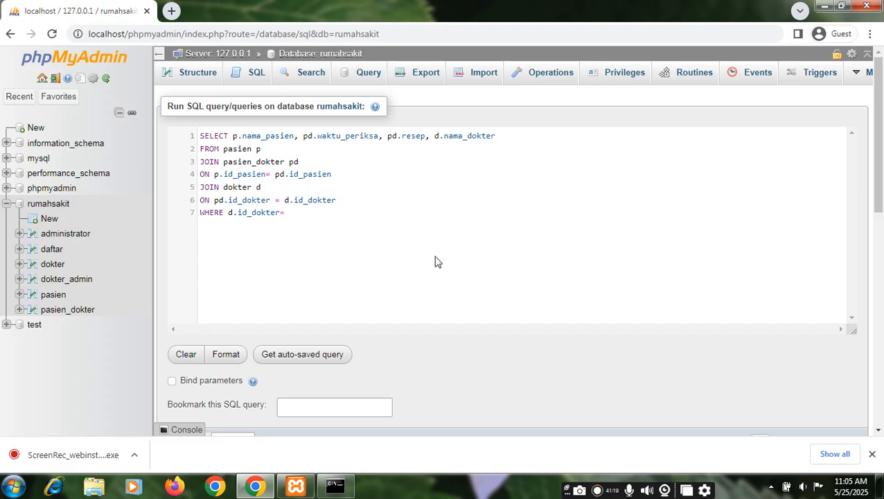
pyautogui.write("'1';")
pyautogui.scroll(-1, 693, 367)
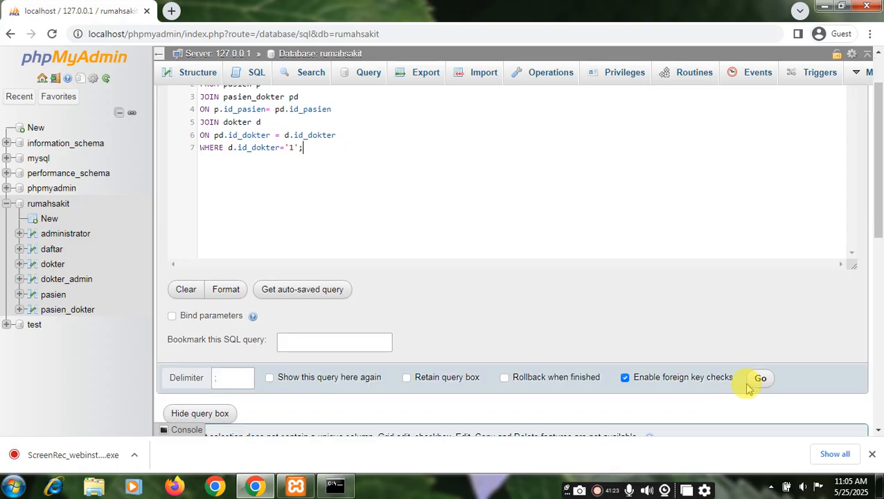
pyautogui.click(760, 377)
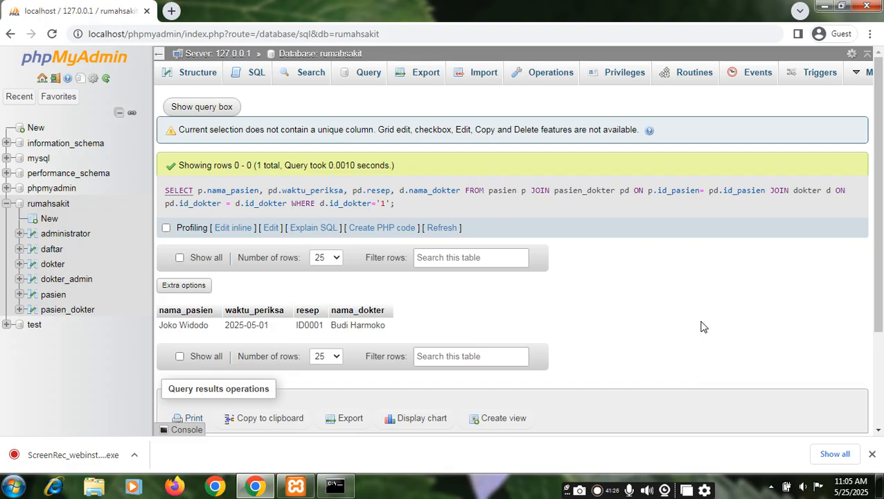
pyautogui.scroll(-1, 702, 326)
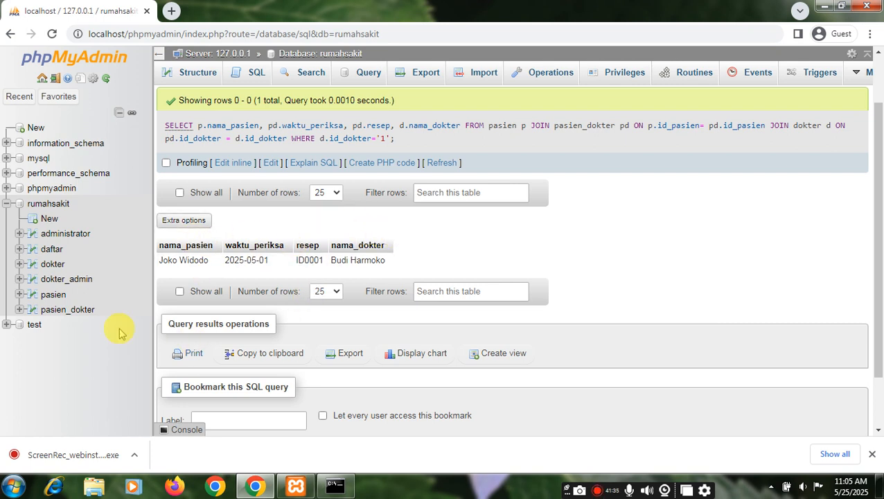
pyautogui.click(599, 298)
pyautogui.click(594, 298)
pyautogui.click(595, 301)
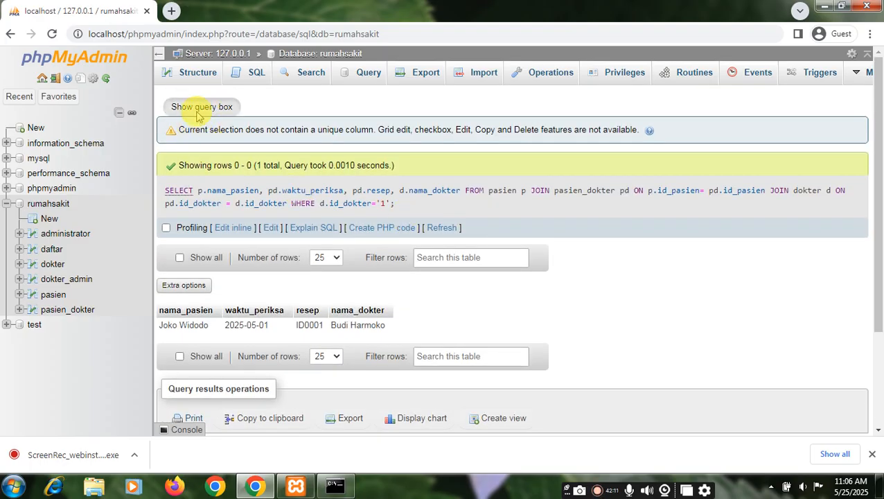
# Reopen the query, replace it with SELECT COUNT(id_pasien) from pasien; and run it
pyautogui.click(199, 109)
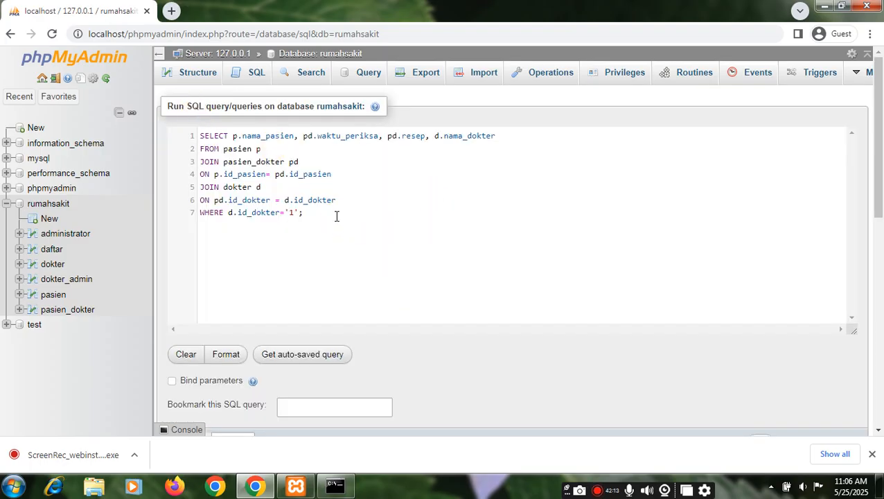
pyautogui.moveTo(316, 217); pyautogui.dragTo(232, 135)
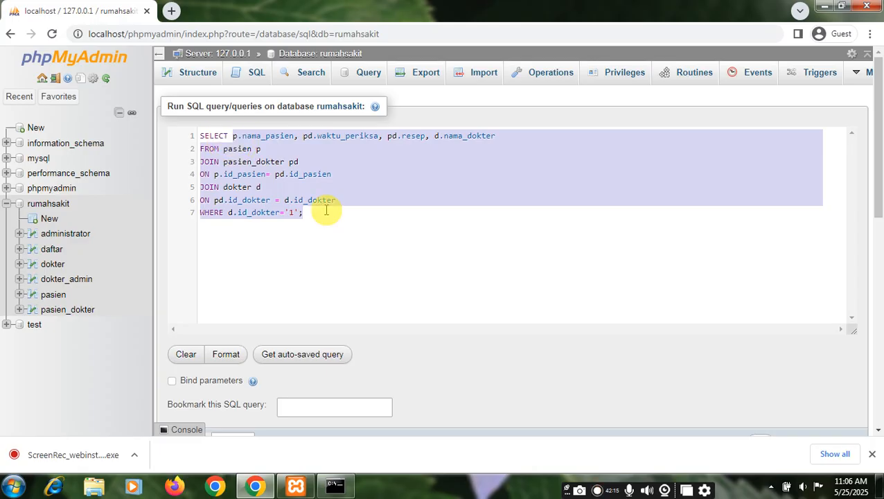
pyautogui.write('co')
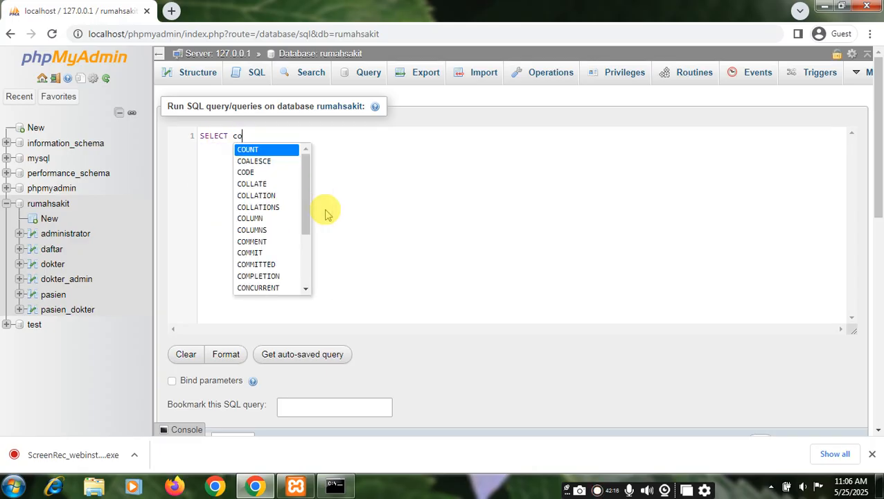
pyautogui.click(249, 150)
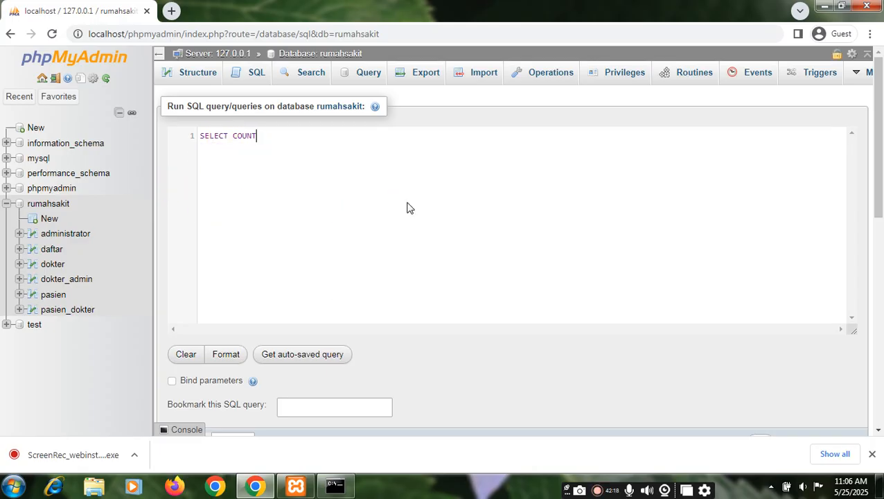
pyautogui.write('(id_pasien) ')
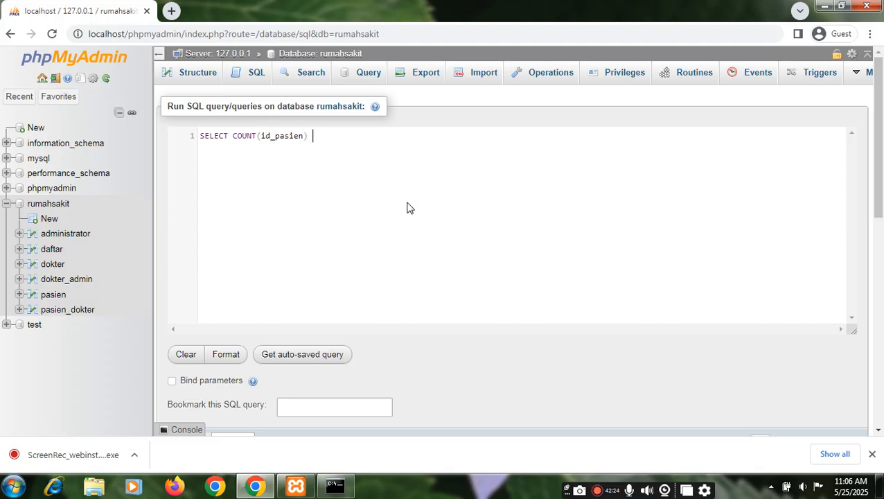
pyautogui.write('from pas')
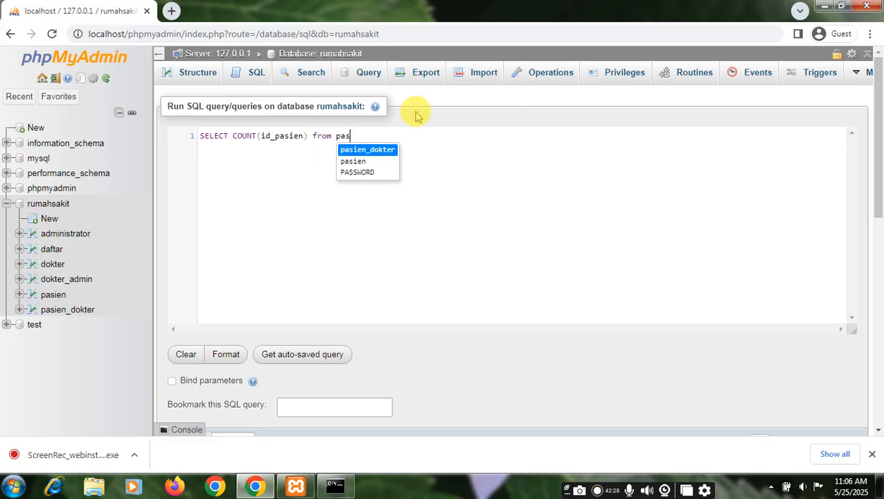
pyautogui.click(353, 161)
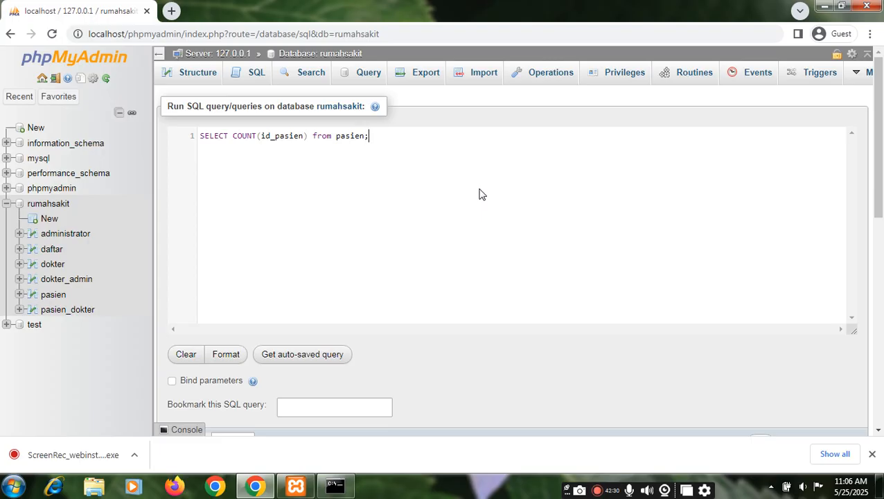
pyautogui.scroll(-2, 482, 194)
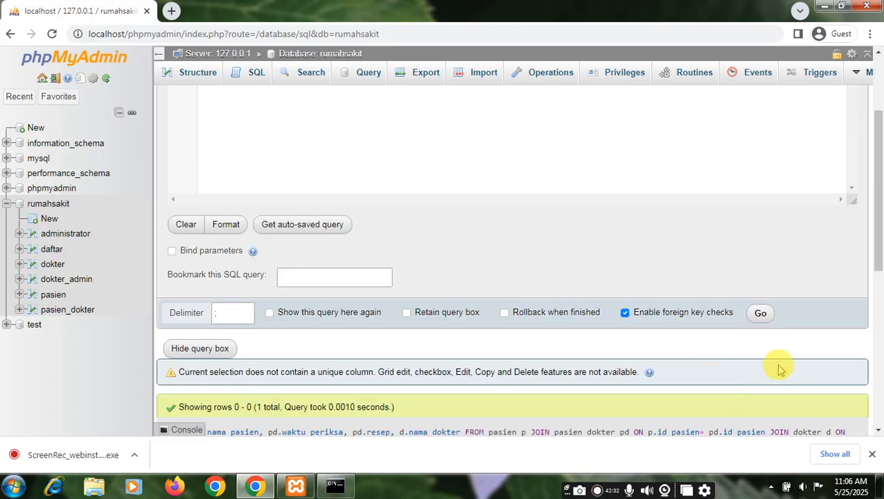
pyautogui.click(760, 314)
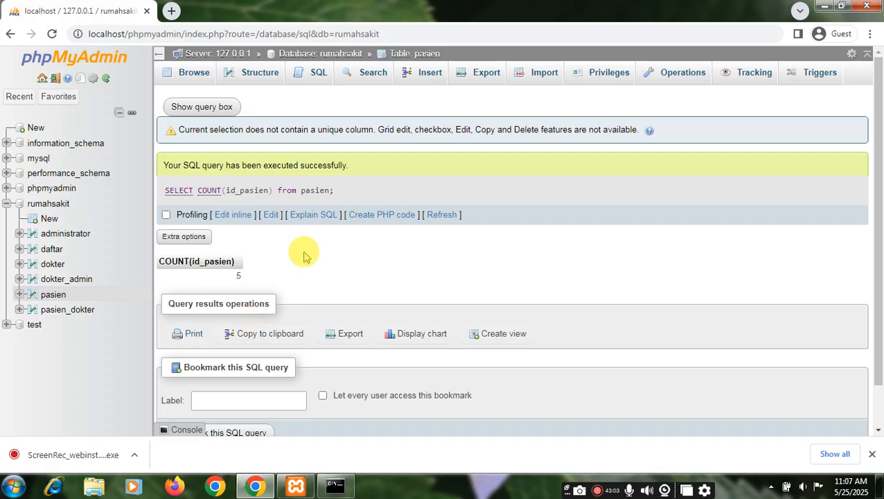
# Reopen the count query and rewrite it as SELECT * FROM pasien
pyautogui.click(228, 109)
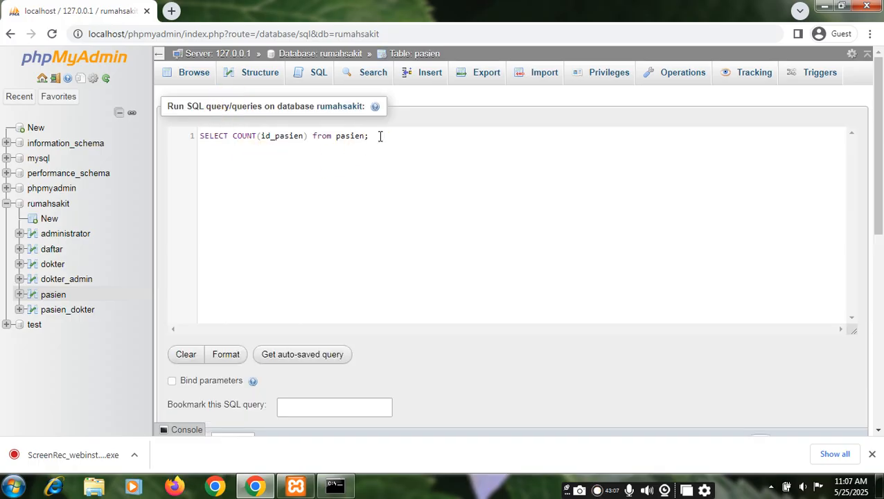
pyautogui.moveTo(377, 133); pyautogui.dragTo(233, 136)
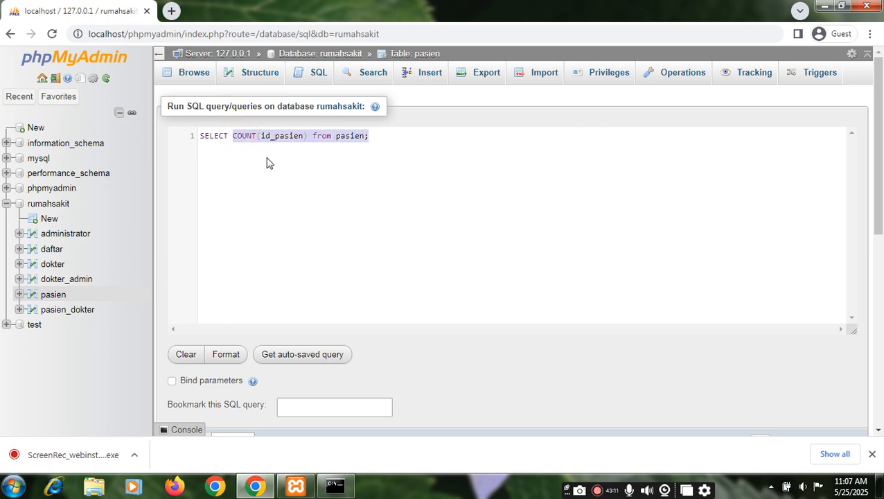
pyautogui.press('BackSpace')
pyautogui.write('* ')
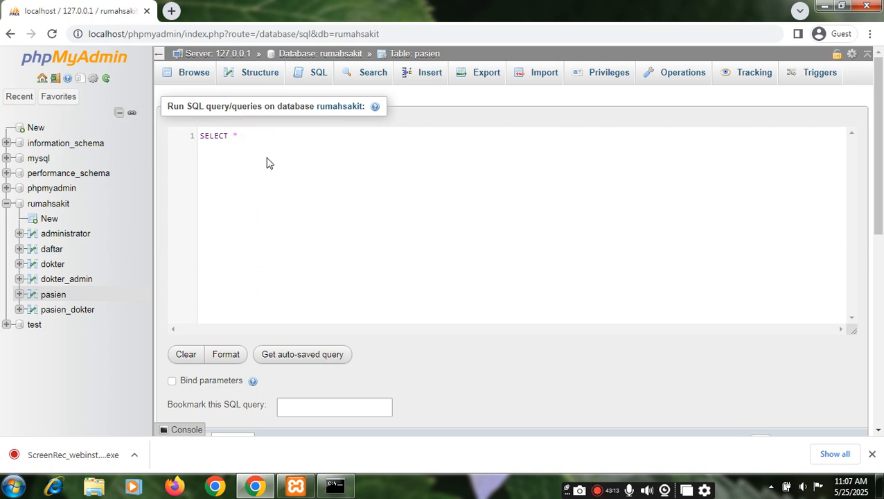
pyautogui.write('FROM pas')
pyautogui.press('Escape')
pyautogui.write('i')
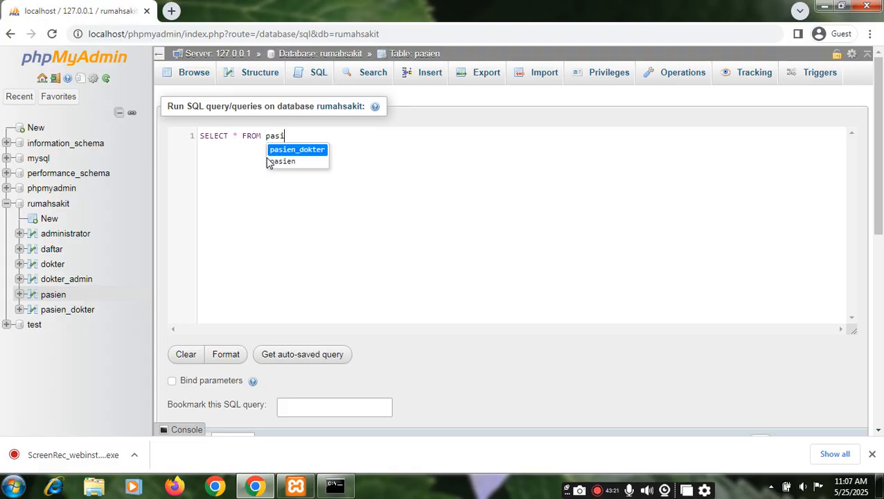
pyautogui.click(282, 165)
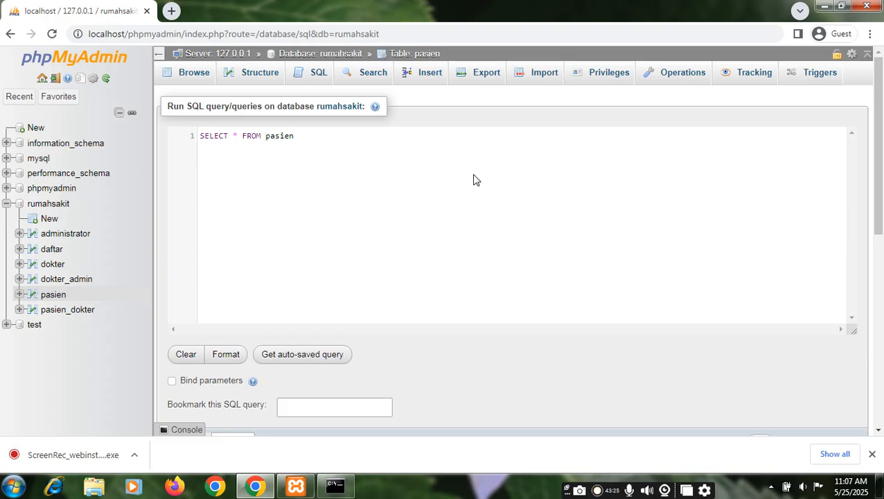
# Add a second line to the query that begins WHERE LEFT(alamat_pasien
pyautogui.press('Return')
pyautogui.write('where')
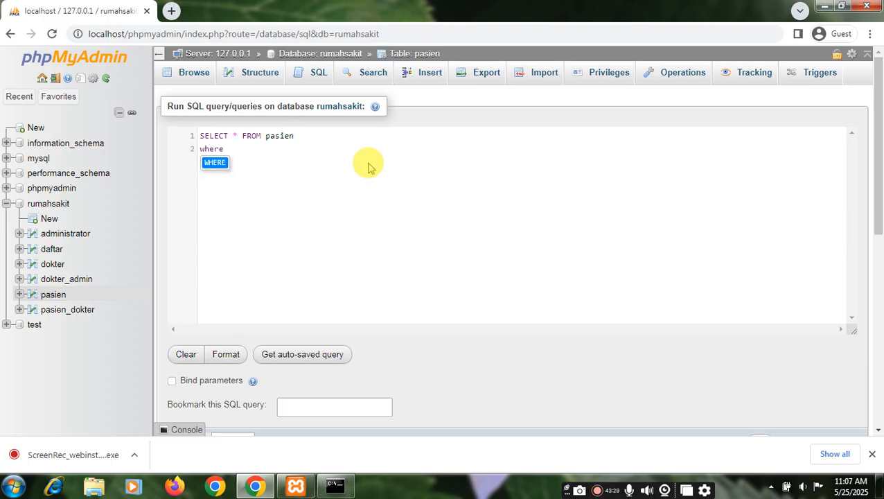
pyautogui.click(221, 167)
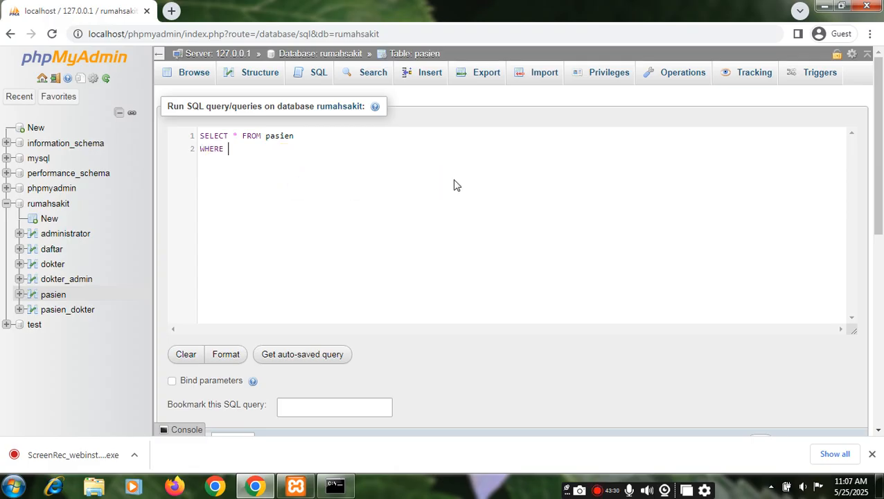
pyautogui.write('le')
pyautogui.click(244, 185)
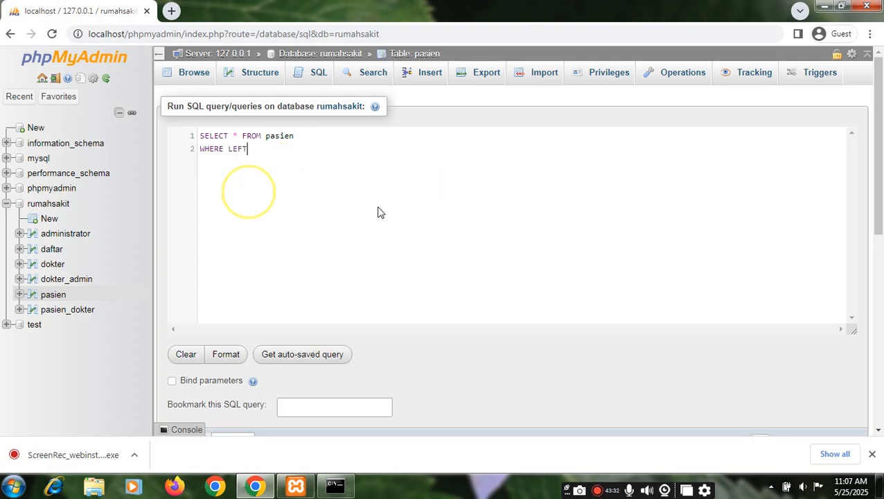
pyautogui.write('(')
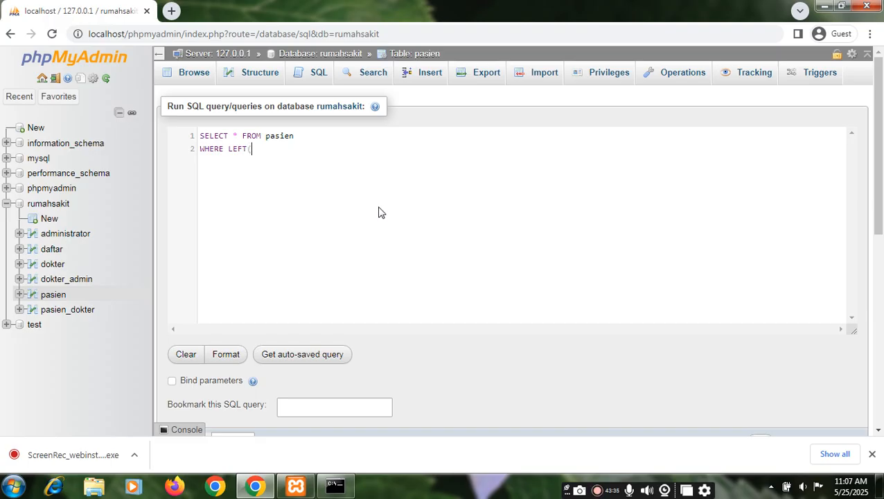
pyautogui.write('alamat_pasien')
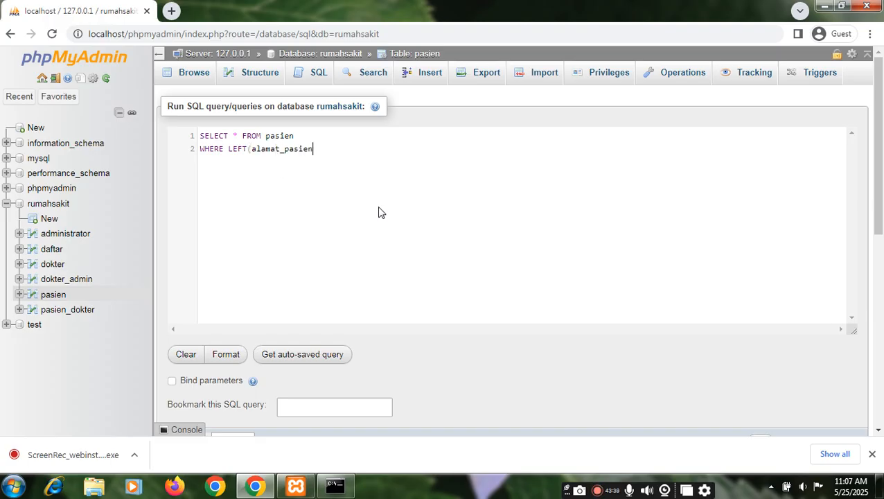
# Complete the LEFT condition with ,2)="Jl"; and run the pasien query
pyautogui.write(",2)='1")
pyautogui.press('BackSpace')
pyautogui.press('BackSpace')
pyautogui.write('"Jl";')
pyautogui.scroll(-2, 445, 330)
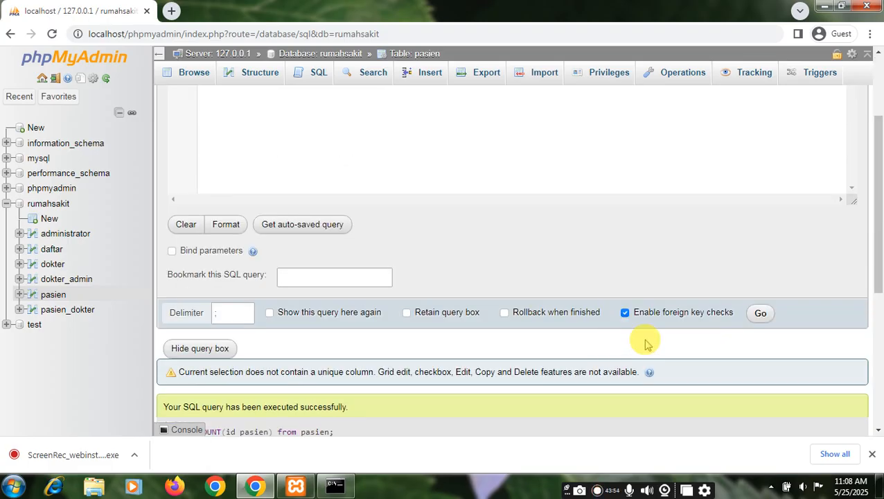
pyautogui.click(758, 316)
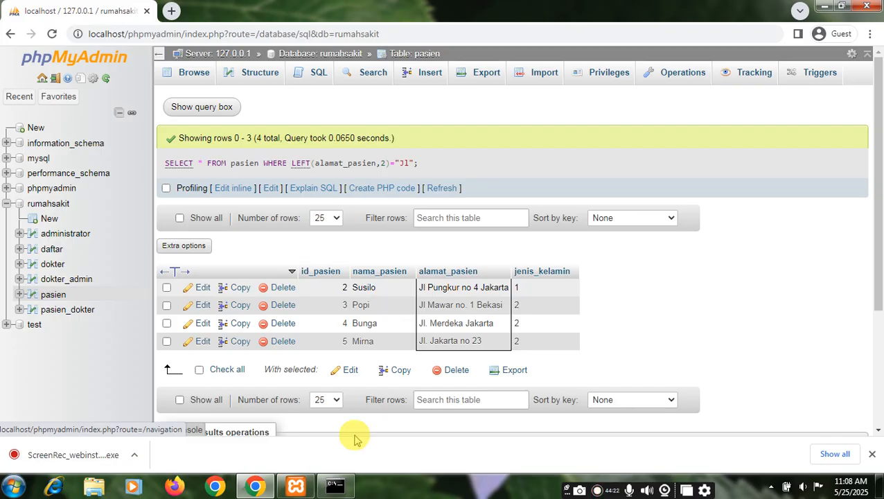
# Reopen the pasien query, change its condition to WHERE id_pasien BETWEEN 3 and 5; and run it
pyautogui.click(212, 110)
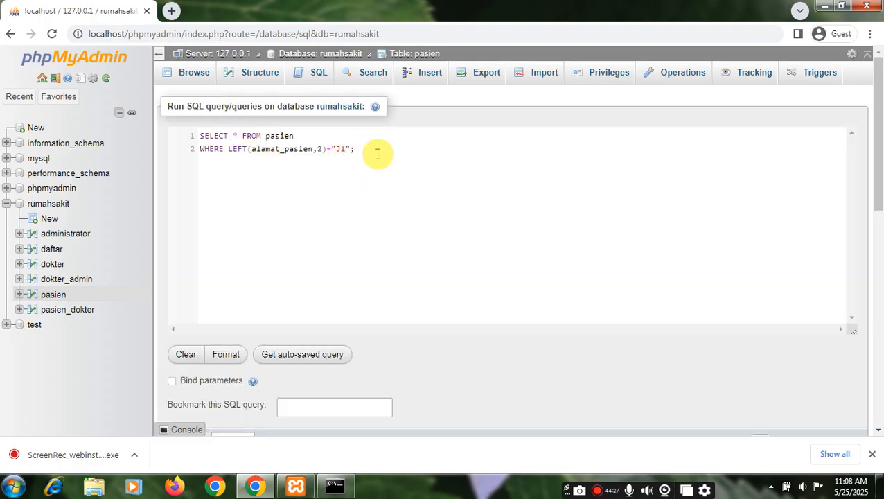
pyautogui.moveTo(354, 148); pyautogui.dragTo(231, 149)
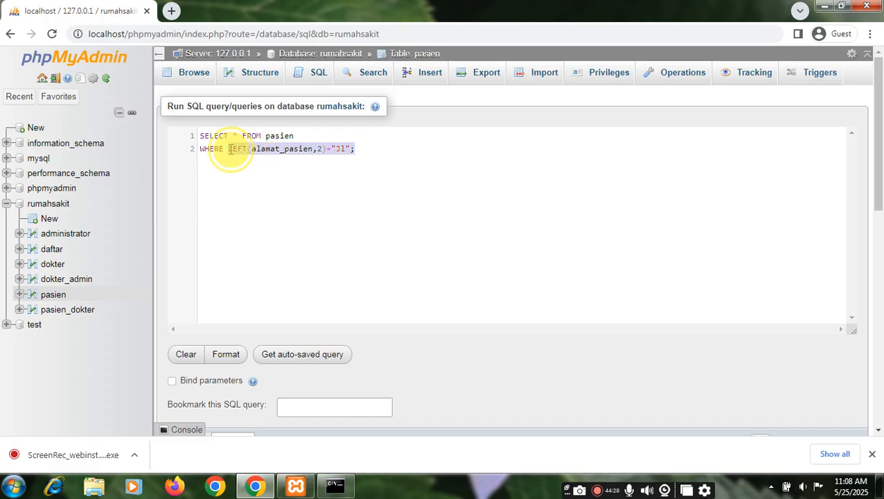
pyautogui.write('id_')
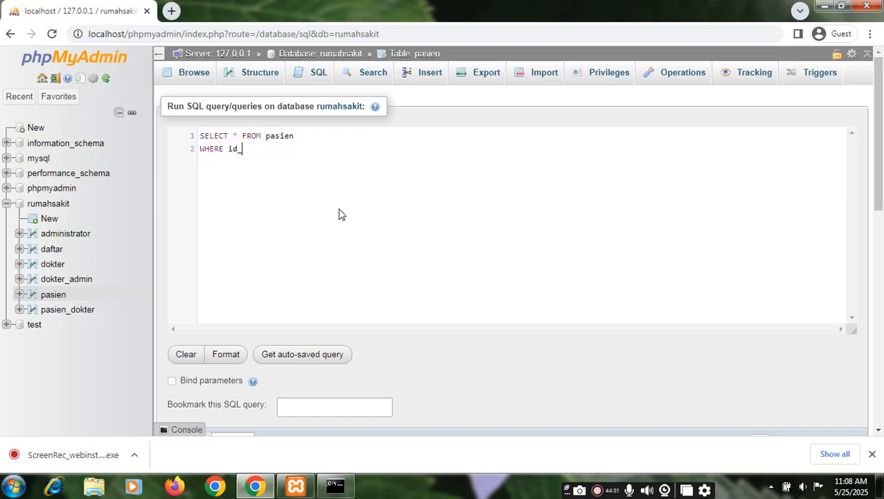
pyautogui.write('pasien bet')
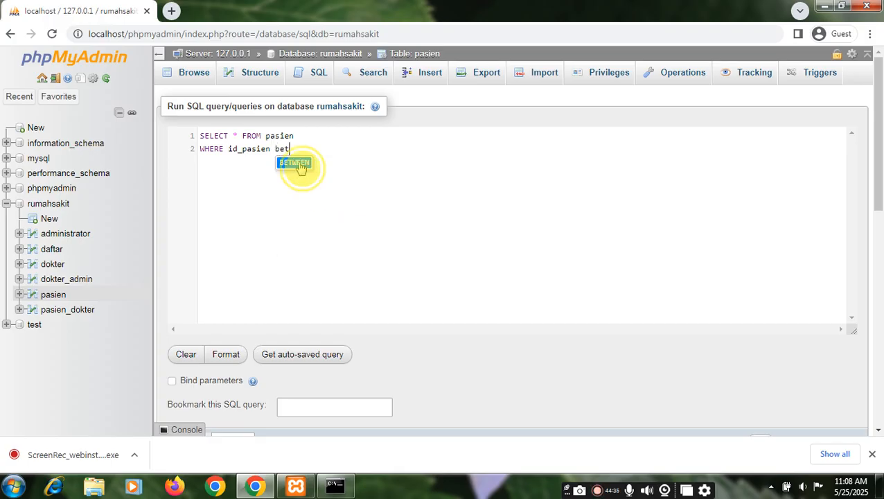
pyautogui.press('Return')
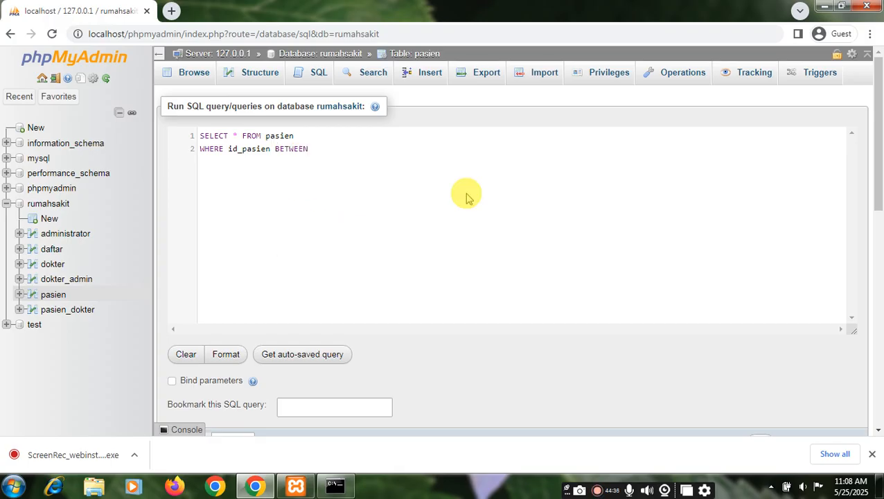
pyautogui.write('3 and 5')
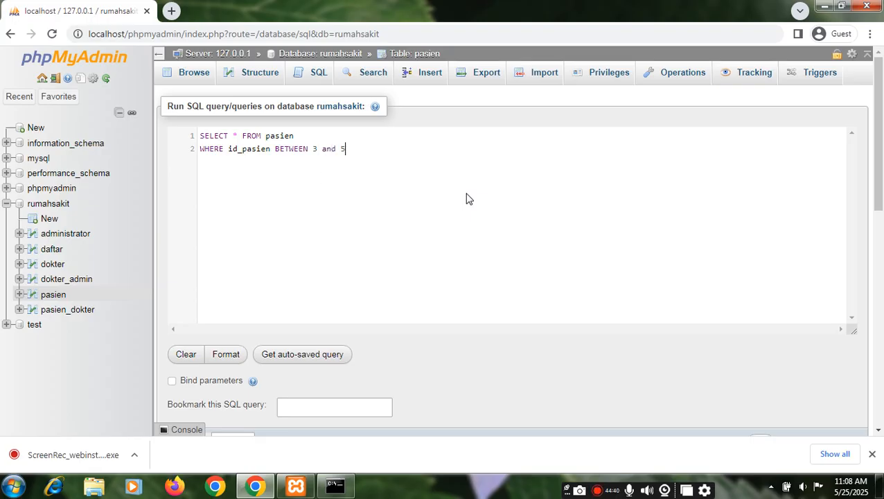
pyautogui.write(';')
pyautogui.scroll(-1, 705, 339)
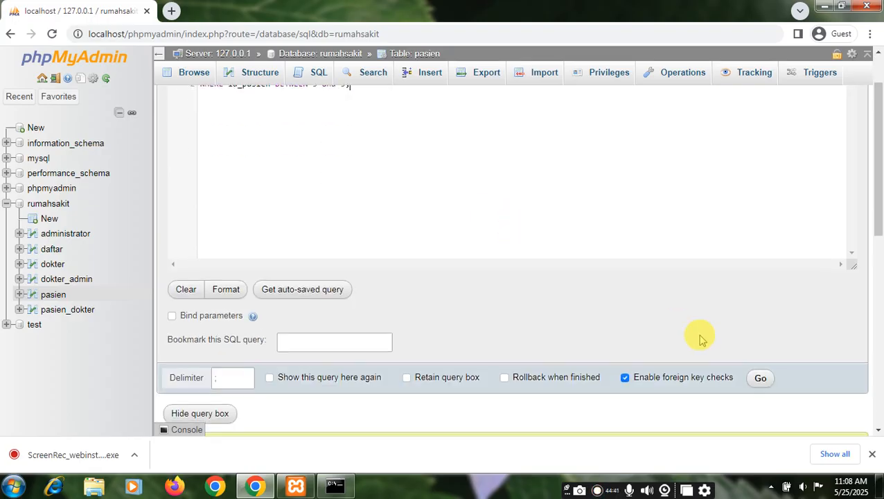
pyautogui.click(760, 378)
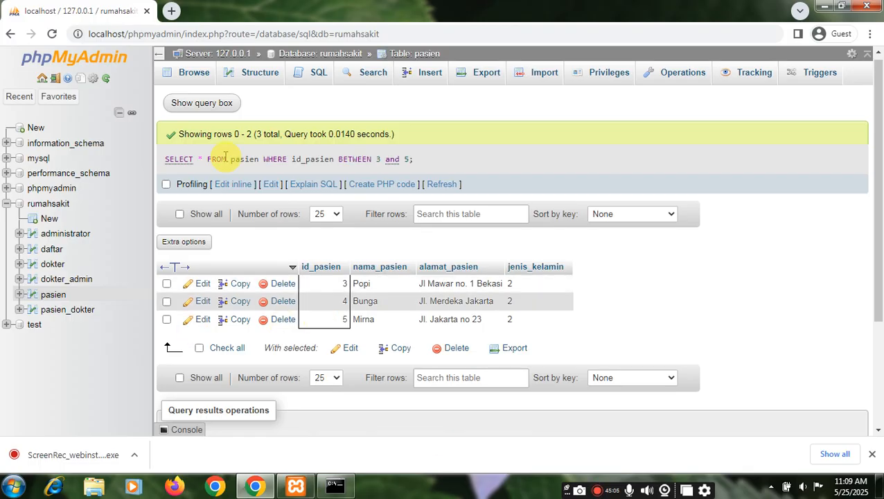
# Reopen the BETWEEN query, replace its condition with alamat_pasien LIKE'%Jakarta%'; and run it
pyautogui.click(225, 106)
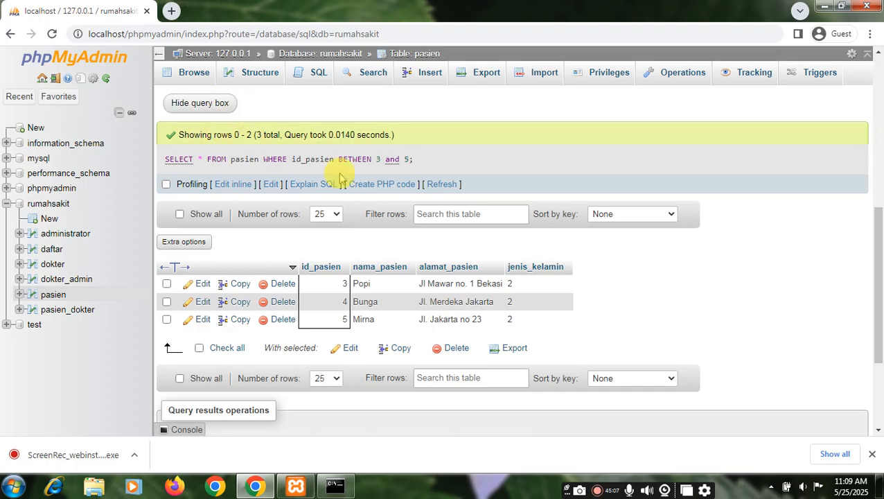
pyautogui.click(201, 108)
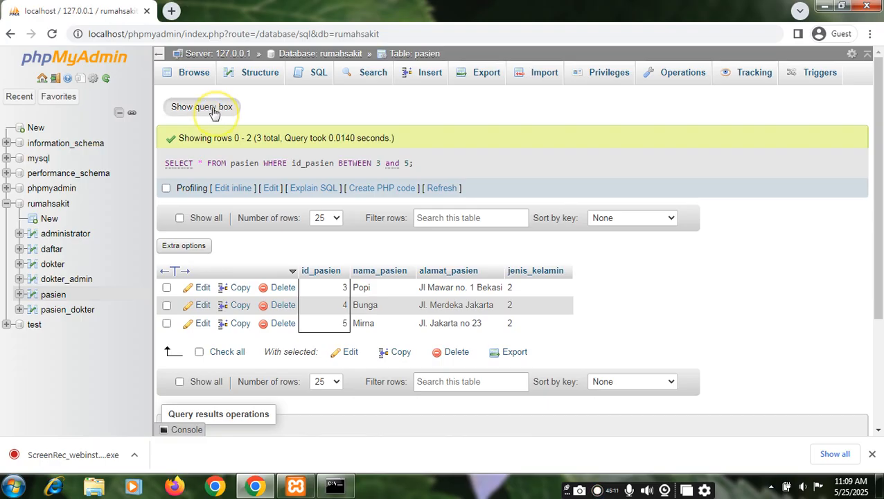
pyautogui.click(215, 109)
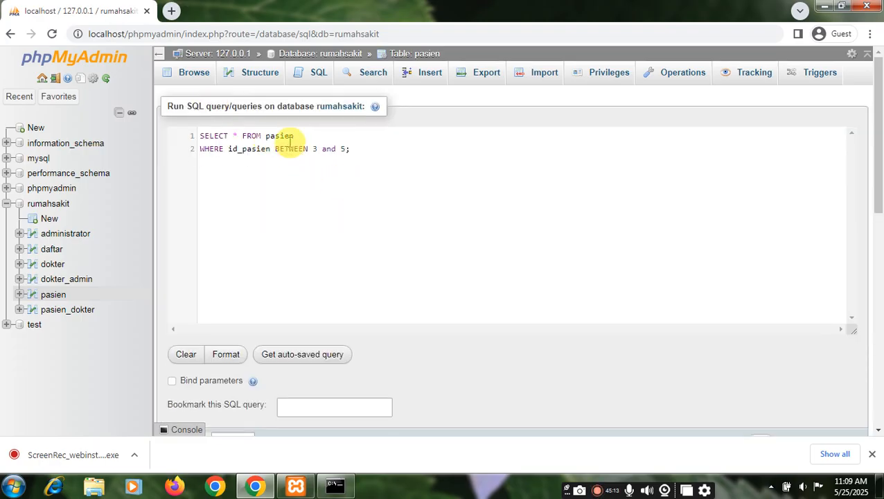
pyautogui.moveTo(363, 149); pyautogui.dragTo(228, 150)
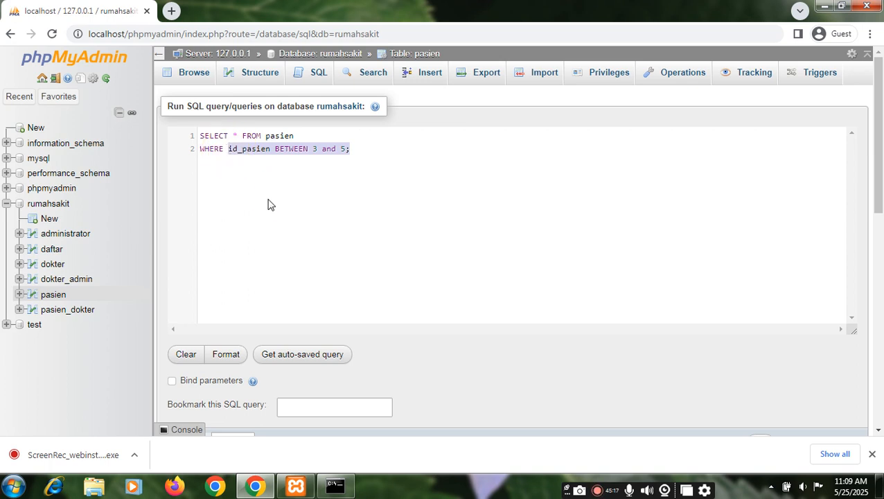
pyautogui.write('alamat_')
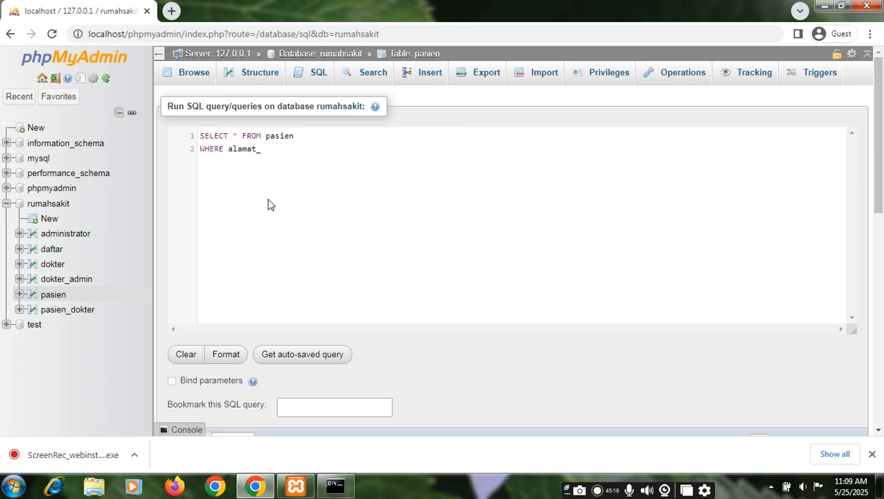
pyautogui.write('pasien LIK')
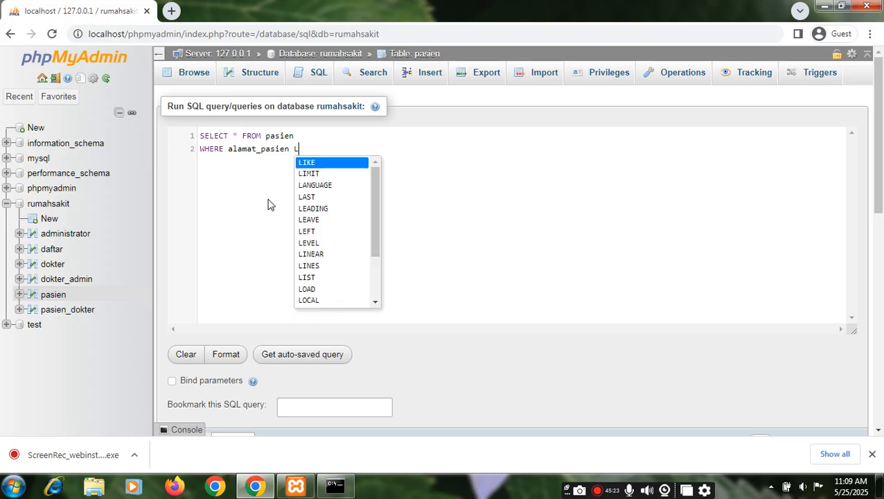
pyautogui.click(307, 162)
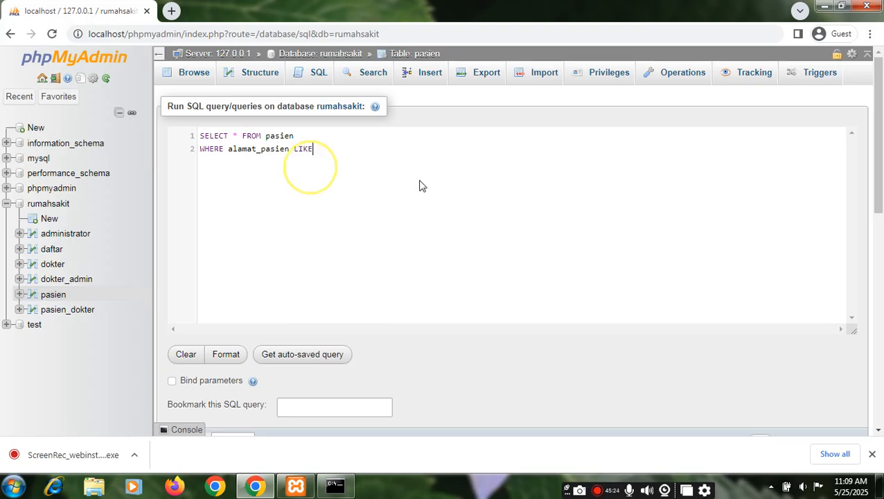
pyautogui.write("'%")
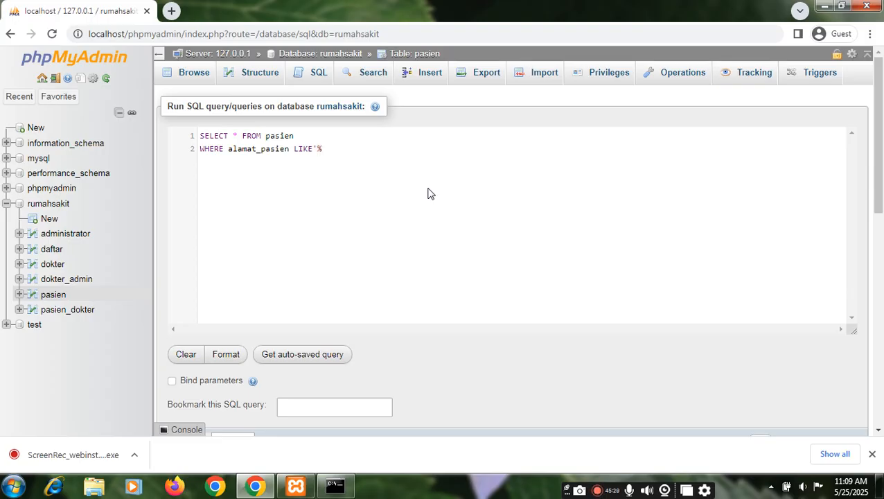
pyautogui.write("Jakarta%';")
pyautogui.scroll(-1, 432, 236)
pyautogui.click(760, 379)
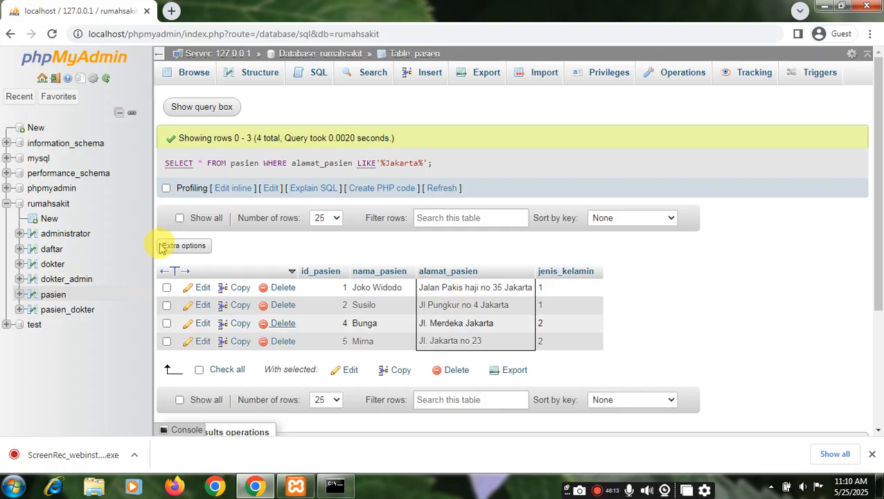
# Reopen the LIKE query, replace its WHERE line with ORDER BY id_pasien DESC; and run it
pyautogui.click(215, 109)
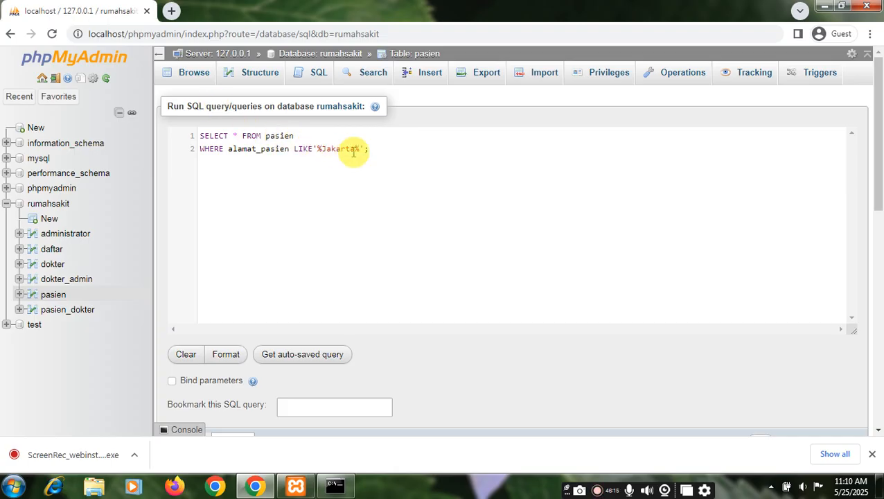
pyautogui.moveTo(380, 152); pyautogui.dragTo(202, 149)
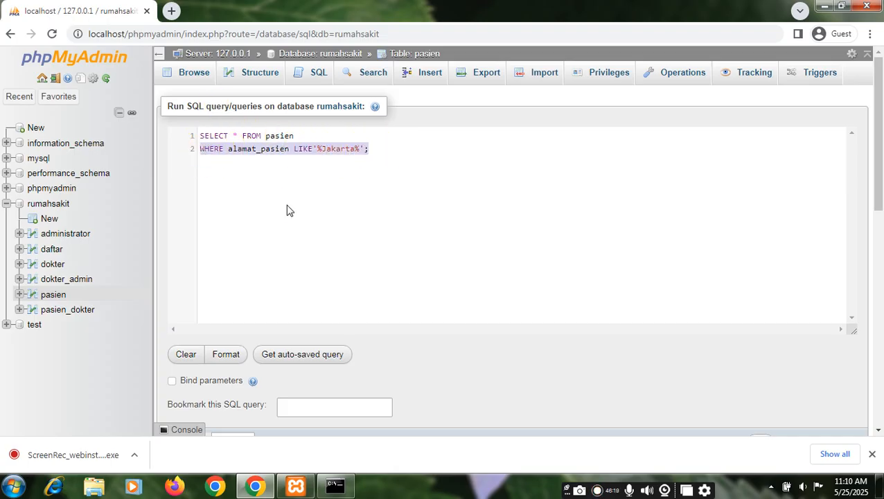
pyautogui.write('ord')
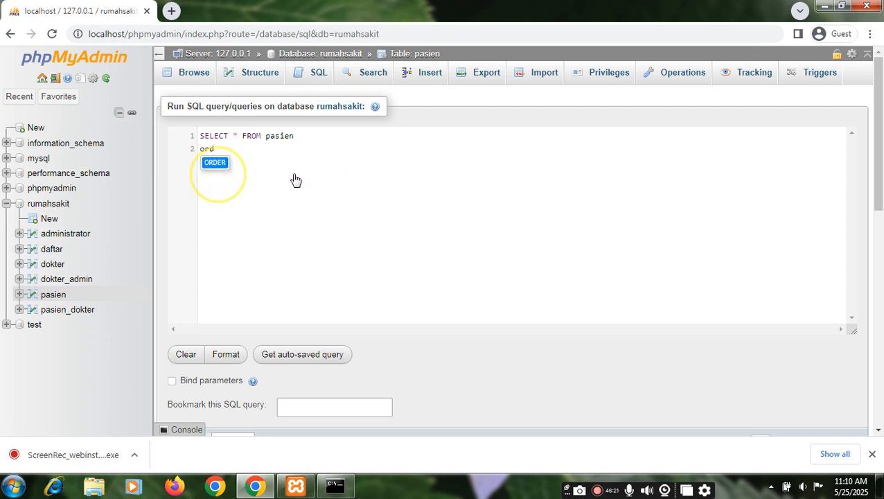
pyautogui.press('Return')
pyautogui.write('b')
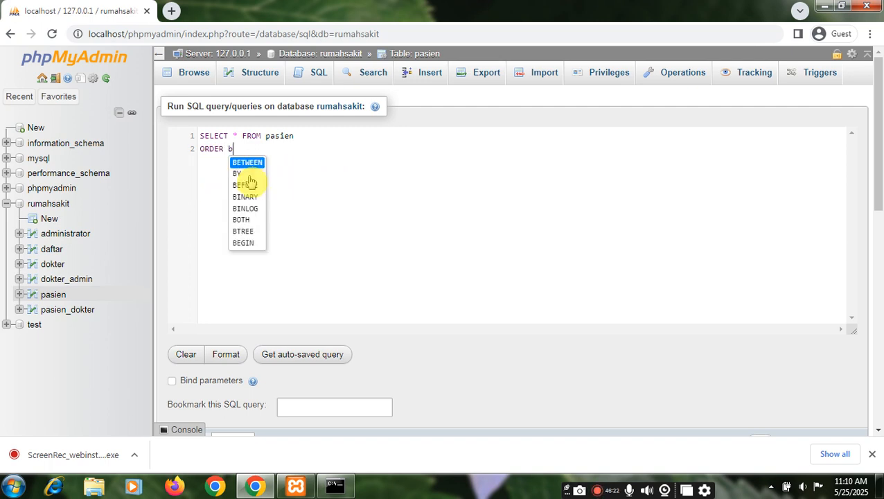
pyautogui.click(236, 174)
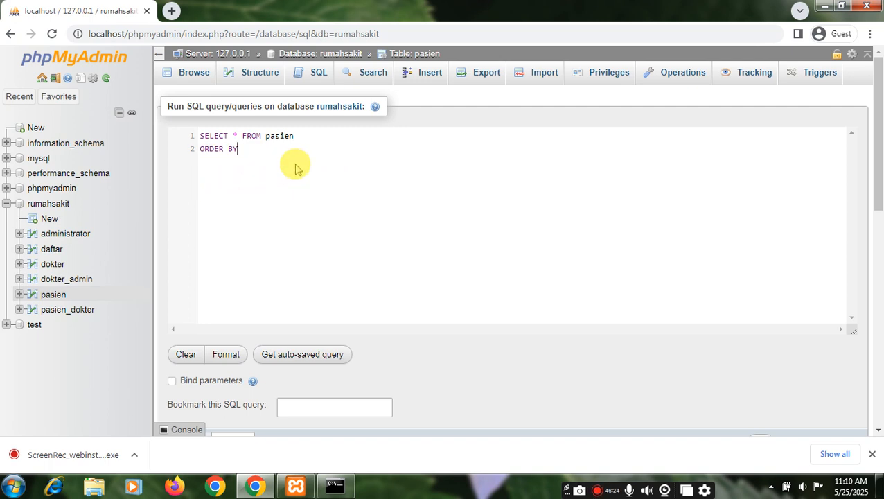
pyautogui.write('id_pasien DESC')
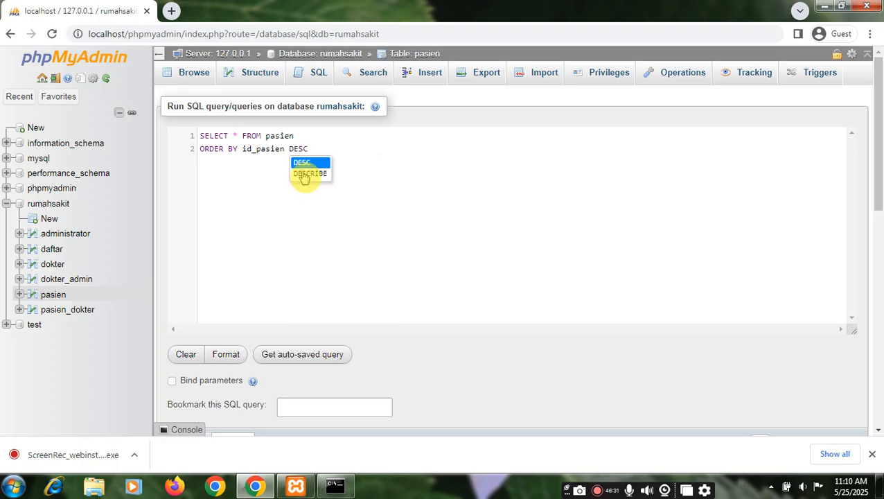
pyautogui.click(308, 167)
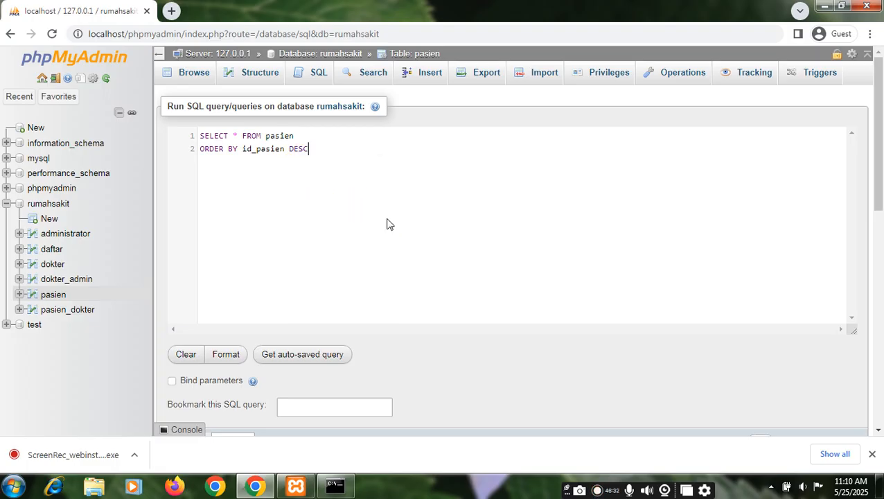
pyautogui.write(';')
pyautogui.scroll(-1, 498, 284)
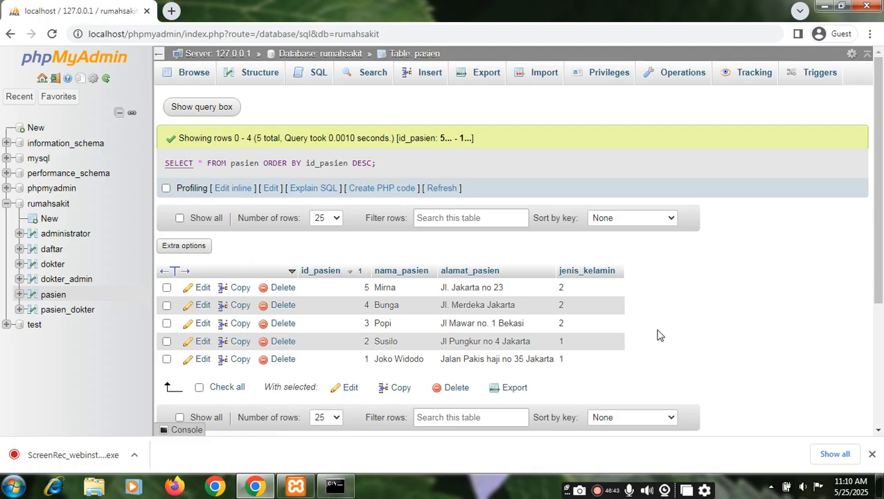
pyautogui.click(702, 338)
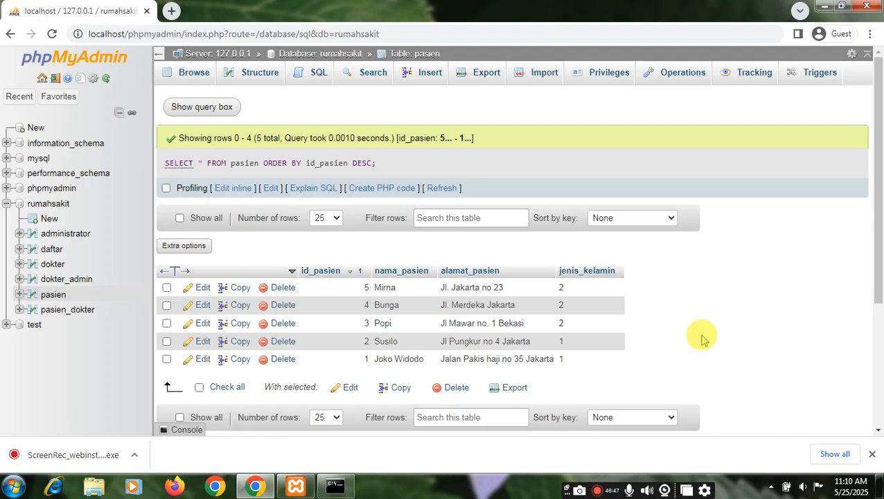
pyautogui.click(695, 345)
pyautogui.click(695, 349)
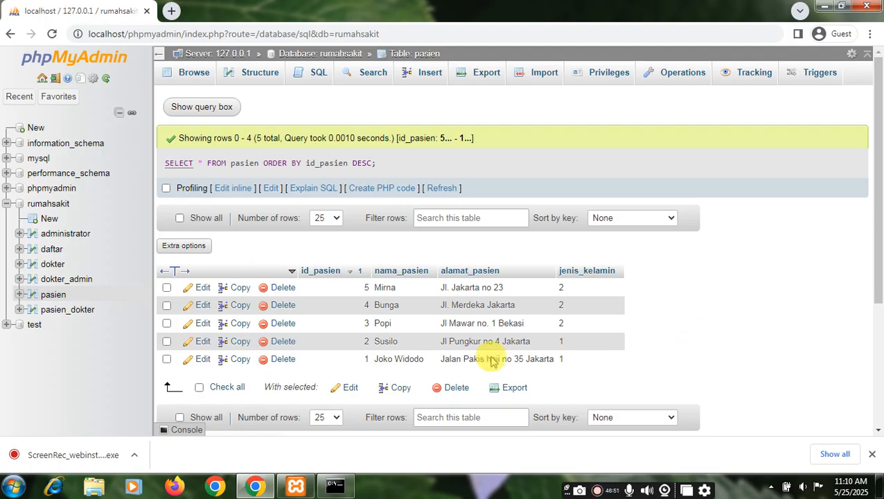
pyautogui.click(691, 339)
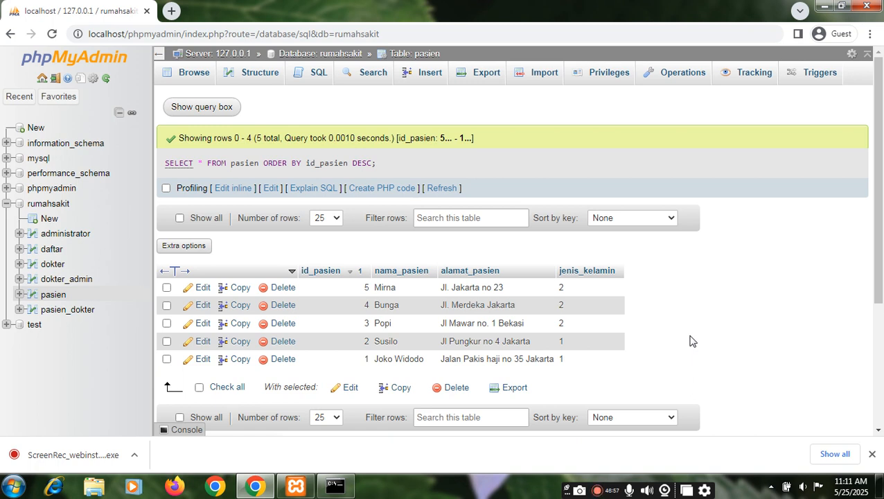
pyautogui.click(690, 342)
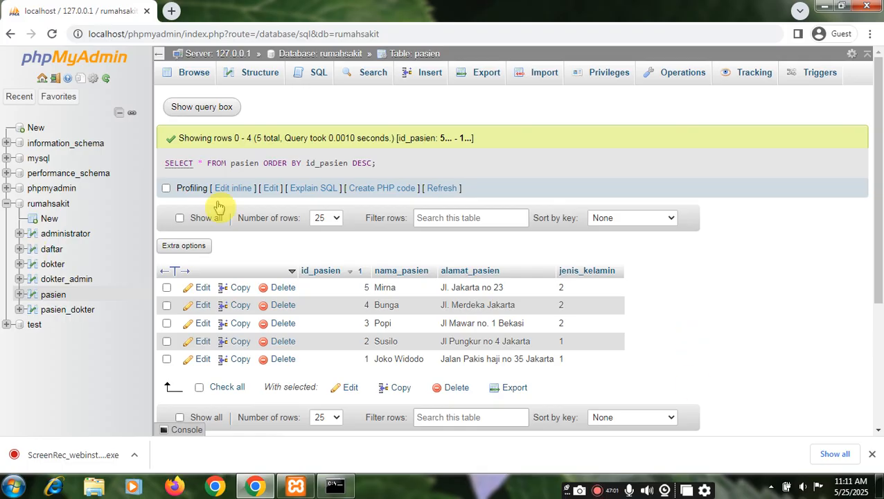
# Reopen the ORDER BY query, replace its second line with GROUP BY jenis_kelamin; and run it
pyautogui.click(203, 107)
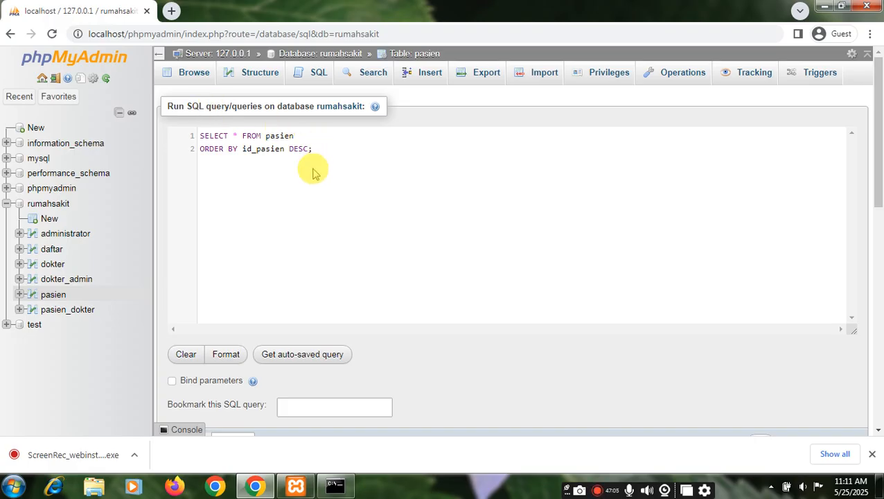
pyautogui.moveTo(323, 151); pyautogui.dragTo(201, 147)
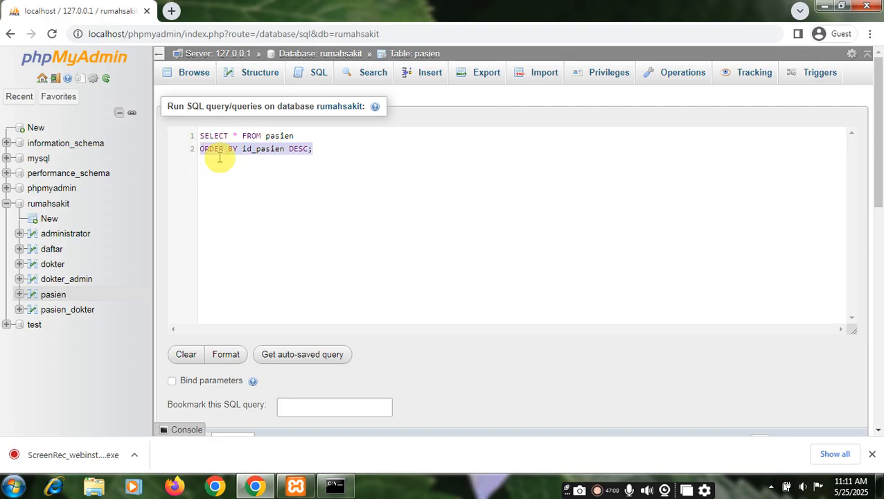
pyautogui.write('gr')
pyautogui.click(222, 165)
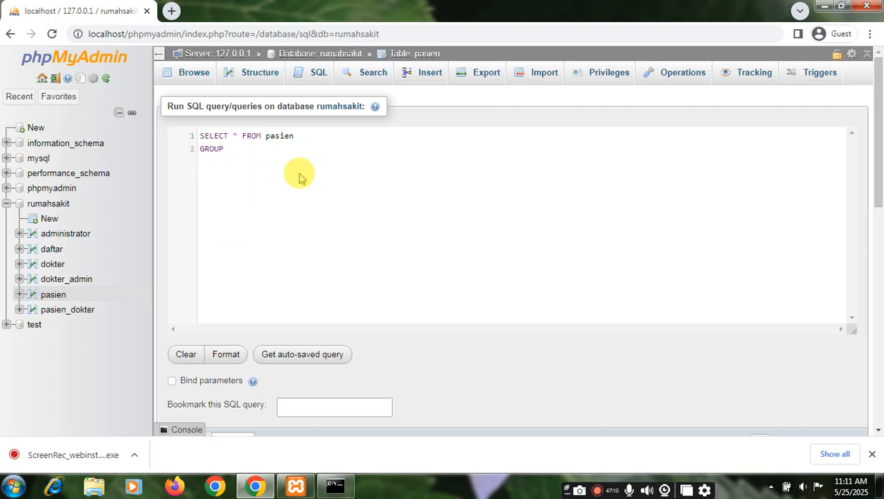
pyautogui.write('b')
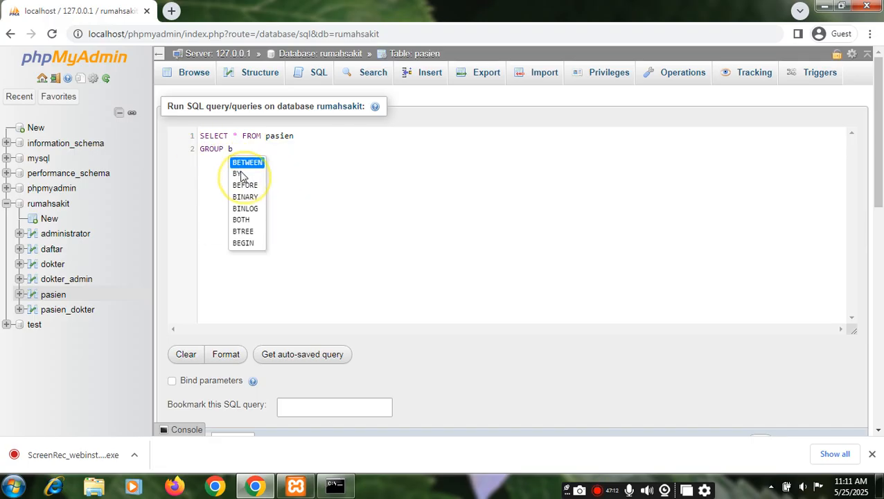
pyautogui.click(240, 174)
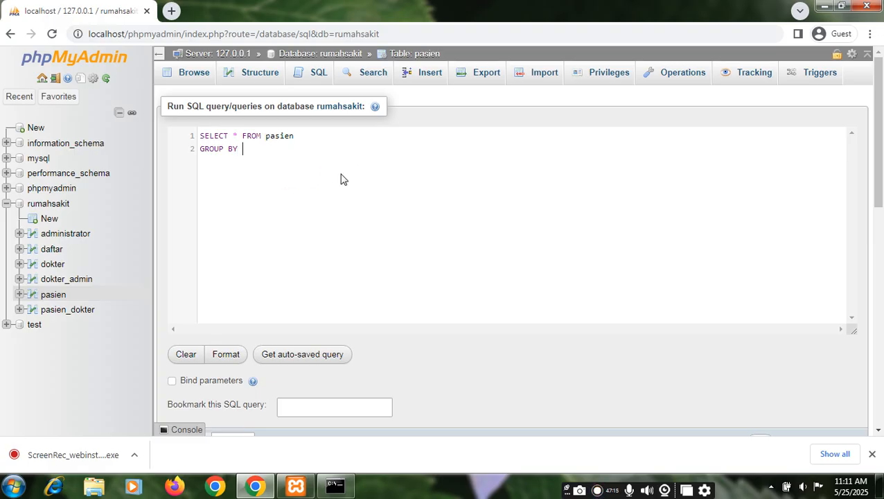
pyautogui.write('jenis_kelamin')
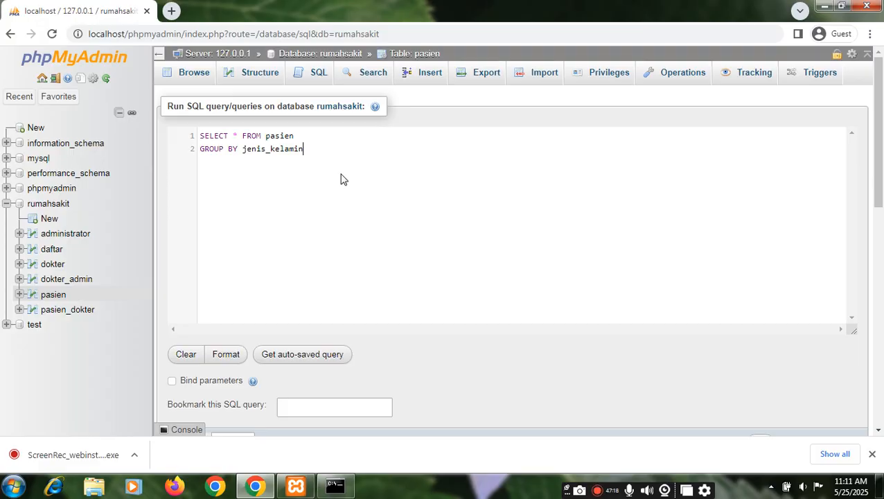
pyautogui.write(';')
pyautogui.scroll(-2, 518, 322)
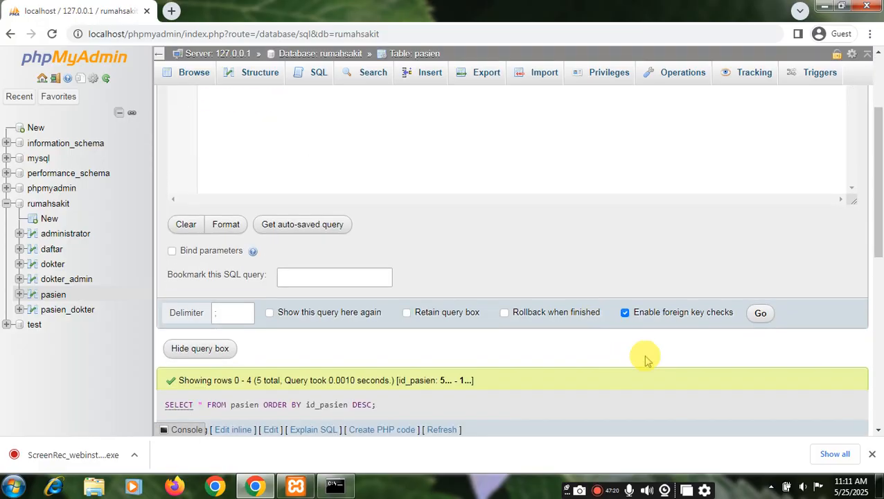
pyautogui.click(757, 316)
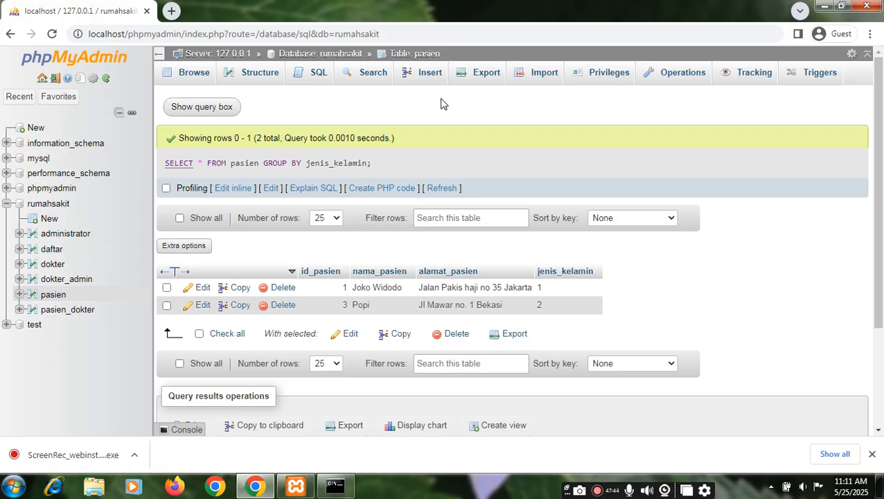
# Reopen the GROUP BY query and replace the whole statement with UPDATE pasien
pyautogui.click(188, 108)
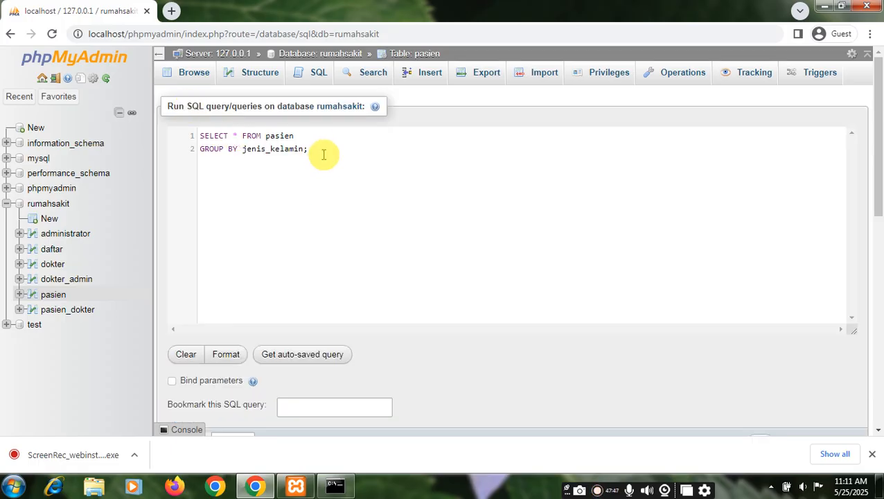
pyautogui.moveTo(260, 139); pyautogui.dragTo(197, 134)
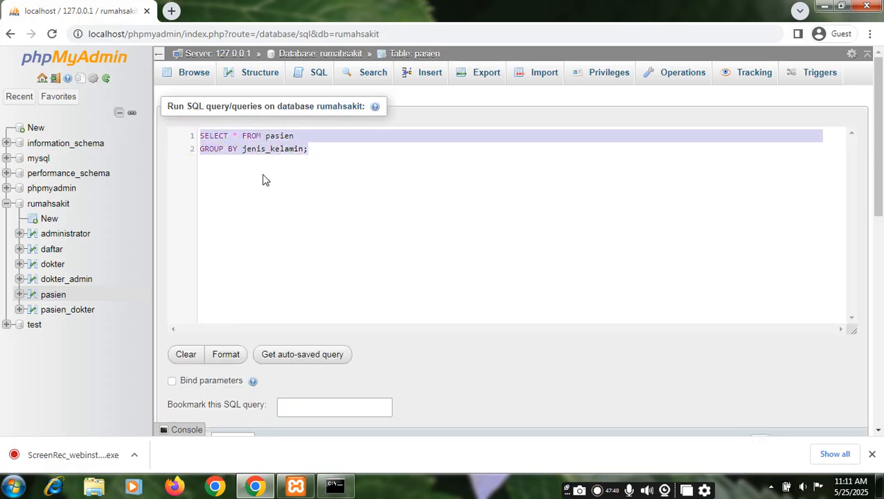
pyautogui.write('upd')
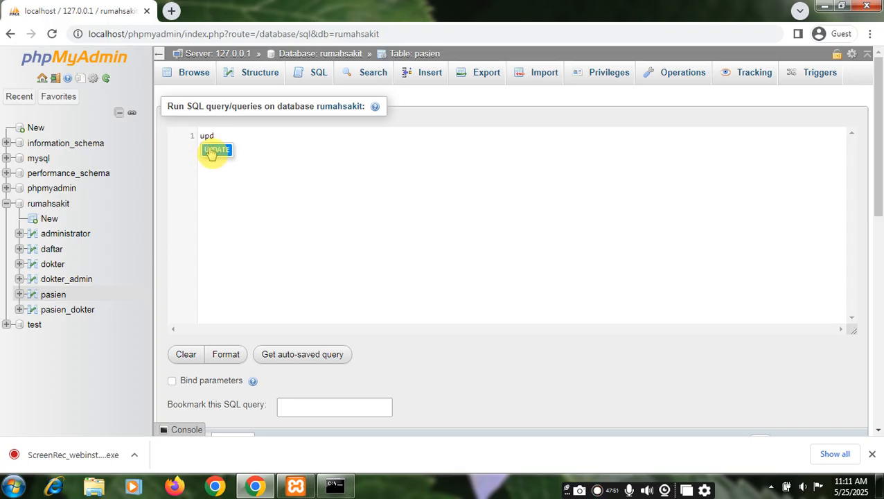
pyautogui.press('Return')
pyautogui.write('pa')
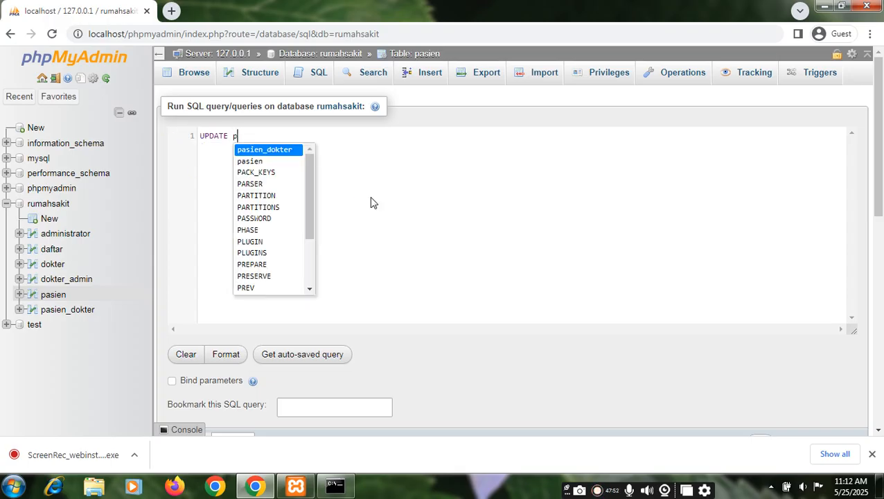
pyautogui.click(277, 167)
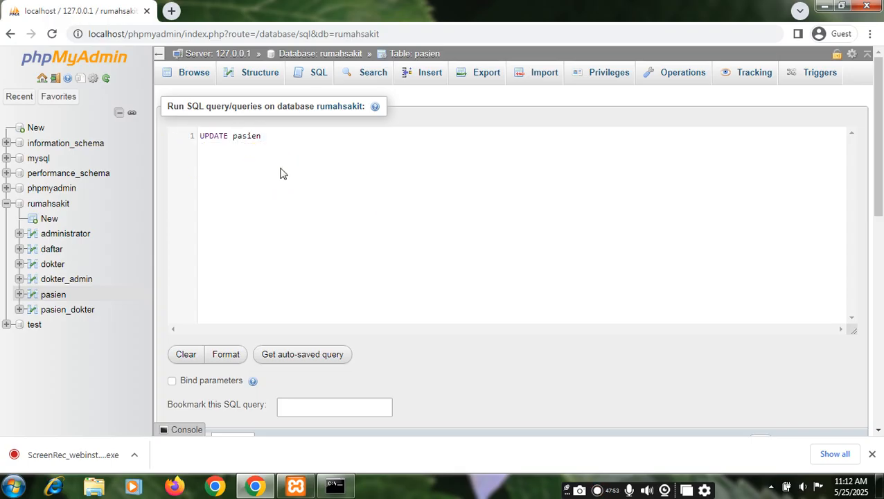
# Add a SET line to the UPDATE statement that assigns the patient's new full name to nama_pasien
pyautogui.press('Return')
pyautogui.write('se')
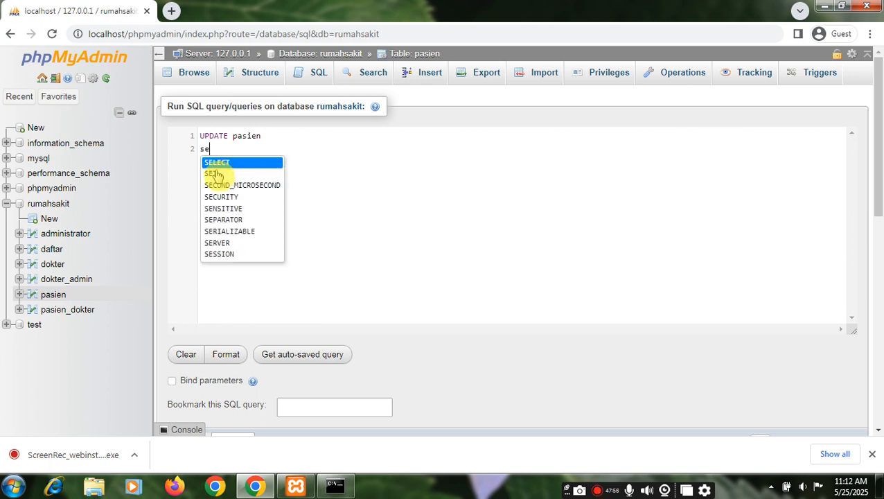
pyautogui.click(219, 174)
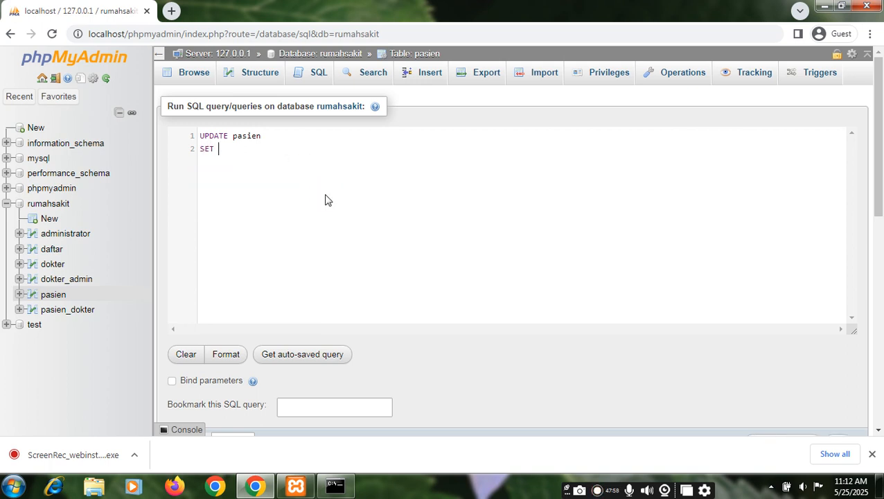
pyautogui.write('nama_pasien=')
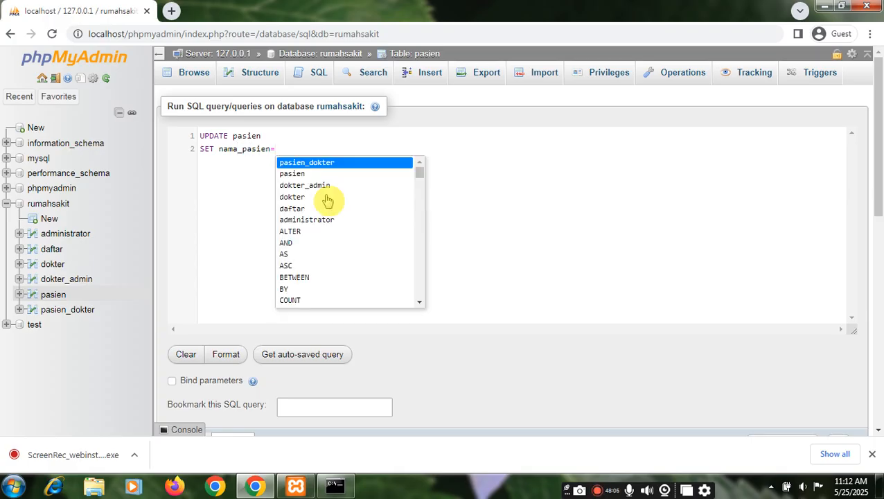
pyautogui.write(" 'Mirn")
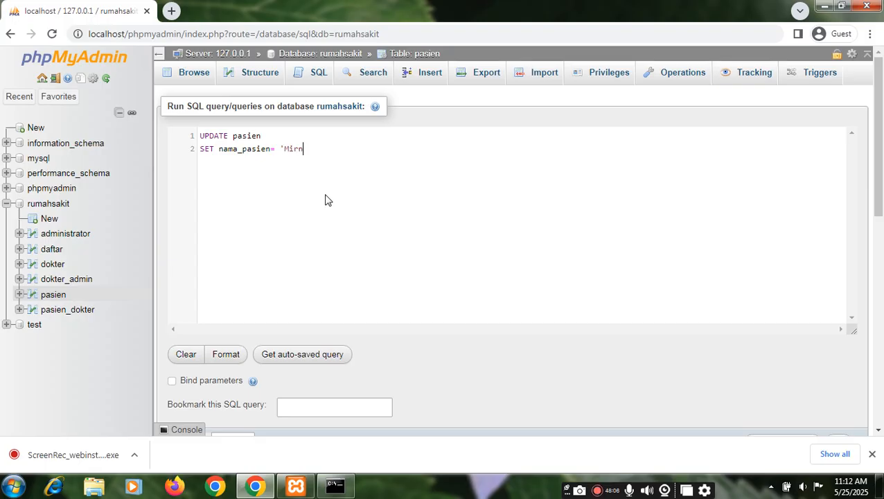
pyautogui.write("a Maryati'")
# Limit the update with the line WHERE id_pasien =5; and run the statement
pyautogui.press('Return')
pyautogui.write('wh')
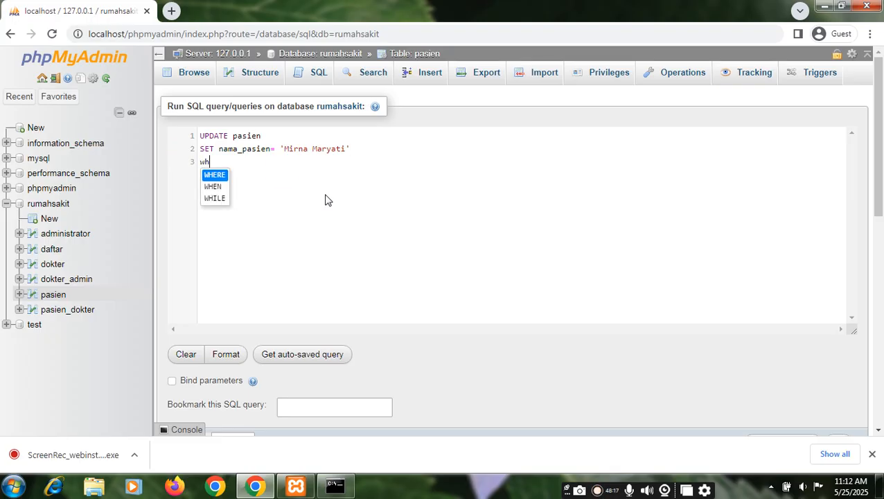
pyautogui.write('e')
pyautogui.press('Return')
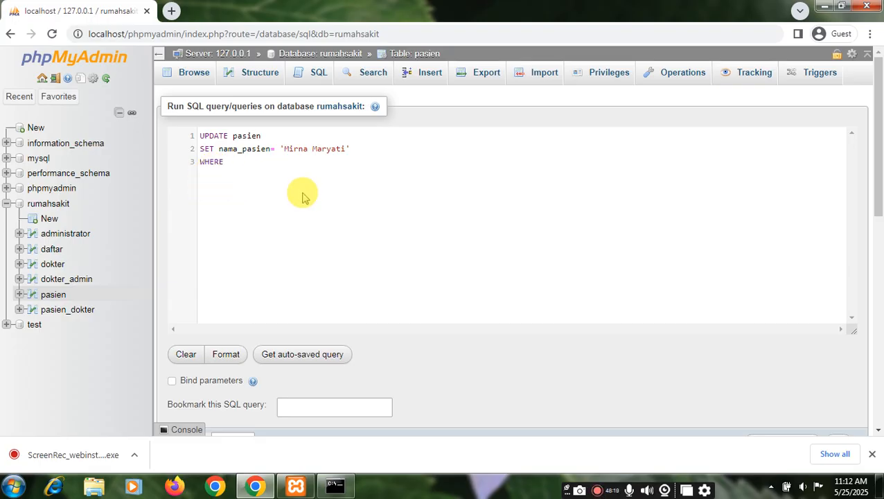
pyautogui.write('id_')
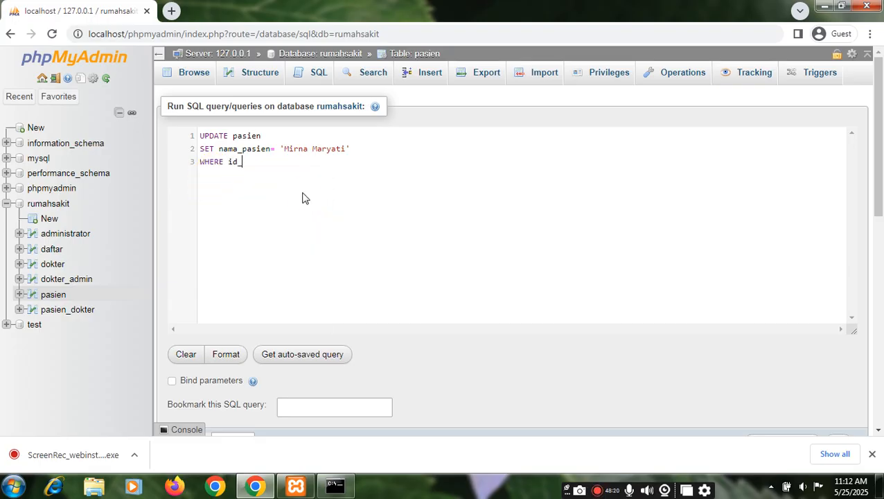
pyautogui.write('pasien =5;')
pyautogui.scroll(-3, 515, 267)
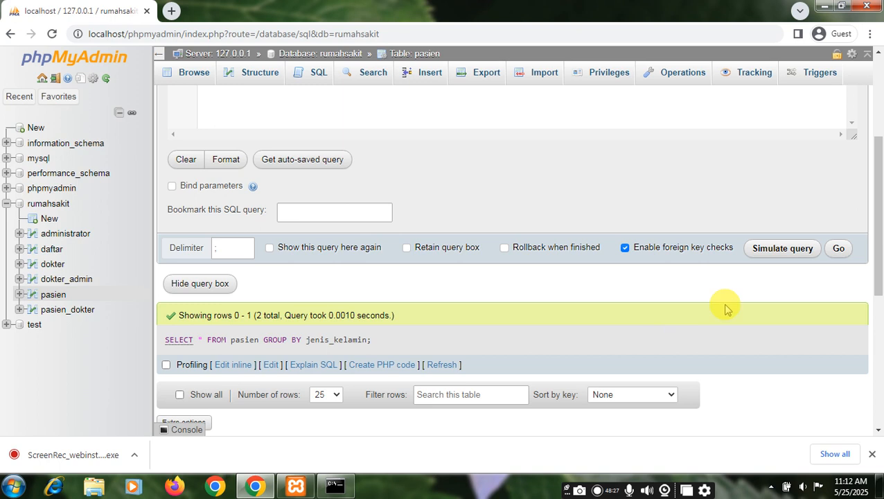
pyautogui.click(838, 249)
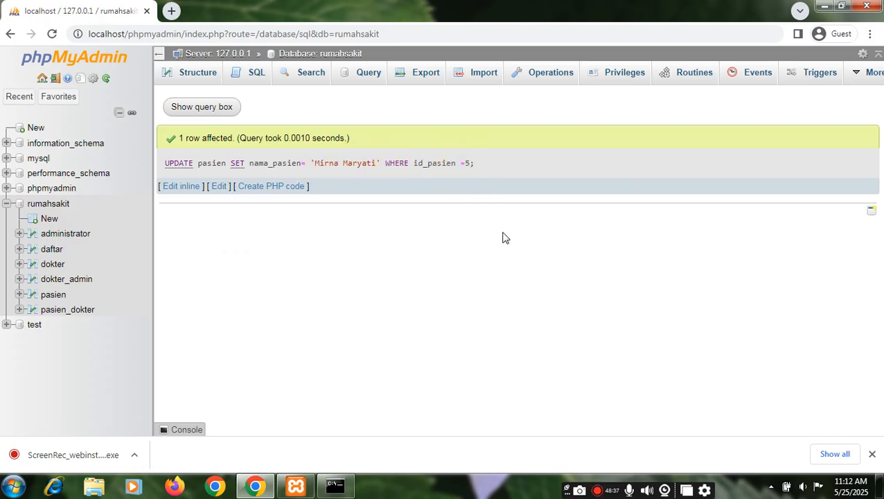
# Switch to the MySQL command-line window and run select * from pasien; to check the updated record
pyautogui.click(337, 485)
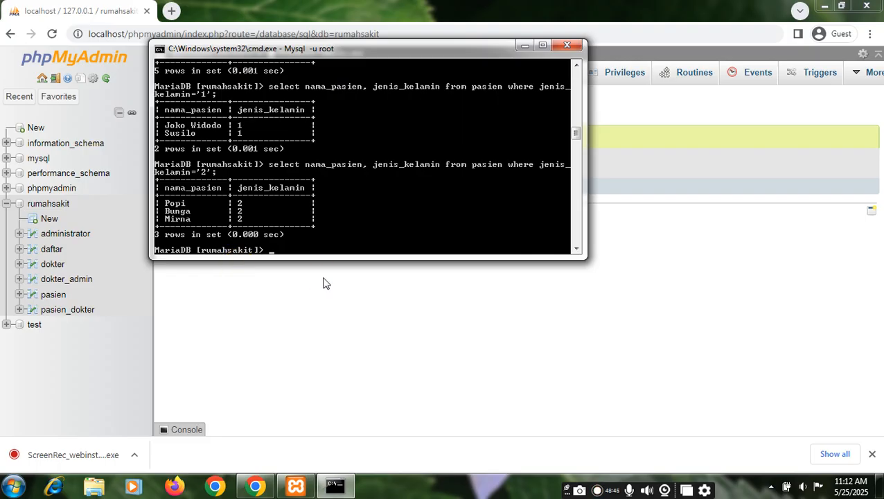
pyautogui.write('elect * from pasien')
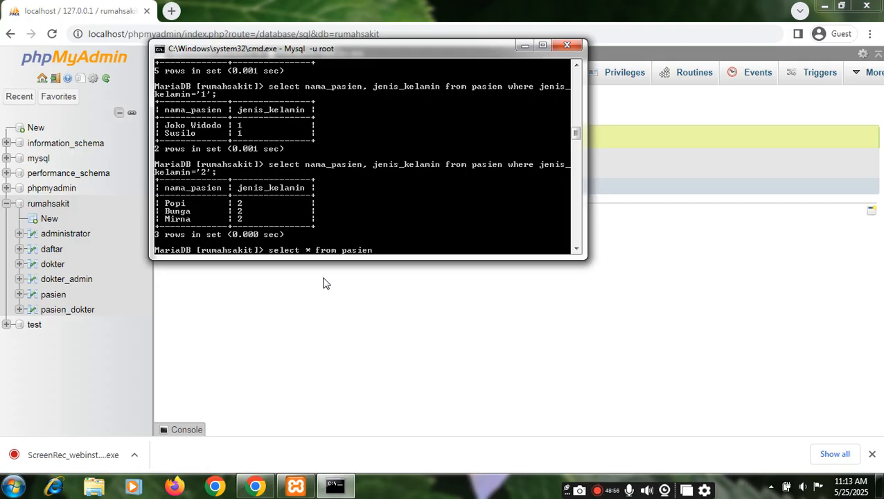
pyautogui.write(';')
pyautogui.press('Return')
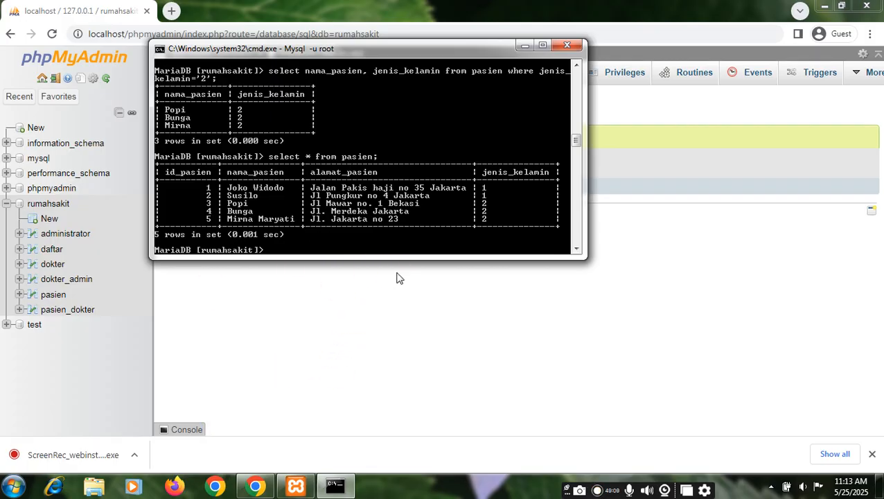
# Run delete from pasien Where id_pasien=5; and list the table again with select * from pasien;
pyautogui.write('delete from pasien ')
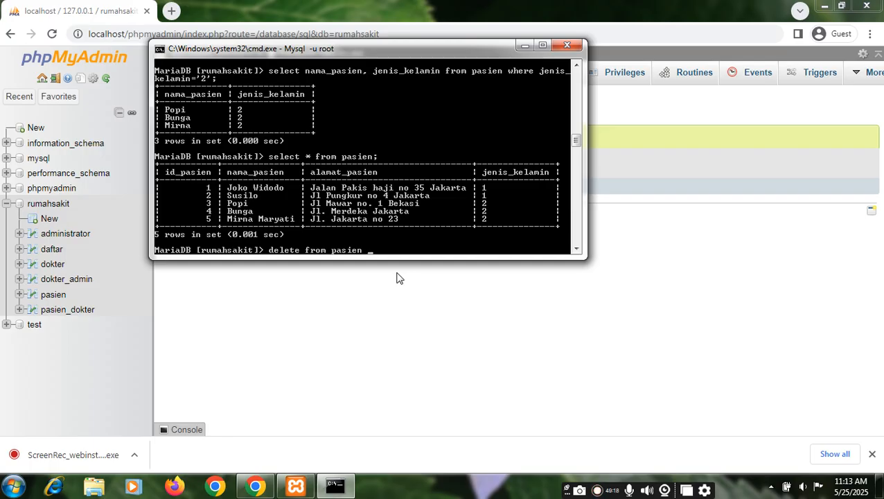
pyautogui.write('Where id_pasien')
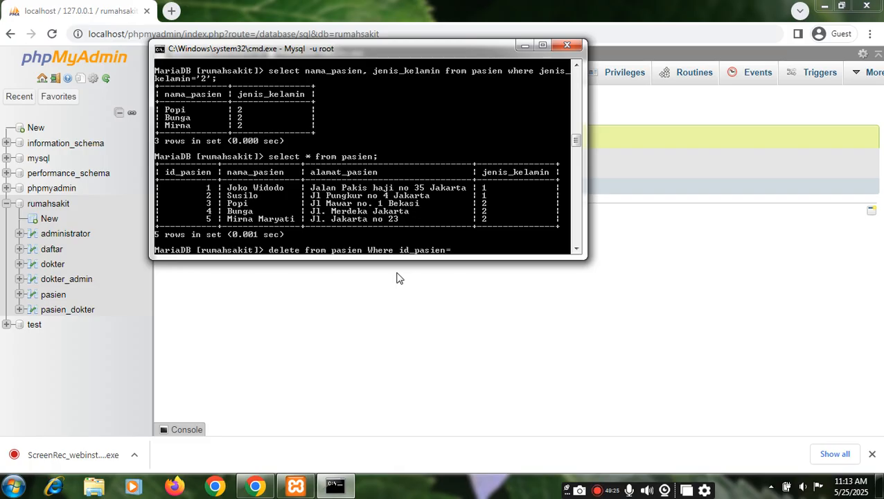
pyautogui.write('=5;')
pyautogui.press('Return')
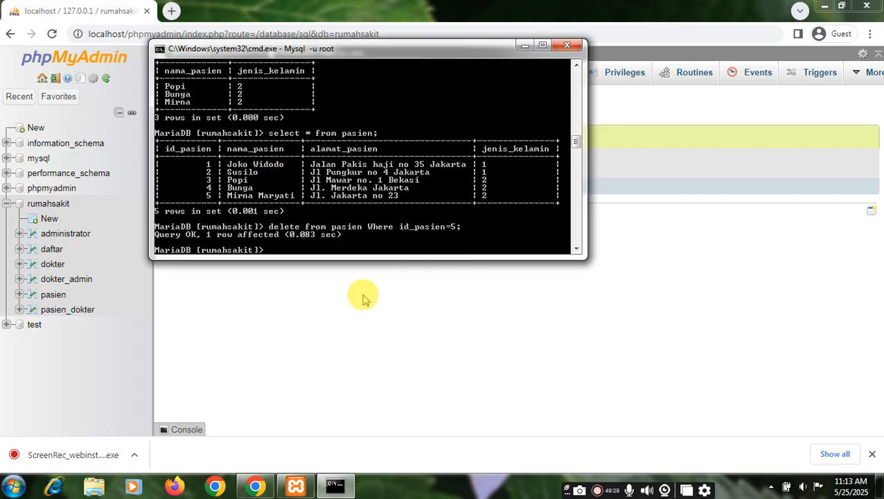
pyautogui.write('select * from pasien;')
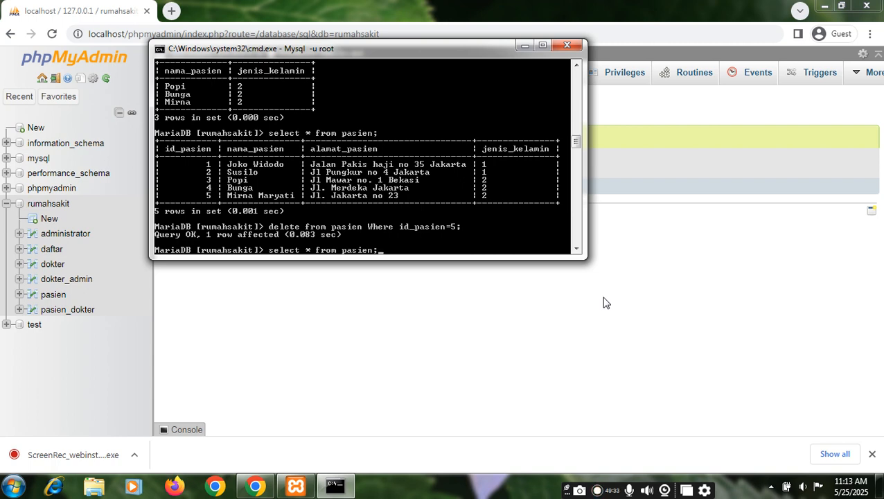
pyautogui.press('Return')
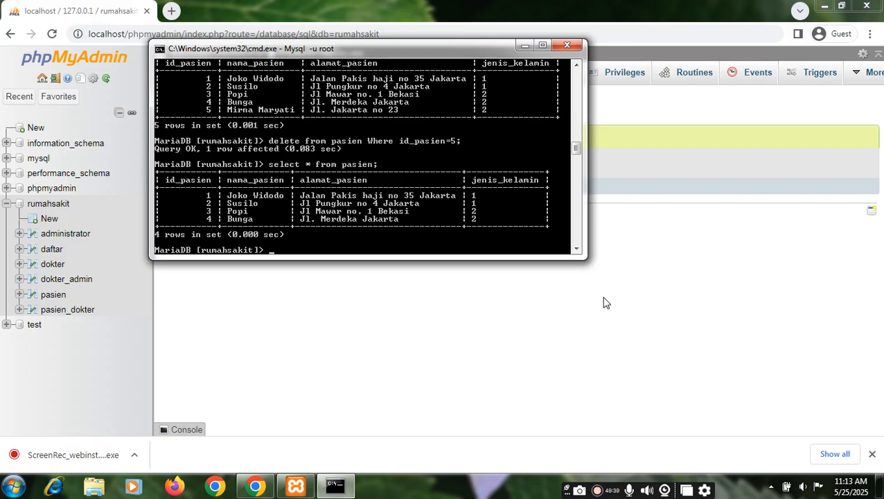
# Return to phpMyAdmin and browse the pasien table to check its remaining records
pyautogui.click(512, 334)
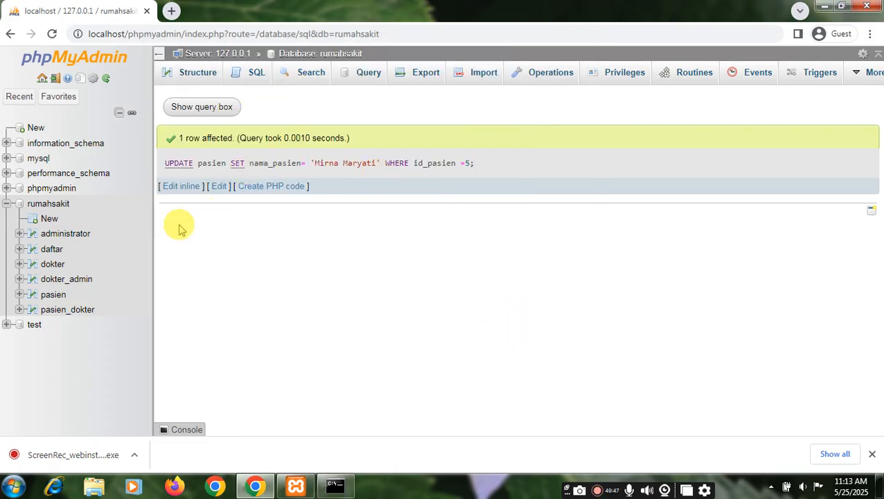
pyautogui.click(53, 295)
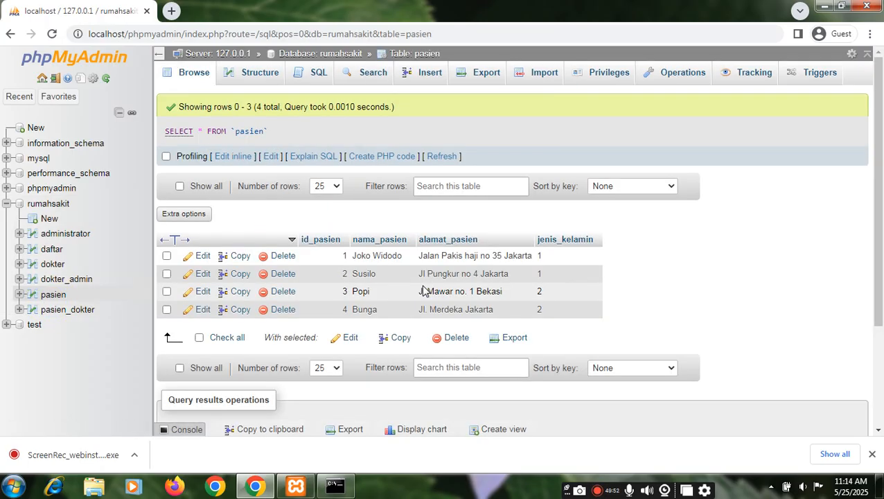
pyautogui.click(659, 291)
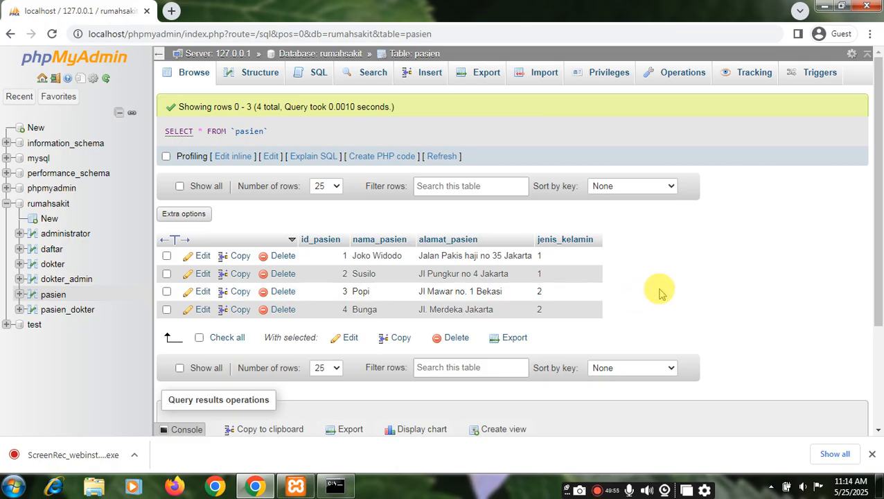